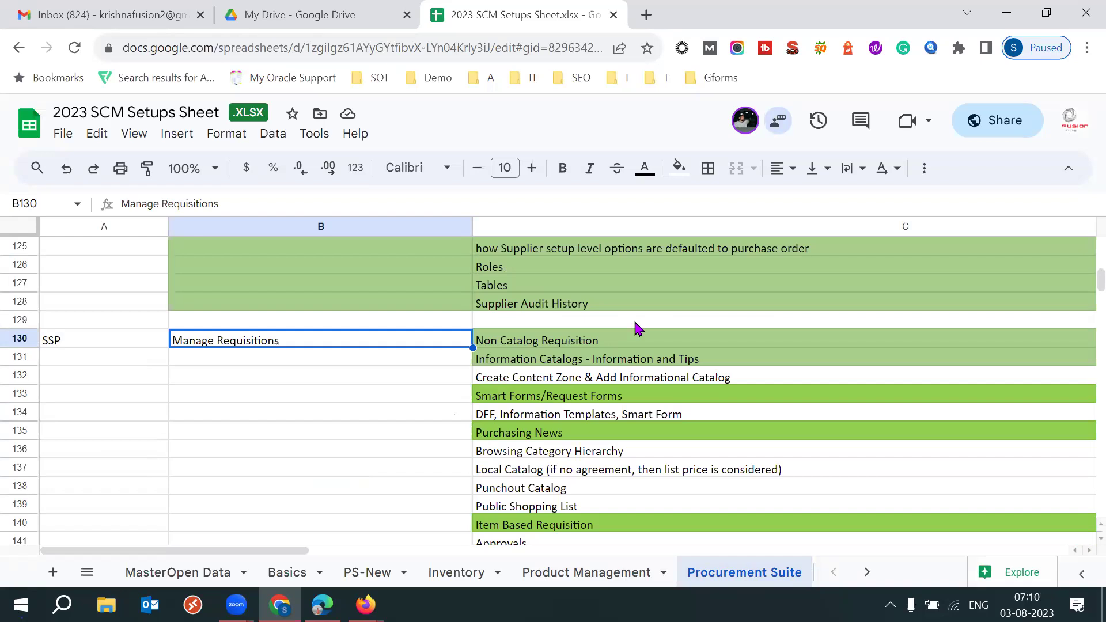
Select the Item Based Requisition topic in the sheet, switch to Edge and open ekmk-test.login.us6.oraclecloud.com
click(583, 533)
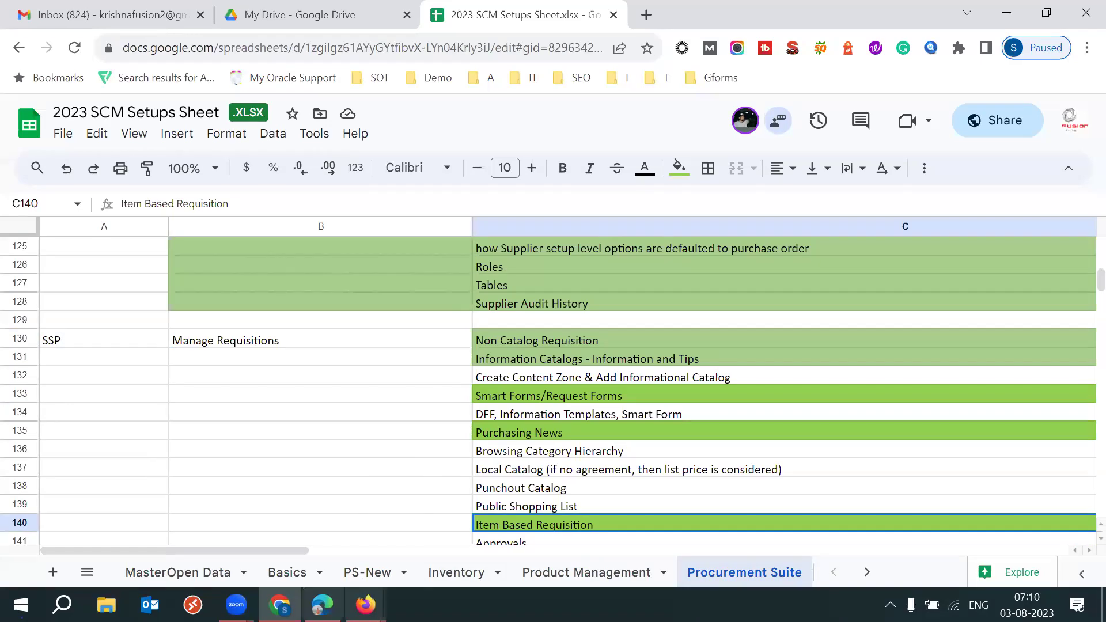
mouse_move(322, 605)
click(322, 527)
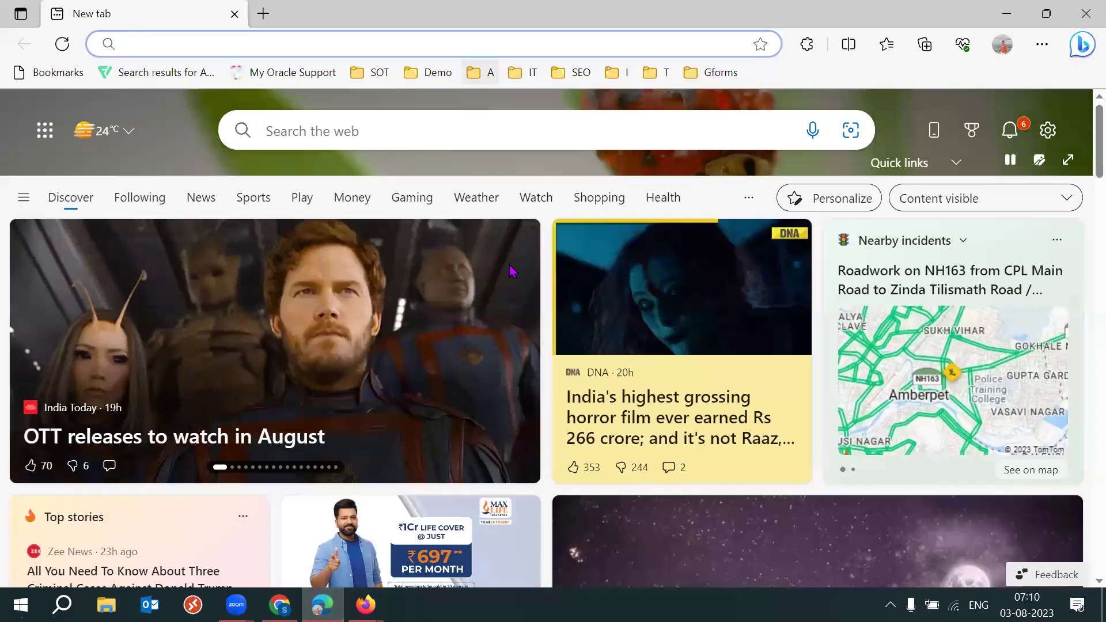
click(331, 45)
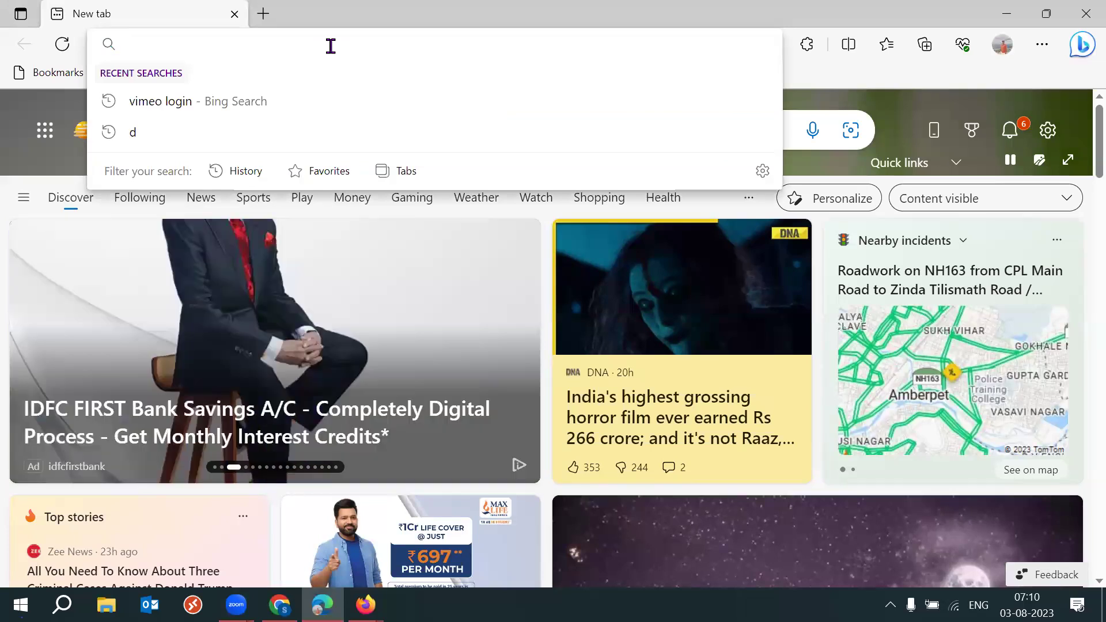
text(ekmk-test.login.us6.oraclecloud.comek)
key(Return)
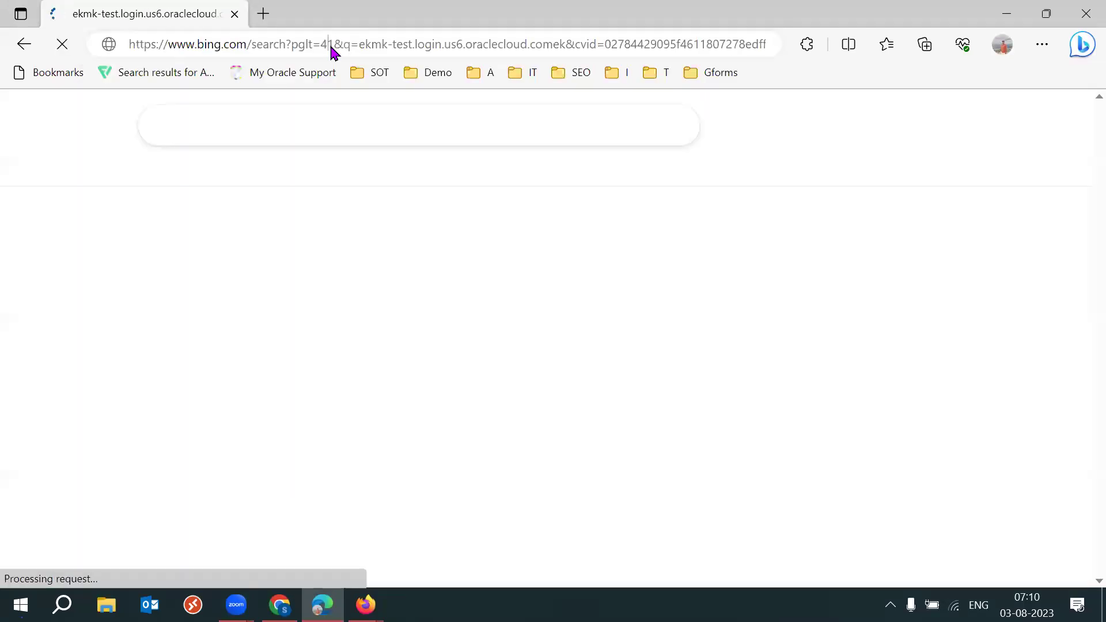
click(330, 43)
text(ek)
key(Return)
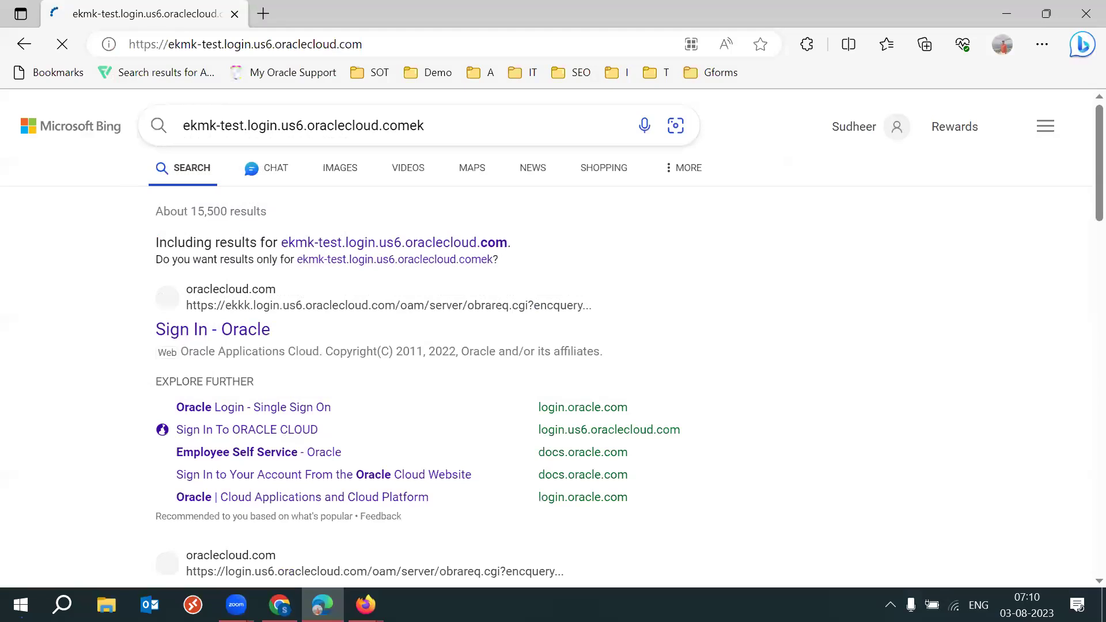
Switch to Firefox, close the spare new-tab window and open ekmk-test.fa.us6.oraclecloud.com
mouse_move(365, 604)
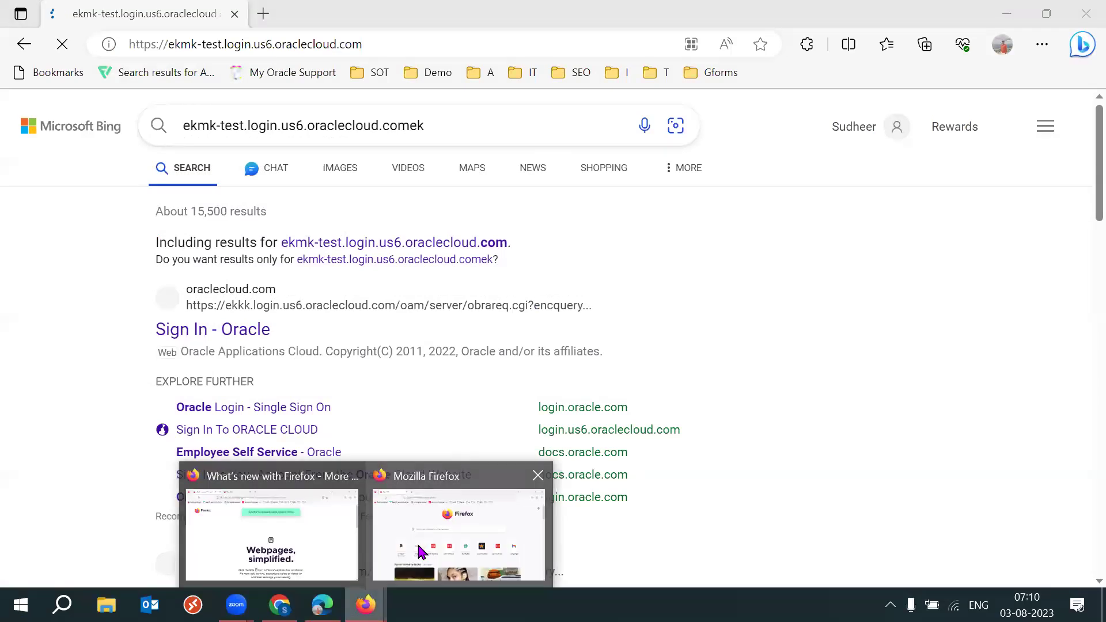
click(420, 547)
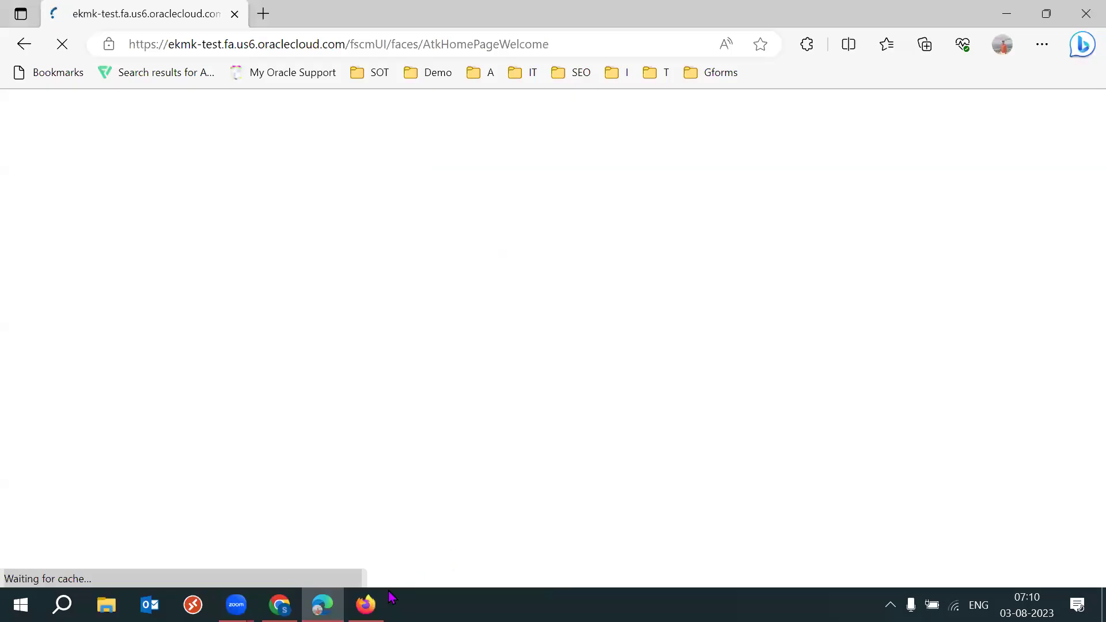
click(374, 10)
key(ctrl+w)
click(344, 60)
text(ek)
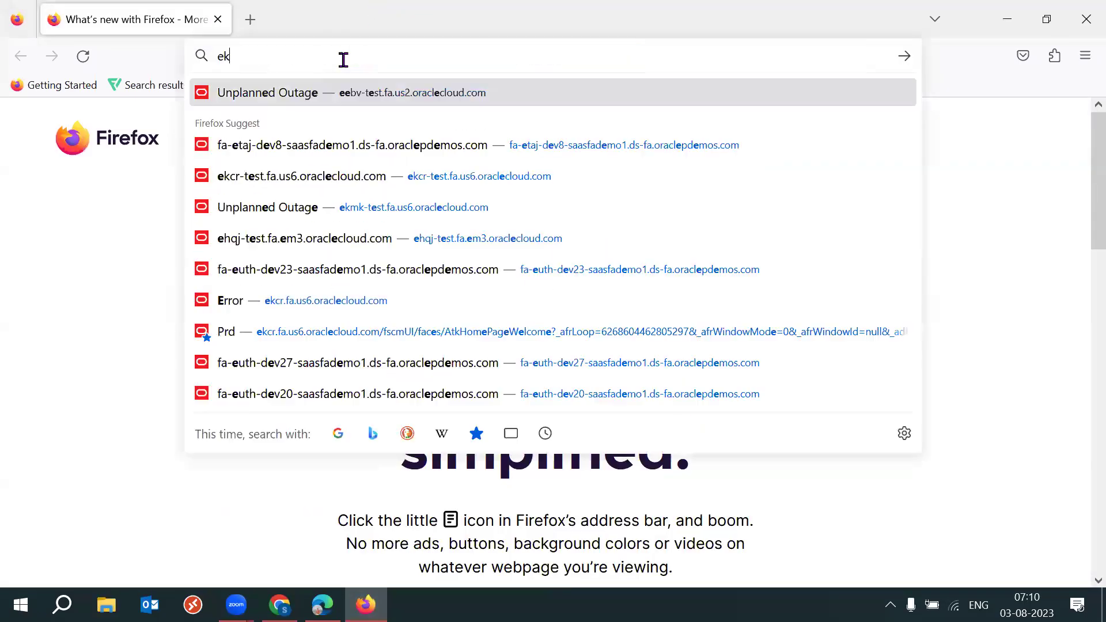
key(Return)
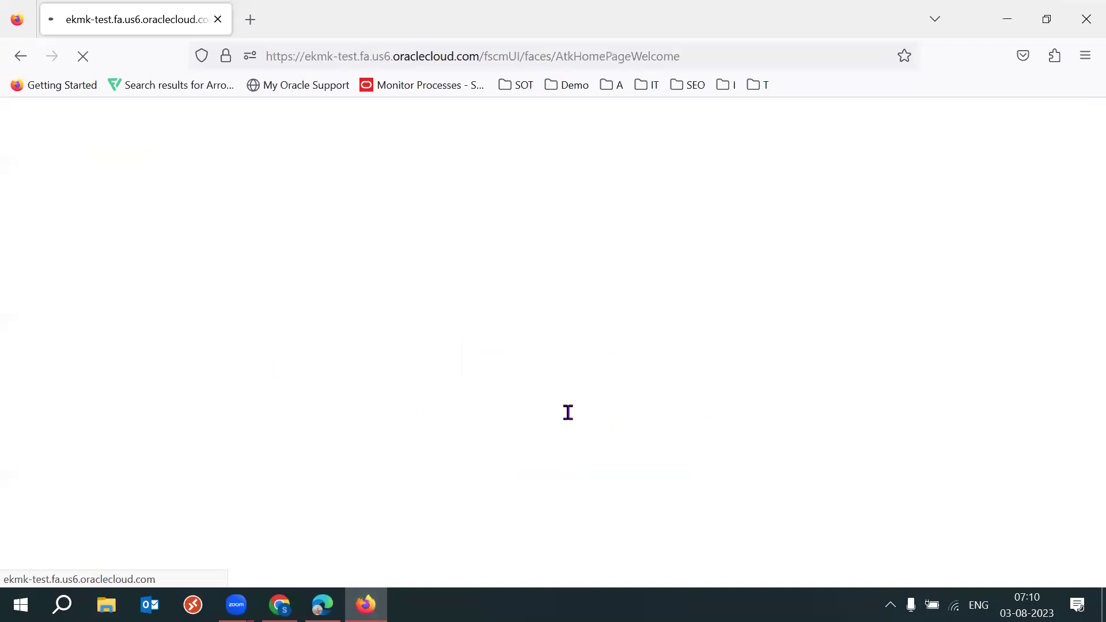
Sign in to Oracle Applications Cloud with the saved login whose user ID starts with 52
text(53)
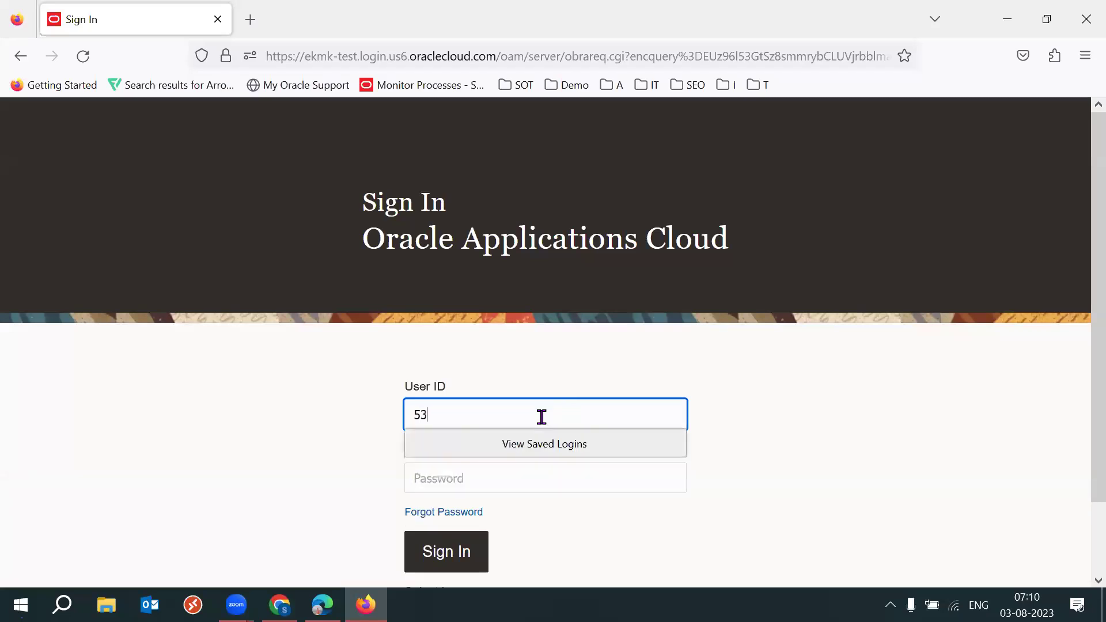
key(BackSpace)
text(2)
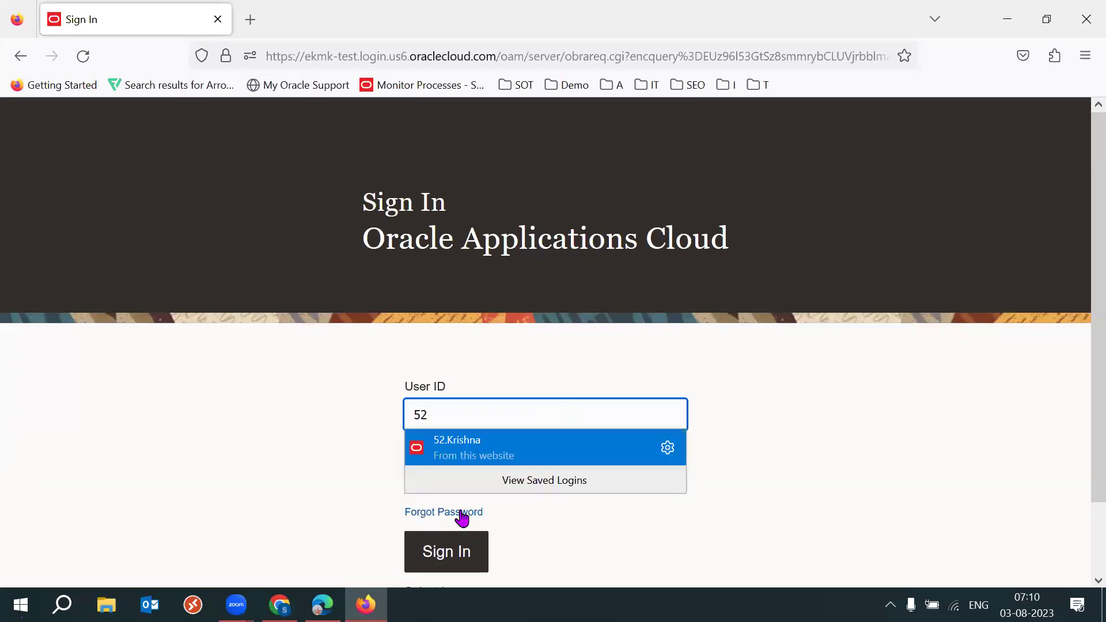
key(Return)
key(alt+Tab)
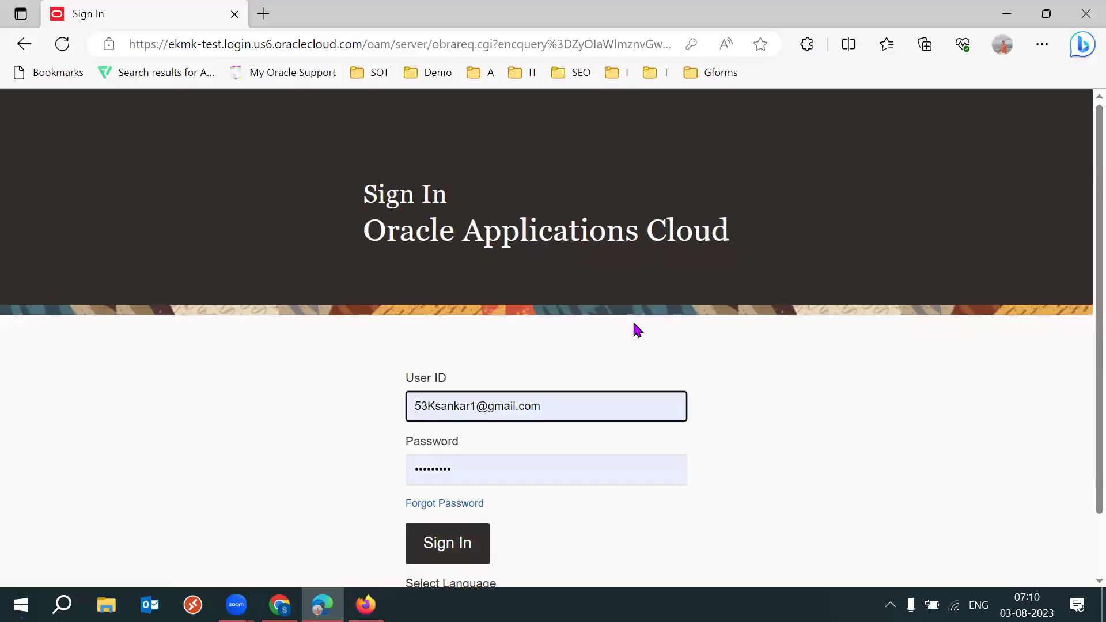
click(708, 293)
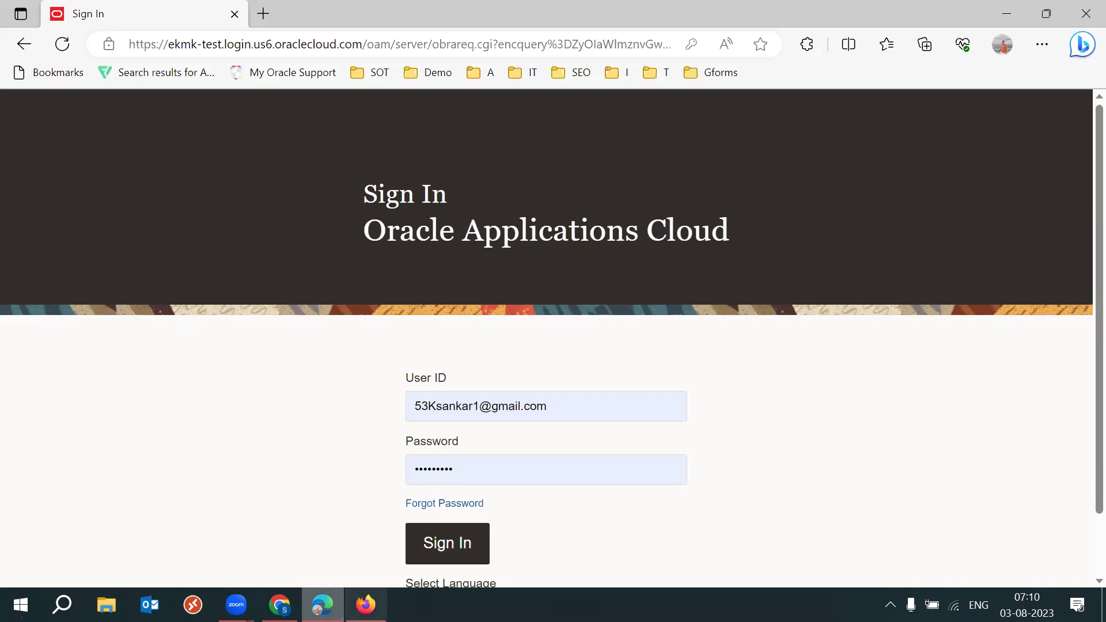
click(279, 605)
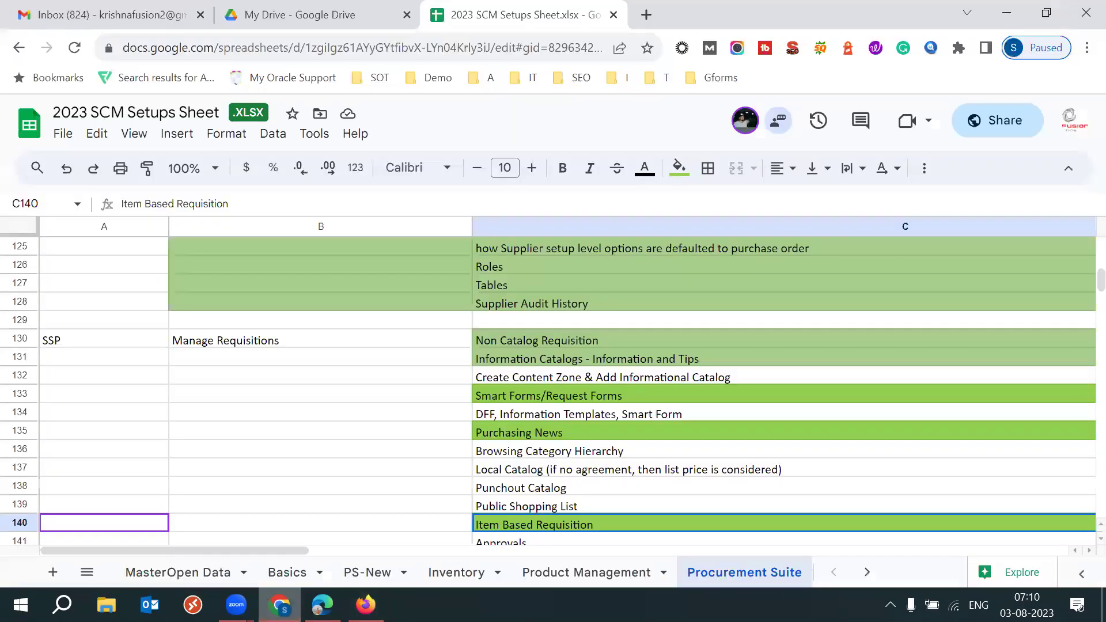
click(365, 605)
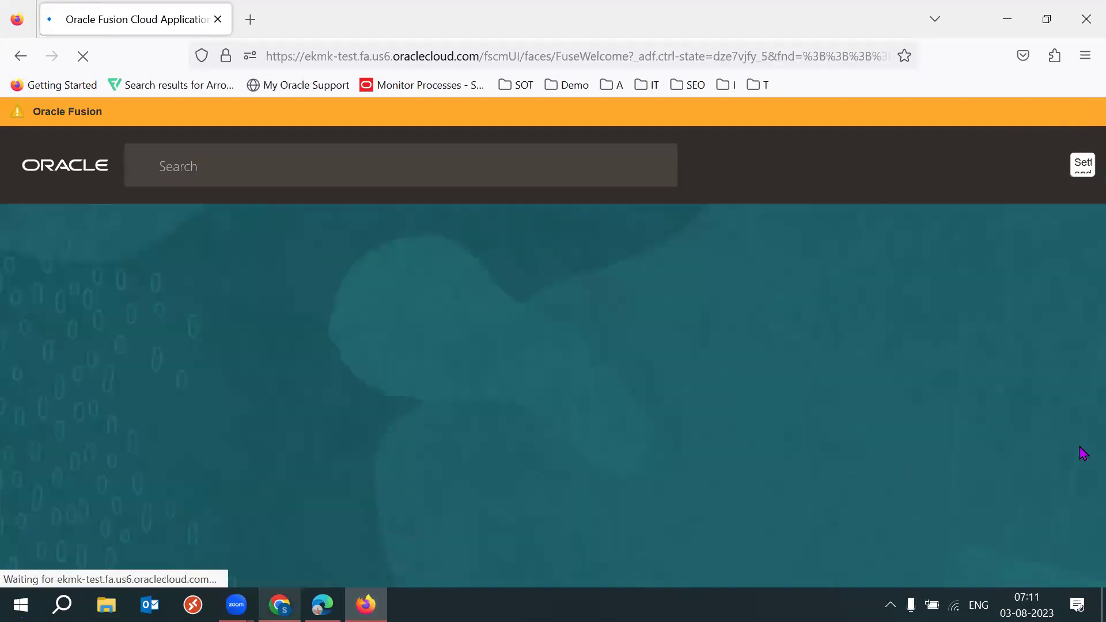
Switch to the setups sheet in Chrome and examine the requisition roles in E4:E6 of the Procurement Suite sheet
key(alt+Tab)
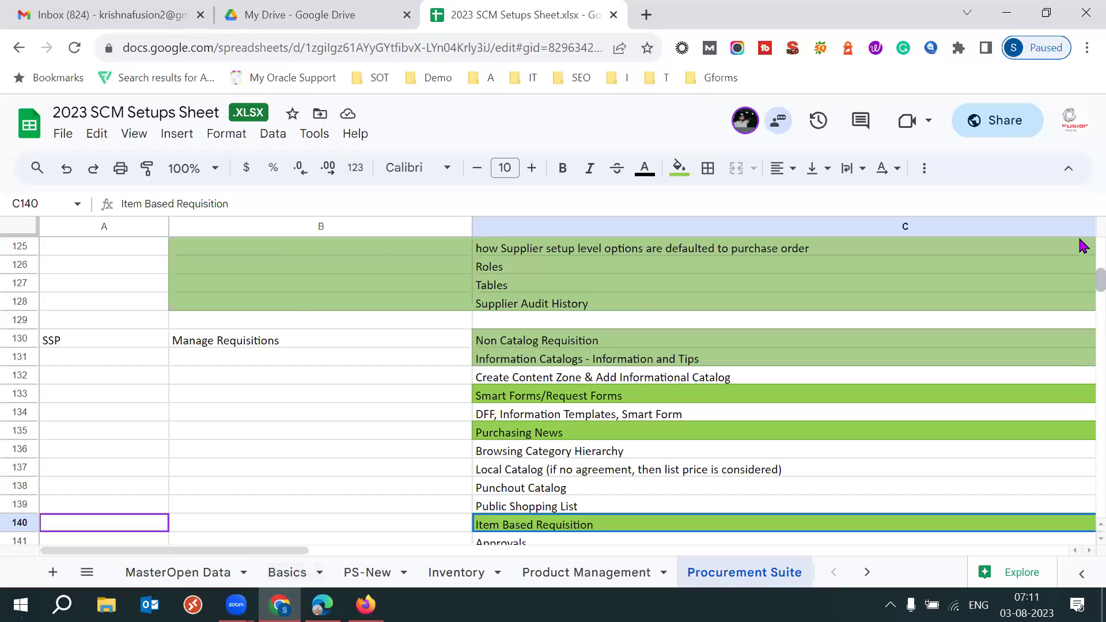
scroll(1081, 247, up, 20)
click(731, 313)
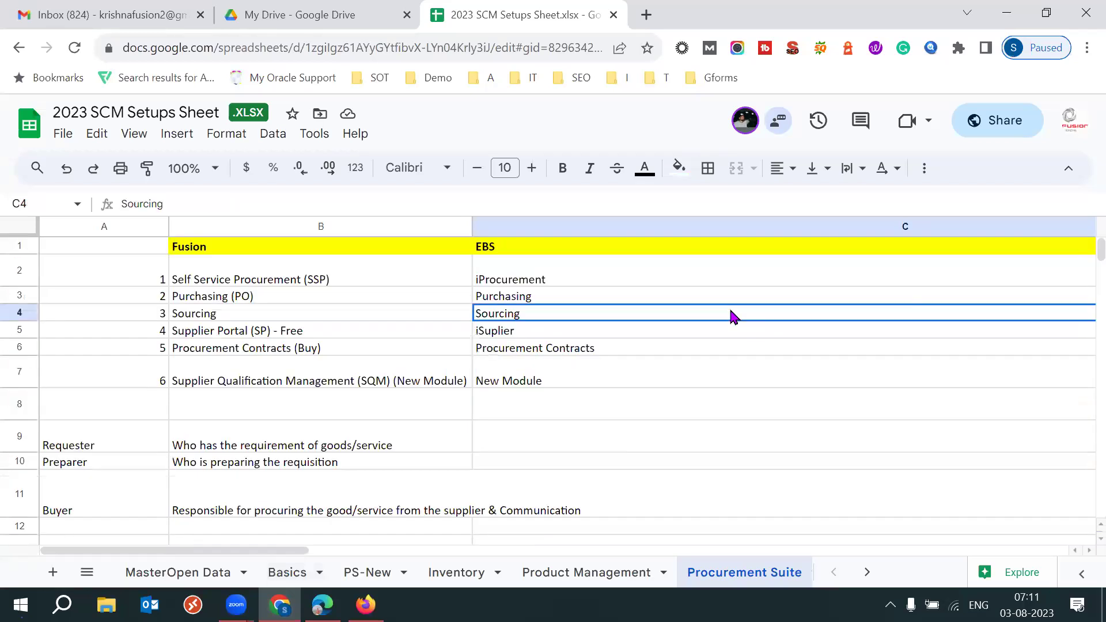
scroll(576, 317, right, 3)
click(383, 321)
click(158, 320)
click(288, 318)
key(shift+Down)
key(shift+Down)
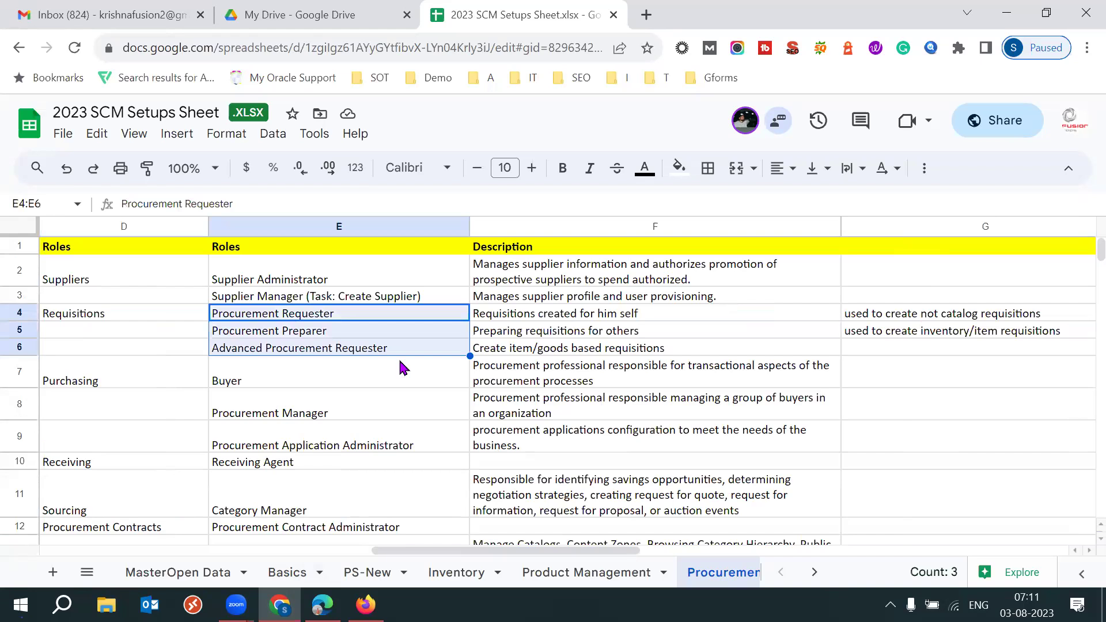
key(shift+Up)
key(shift+Up)
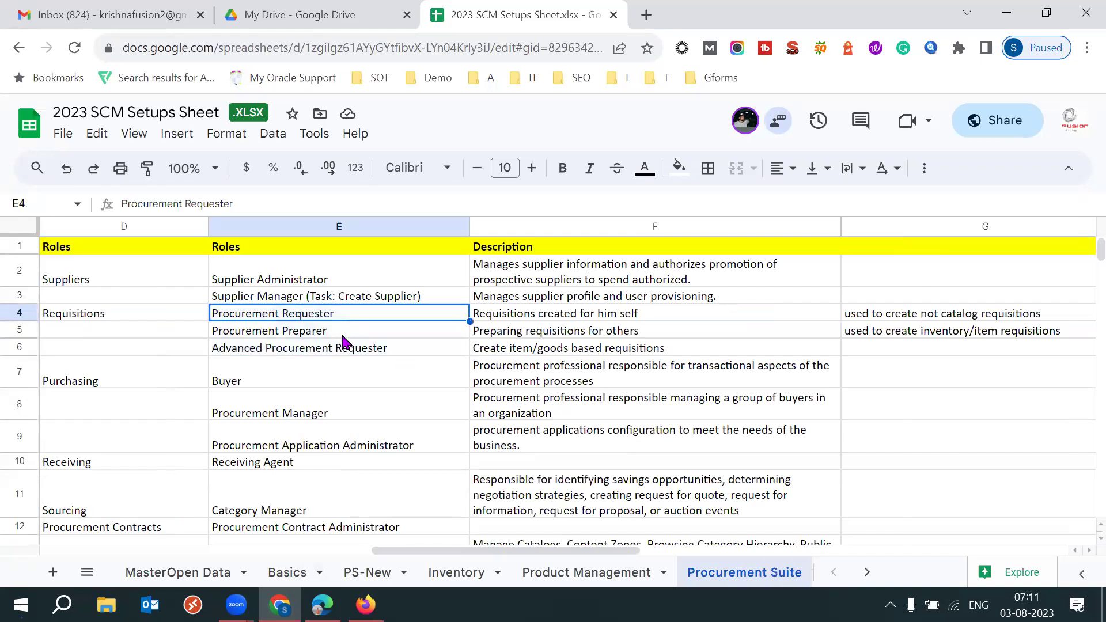
Review the Procurement Requester, Procurement Preparer and Advanced Procurement Requester roles one by one
click(343, 334)
click(388, 350)
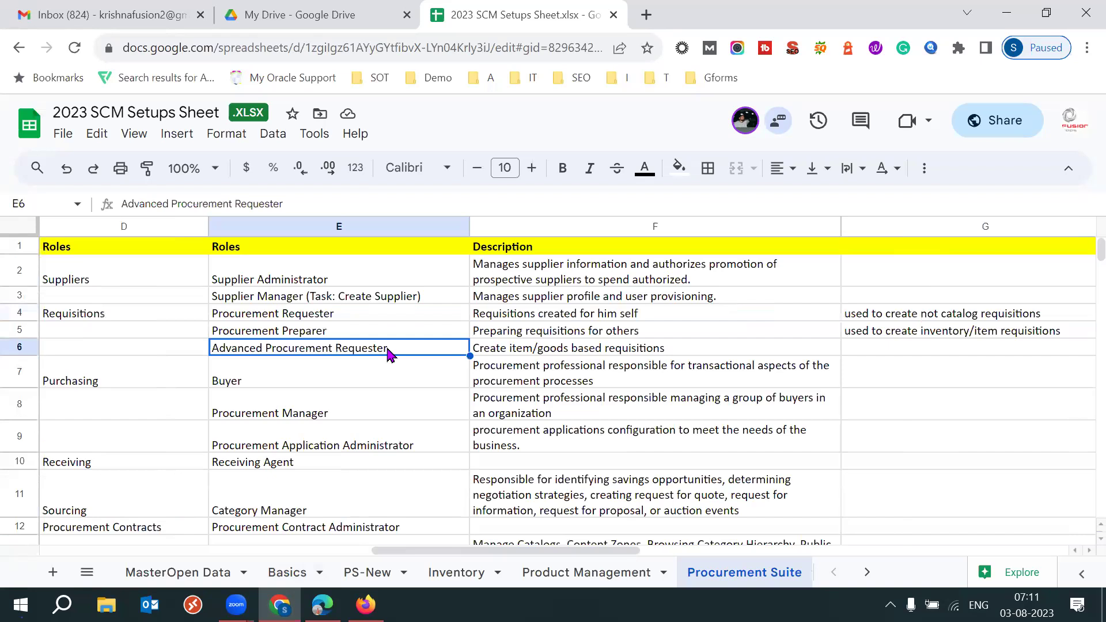
click(358, 312)
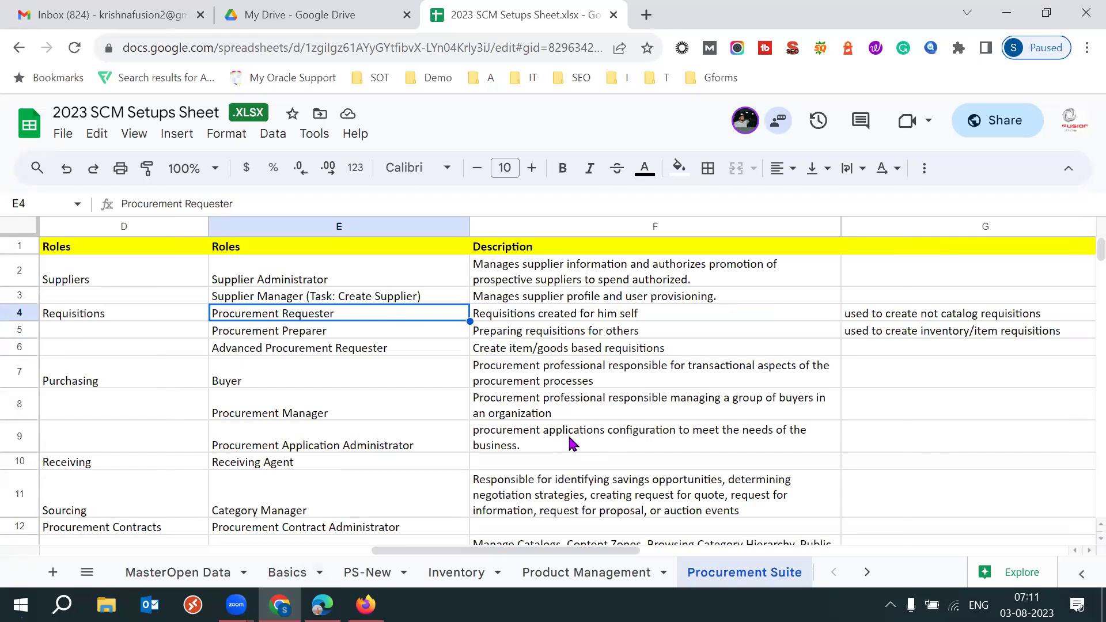
double_click(340, 313)
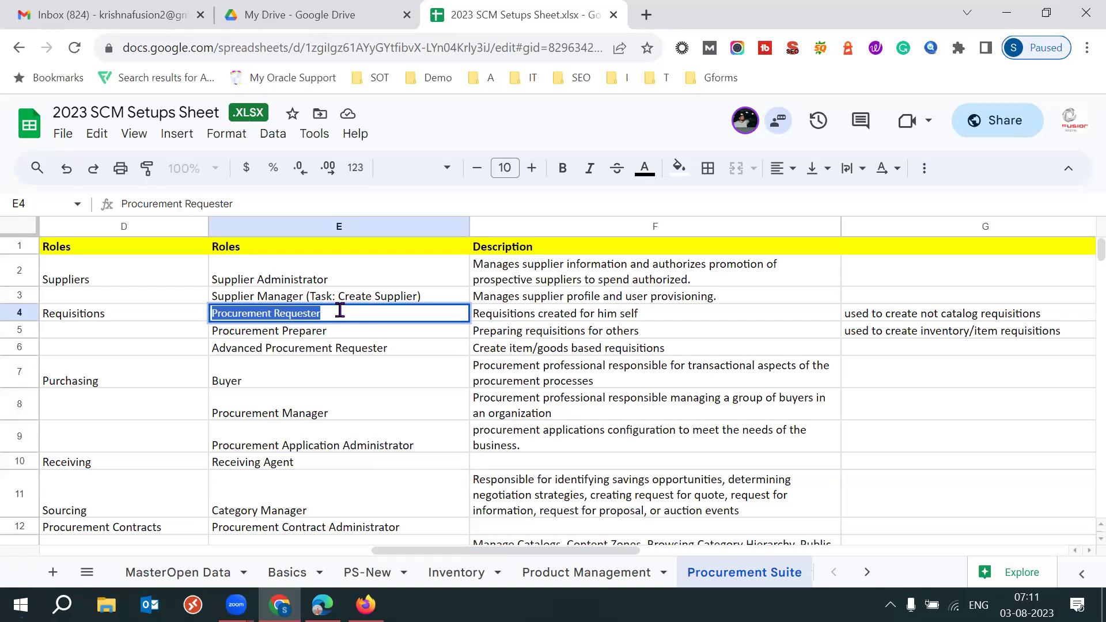
click(344, 334)
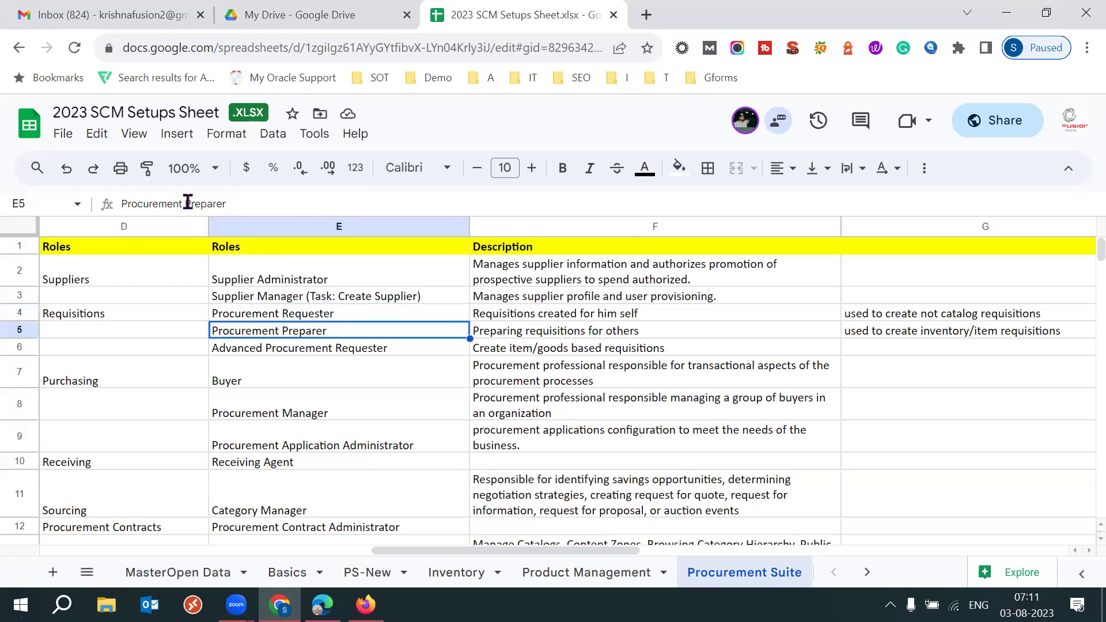
drag(185, 204, 229, 204)
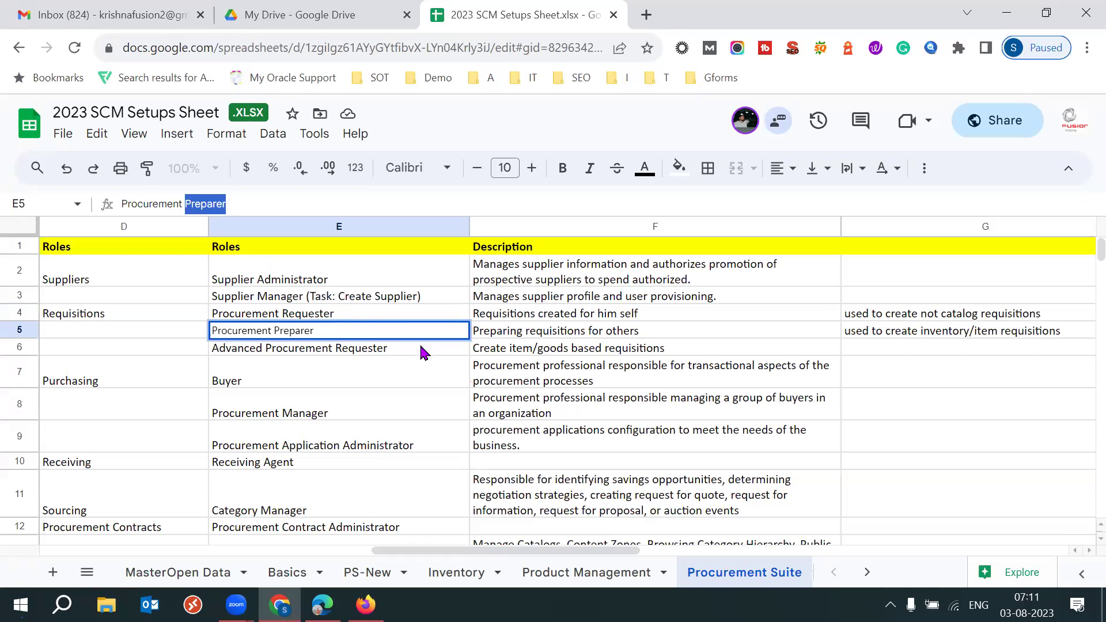
click(362, 318)
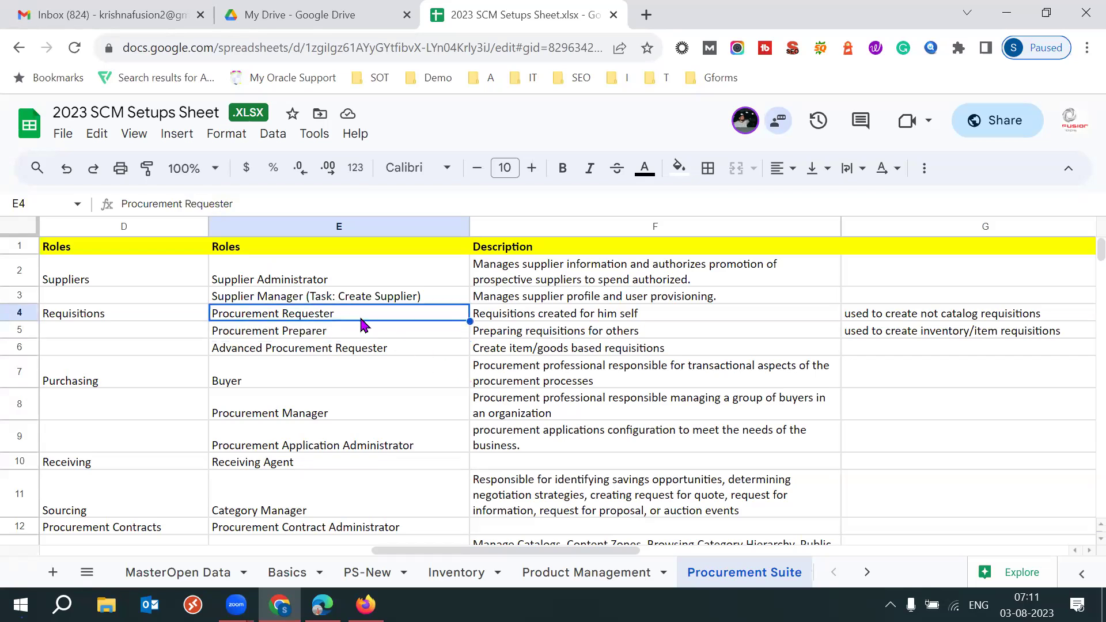
click(344, 352)
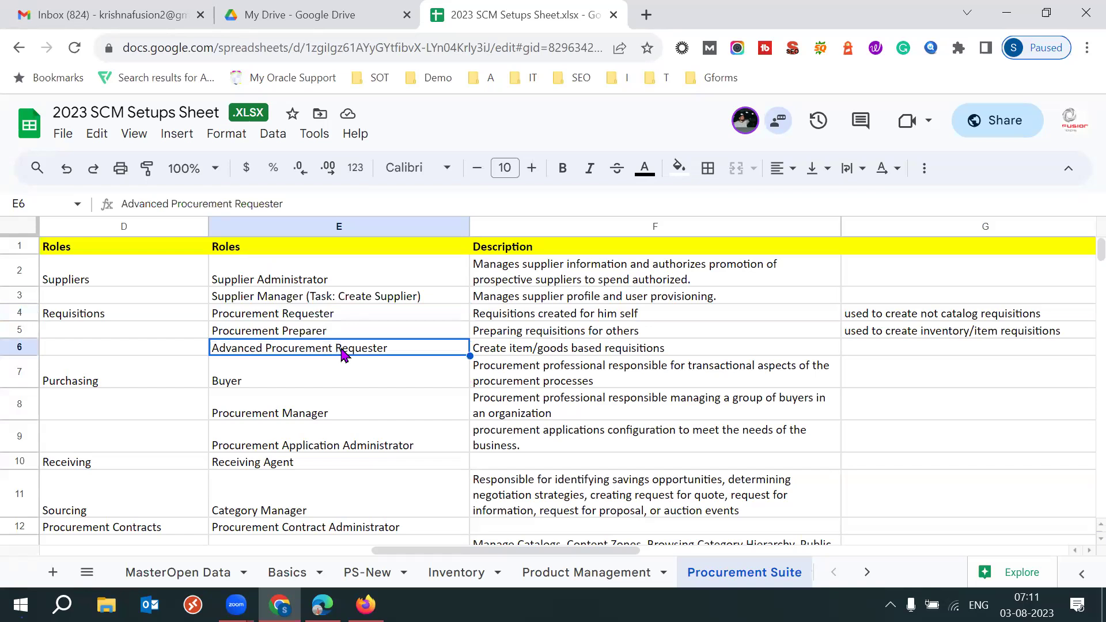
Compare the Advanced Procurement Requester role in row 6 with its description
click(533, 360)
click(426, 352)
click(507, 352)
click(412, 353)
click(521, 350)
click(421, 352)
click(529, 348)
click(421, 350)
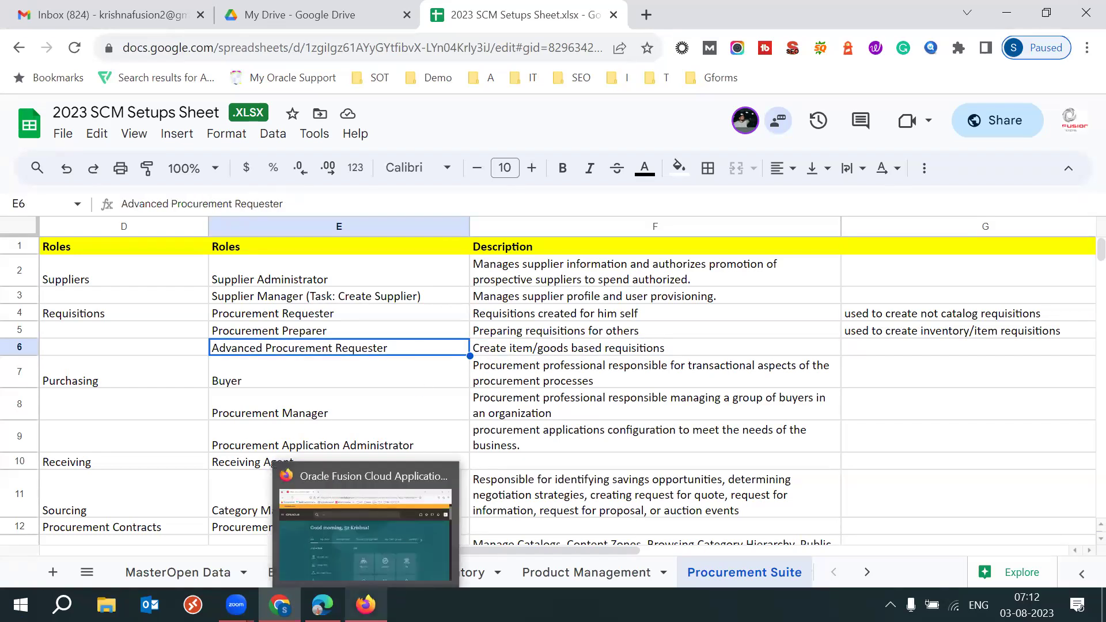
Switch to Oracle Fusion in Firefox and open the Security Console from the Tools apps
click(365, 604)
click(913, 328)
click(914, 328)
click(913, 329)
click(913, 329)
click(913, 329)
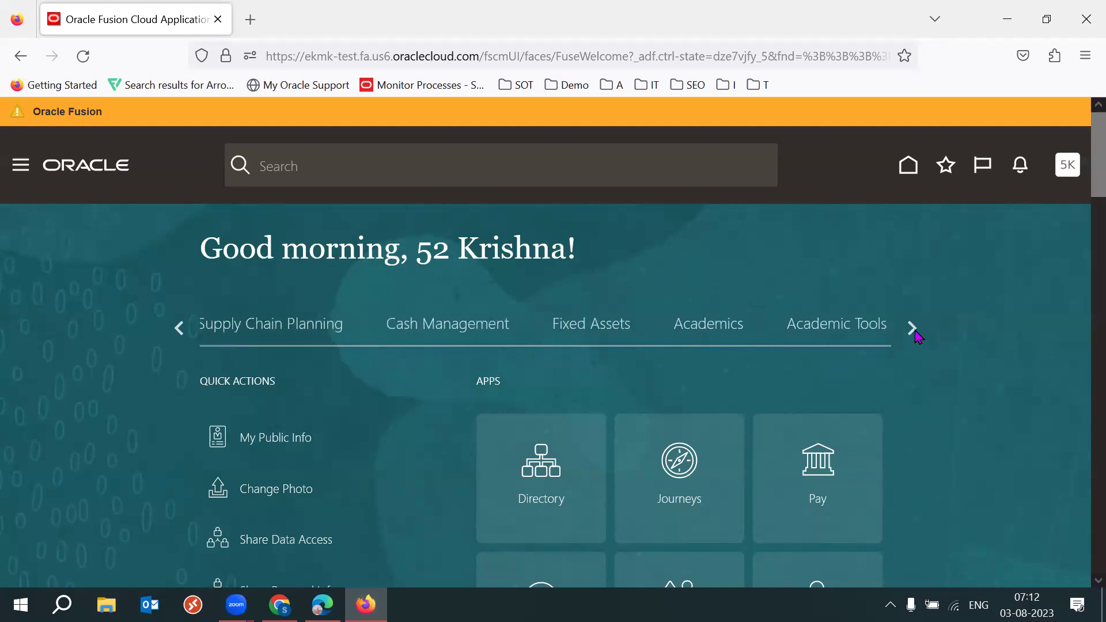
click(913, 328)
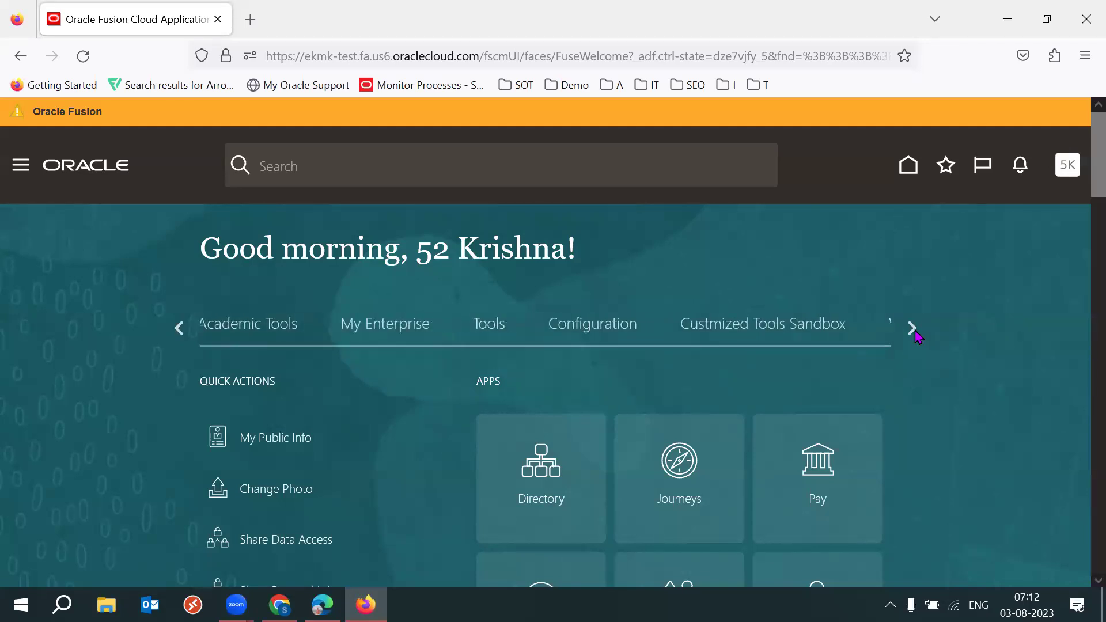
click(493, 328)
scroll(699, 282, down, 4)
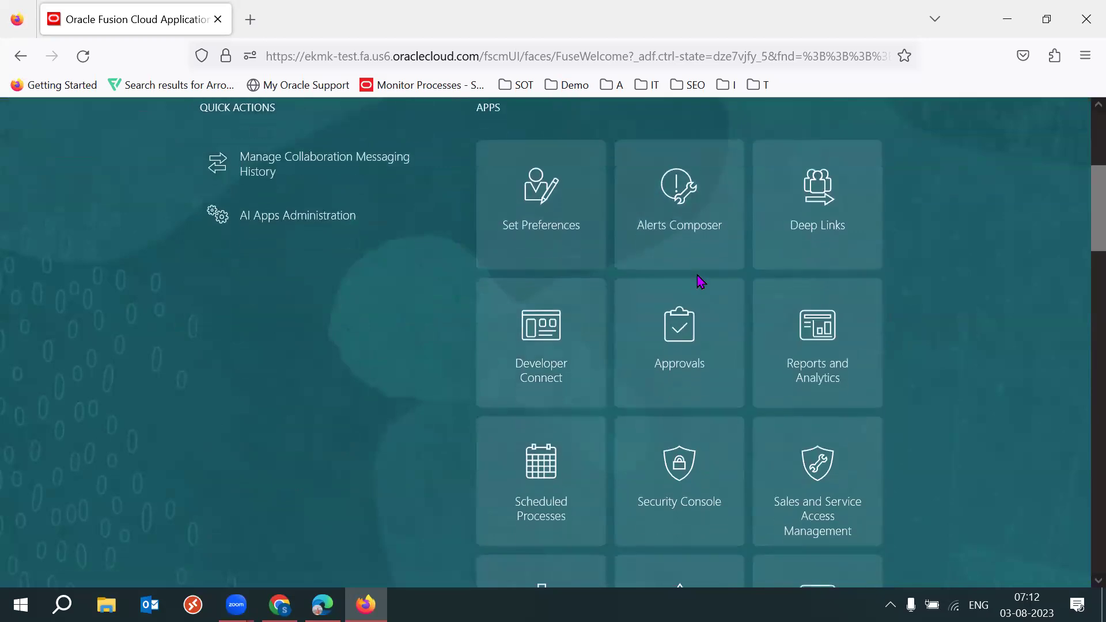
scroll(699, 281, down, 1)
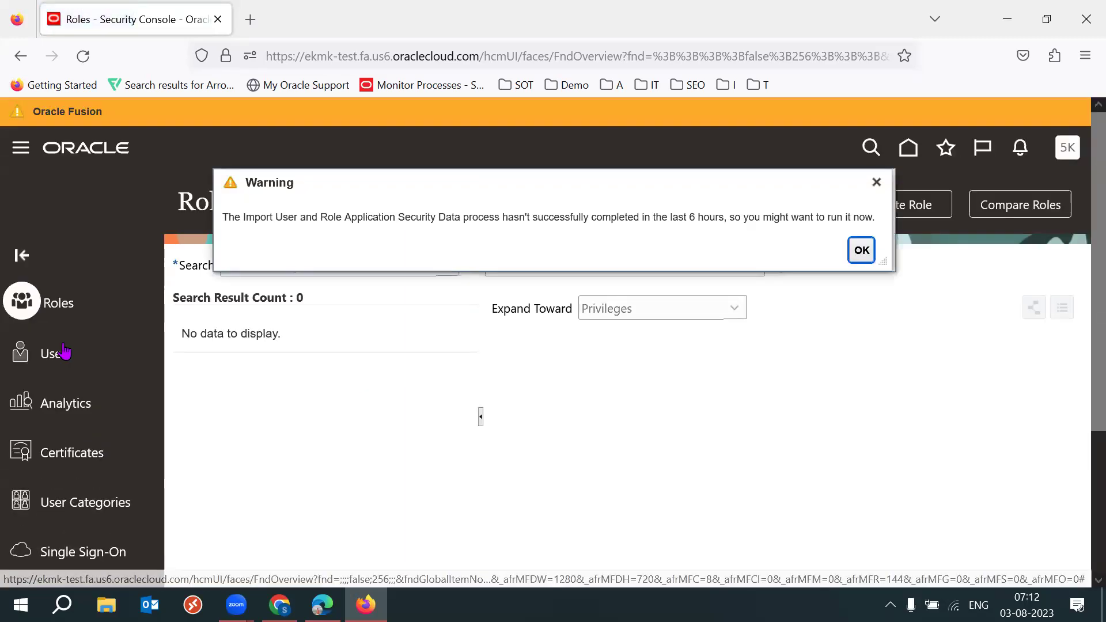
Dismiss the warning, search the user accounts by user name for 53k, and open the first matching account for editing
key(Return)
click(601, 267)
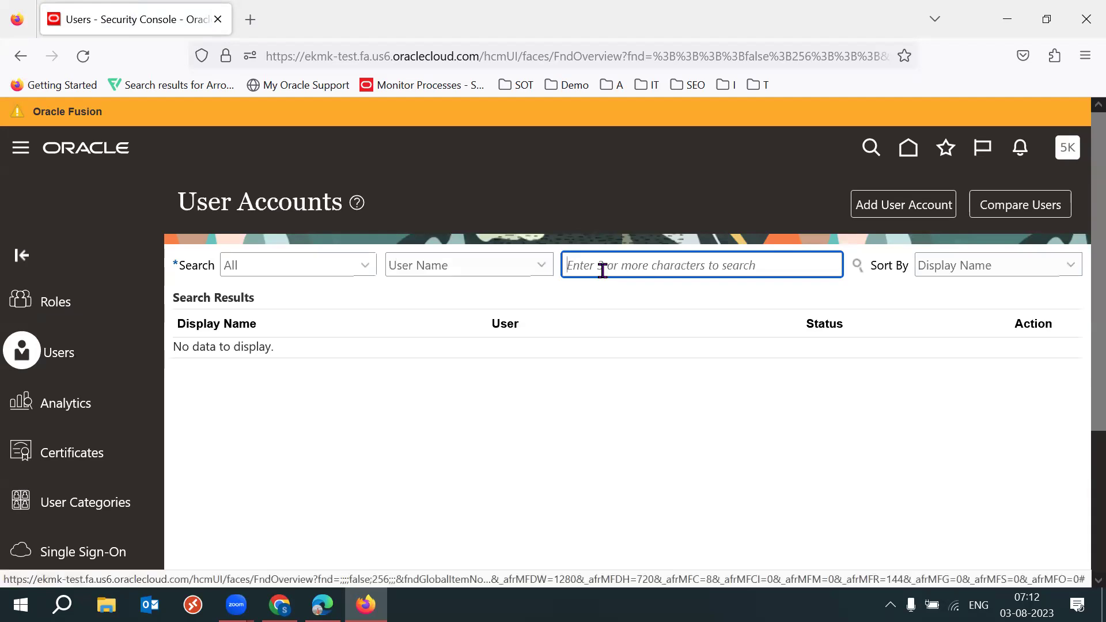
text(53k)
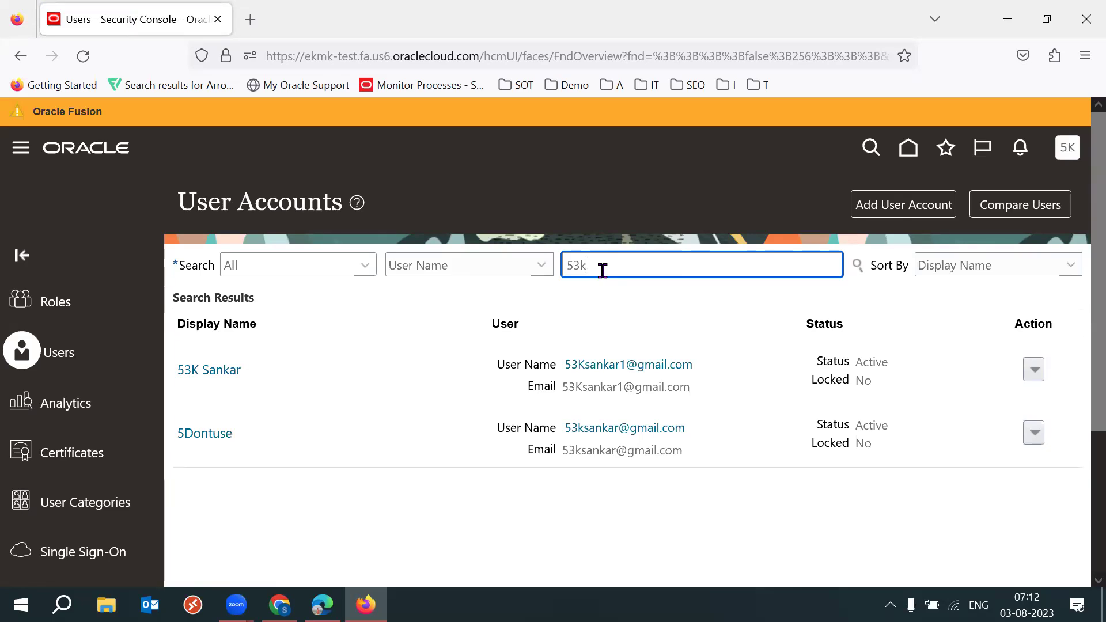
click(212, 372)
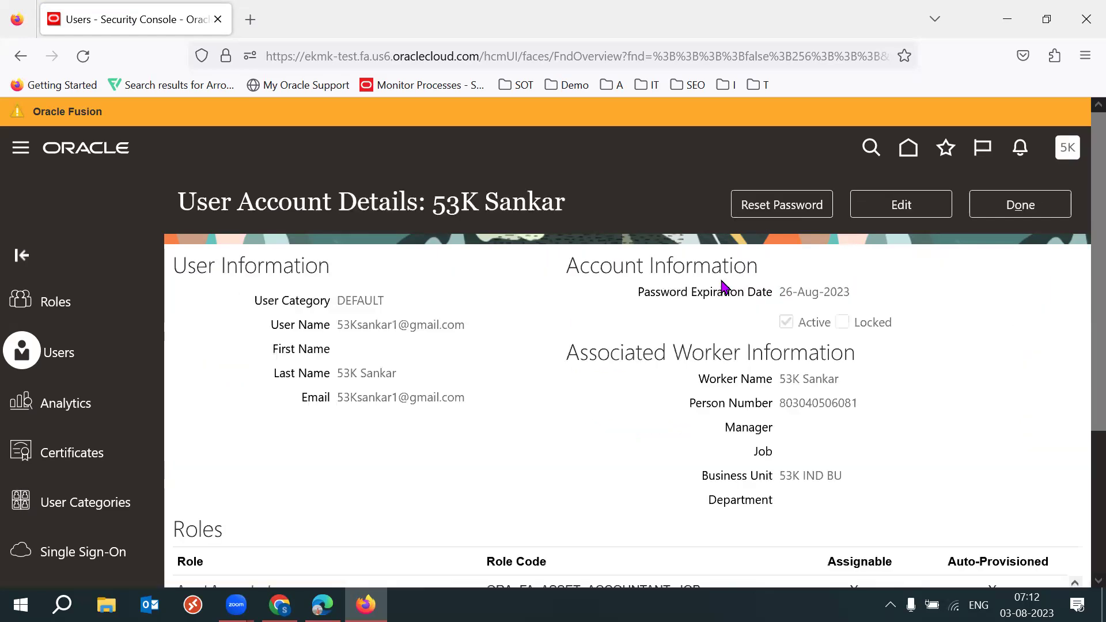
click(891, 221)
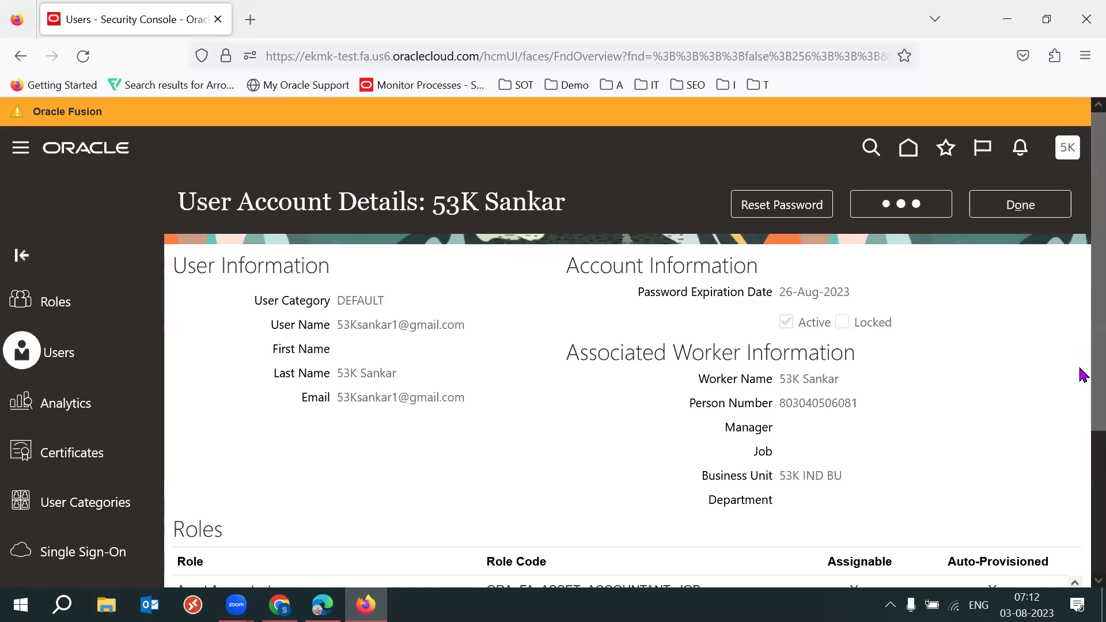
Search the roles for Procurement Requester and add its role membership to the user account
click(776, 492)
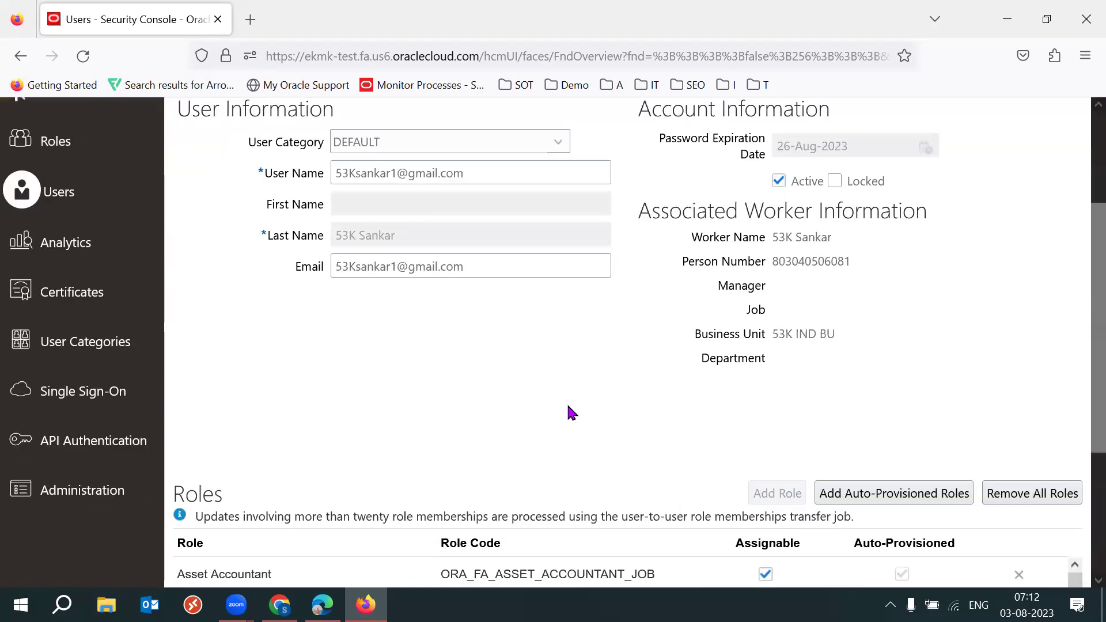
click(519, 171)
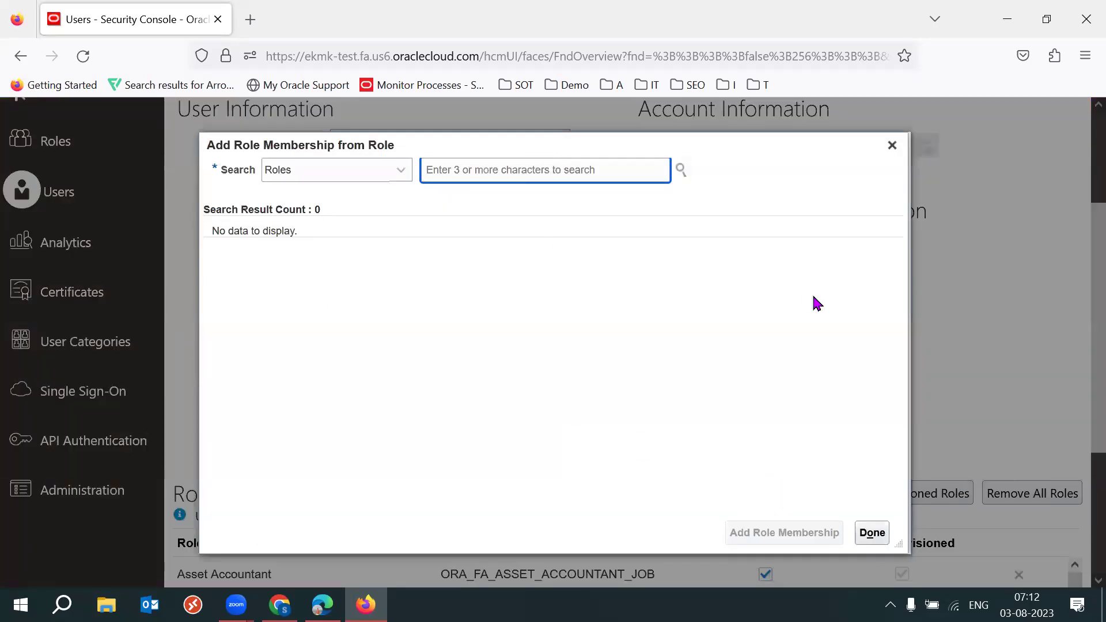
text(Procurement)
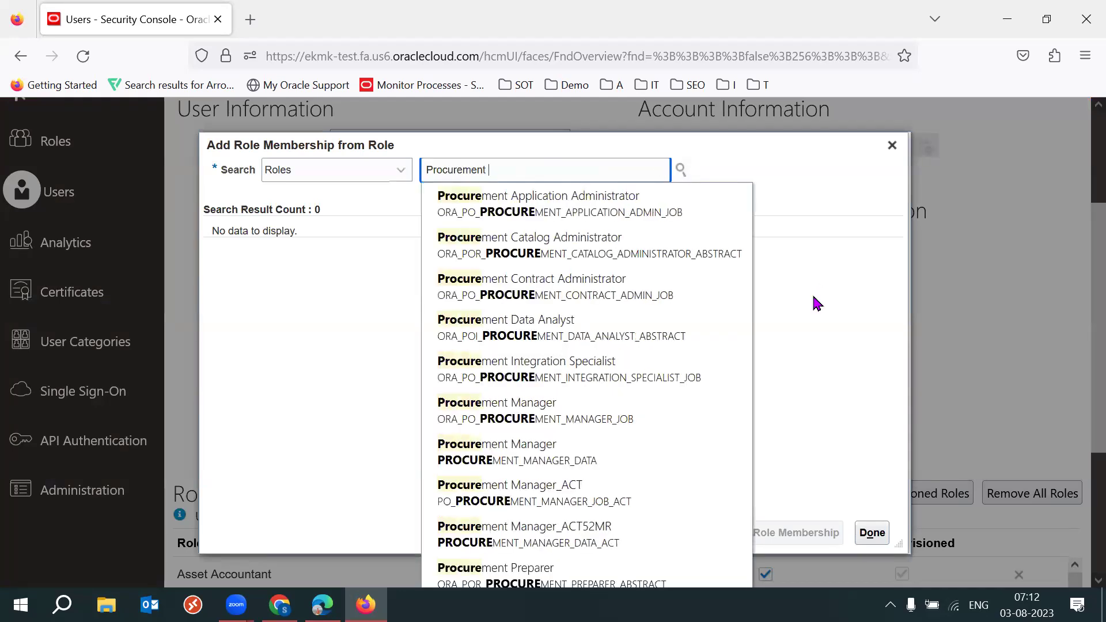
text( Reque)
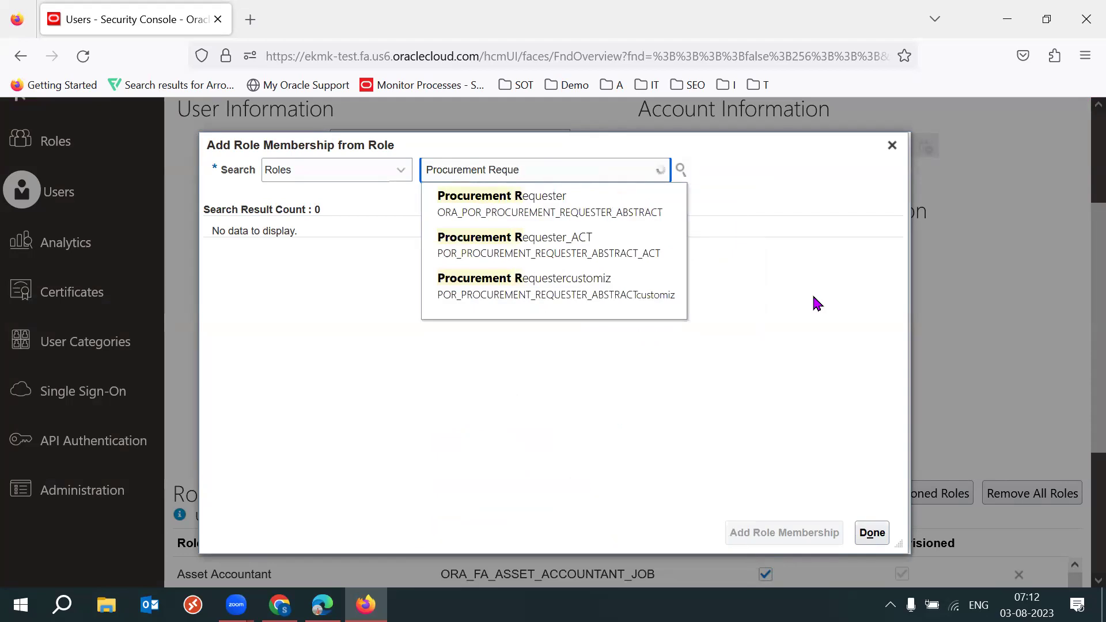
click(608, 210)
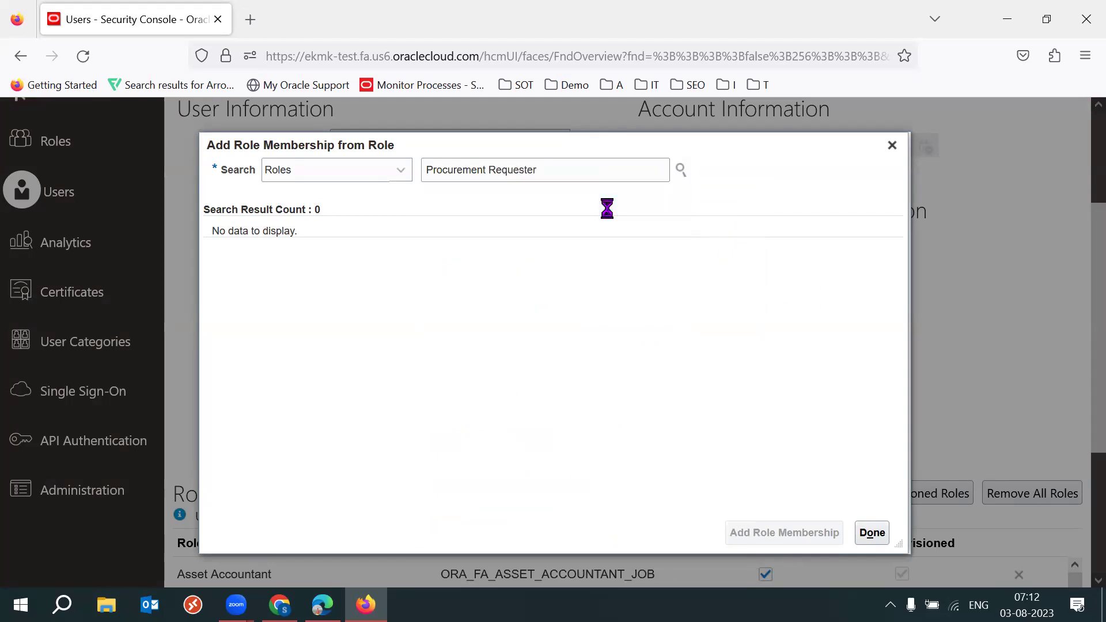
click(779, 534)
Search the roles for Procurement Preparer and add its role membership to the same account
double_click(620, 161)
key(BackSpace)
text(Prep)
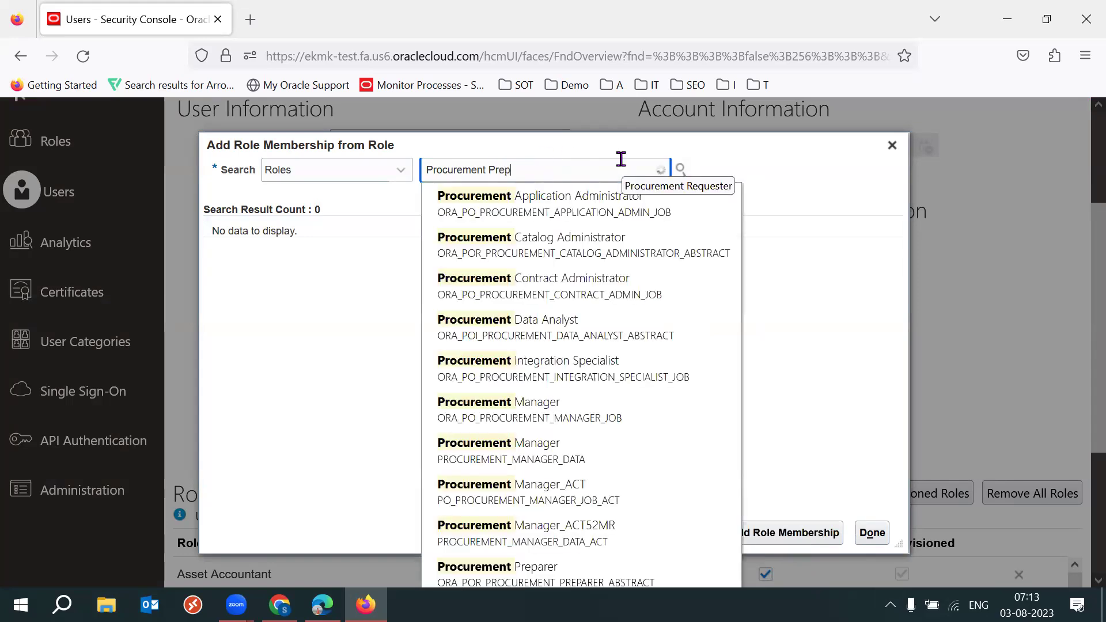
click(559, 205)
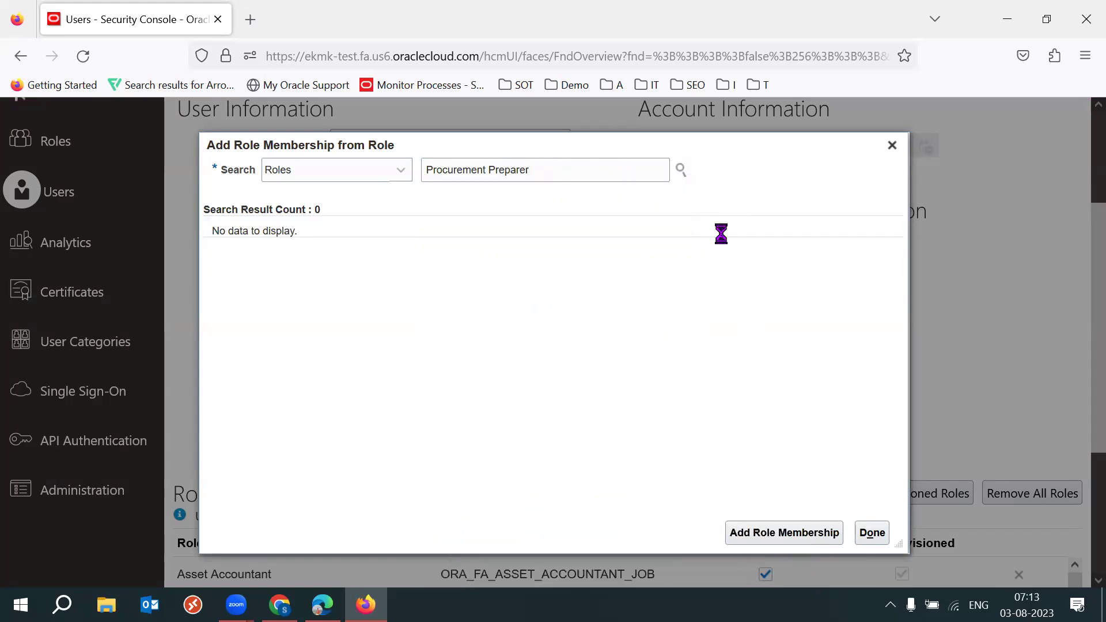
click(781, 536)
Search the roles for Advanced Procurement Requester and add its role membership to the account
double_click(493, 171)
key(BackSpace)
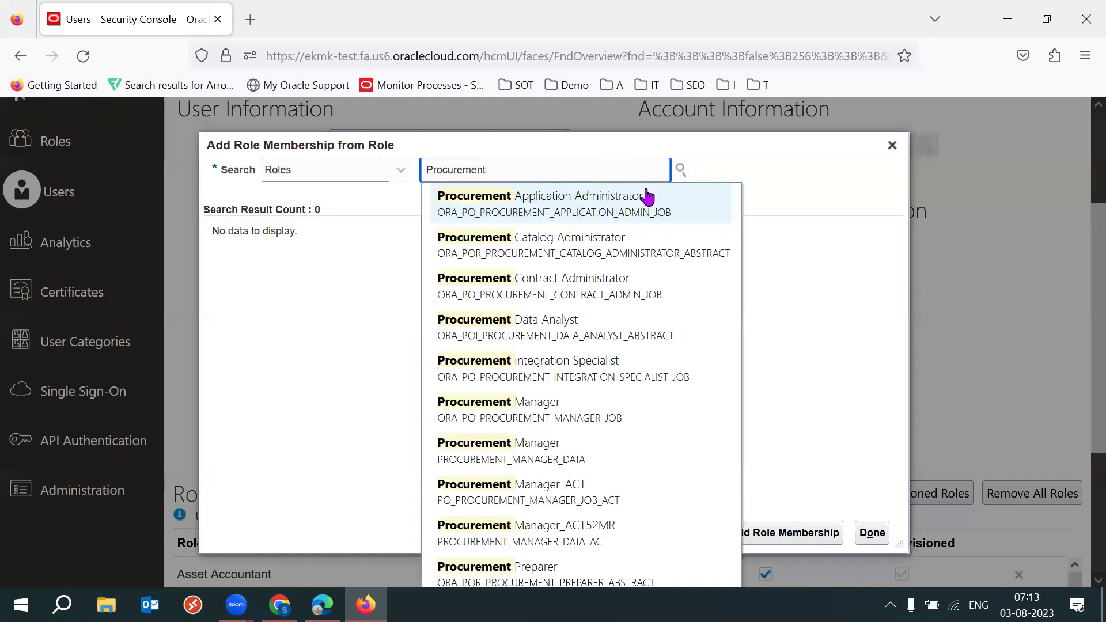
key(Home)
text(Adgva)
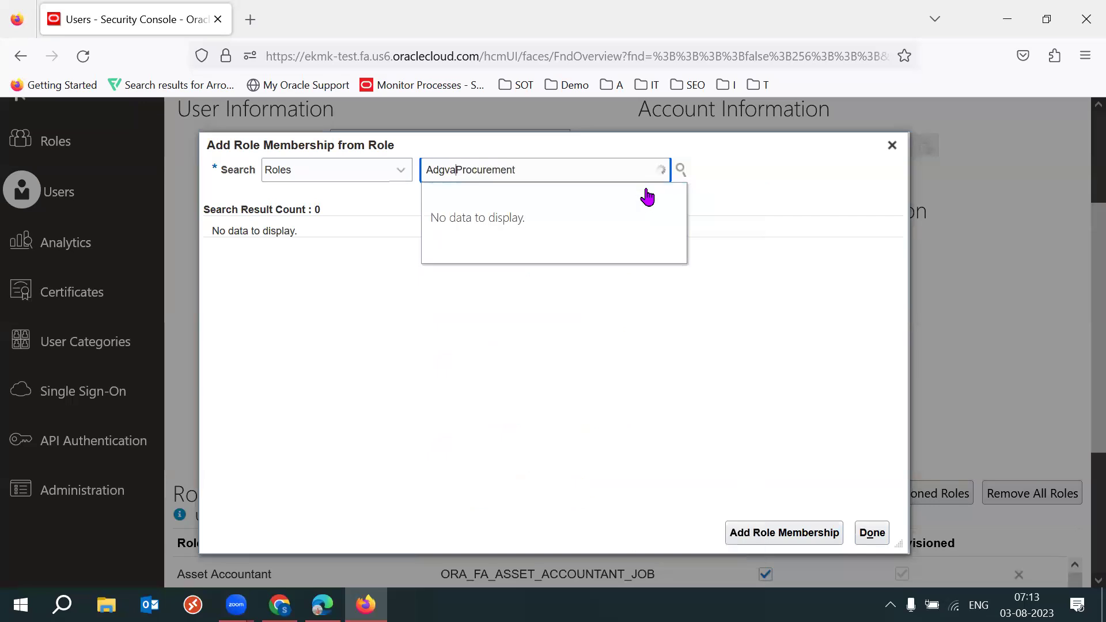
key(BackSpace)
key(BackSpace)
text(vanced)
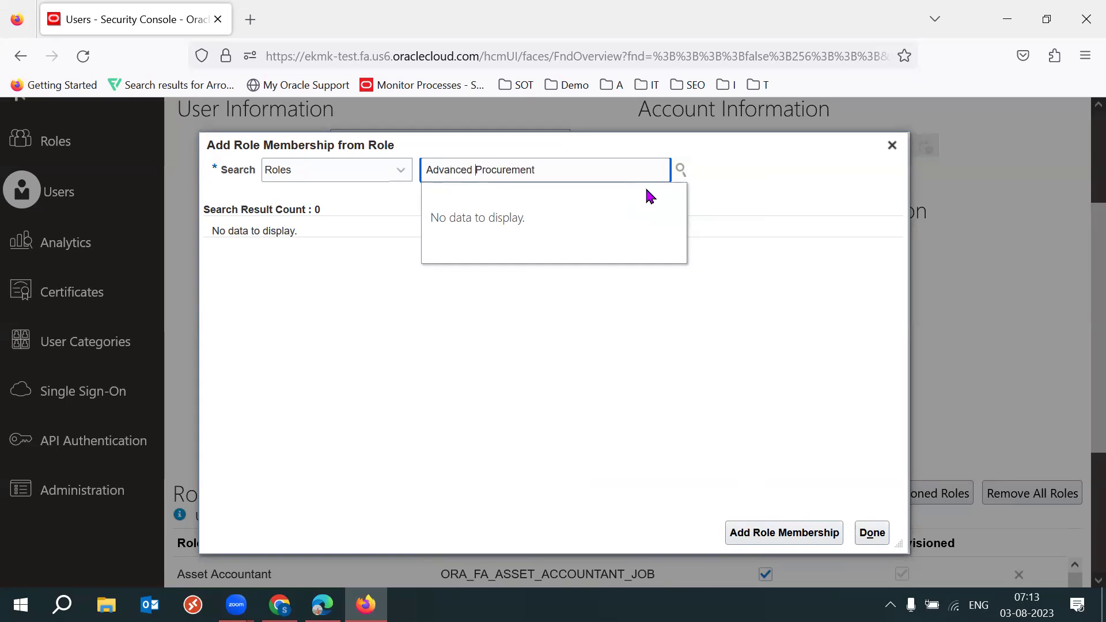
click(528, 206)
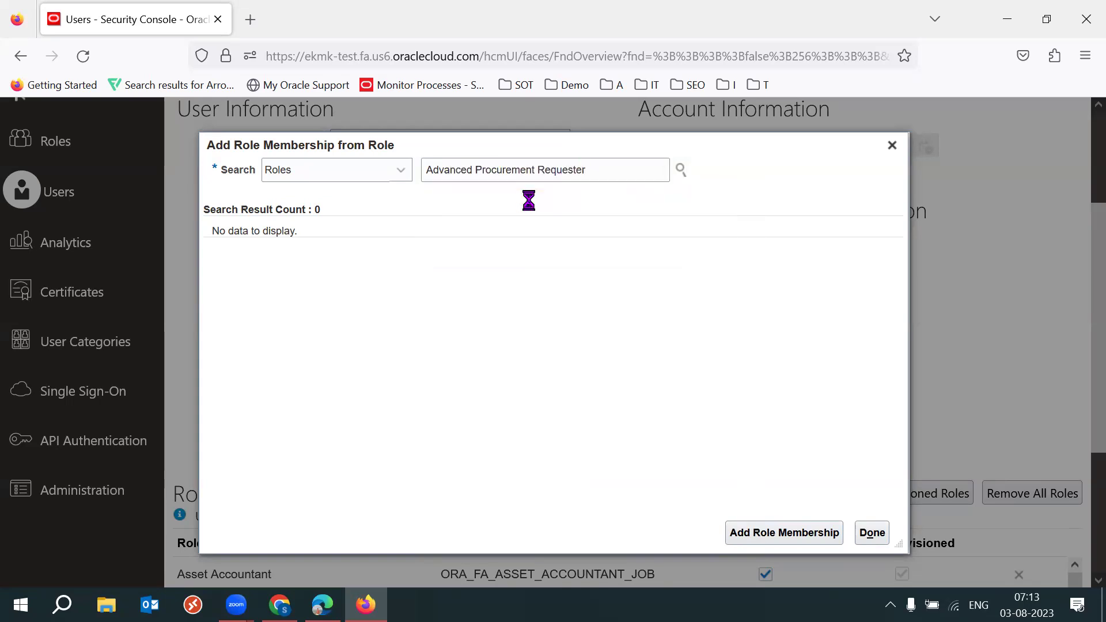
click(786, 531)
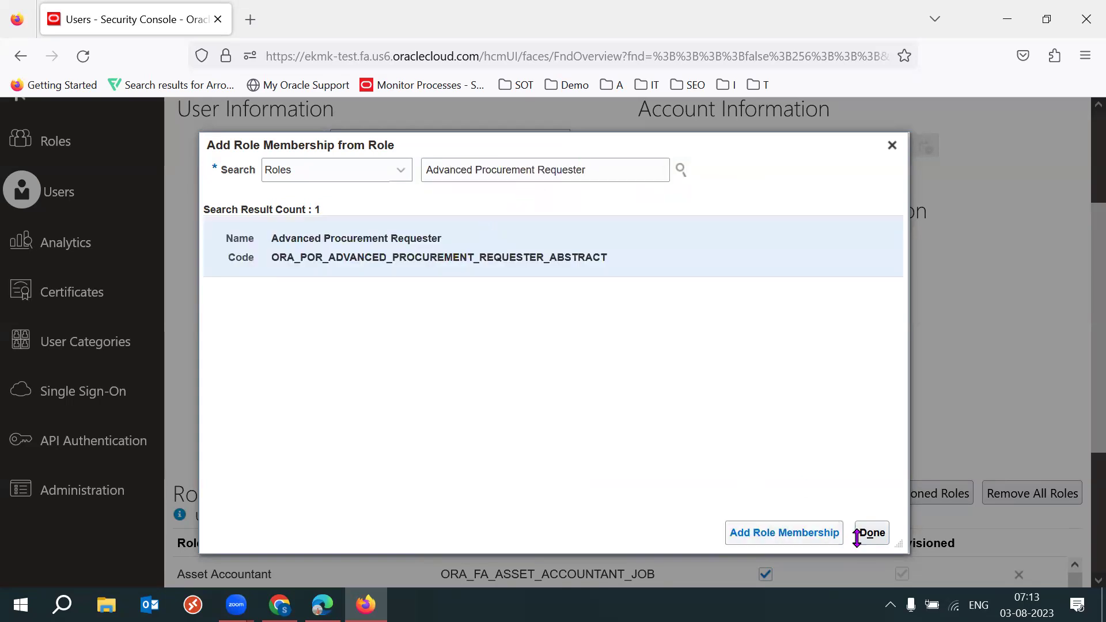
Finish adding requisition roles, save the user account and return to the user accounts list
scroll(1079, 345, up, 3)
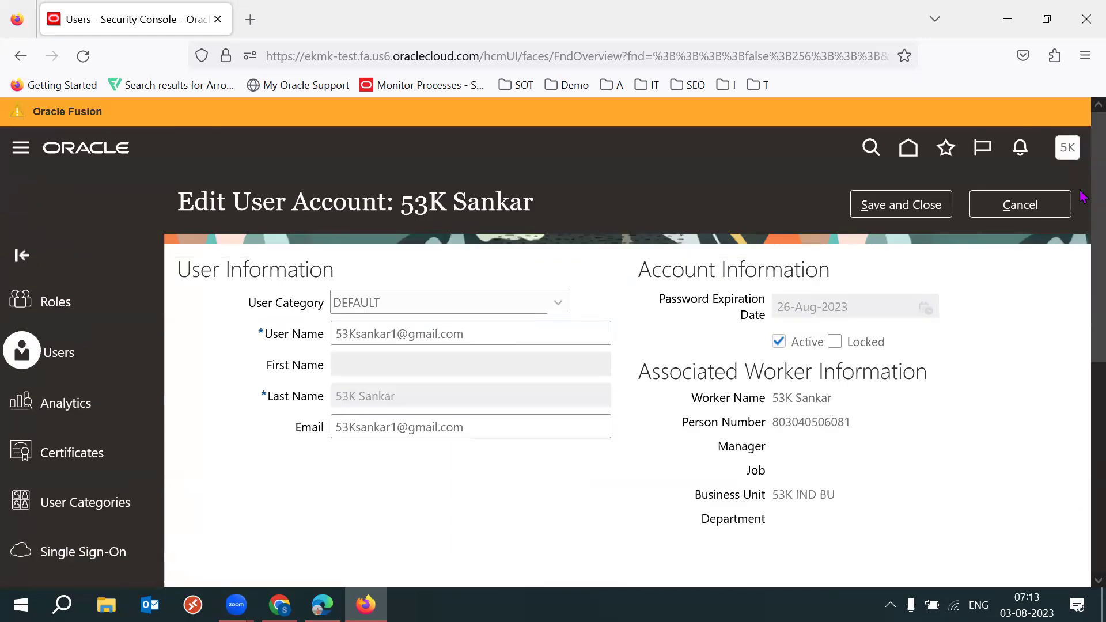
click(898, 212)
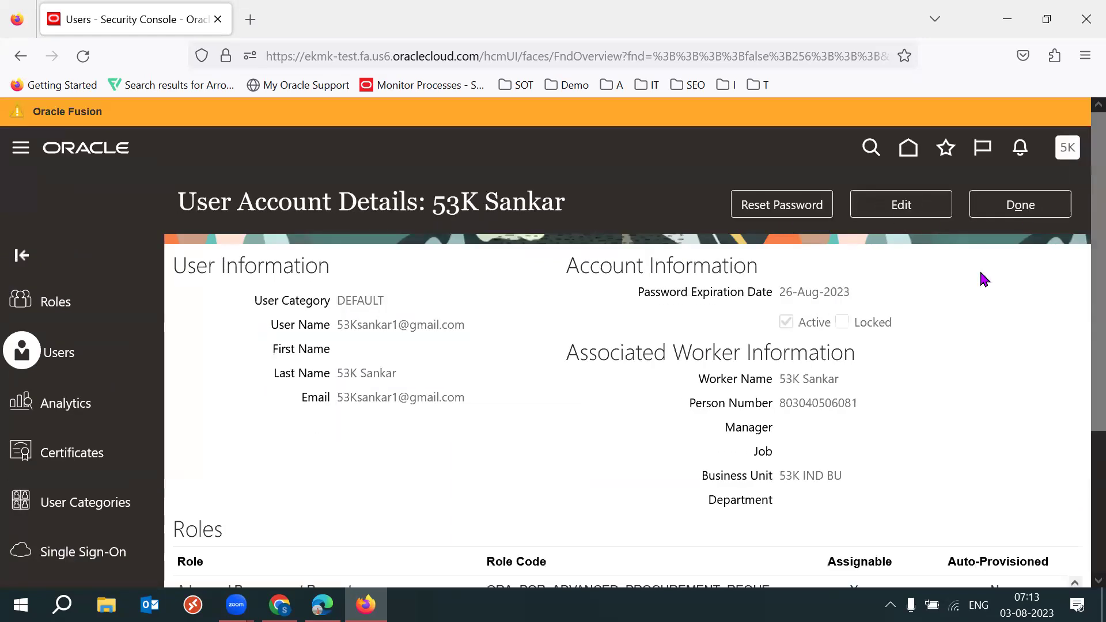
click(1023, 215)
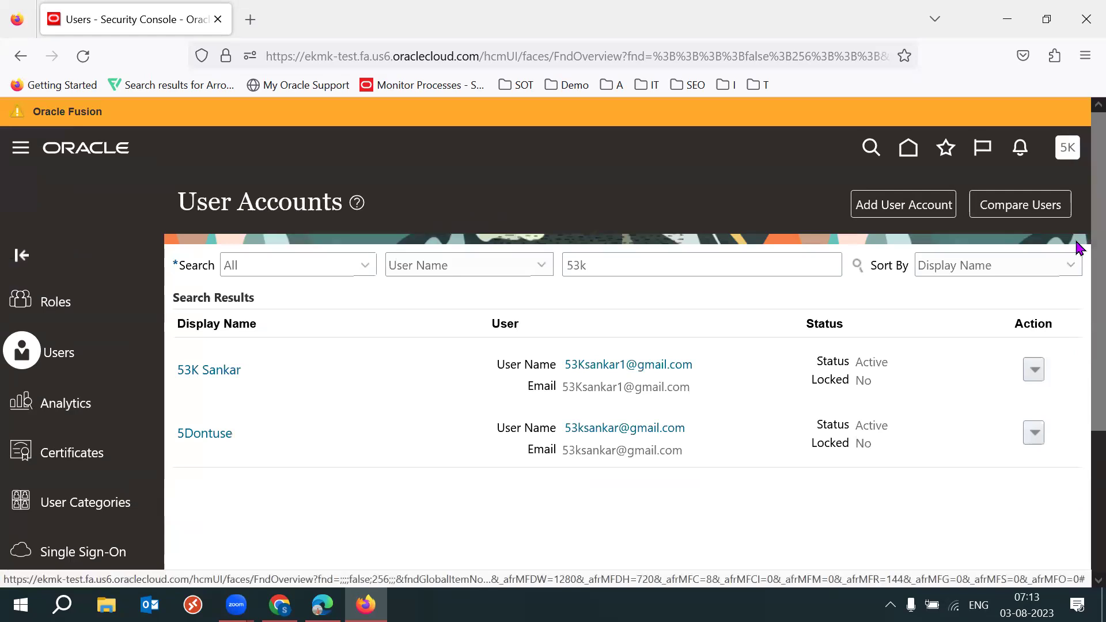
Reopen the first listed account for editing and add the Procurement Catalog Administrator role membership
click(199, 372)
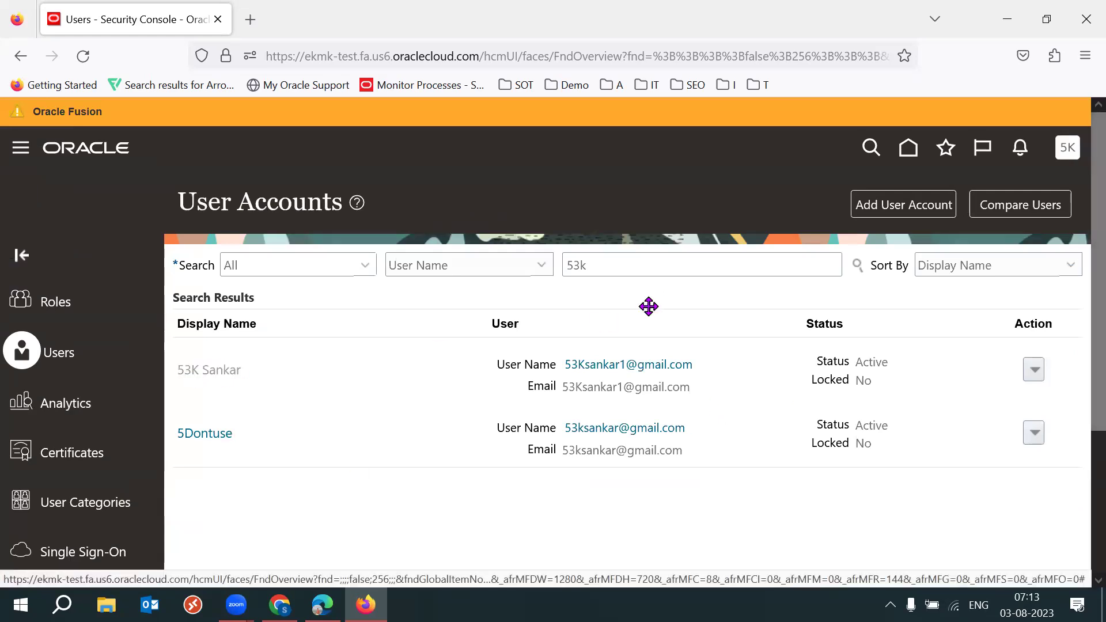
click(902, 206)
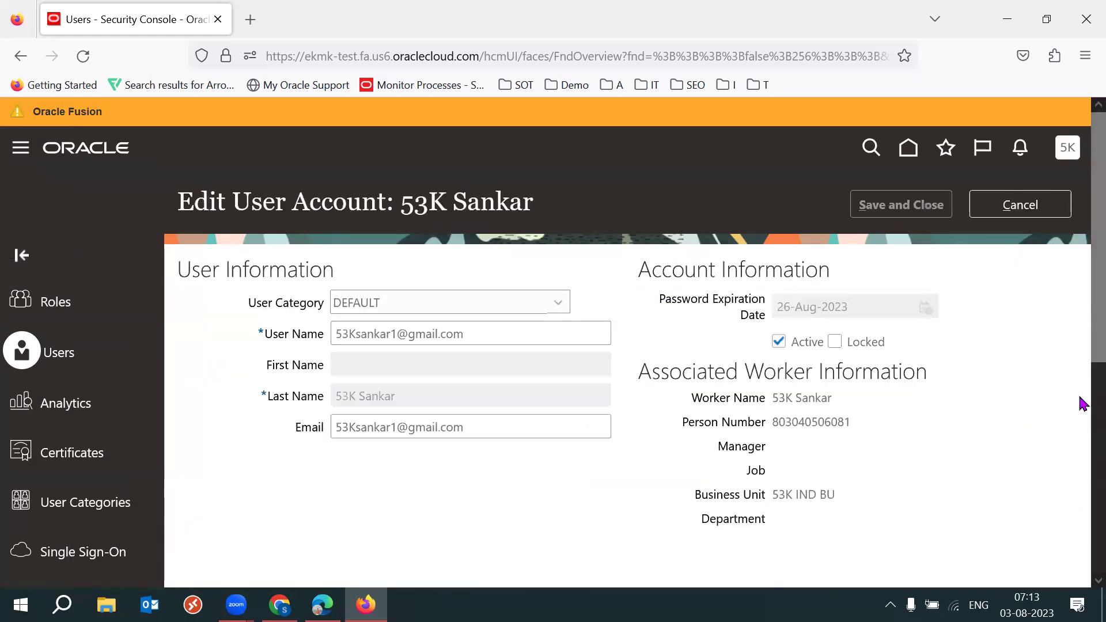
scroll(1080, 412, down, 4)
click(778, 404)
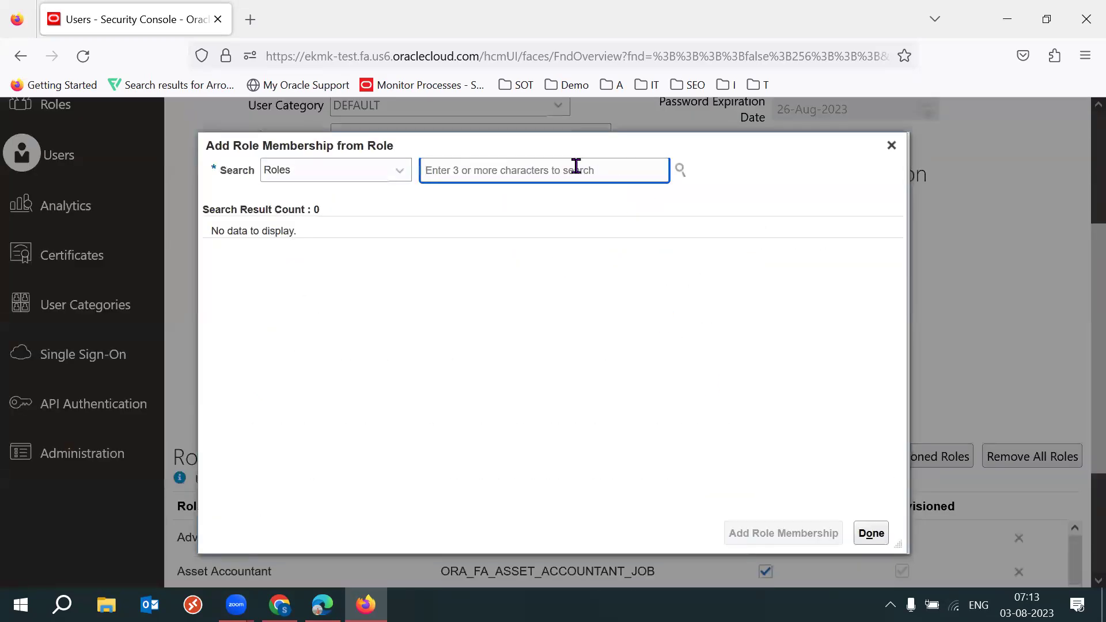
text(Procure)
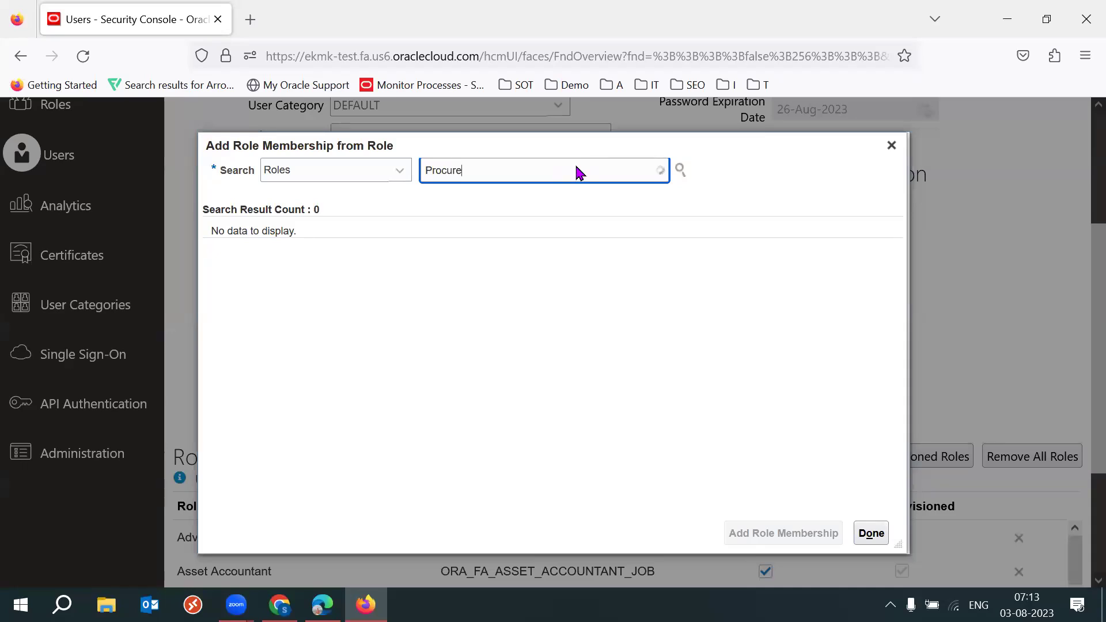
text(ment C)
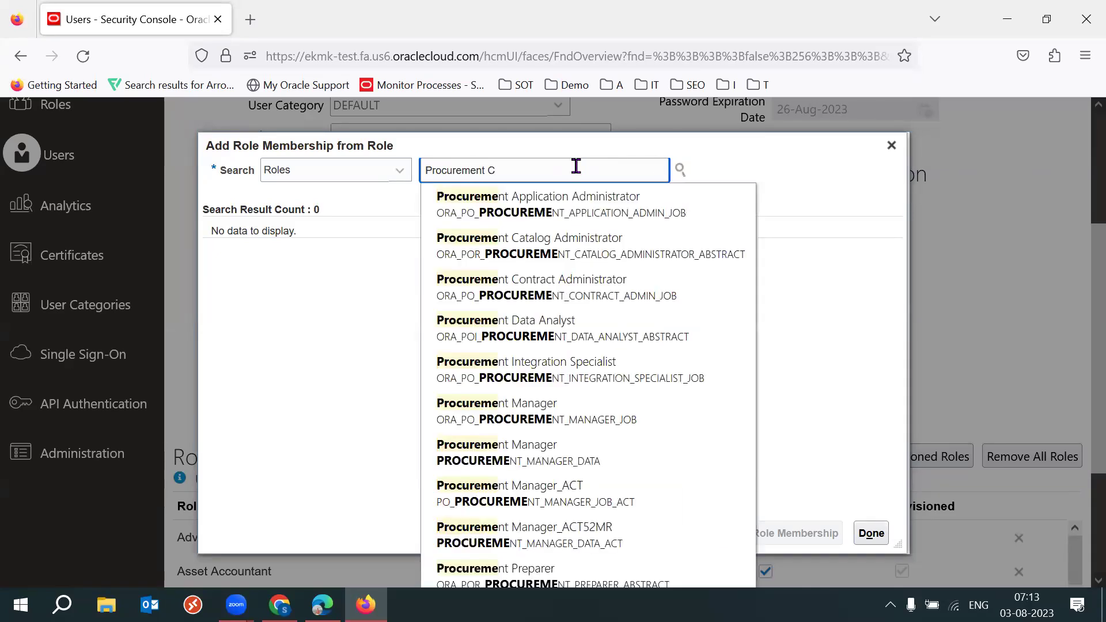
text(ata)
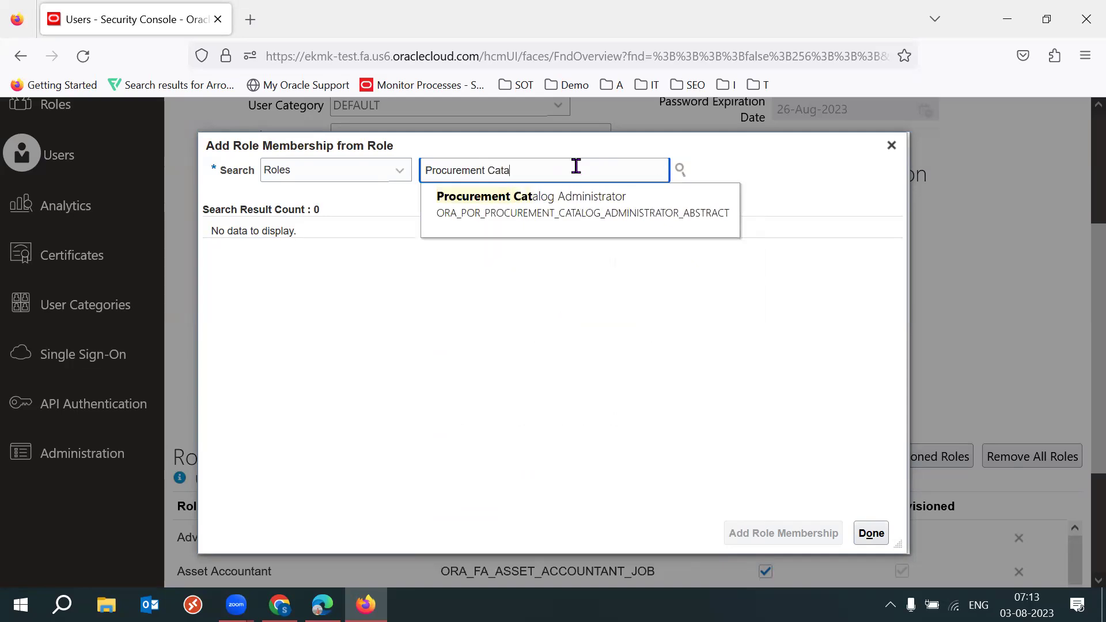
click(496, 210)
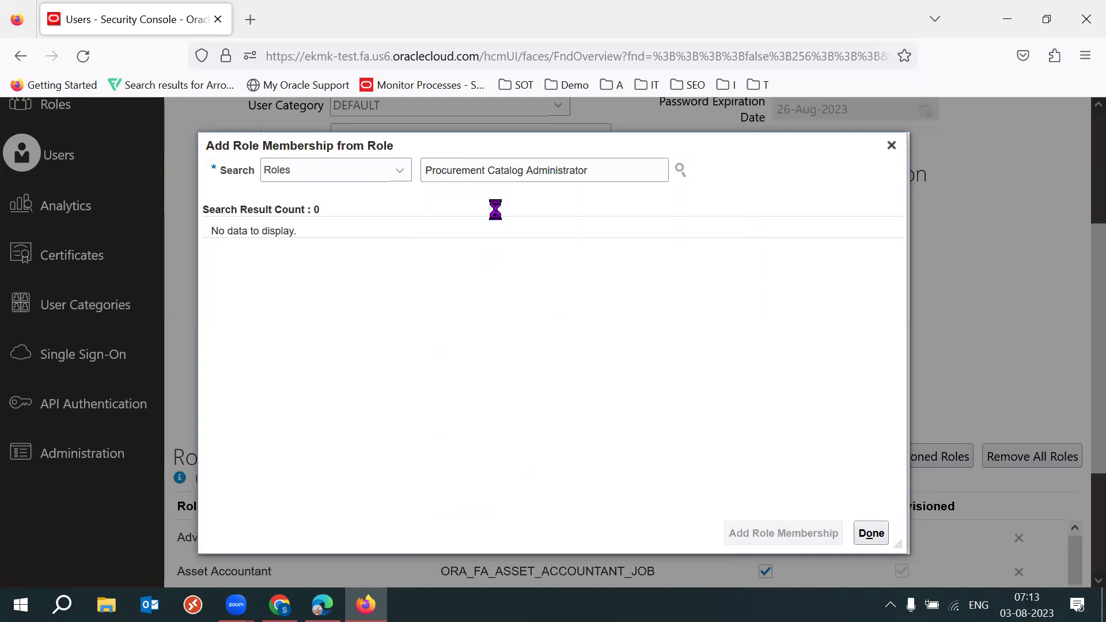
click(784, 533)
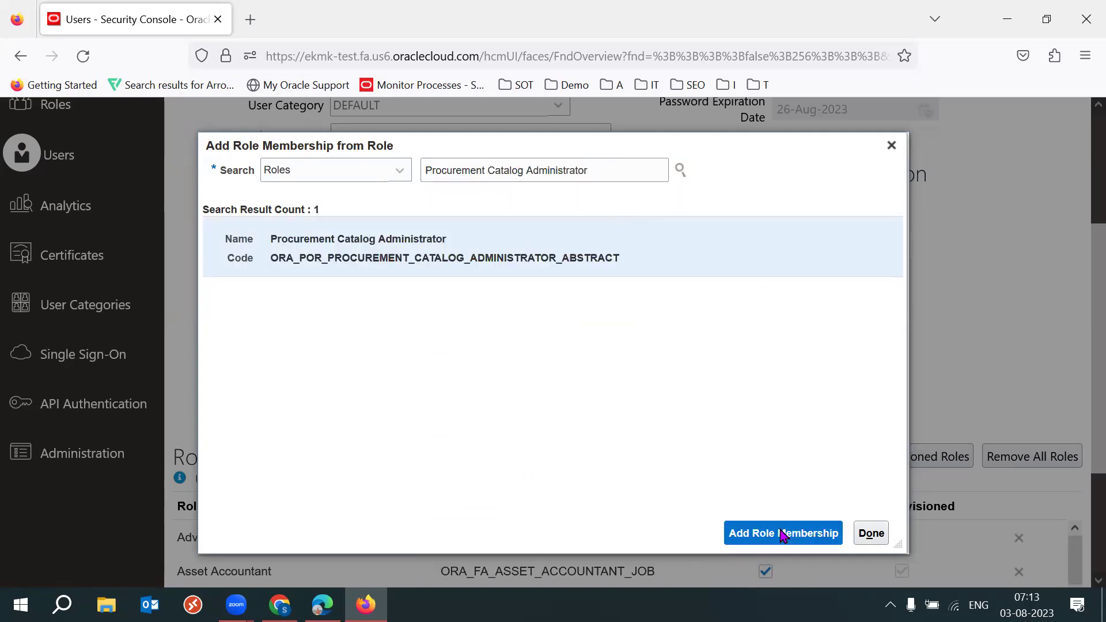
click(871, 533)
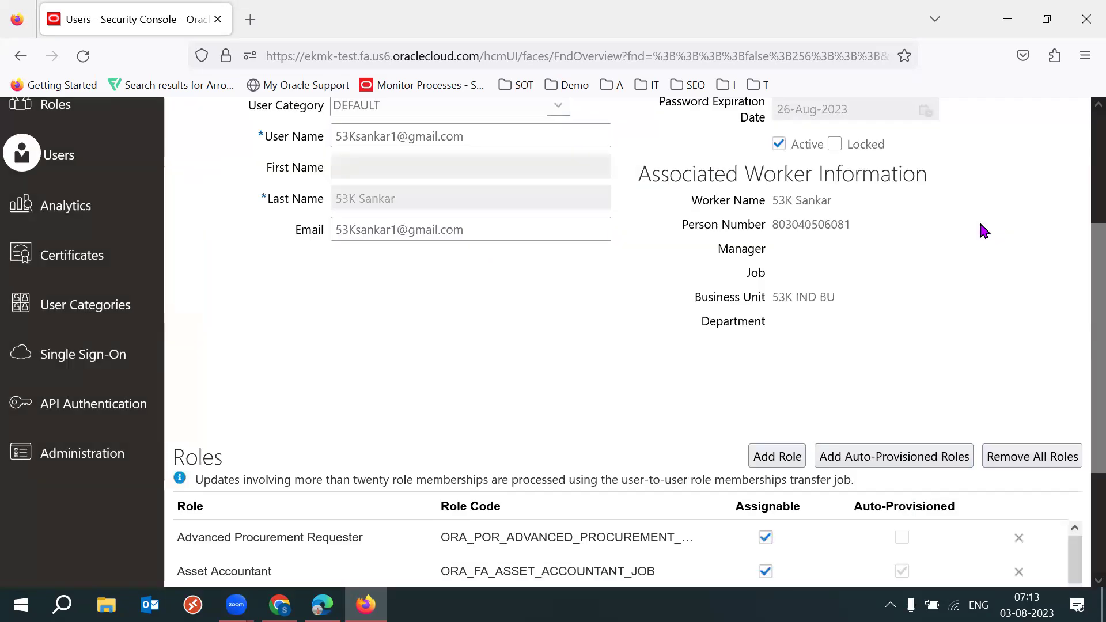
Save the account with the added catalog administrator role and close its details
drag(1082, 276, 1049, 185)
click(901, 178)
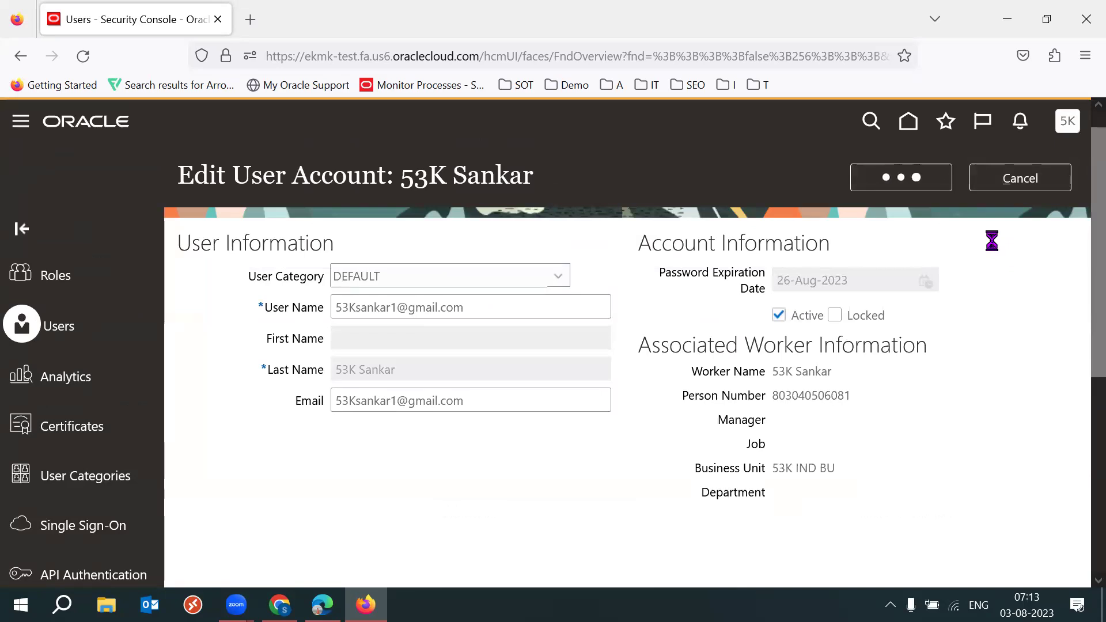
click(1019, 205)
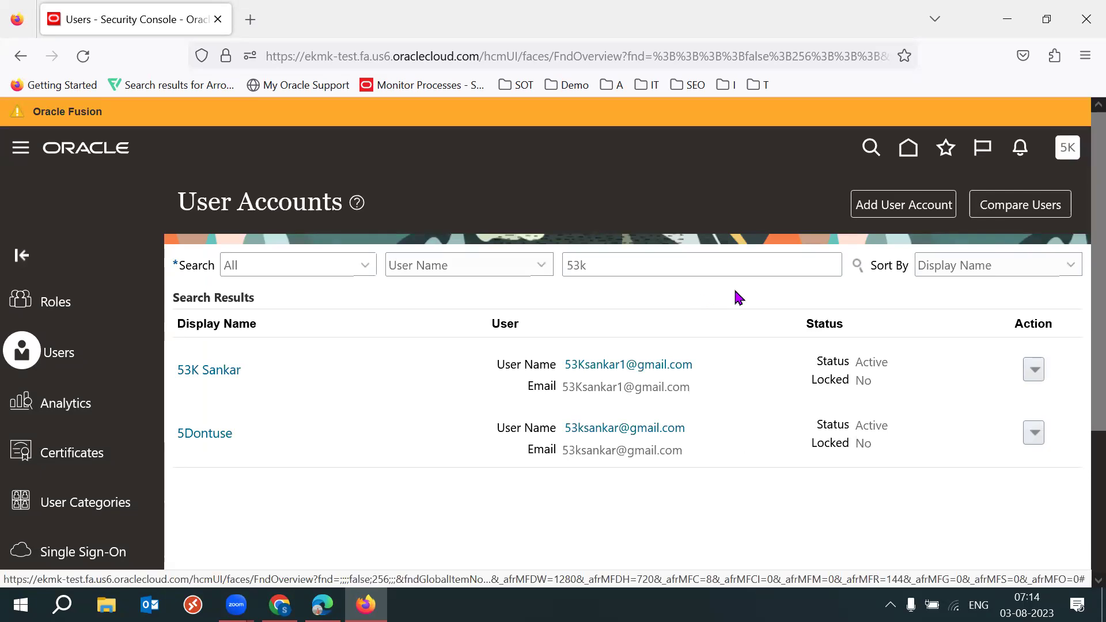
Go to Setup and Maintenance, search the tasks for Manage Data Acc and open Manage Data Access for Users
click(1068, 148)
click(755, 406)
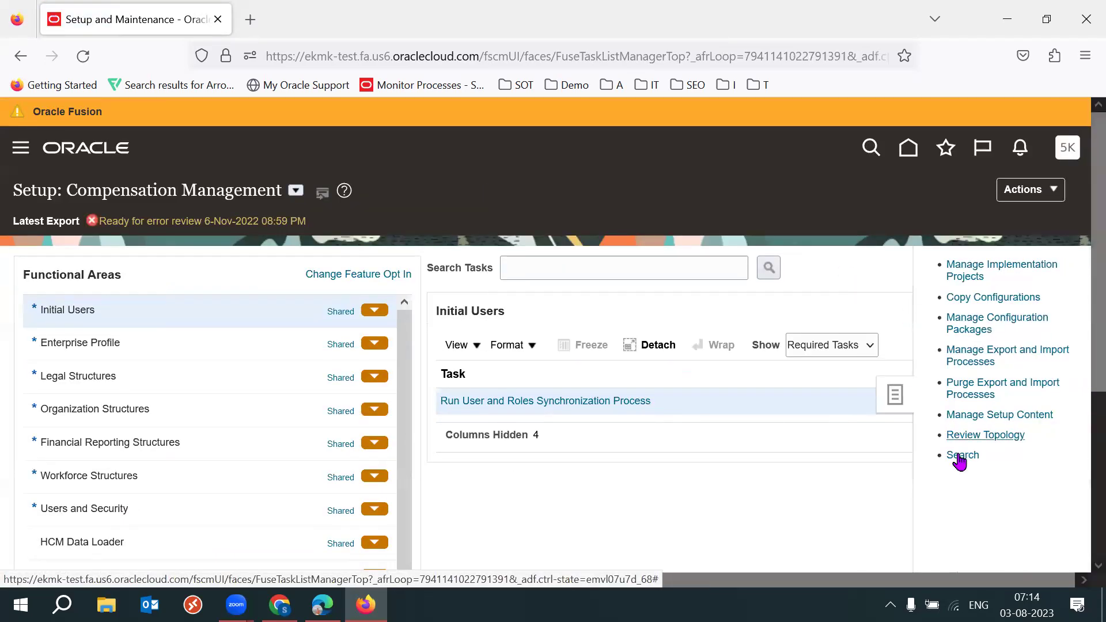
click(353, 249)
text(Manage D)
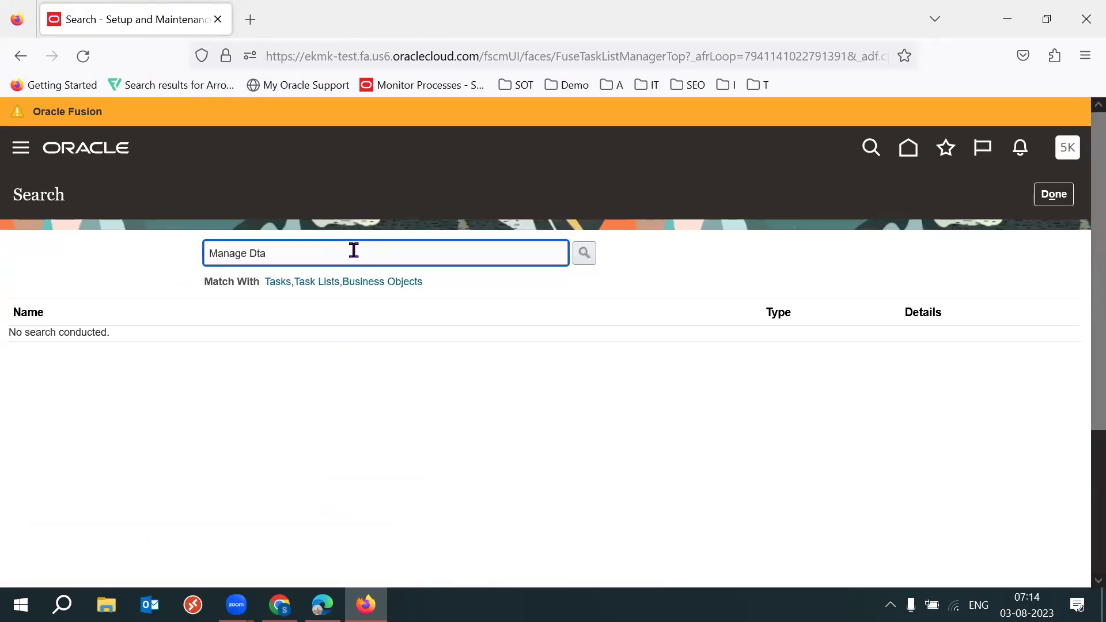
text(ata Acc)
key(Return)
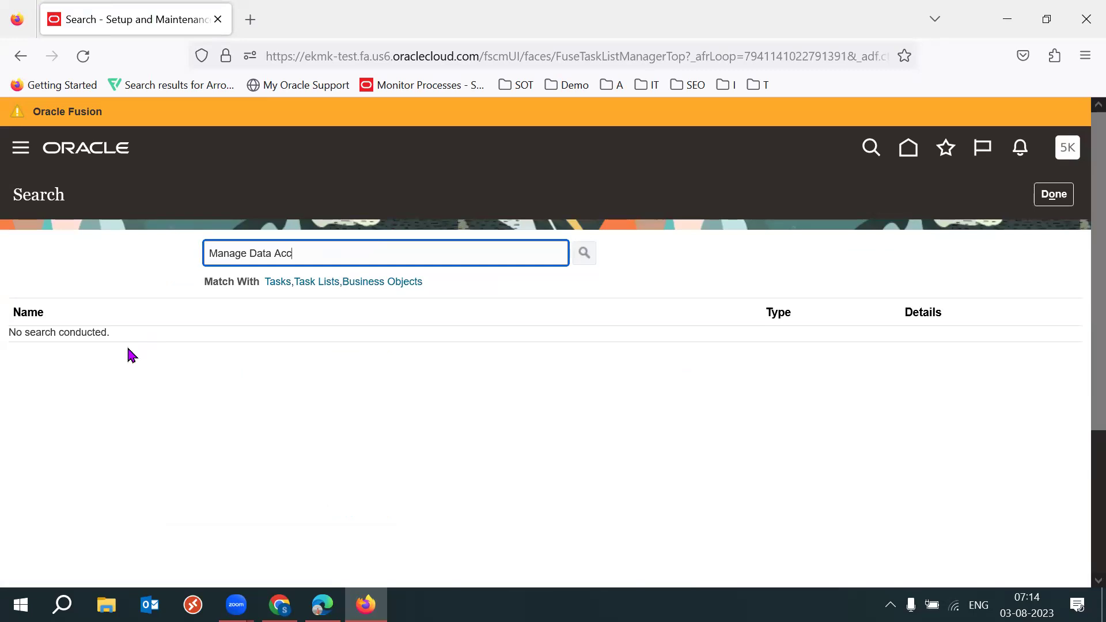
click(89, 396)
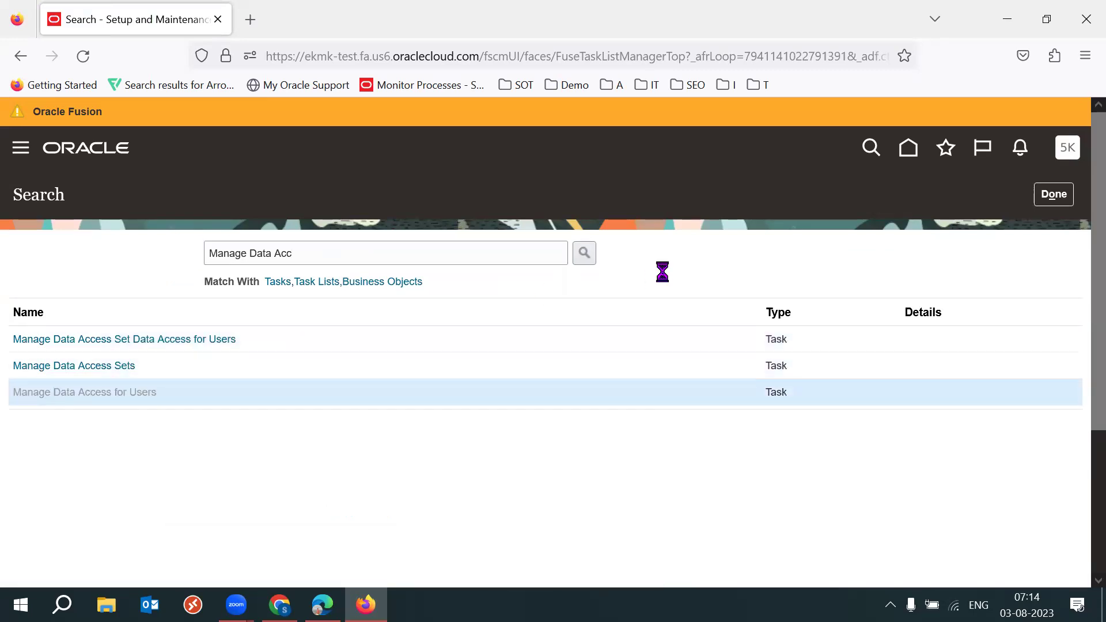
Create a data access entry giving the user's account the Procurement Preparer role for Business unit 53K IND BU
click(137, 453)
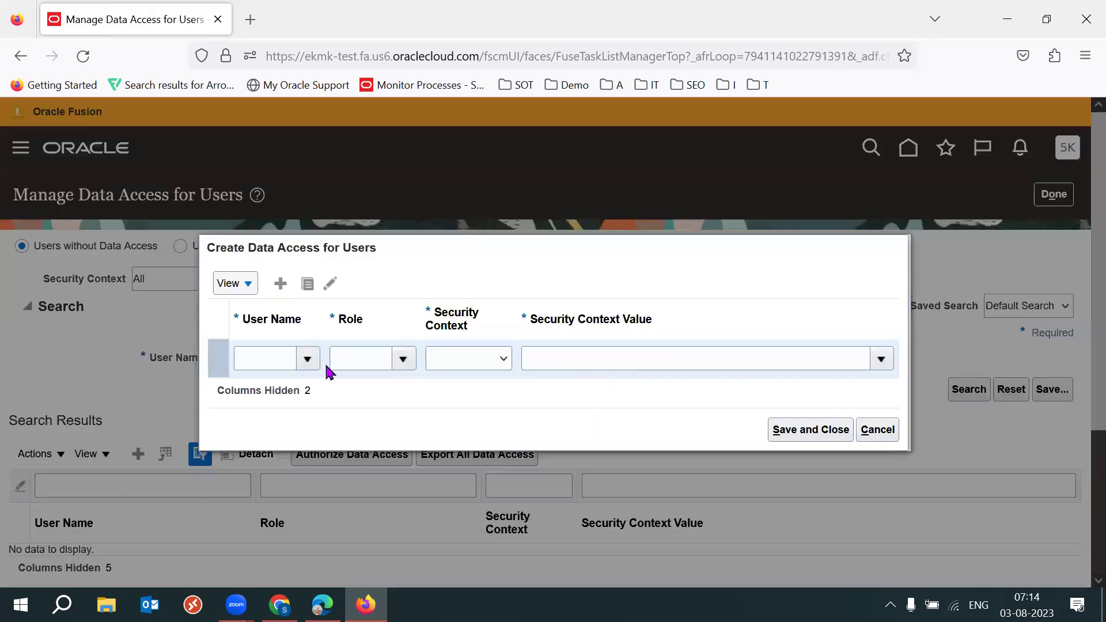
click(276, 359)
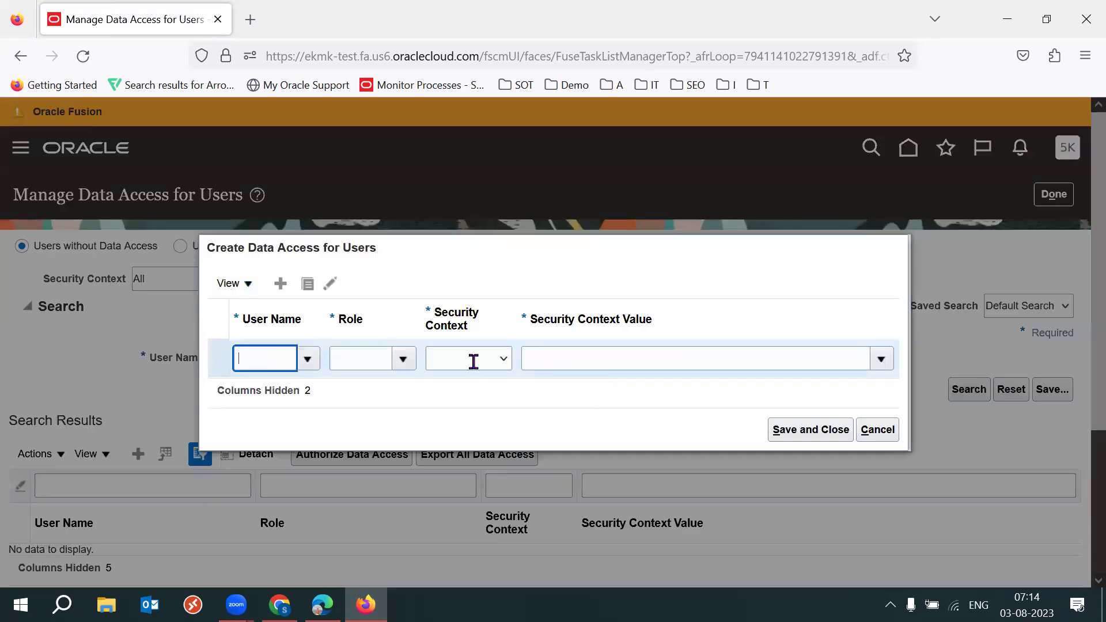
text(53ksa)
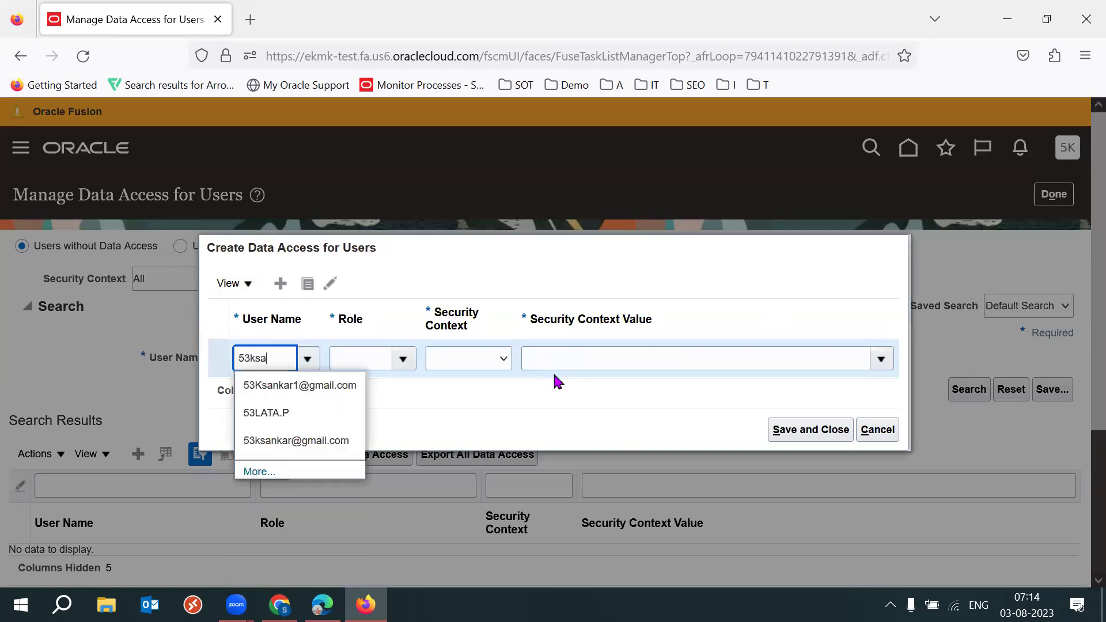
click(332, 387)
key(Tab)
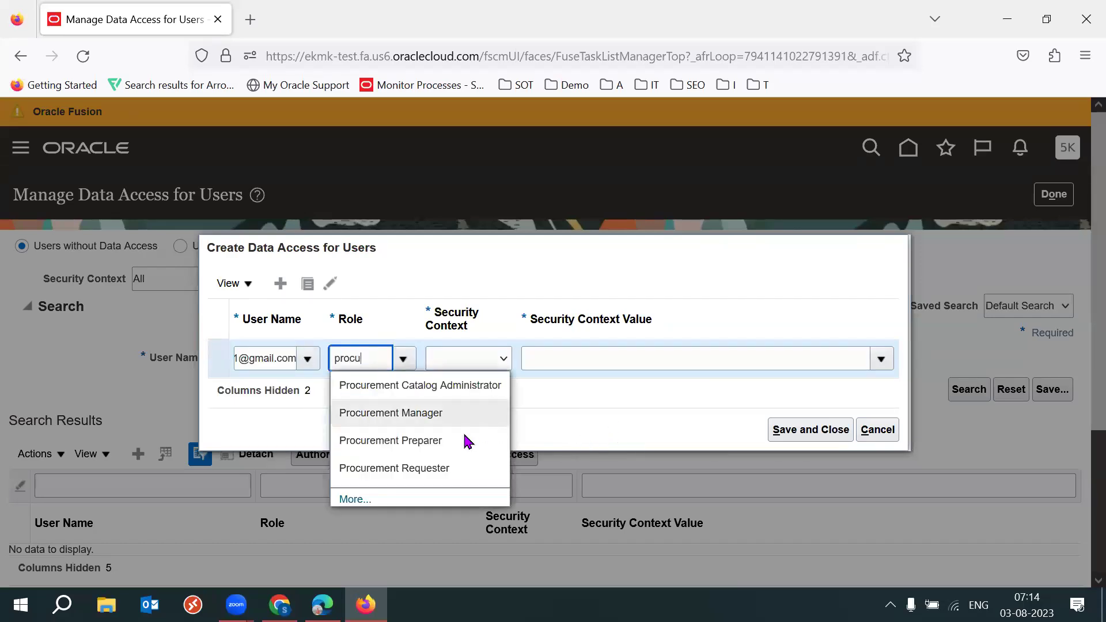
click(471, 441)
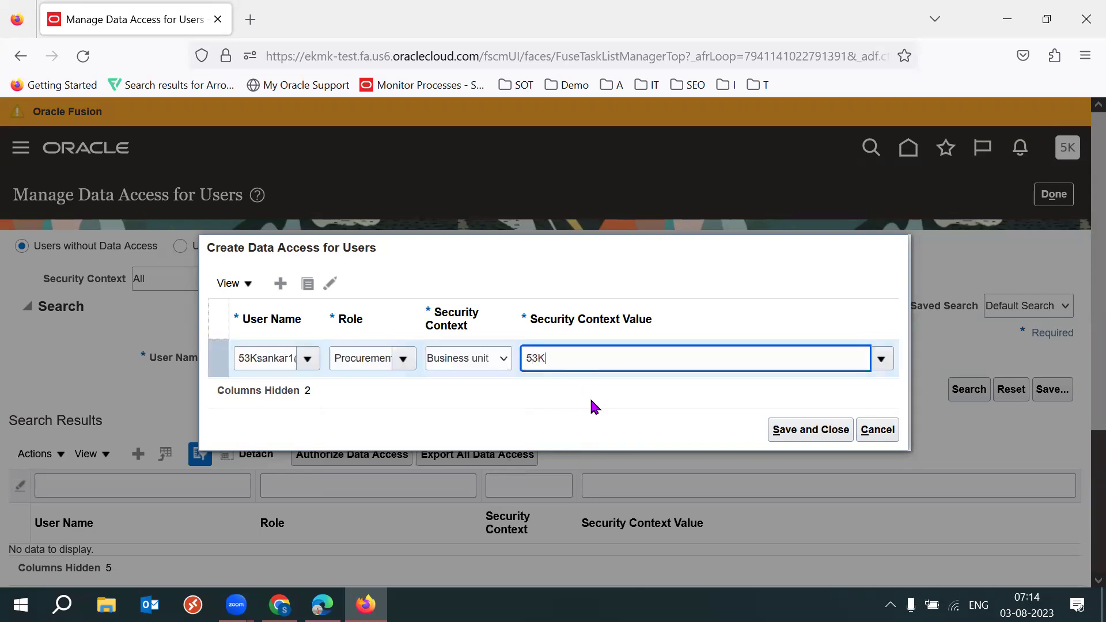
click(579, 385)
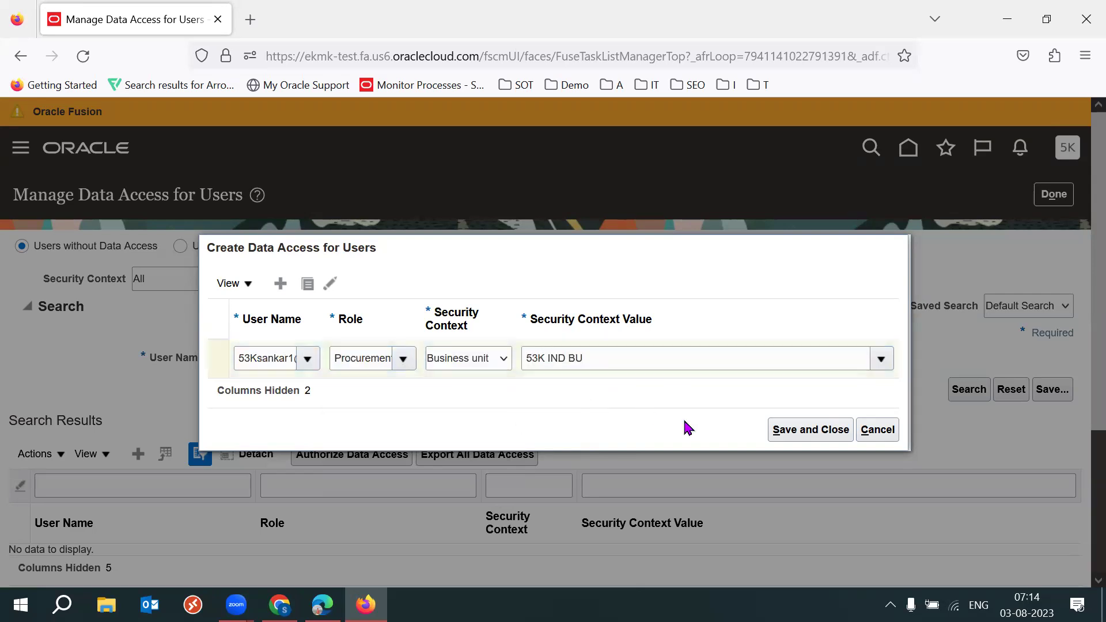
click(370, 360)
key(End)
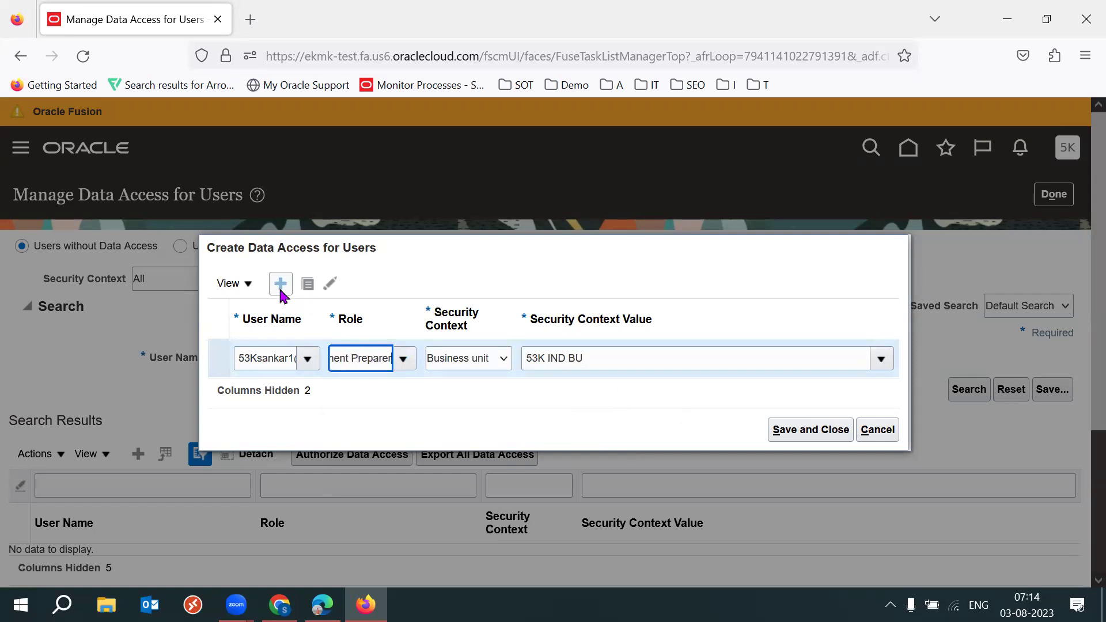
Duplicate the Procurement Preparer entry, dismiss the warning and change the copy's role to Procurement Requester
click(307, 283)
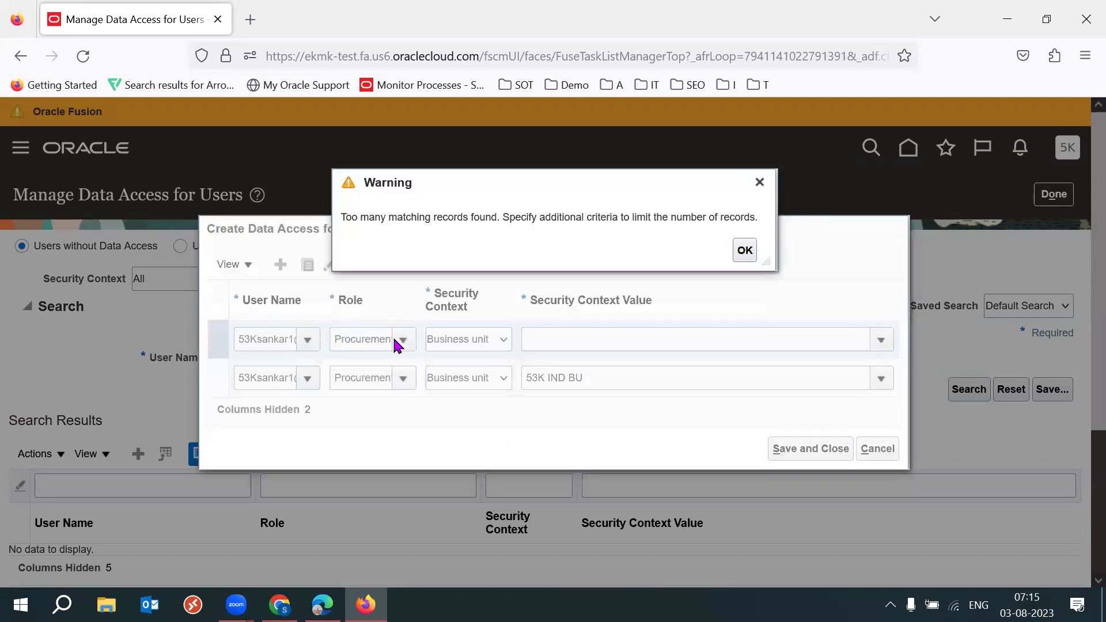
click(745, 250)
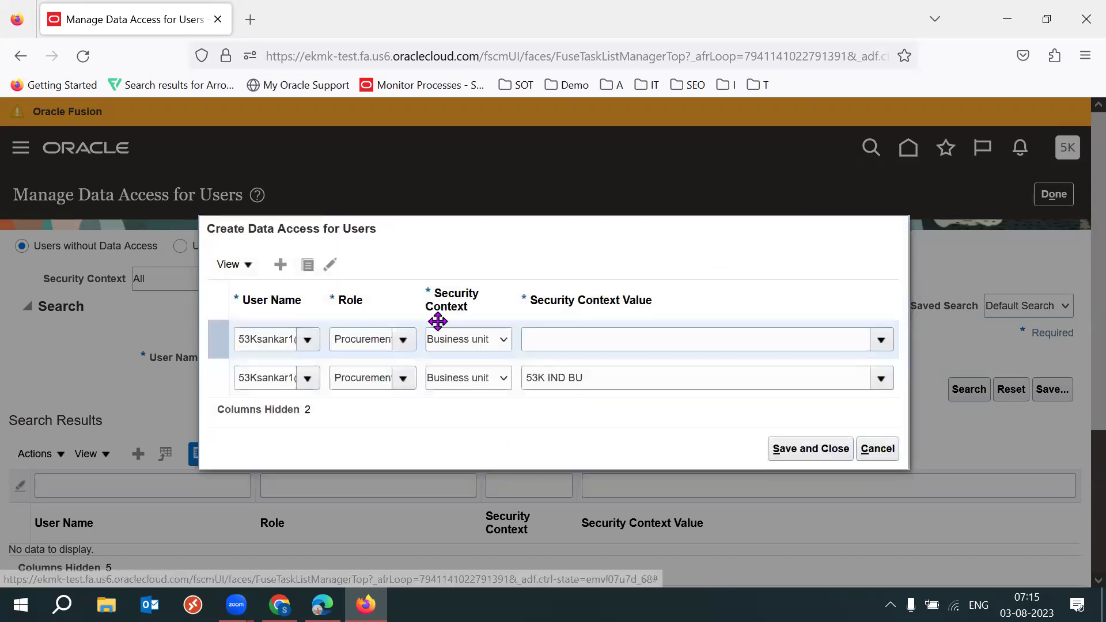
click(347, 338)
key(Right)
key(Right)
key(Right)
key(Right)
key(Right)
key(Right)
key(Right)
key(Right)
key(Right)
key(Right)
key(Right)
key(Right)
key(Right)
key(Right)
key(Right)
key(Right)
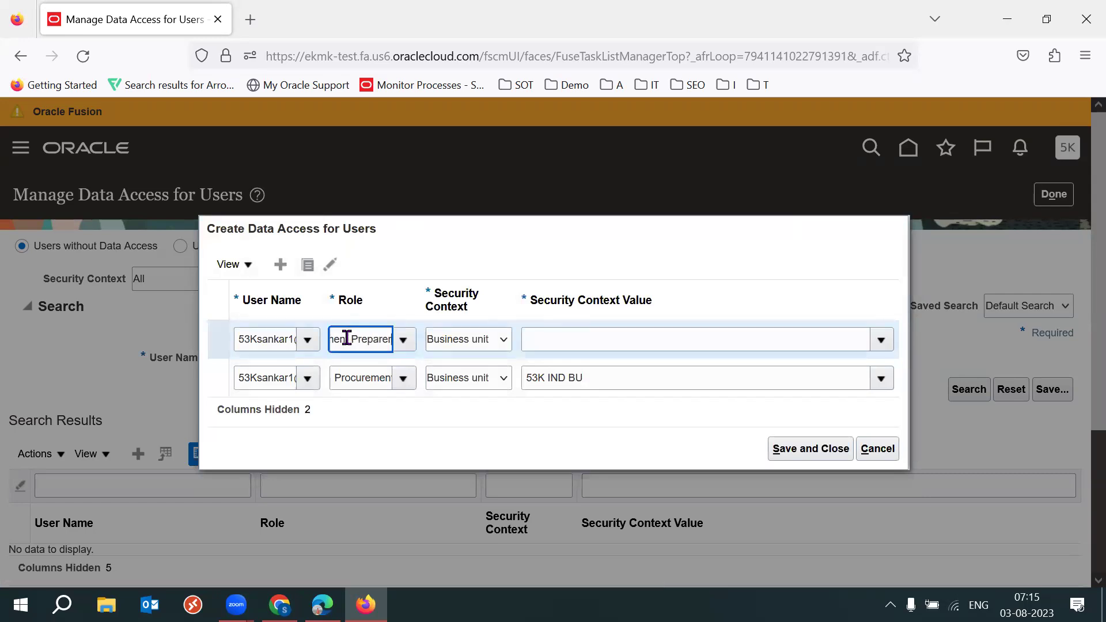
key(Left)
key(Left)
key(Left)
key(Left)
key(Left)
key(Left)
key(Left)
key(Left)
key(Left)
key(Left)
key(Left)
key(Left)
key(Left)
key(Left)
key(Left)
key(Left)
text(Req)
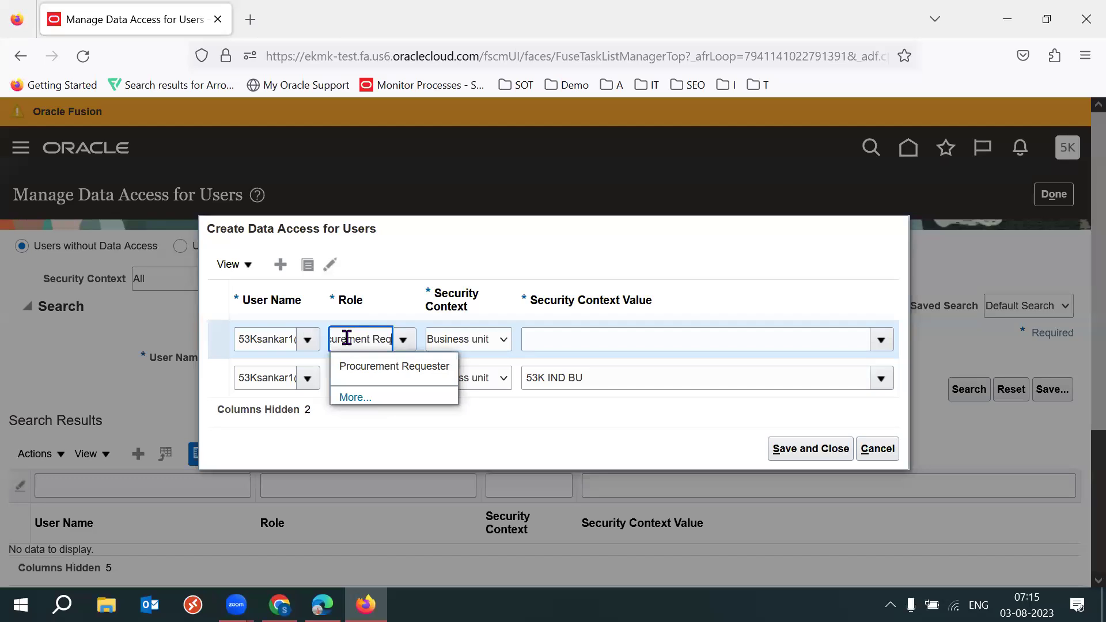
click(390, 366)
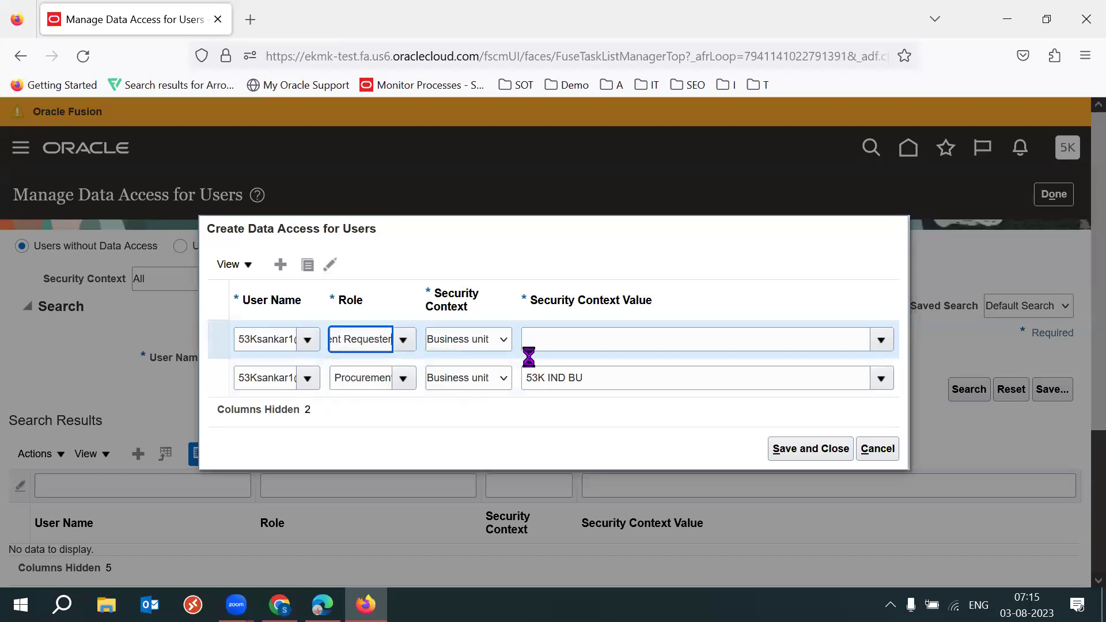
Set the Procurement Requester entry's security context value to 53K IND BU
key(Tab)
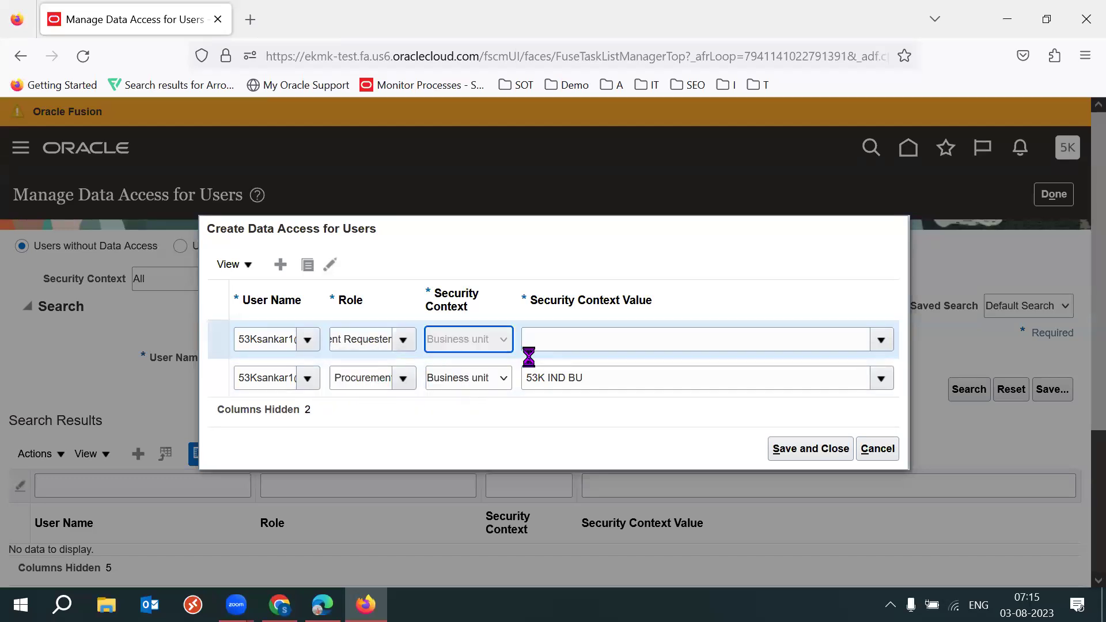
text(53K)
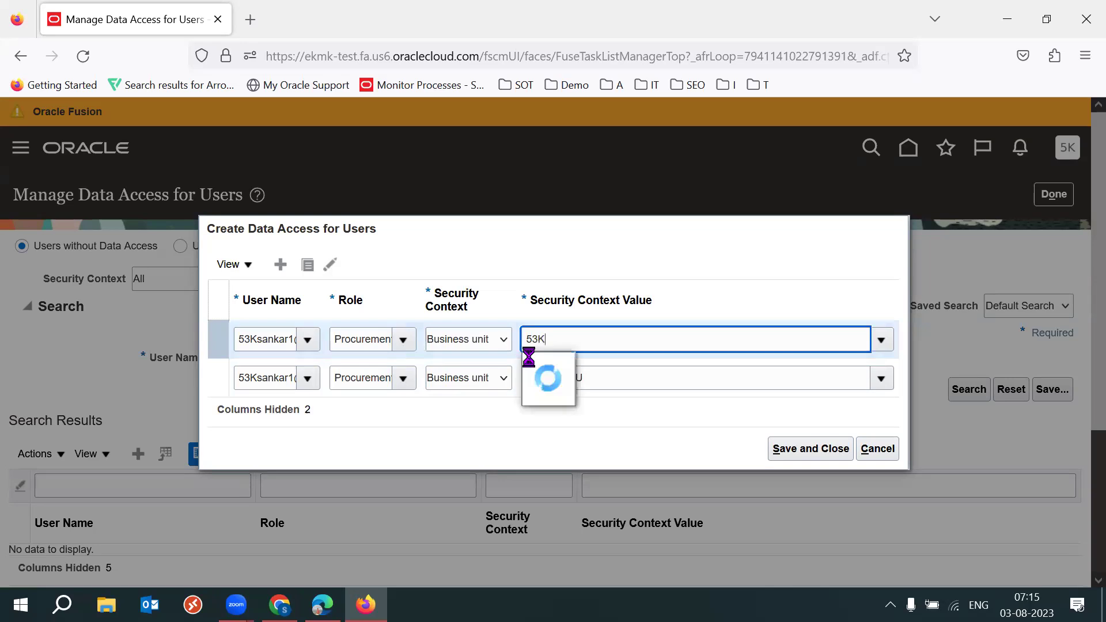
click(559, 366)
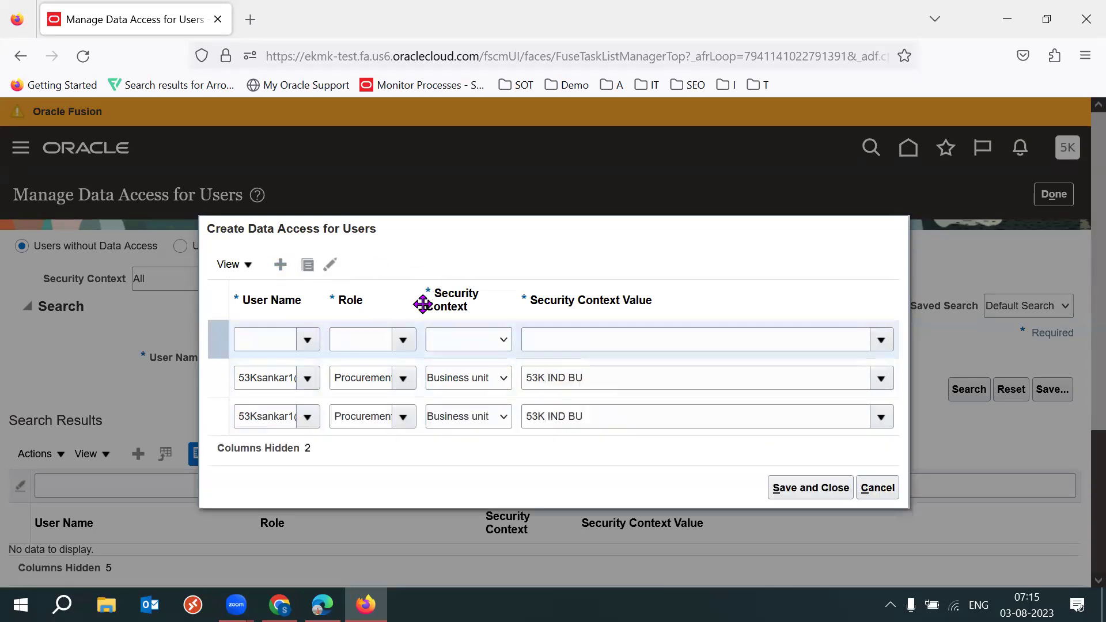
Add a data access entry for the same user with the Advanced Procurement Requester role, Business unit context and value 53K IND BU
click(287, 321)
text(53k)
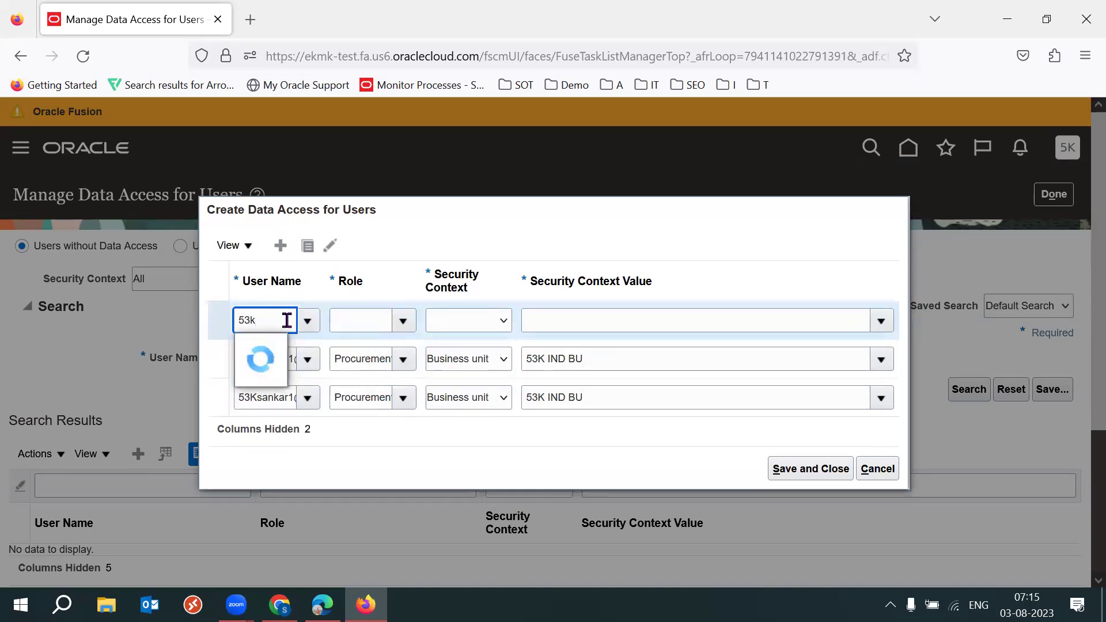
click(282, 347)
click(391, 320)
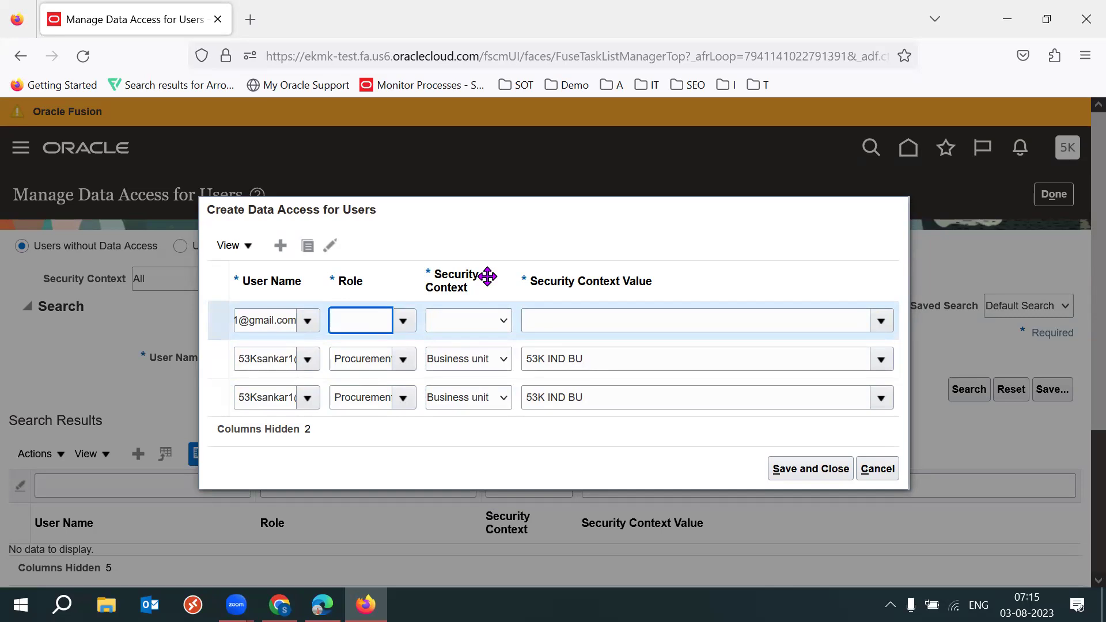
text(Adv)
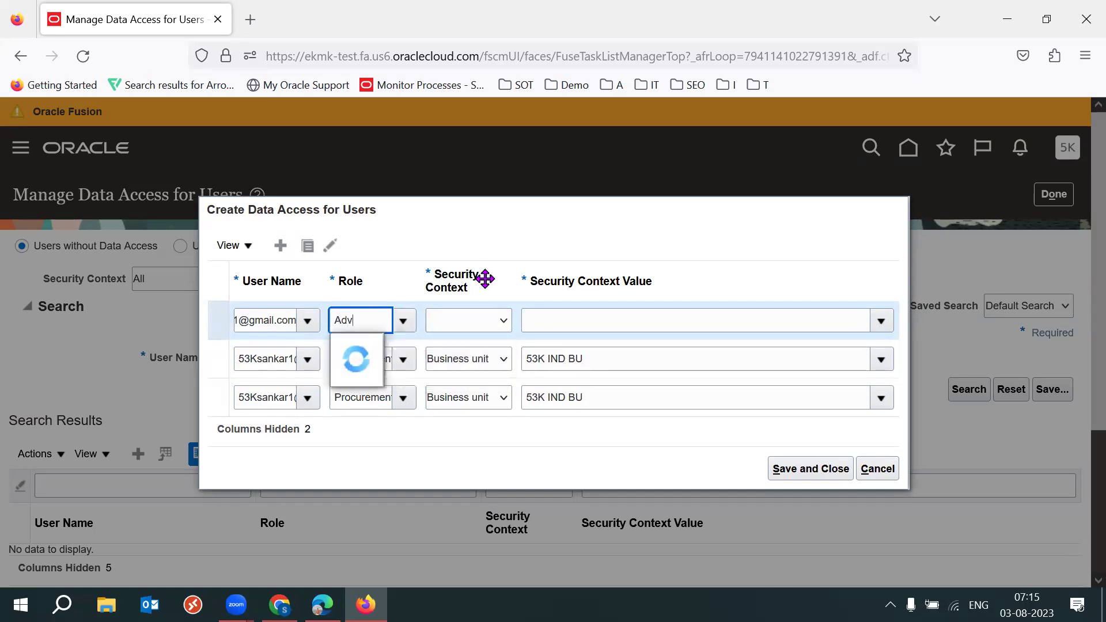
click(406, 346)
key(Tab)
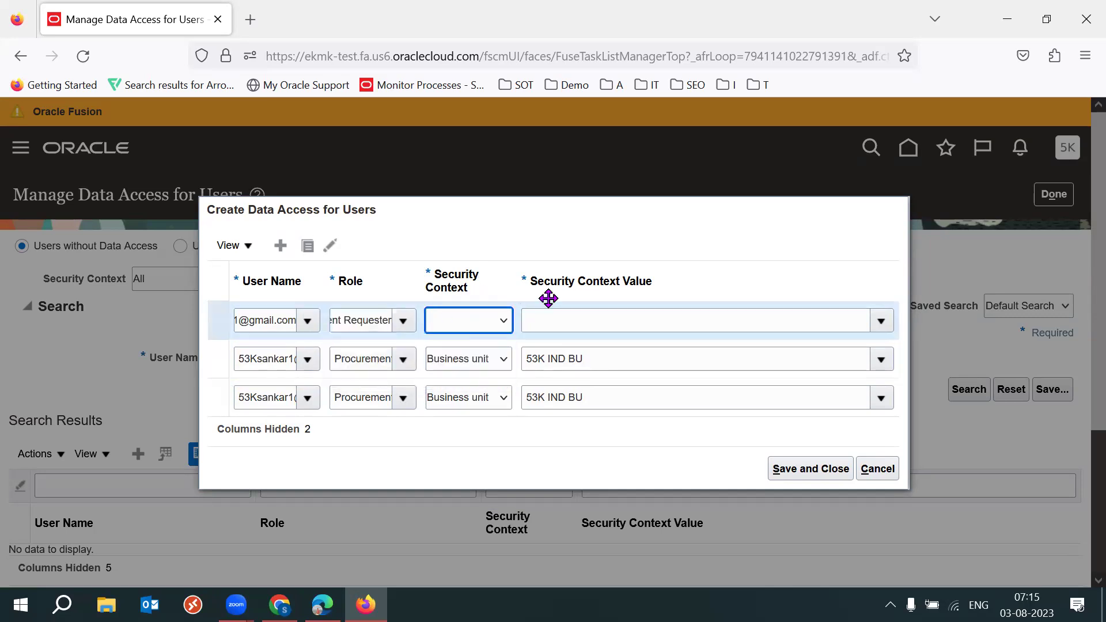
key(Down)
key(Tab)
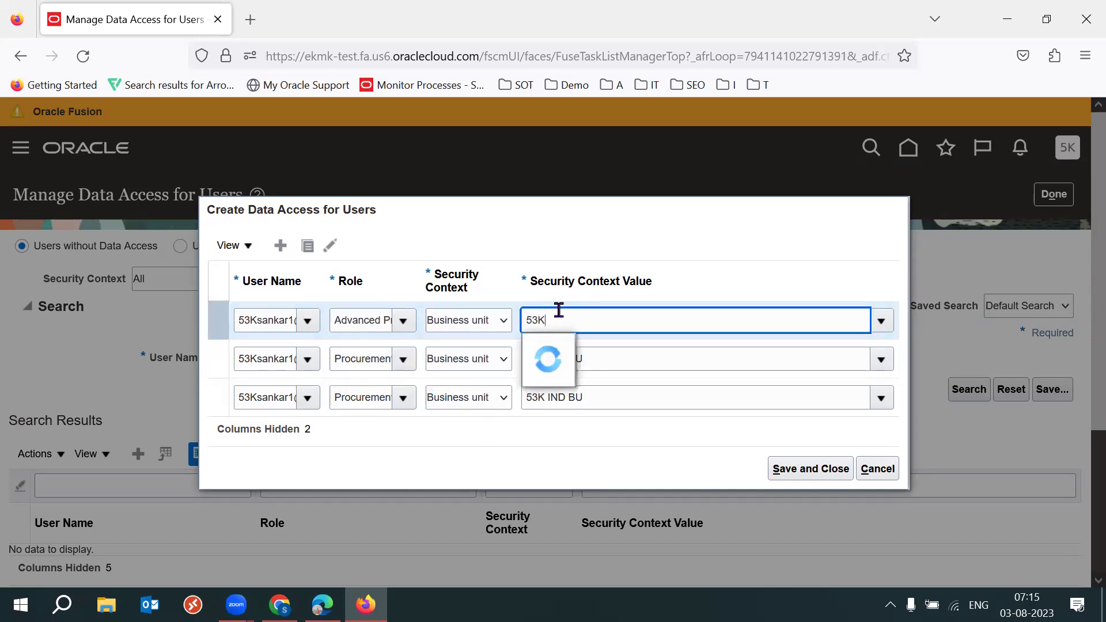
click(566, 349)
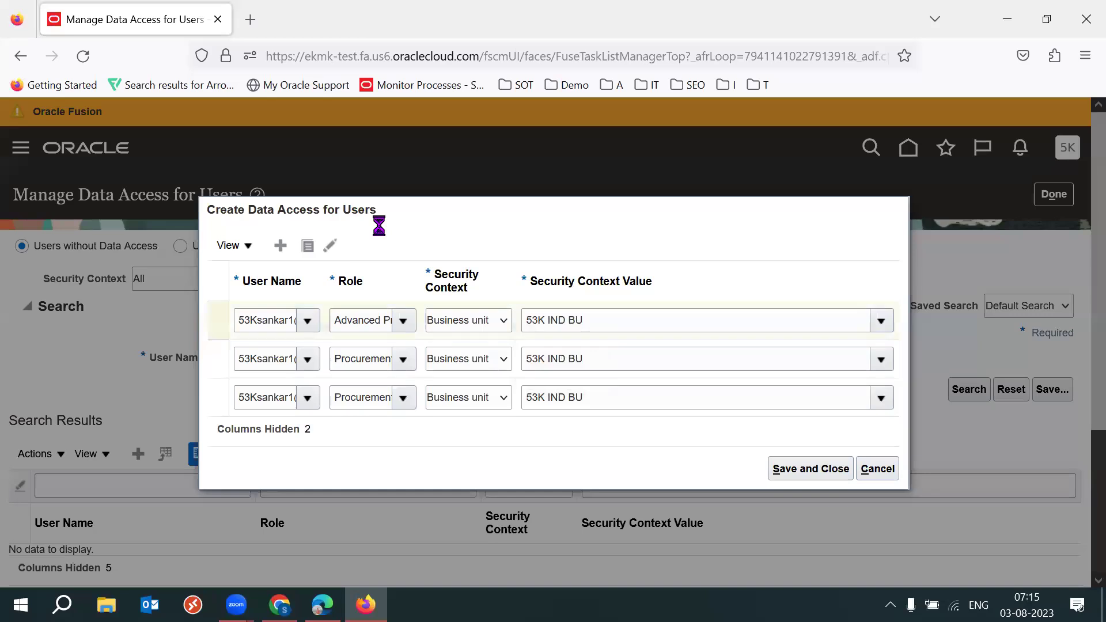
Add another data access entry for the same user and assign it the Procurement Catalog Administrator role
click(280, 246)
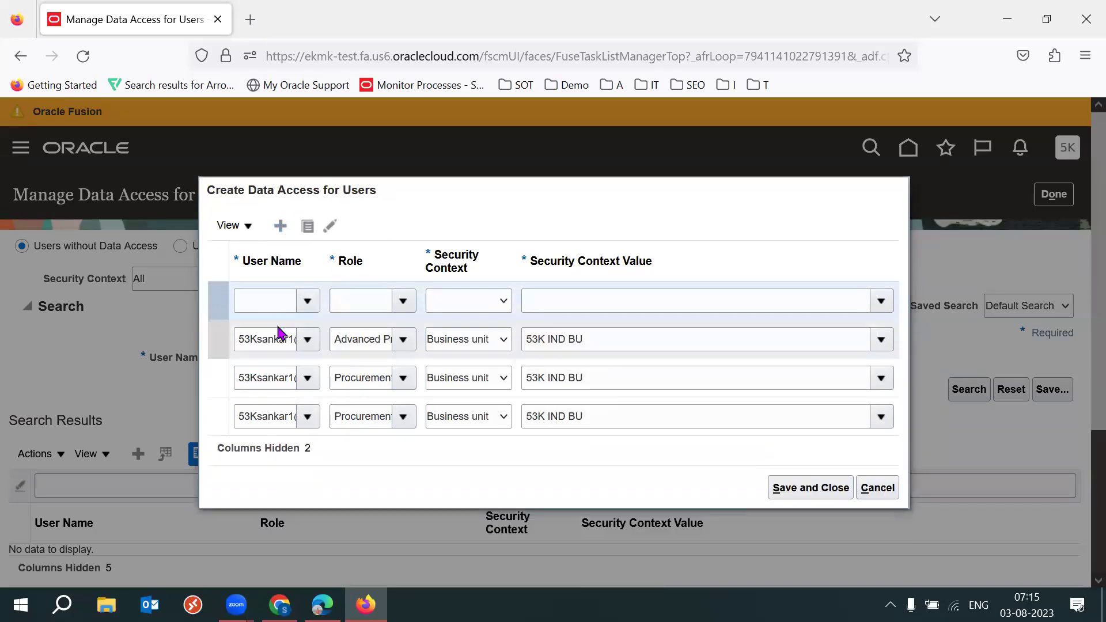
text(53K)
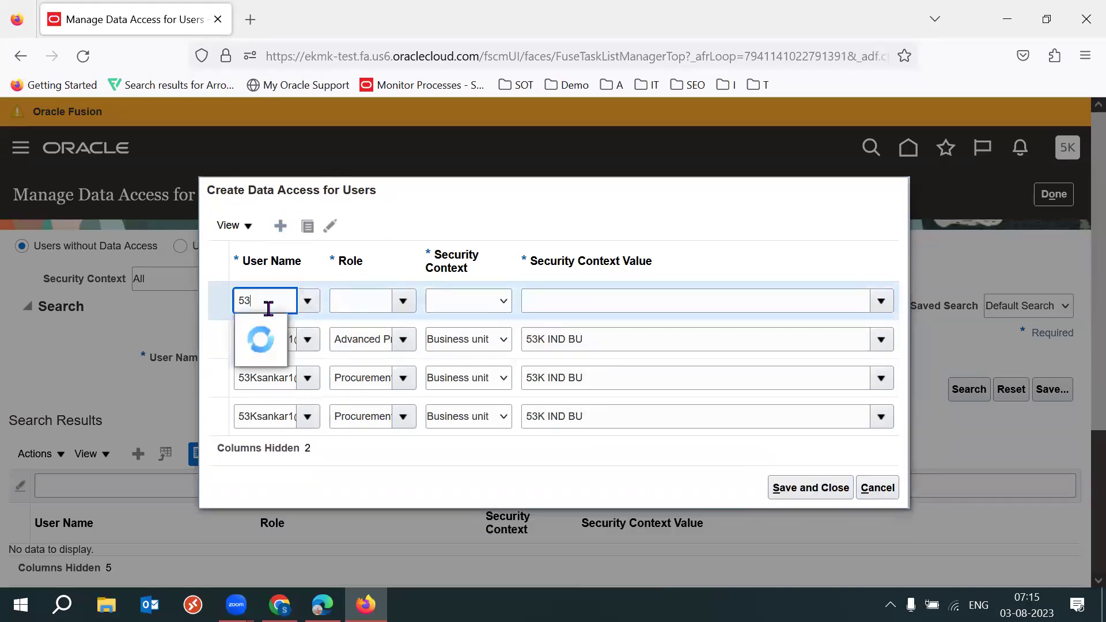
click(279, 322)
click(340, 308)
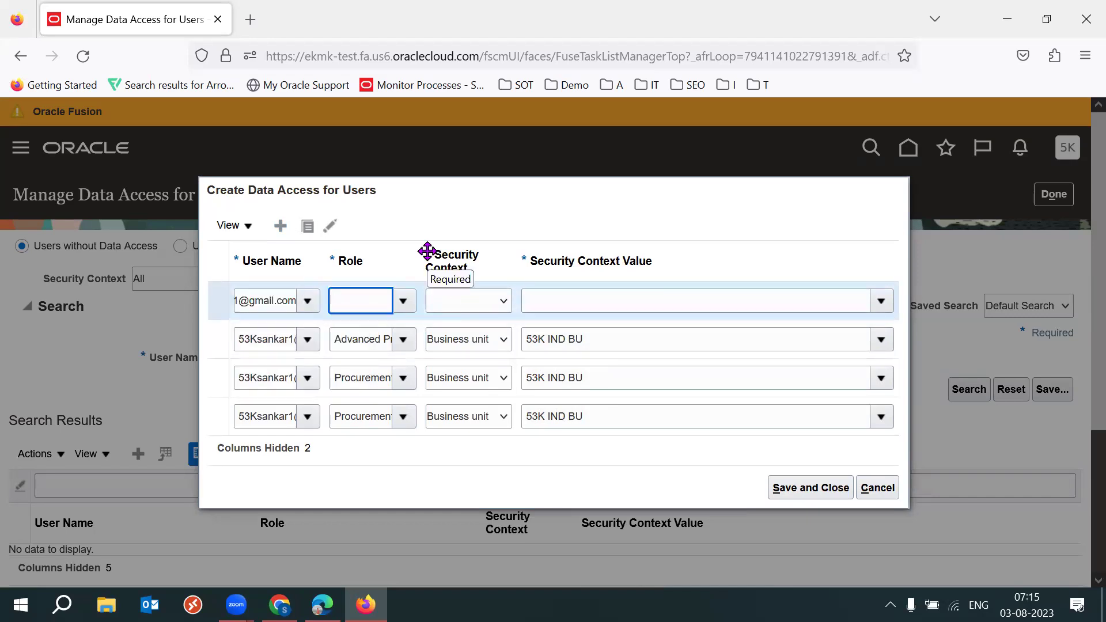
text(Procure)
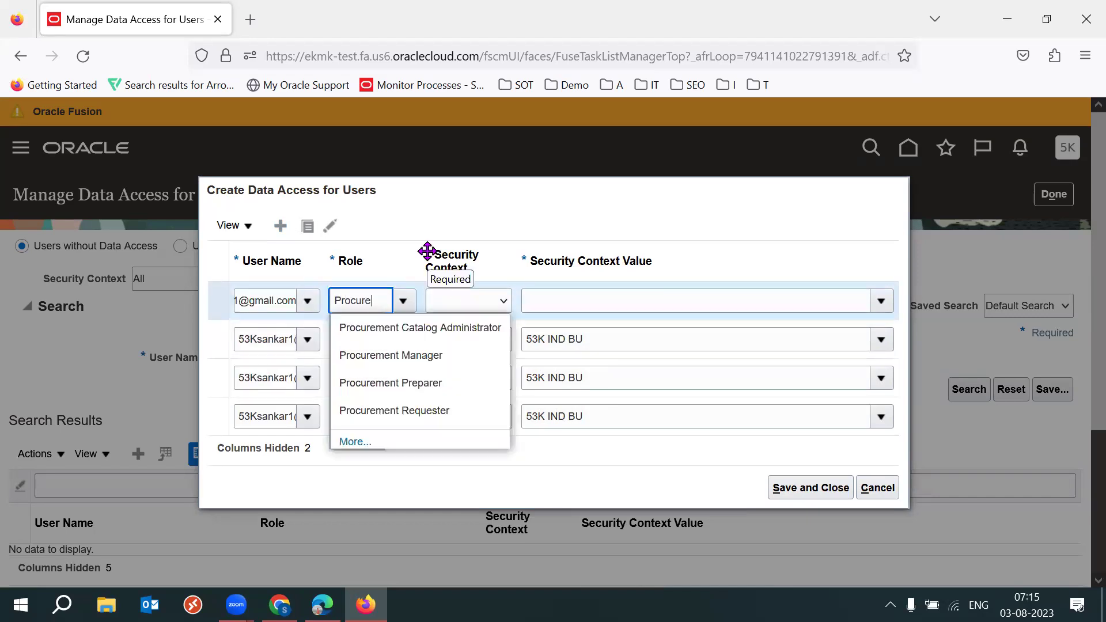
click(415, 325)
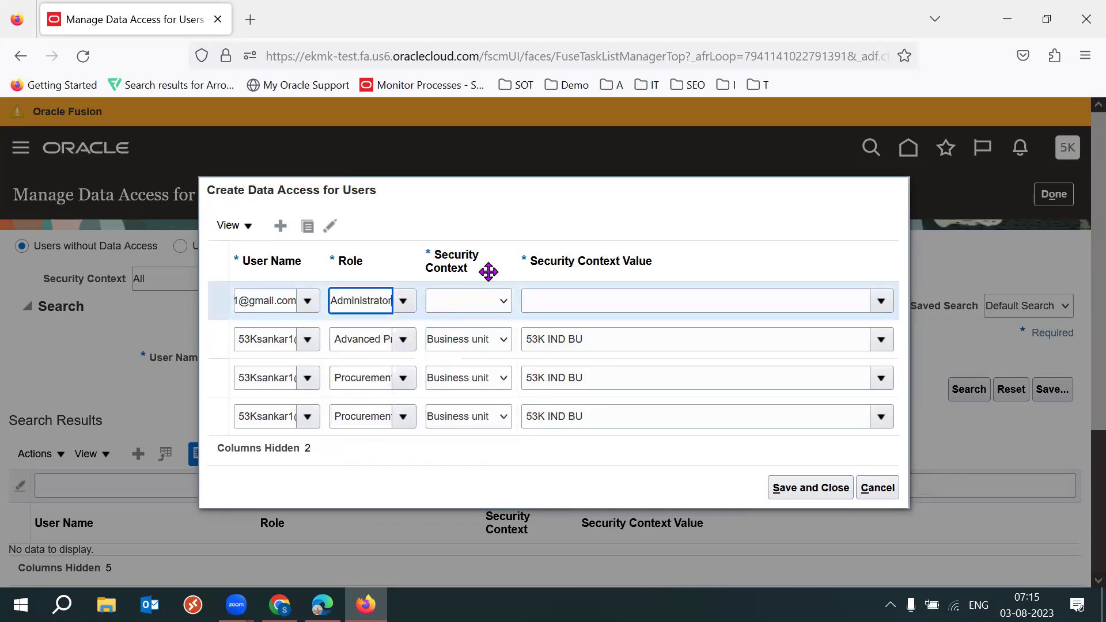
Set the catalog administrator entry to Business unit 53K IND BU, and save and close all the data access entries
click(477, 311)
key(b)
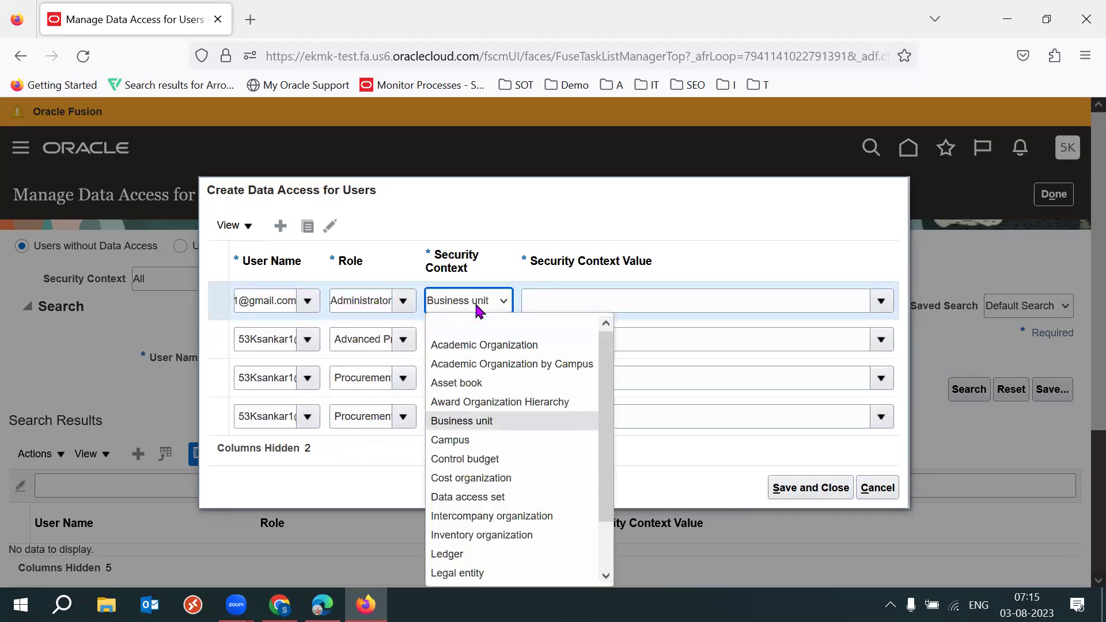
key(Tab)
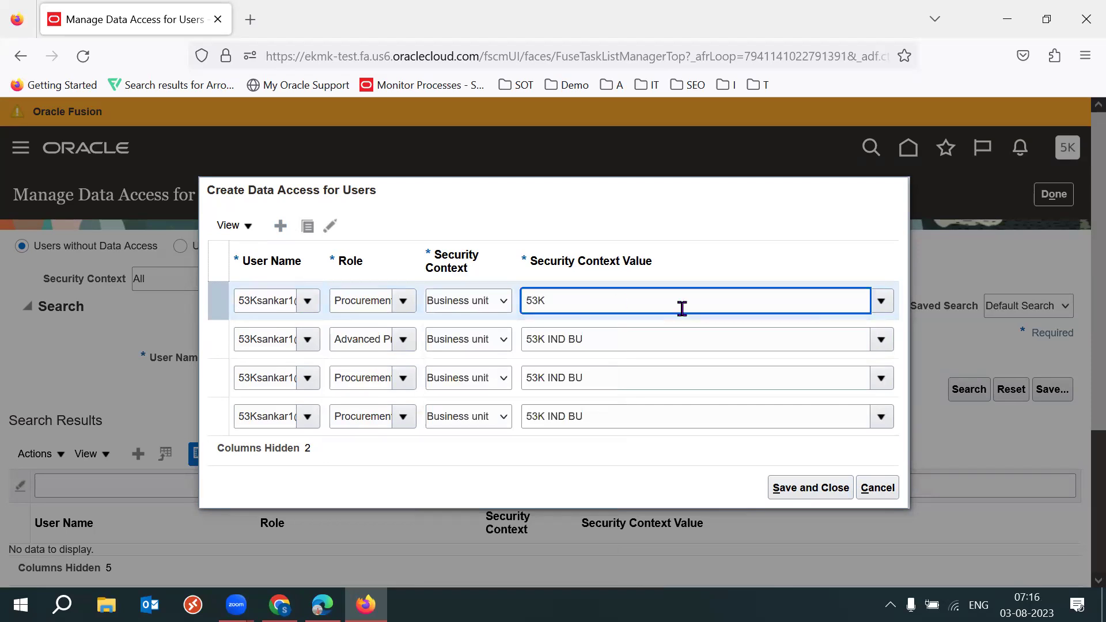
text(53K)
key(Down)
key(Return)
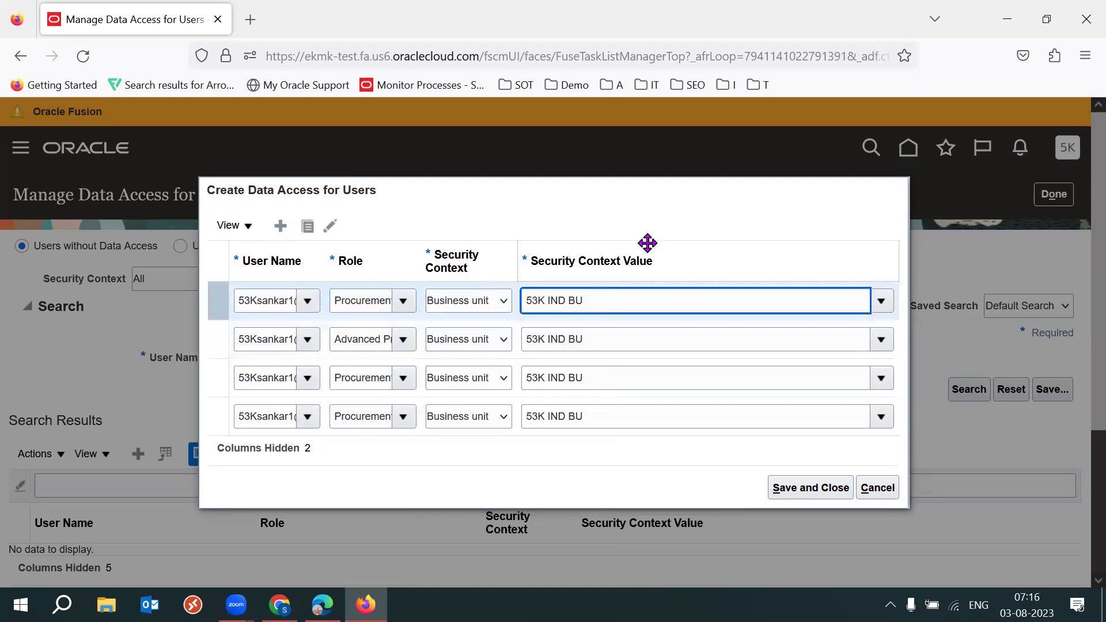
click(795, 488)
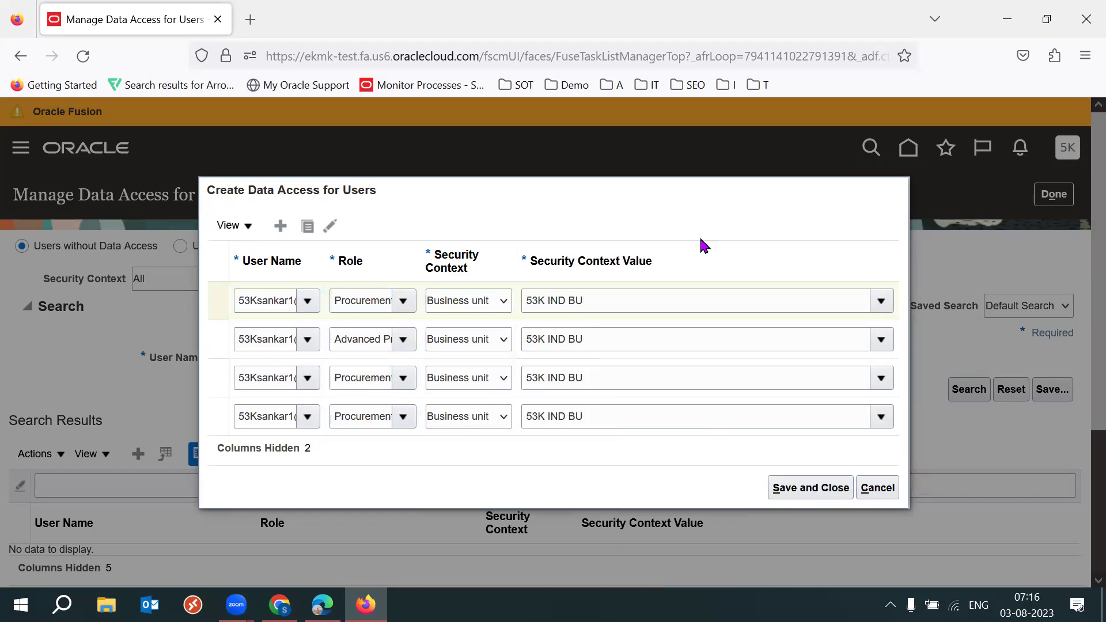
click(804, 487)
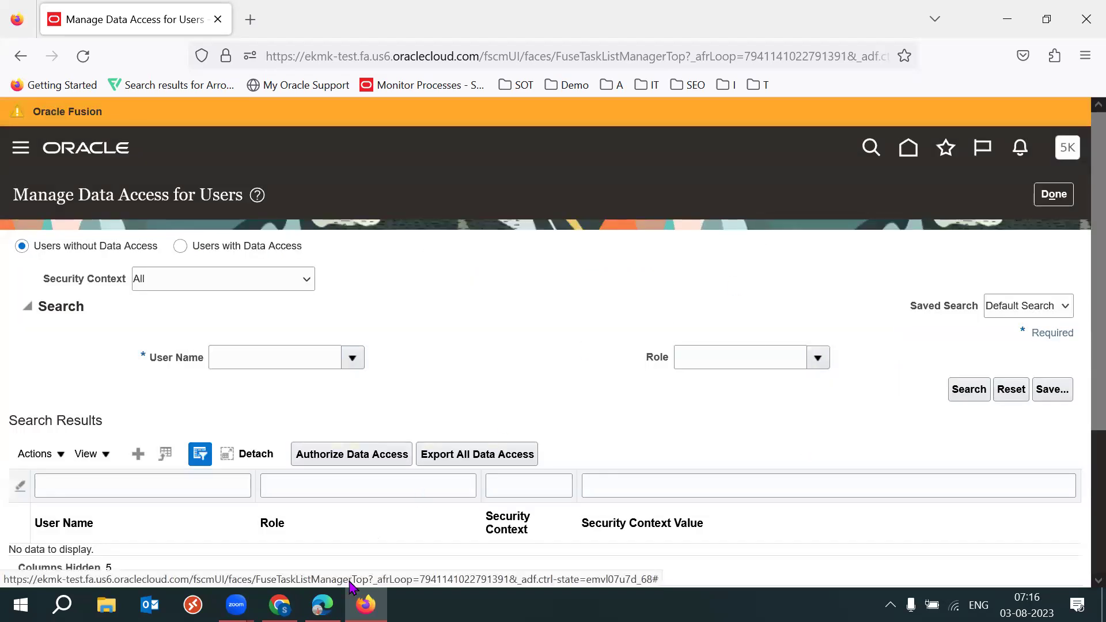
Switch to the Edge browser, sign in to Oracle Applications Cloud with the prefilled credentials and open the home page
key(alt+Tab)
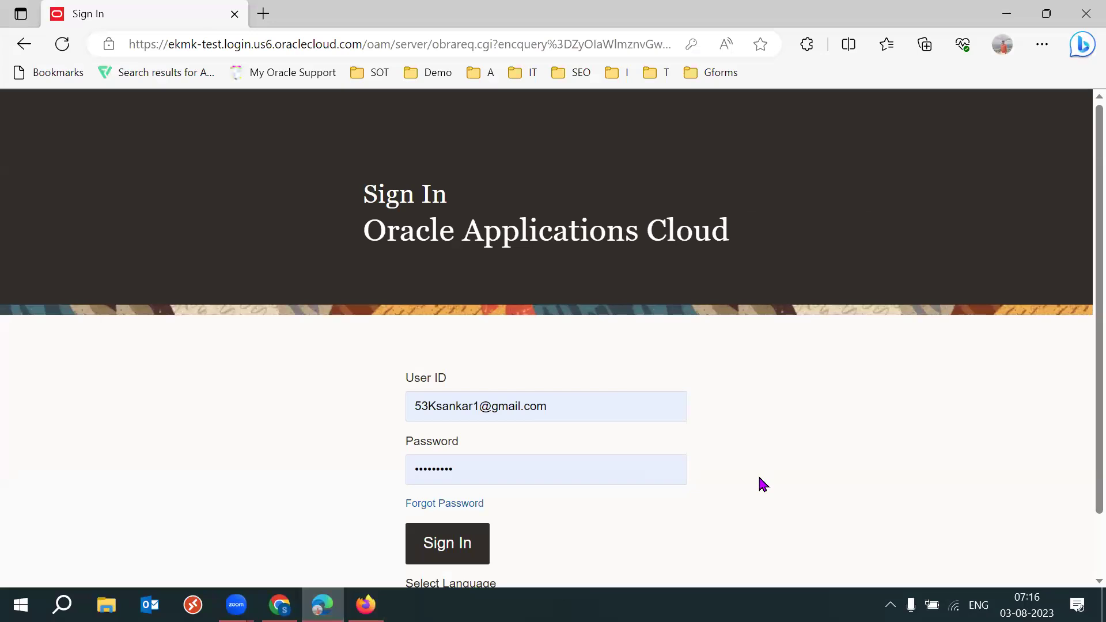
scroll(1083, 438, down, 1)
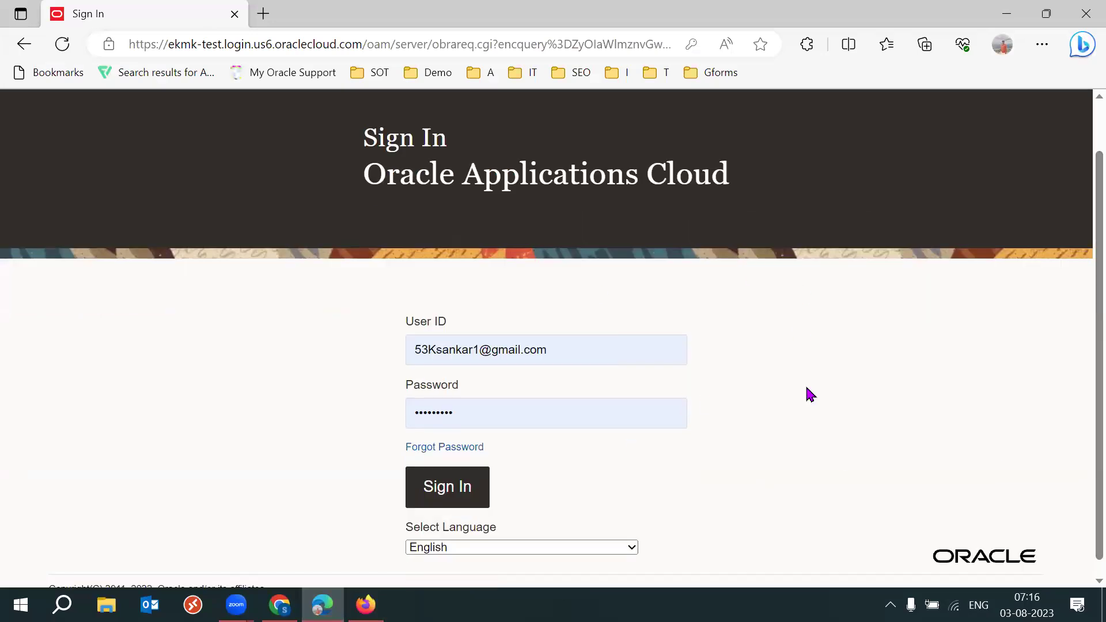
click(446, 487)
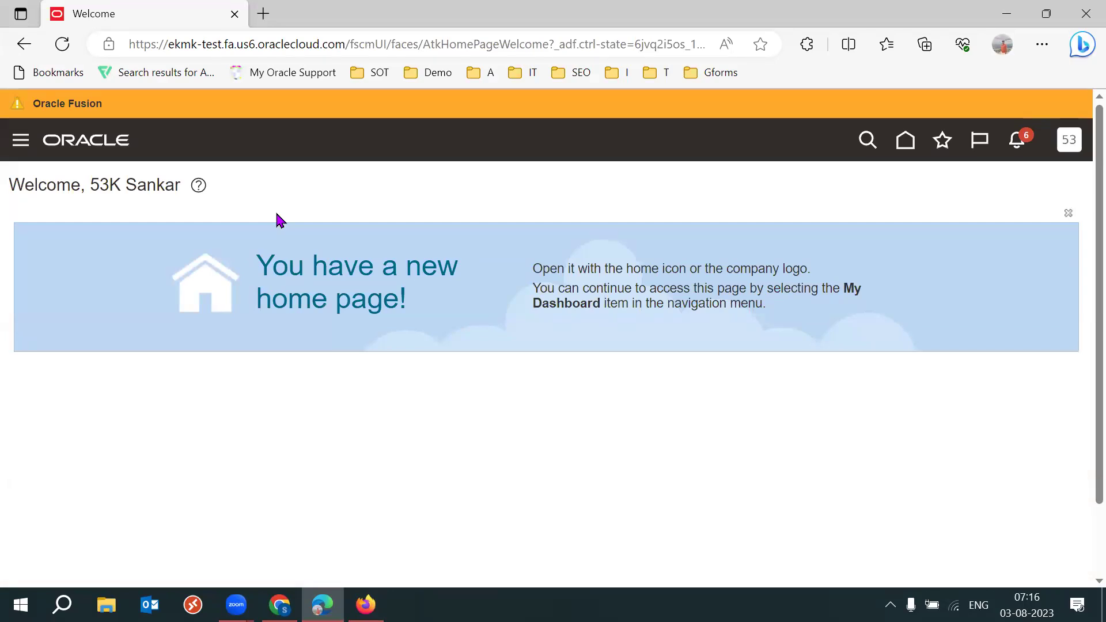
click(910, 145)
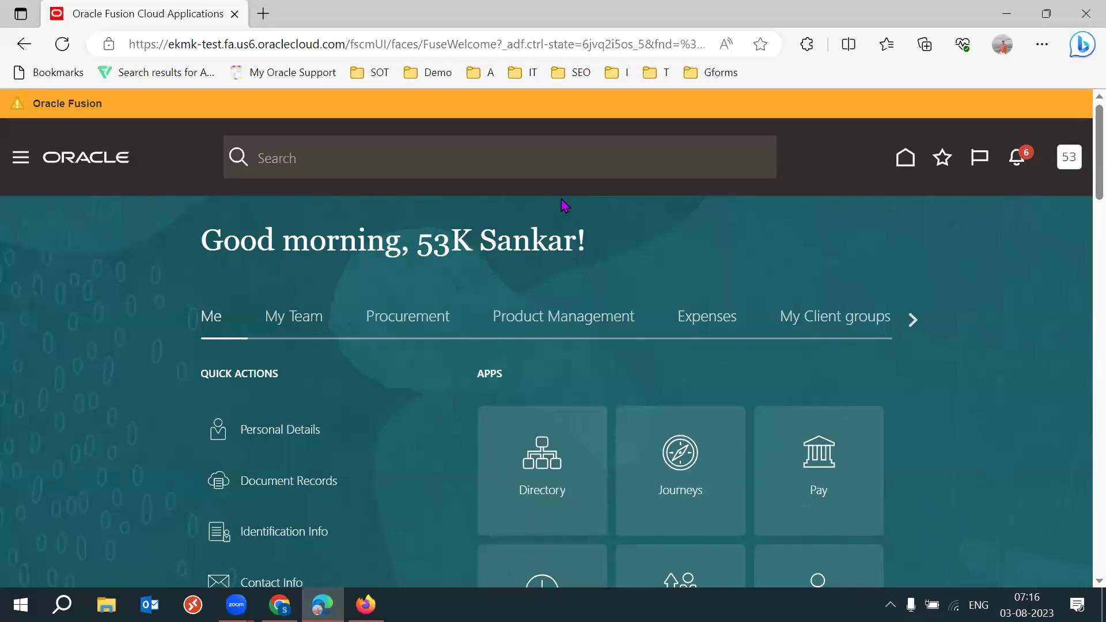
Open the procurement Catalogs work area and examine its task list, including Manage Catalogs, Manage Information Templates and Manage Smart Forms
click(421, 324)
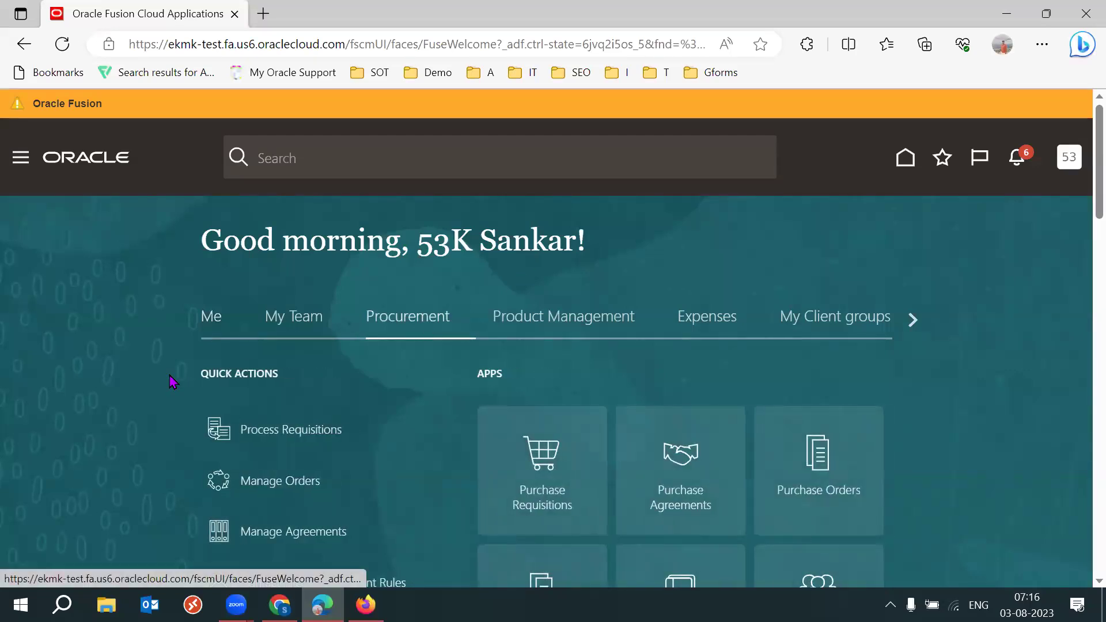
scroll(172, 382, down, 4)
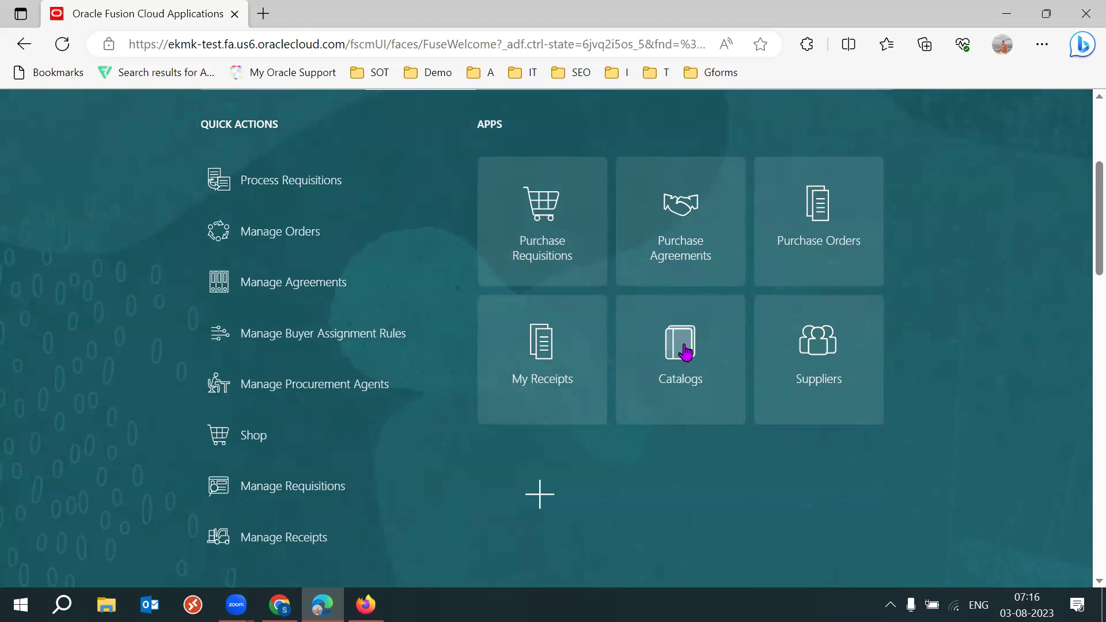
click(687, 368)
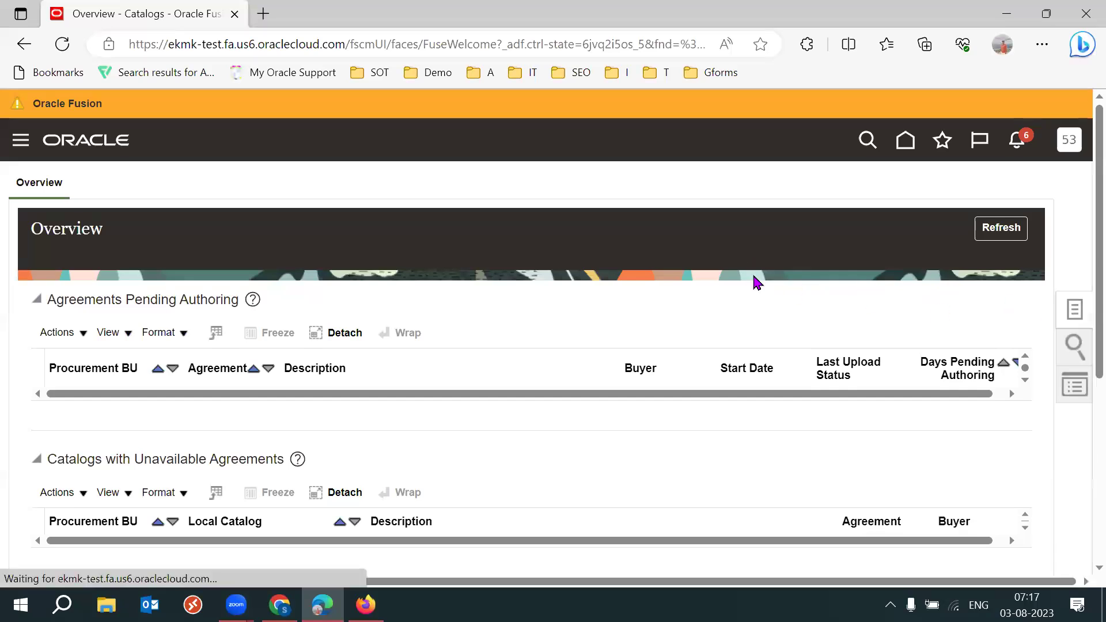
drag(999, 208, 898, 207)
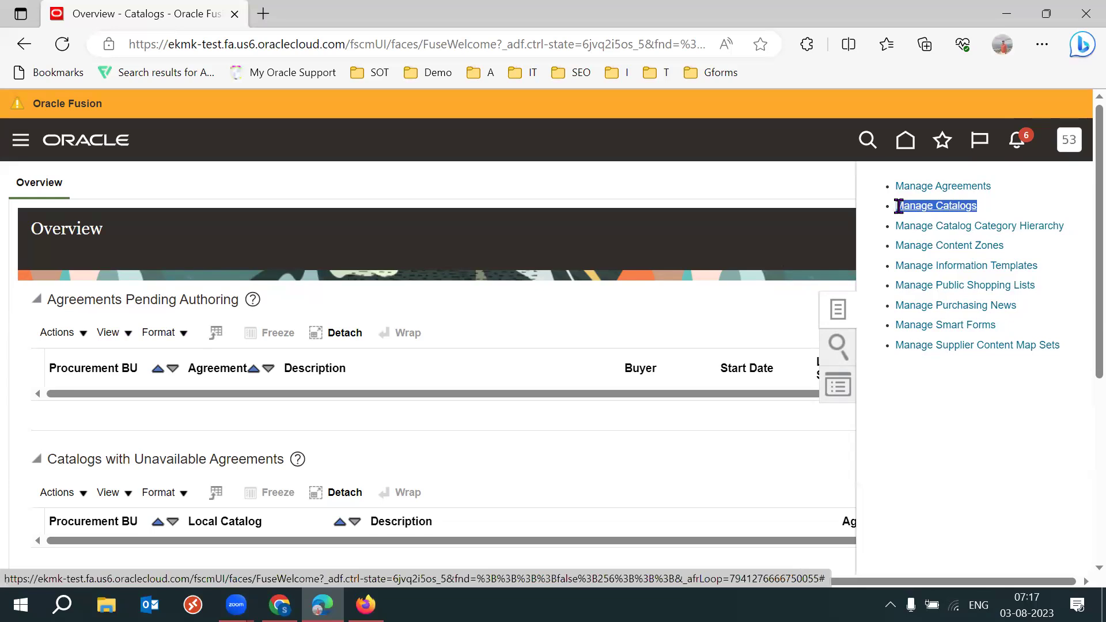
click(1057, 257)
drag(1039, 266, 899, 272)
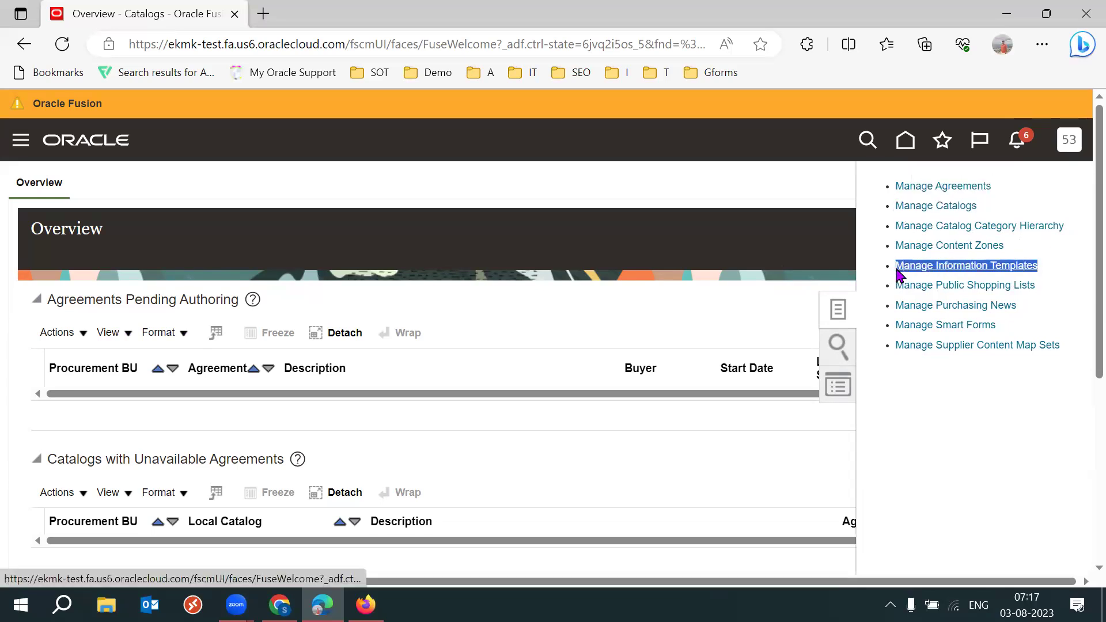
click(1072, 318)
drag(1002, 327, 900, 324)
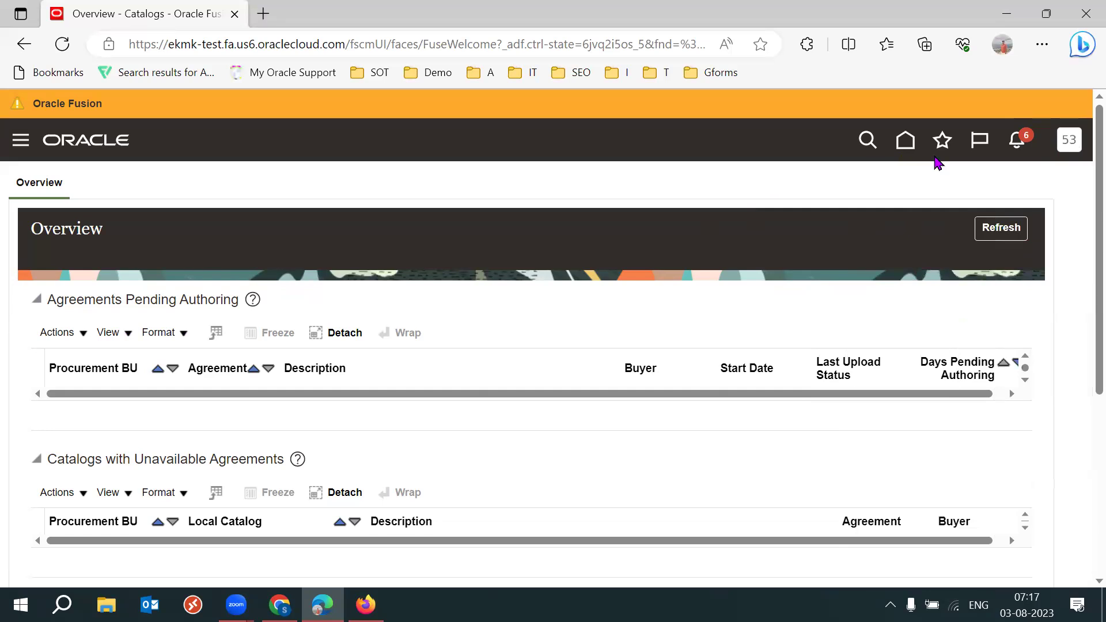
Return to the home page and open the Purchase Requisitions work area under Procurement
click(909, 149)
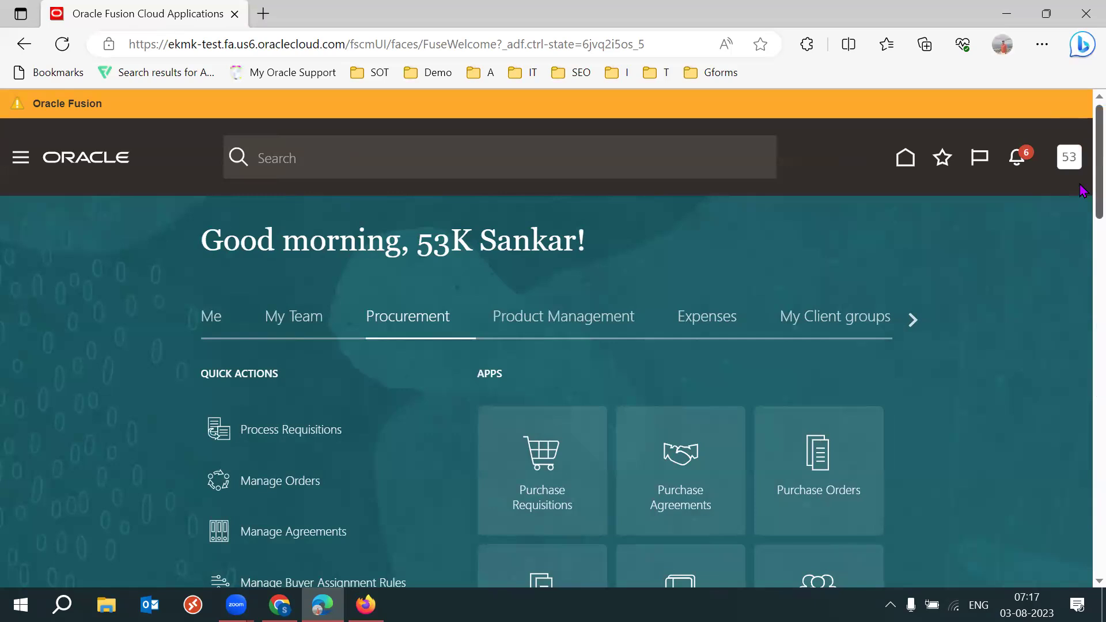
scroll(1083, 202, down, 3)
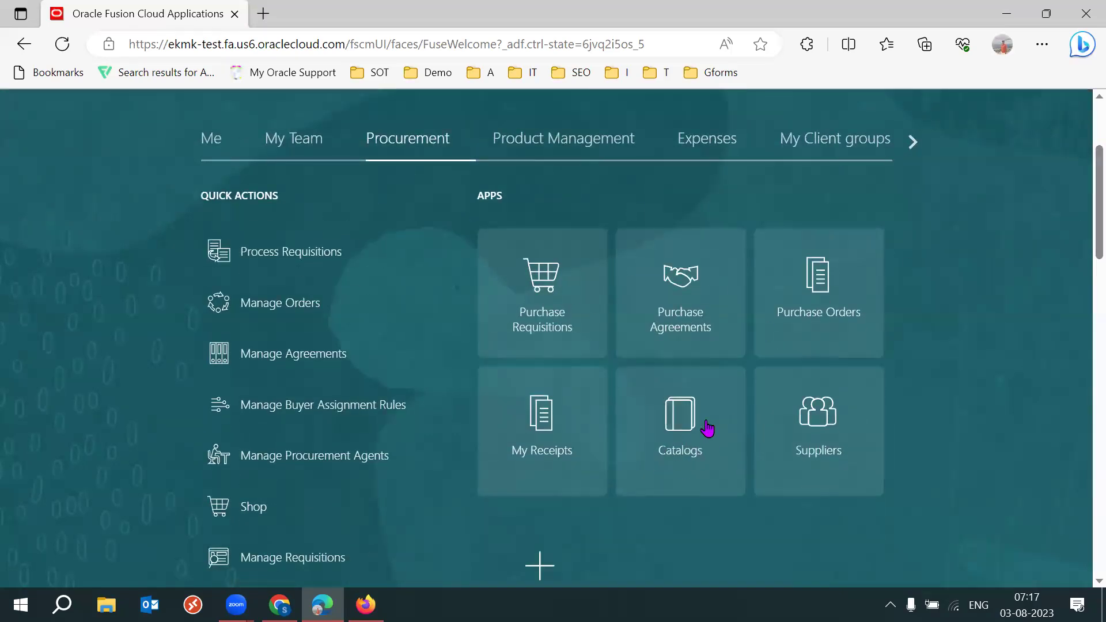
click(546, 291)
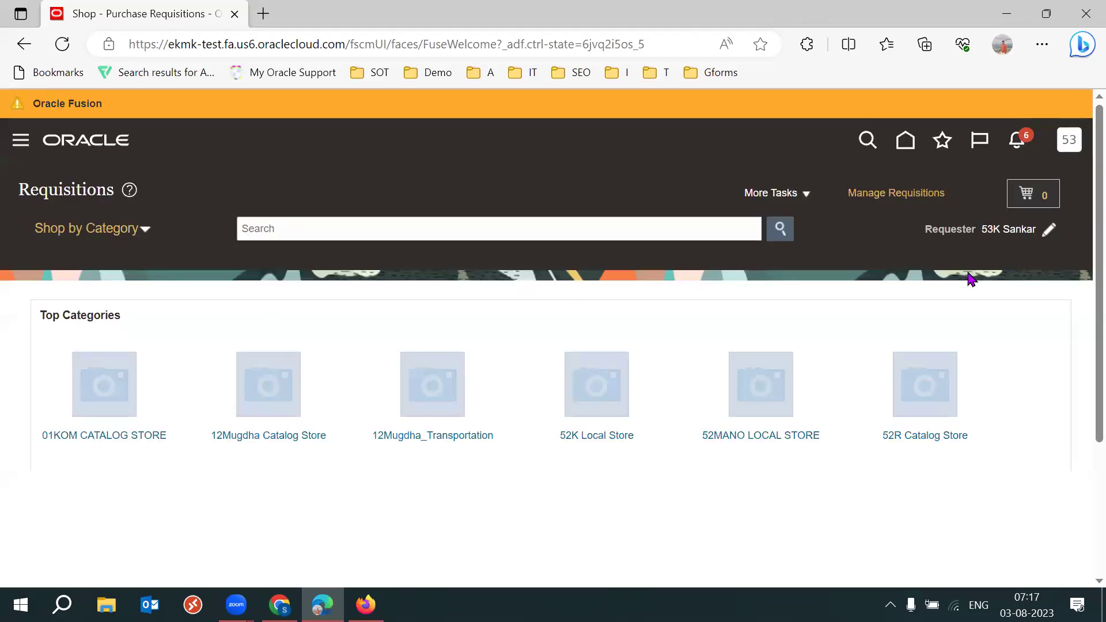
scroll(1082, 263, down, 1)
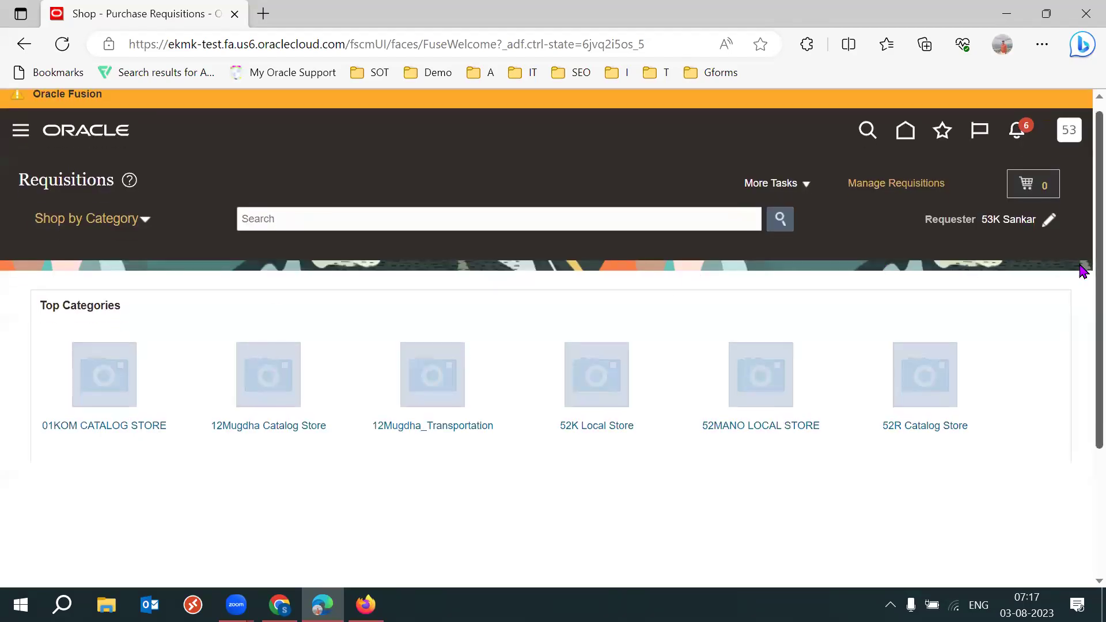
Open the requisition preferences and reselect the signed-in user as requester by searching for 53K
click(1049, 222)
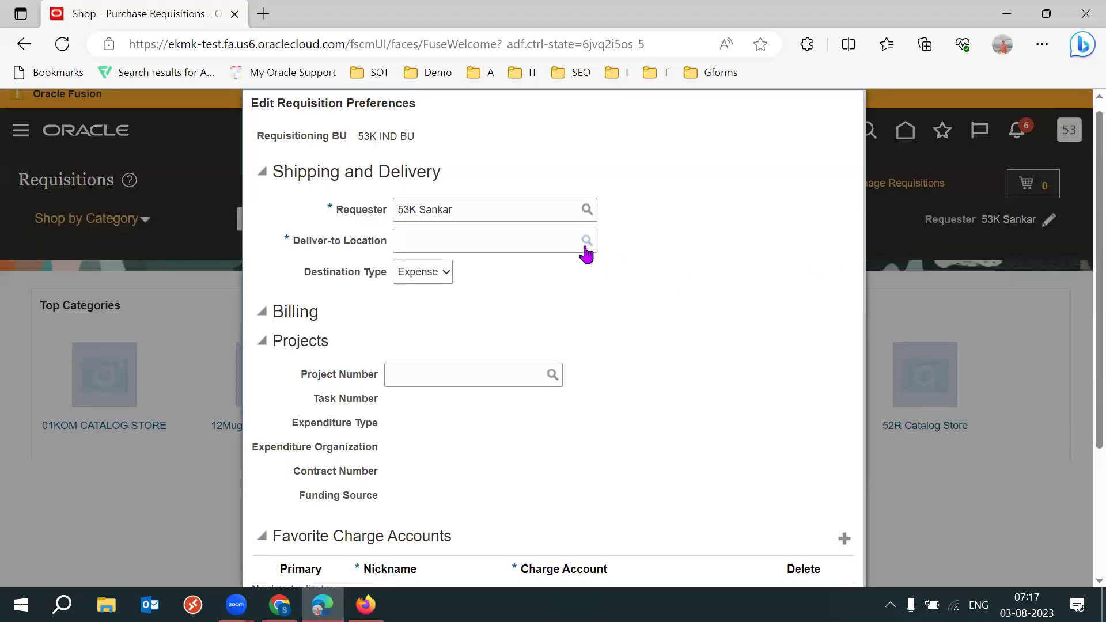
click(496, 202)
triple_click(495, 203)
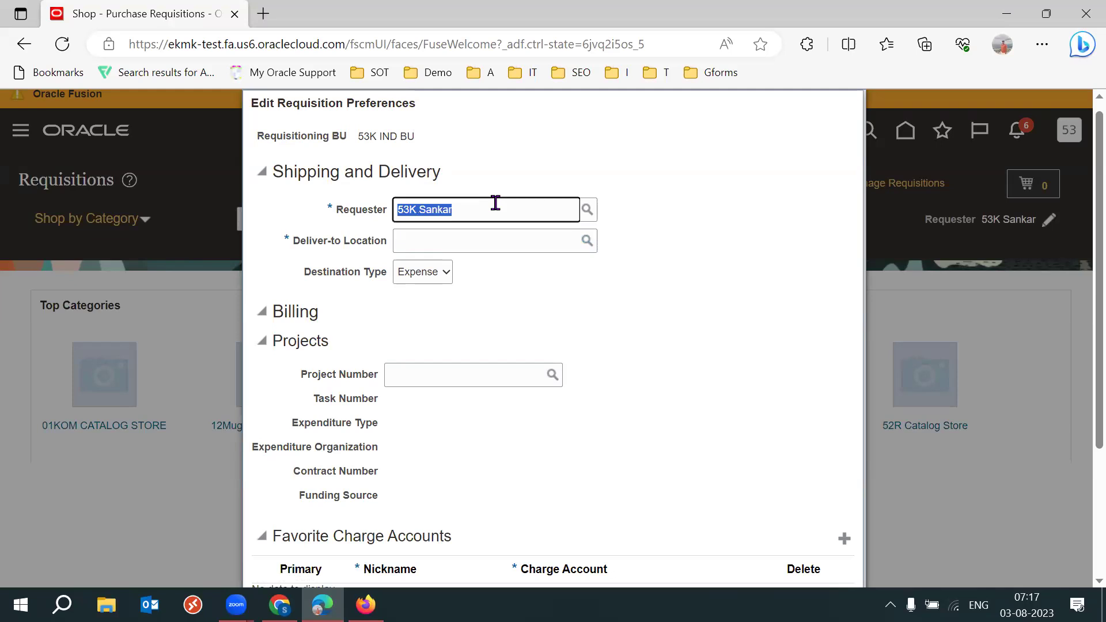
click(495, 203)
key(BackSpace)
key(BackSpace)
key(BackSpace)
key(BackSpace)
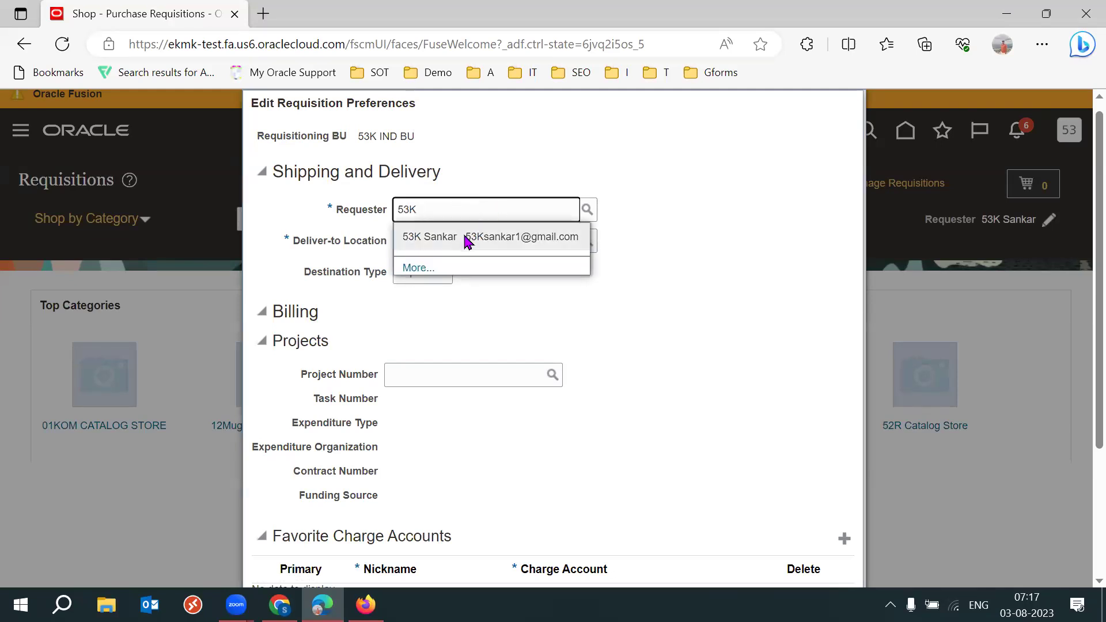
click(467, 239)
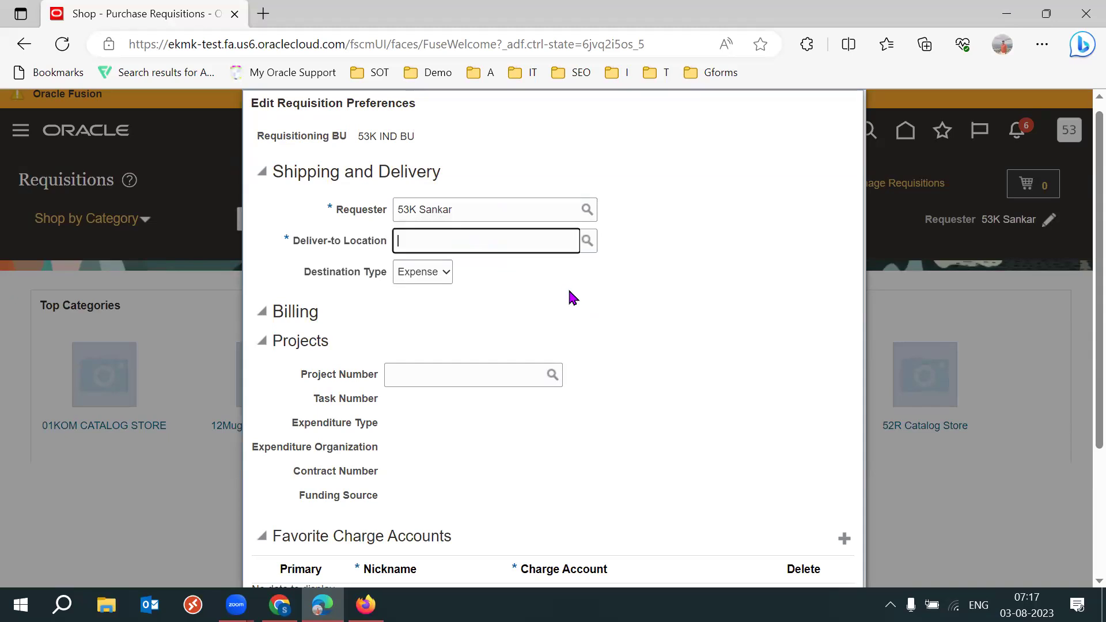
Set the deliver-to location to 53K Location and keep the destination type as Expense
text(53K)
click(523, 278)
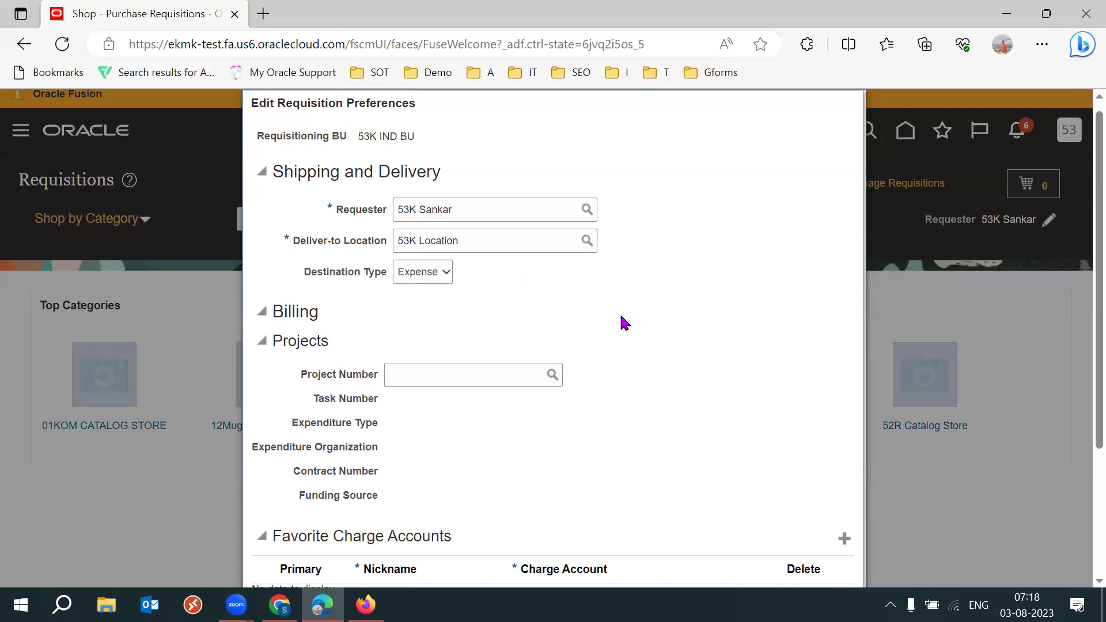
drag(317, 272, 385, 276)
click(429, 278)
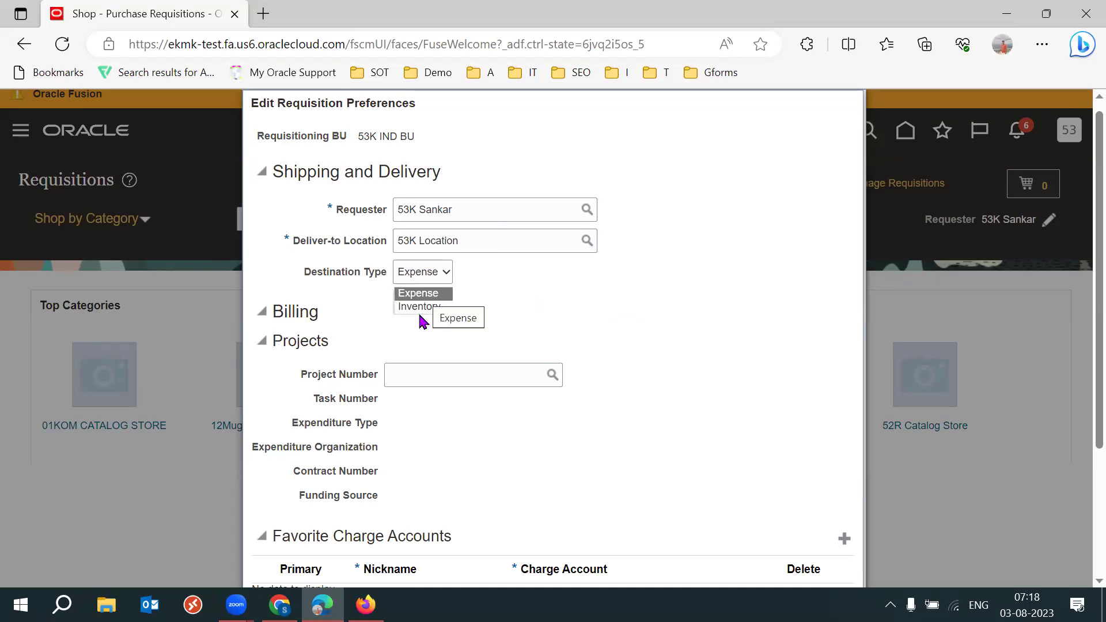
click(578, 314)
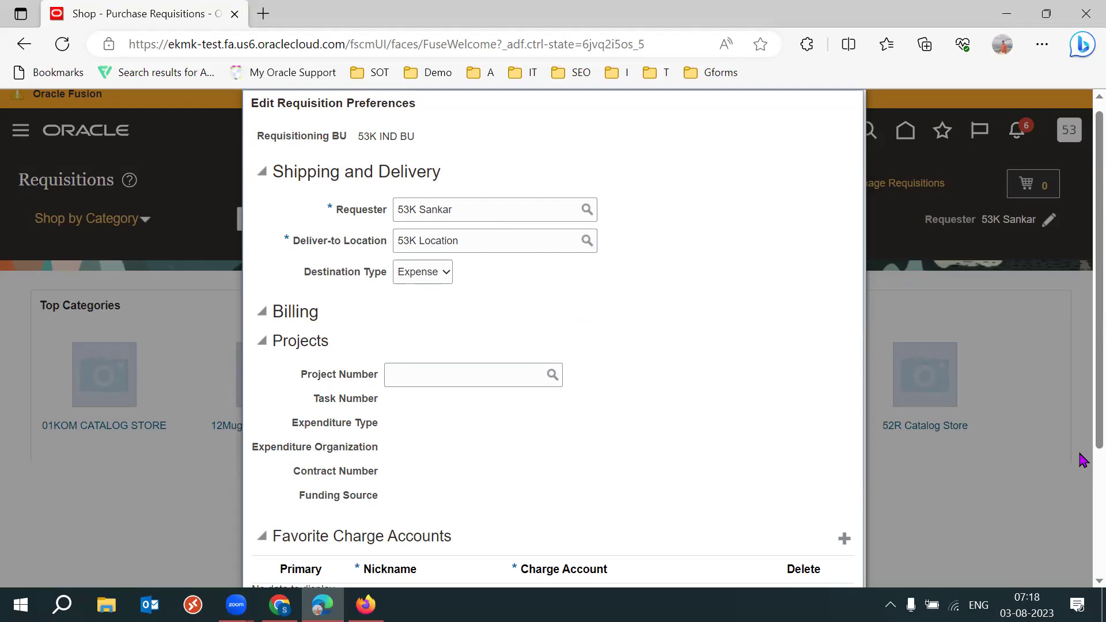
Examine the rest of the requisition preferences, especially the Favorite Charge Accounts section
scroll(1082, 441, down, 2)
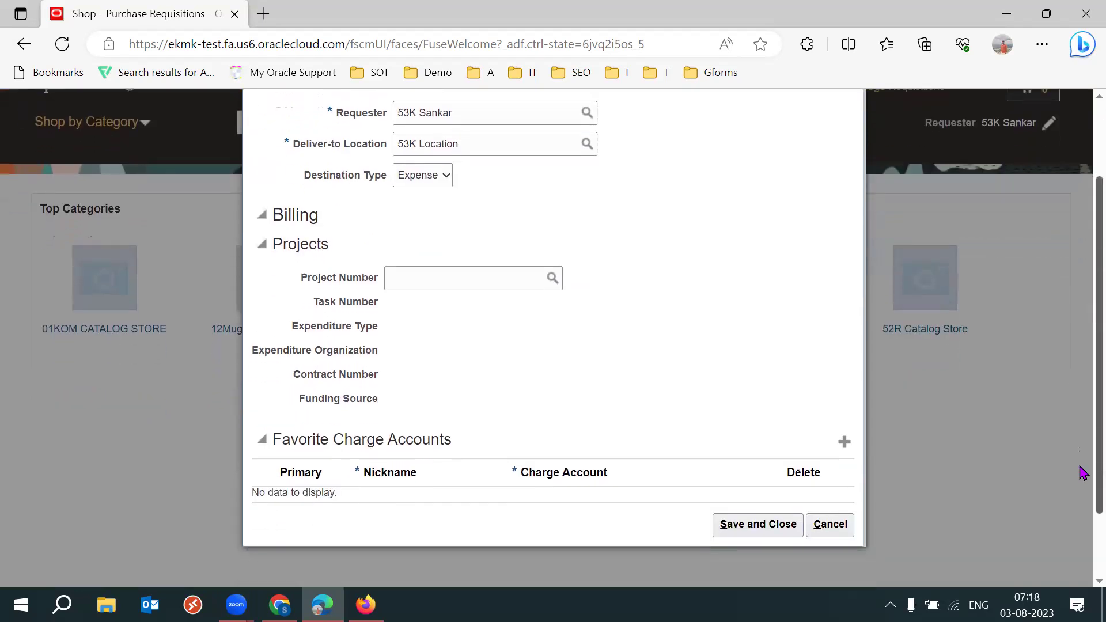
scroll(1082, 472, up, 2)
scroll(1082, 472, down, 2)
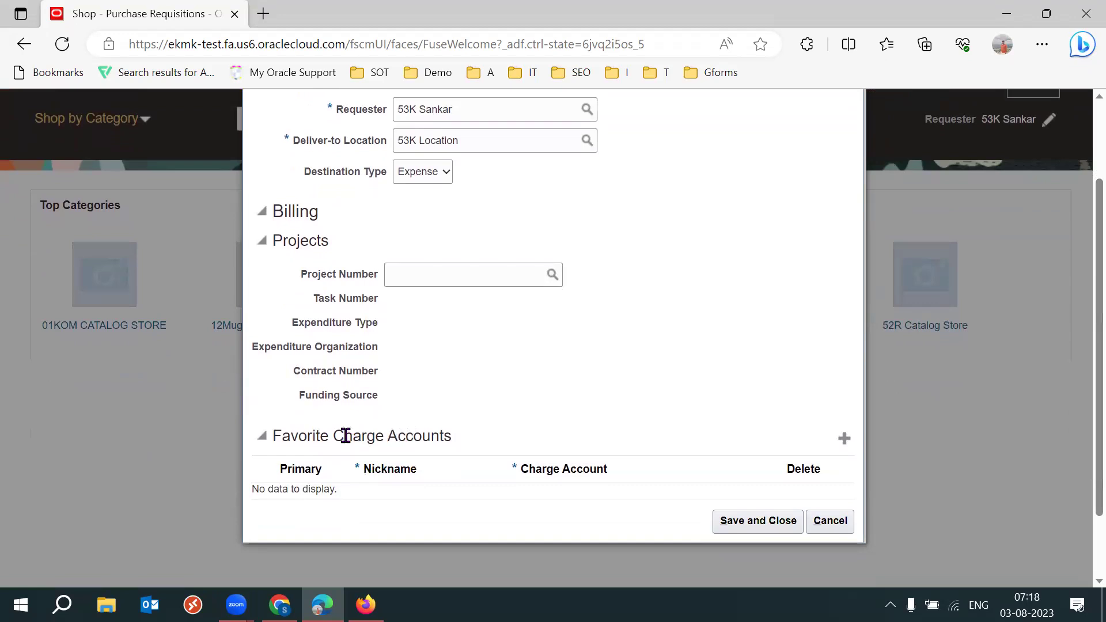
drag(315, 436, 459, 444)
click(596, 400)
drag(353, 438, 435, 441)
click(545, 431)
drag(291, 436, 459, 441)
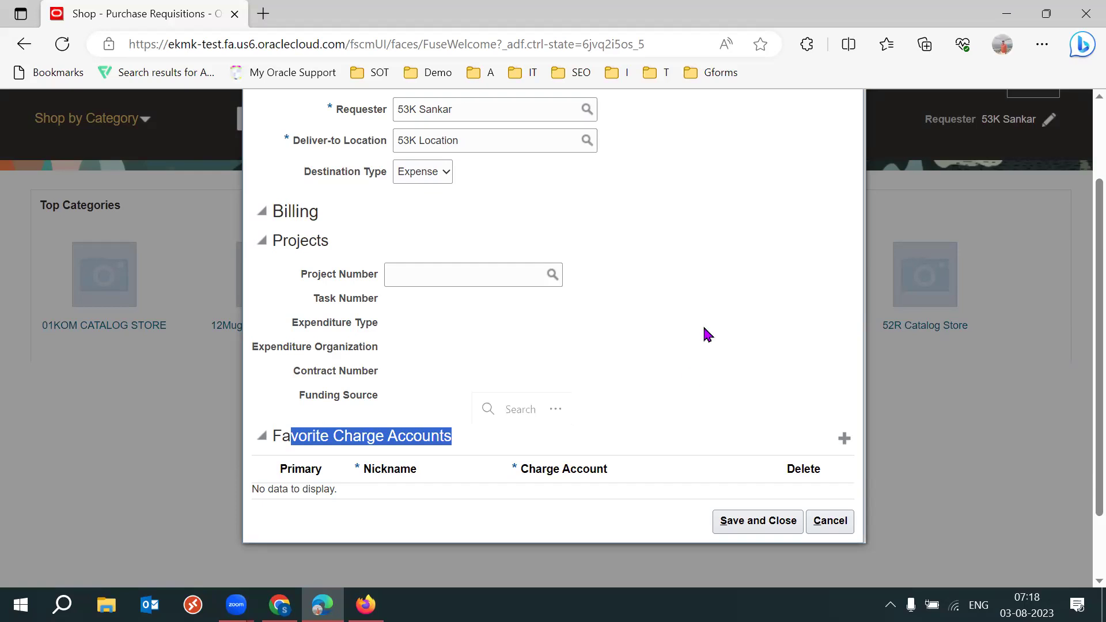
click(714, 308)
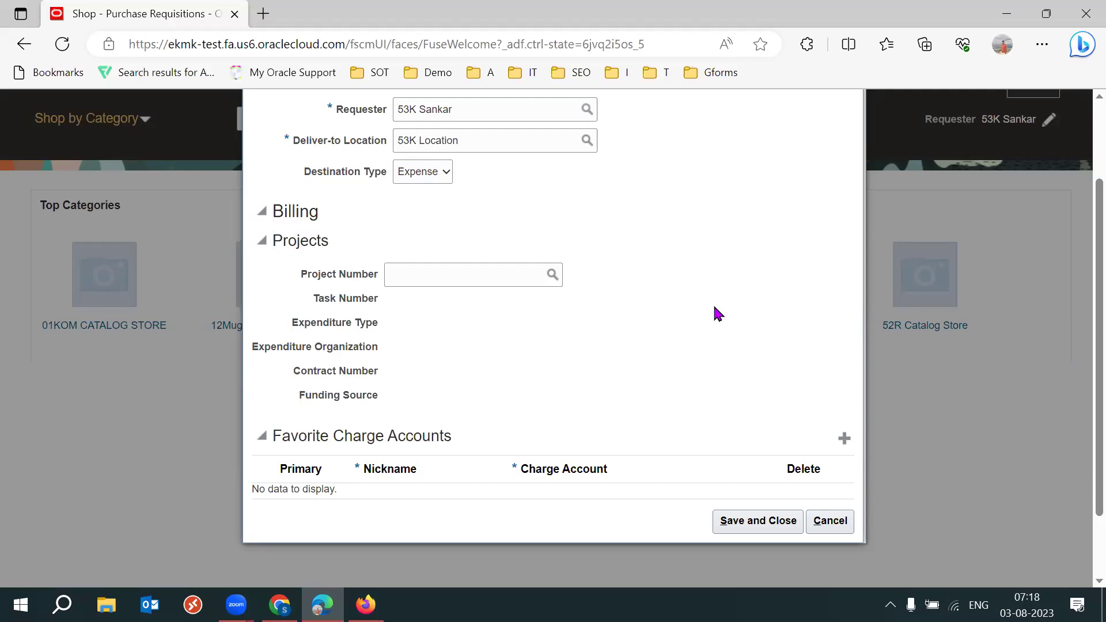
Save and close the requisition preferences without adding a favorite charge account
drag(321, 436, 440, 429)
click(389, 506)
click(747, 531)
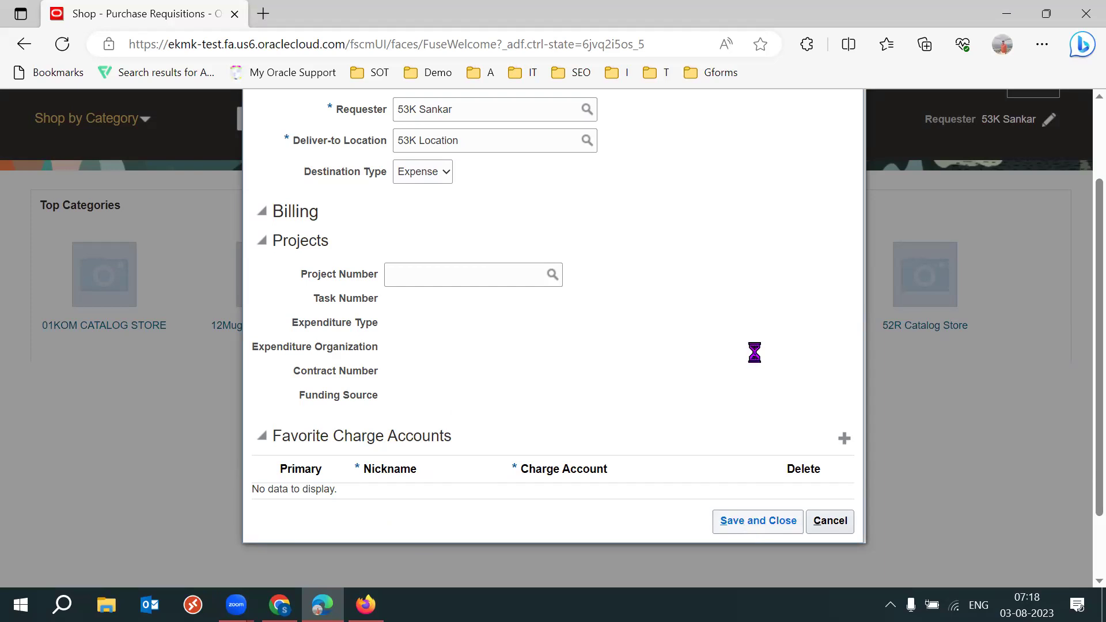
scroll(1080, 291, up, 2)
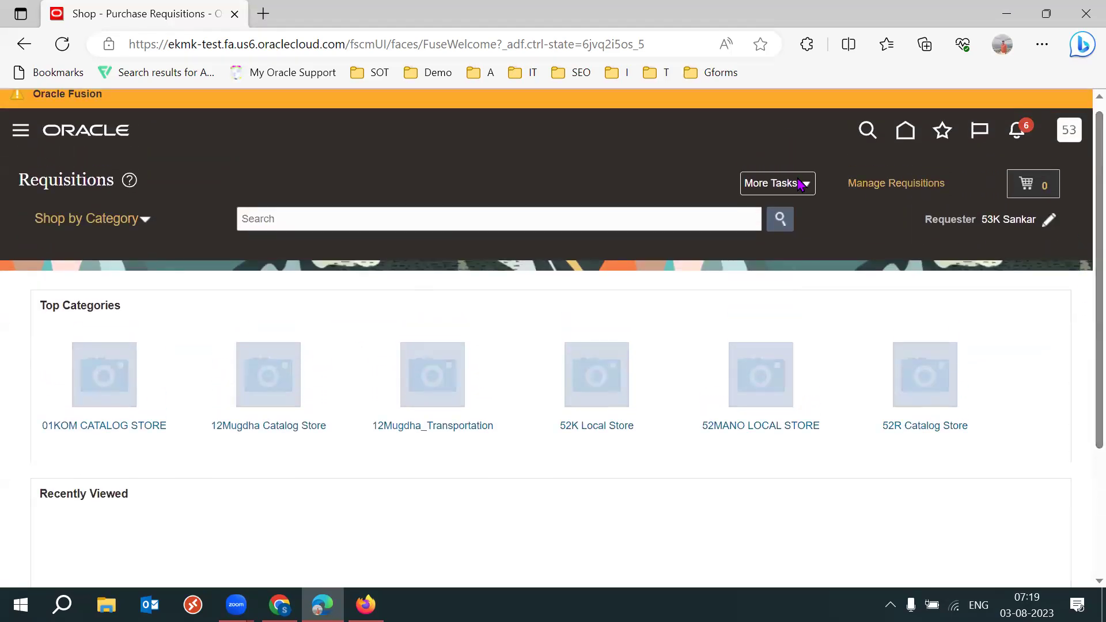
Look at the noncatalog item request form and return to the Requisitions page without adding a request
click(805, 184)
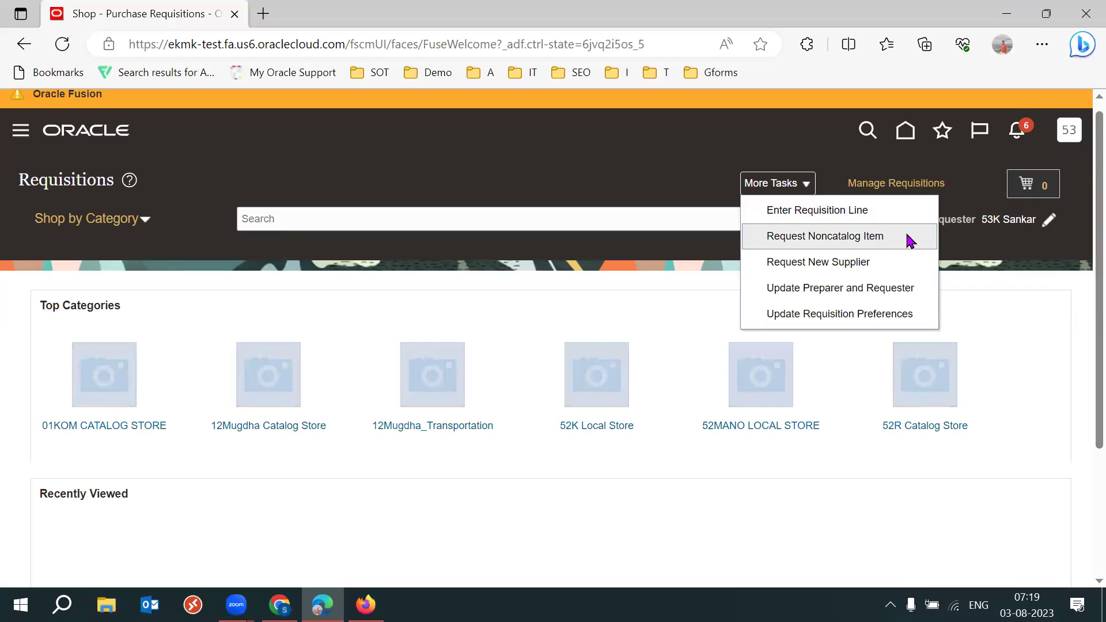
click(816, 237)
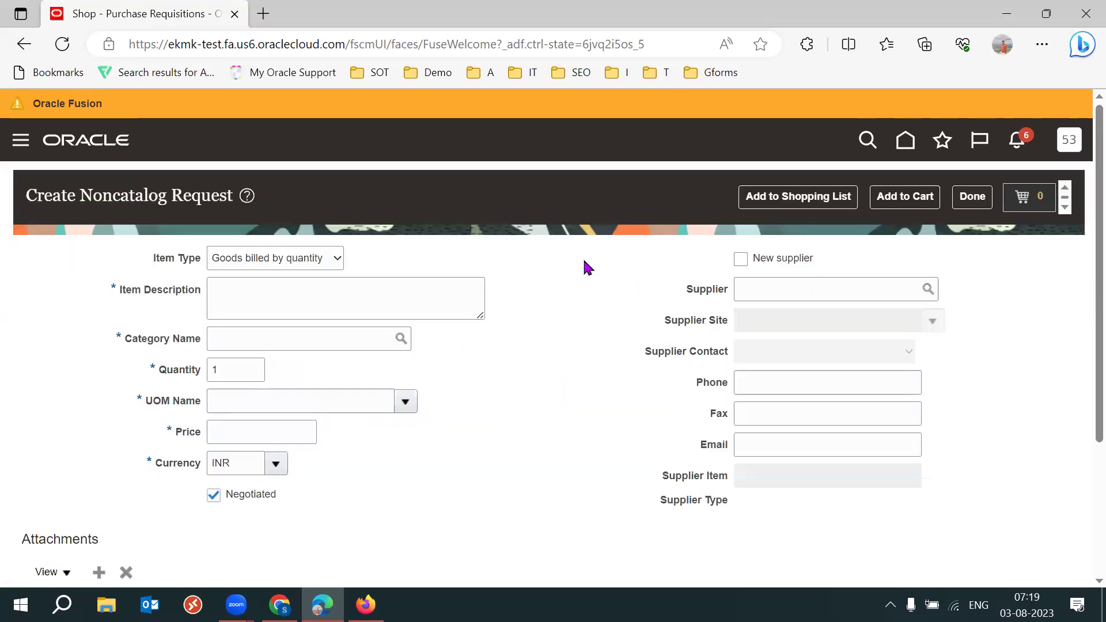
click(375, 292)
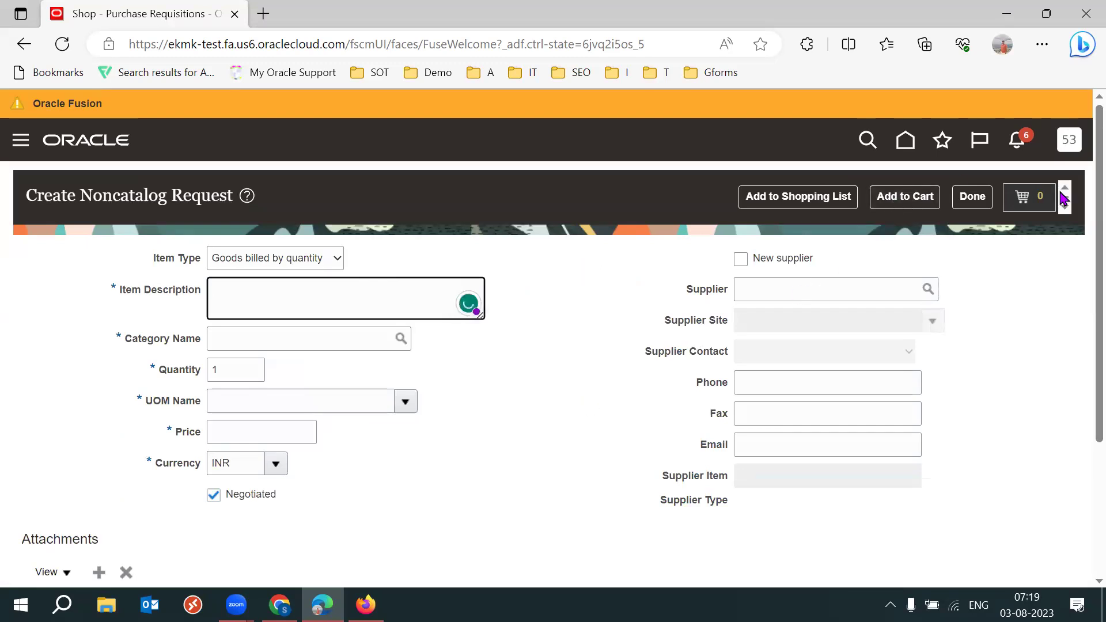
click(971, 196)
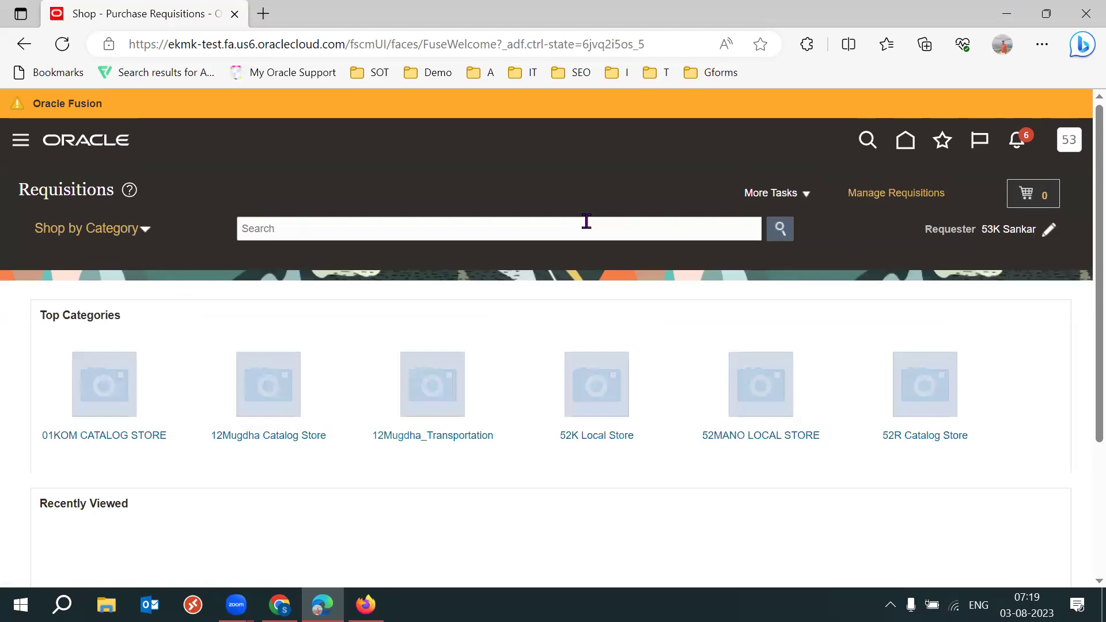
Start entering a requisition line, select item 53KFG101 and dismiss the error message
click(805, 196)
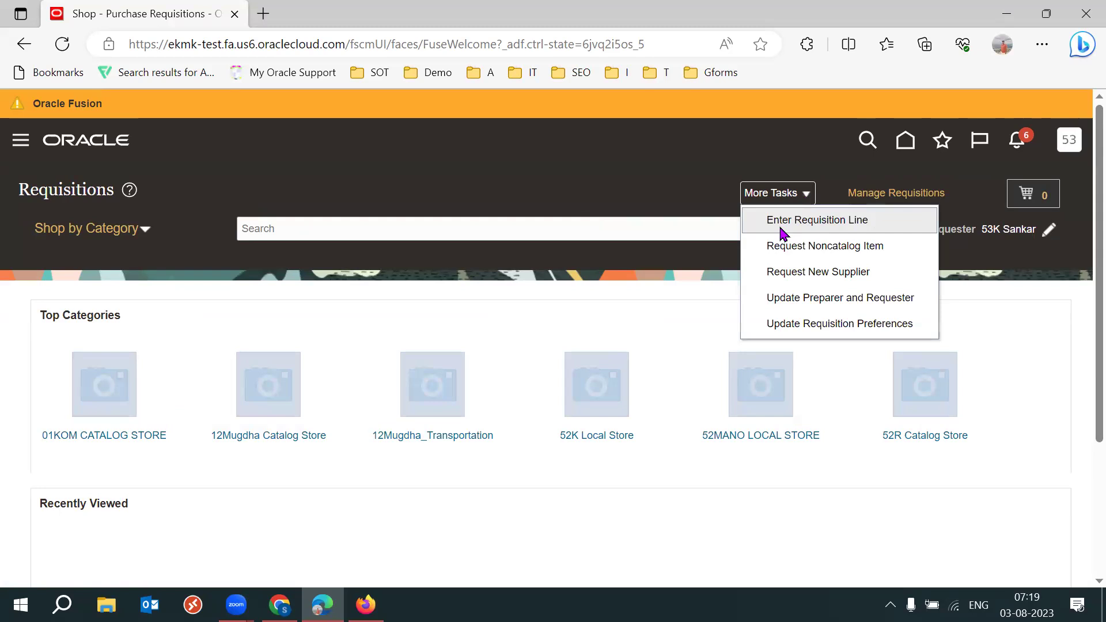
click(822, 222)
click(822, 223)
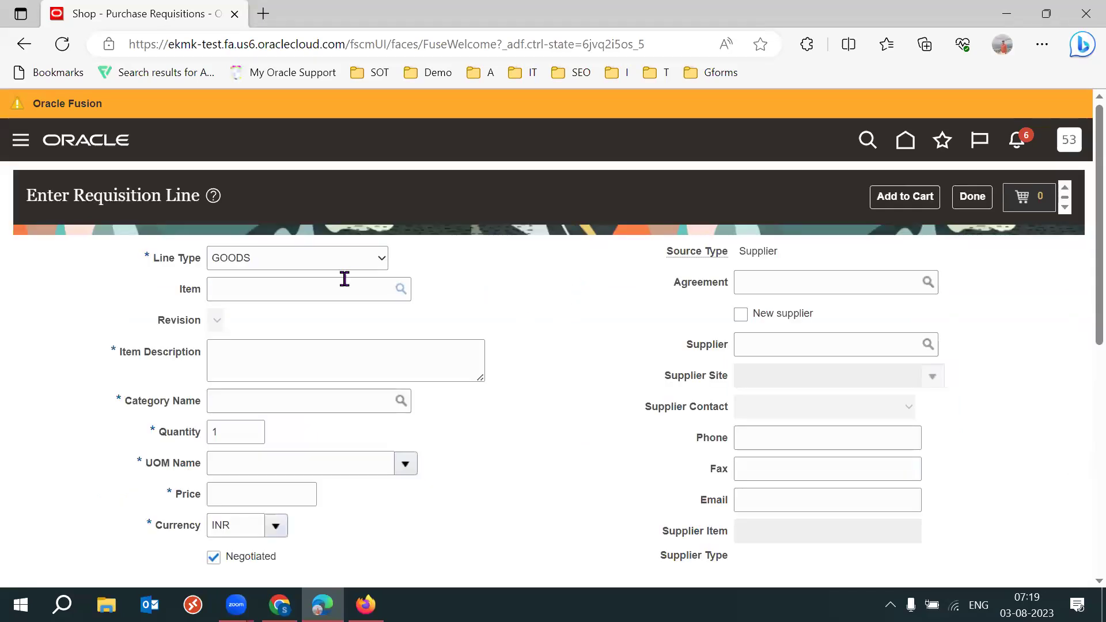
click(317, 286)
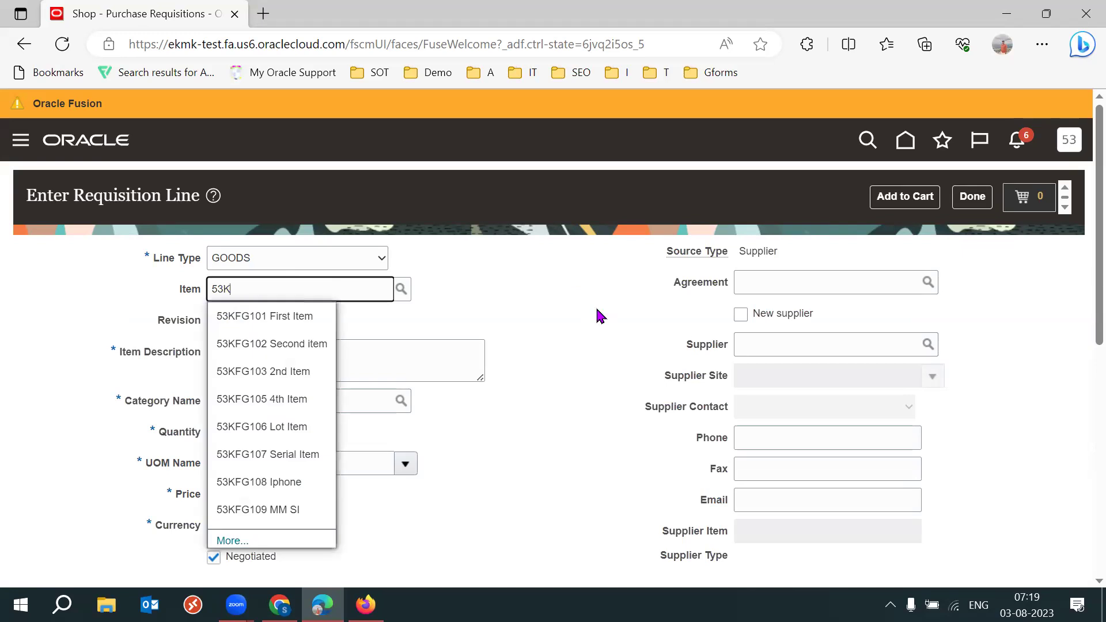
click(319, 322)
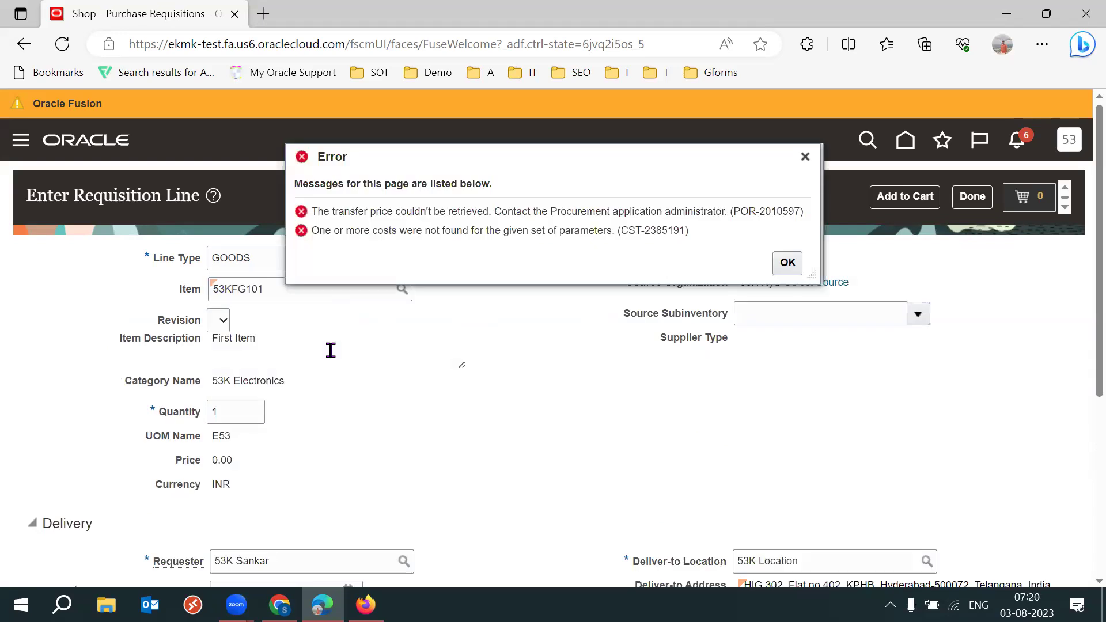
scroll(1082, 306, down, 1)
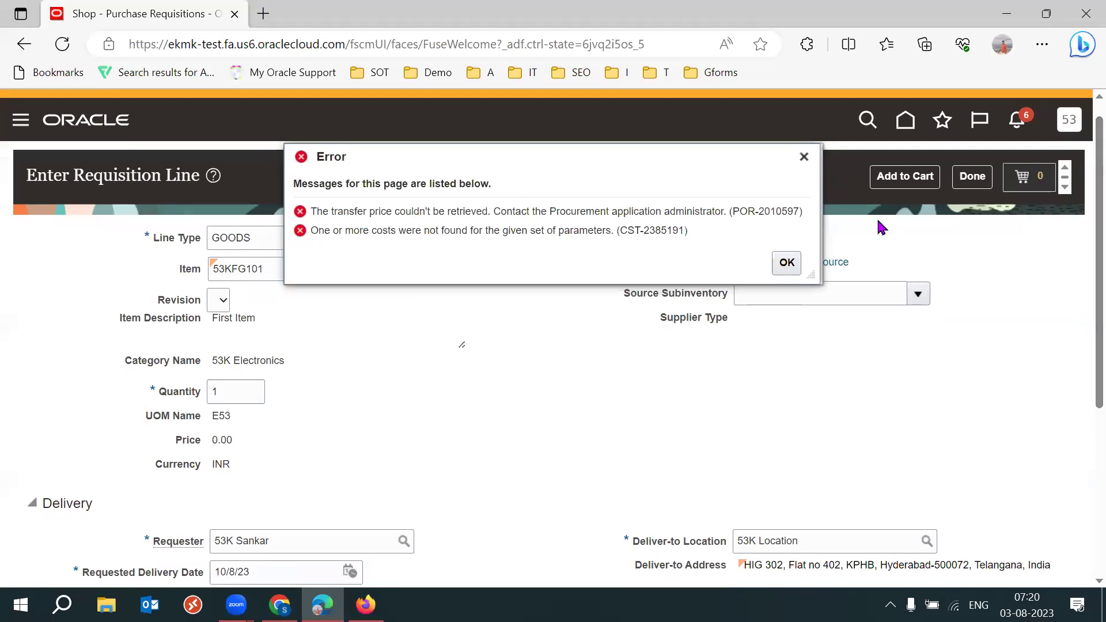
click(804, 156)
Change the requisition line's item to 53KFG102 and dismiss the error message
click(328, 258)
key(BackSpace)
text(2)
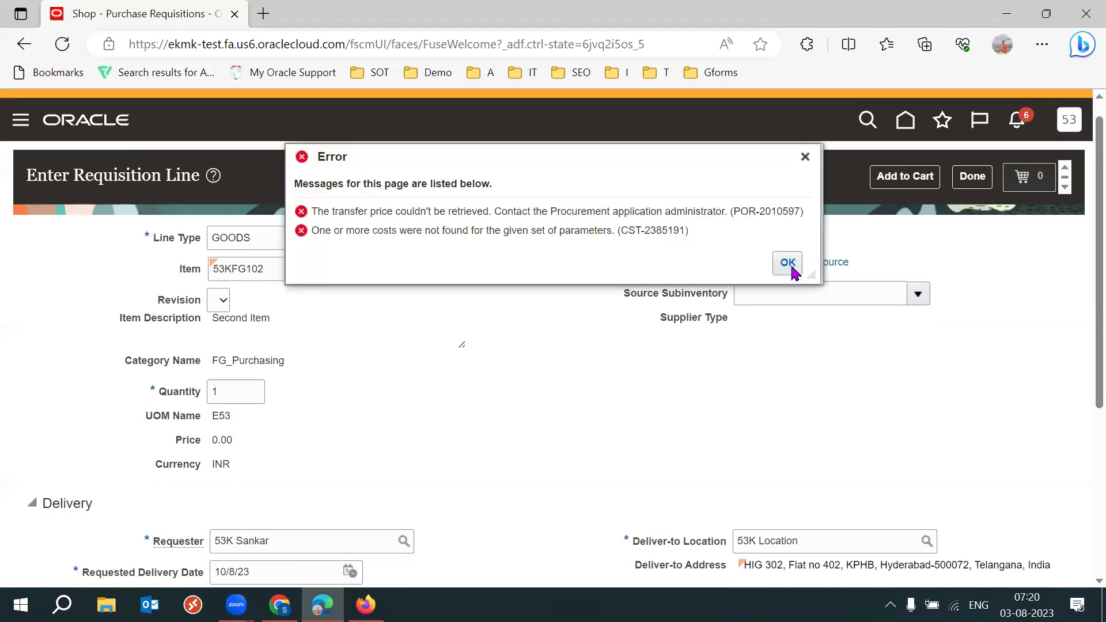
click(789, 263)
double_click(341, 271)
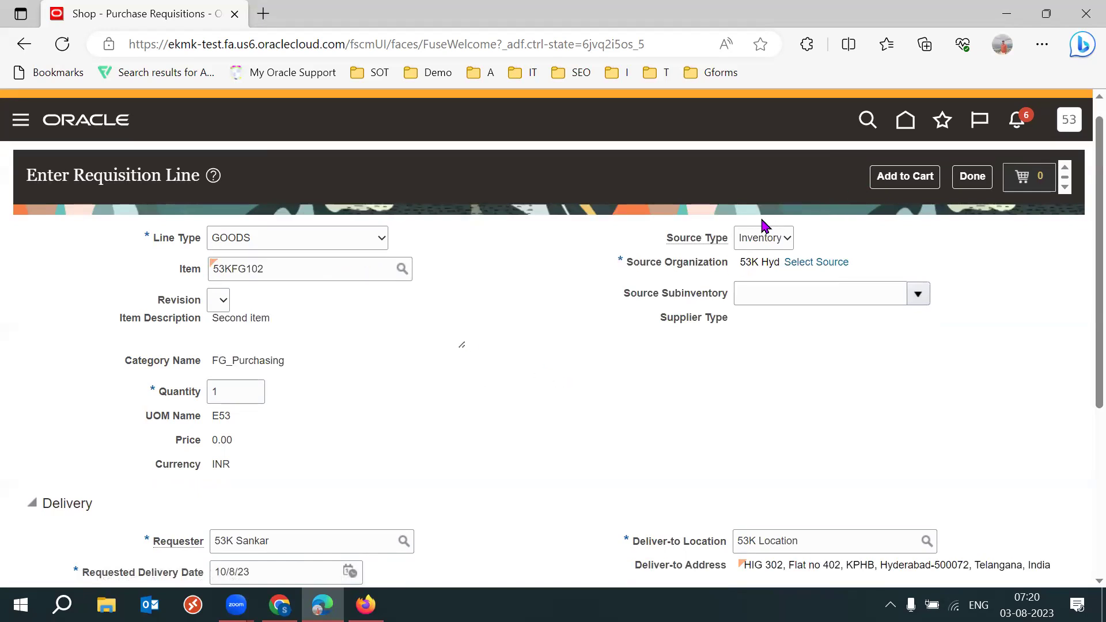
Change the requisition line's source type from inventory to Supplier
drag(672, 239, 764, 236)
click(860, 224)
click(780, 239)
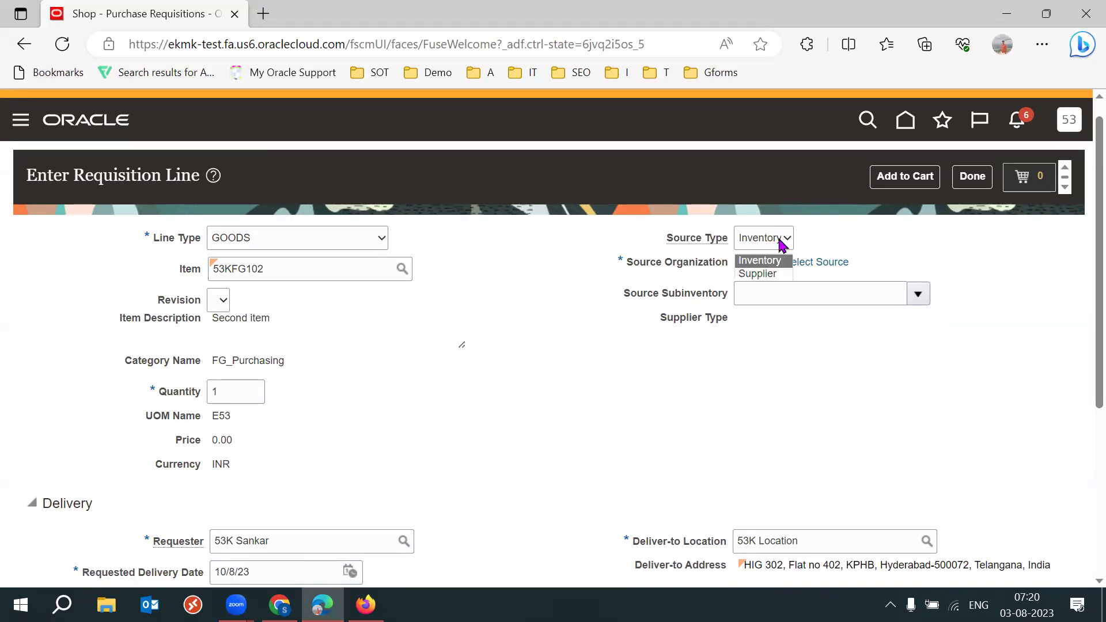
click(774, 275)
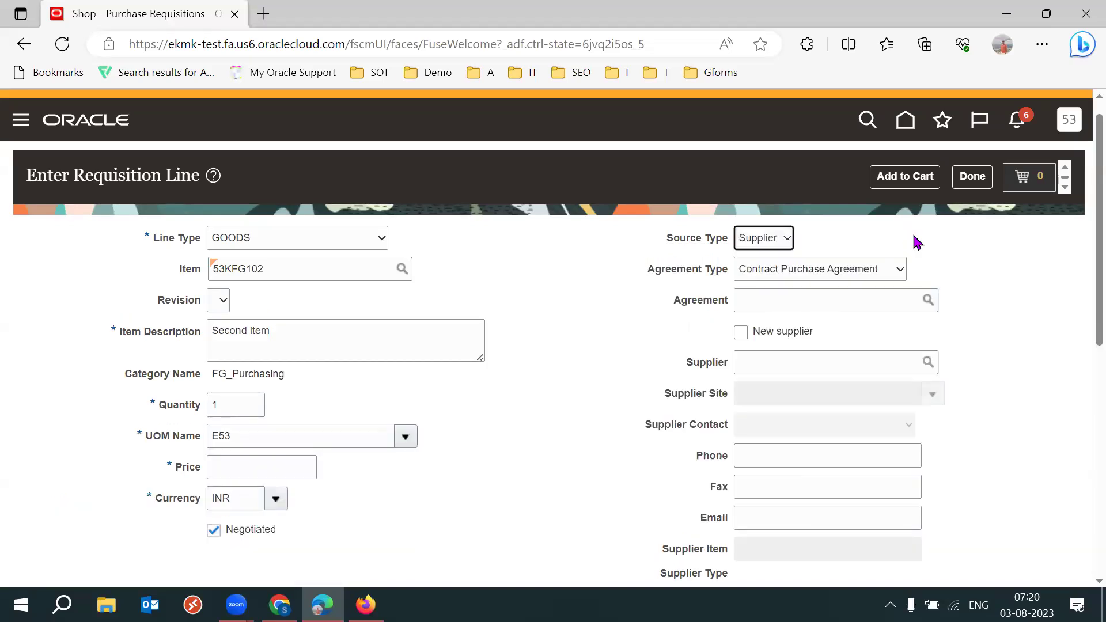
drag(671, 239, 728, 245)
click(775, 247)
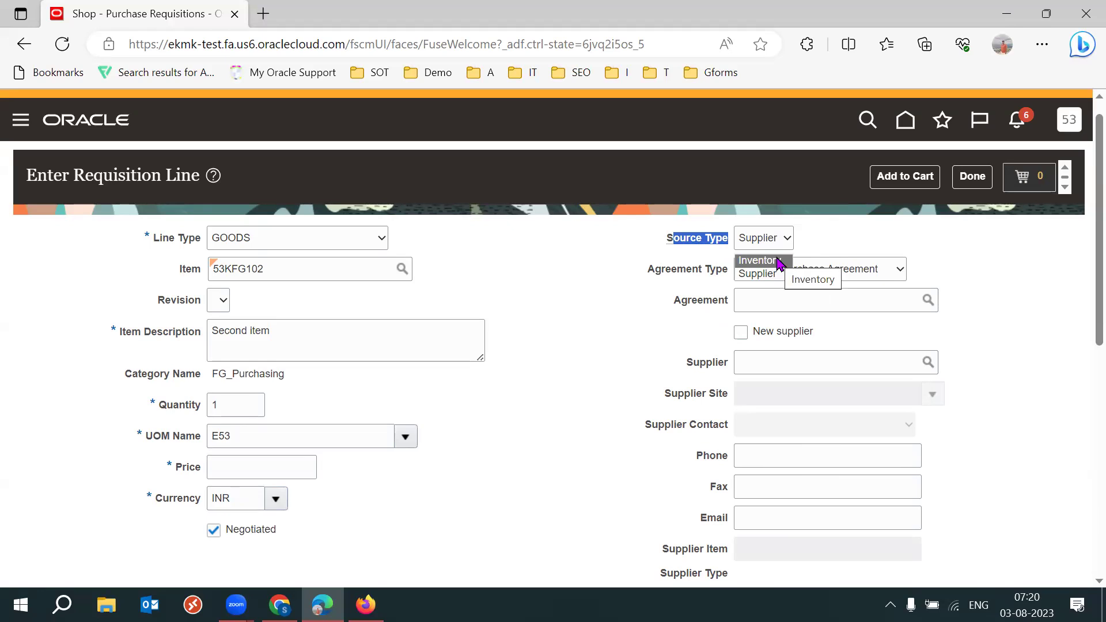
click(592, 353)
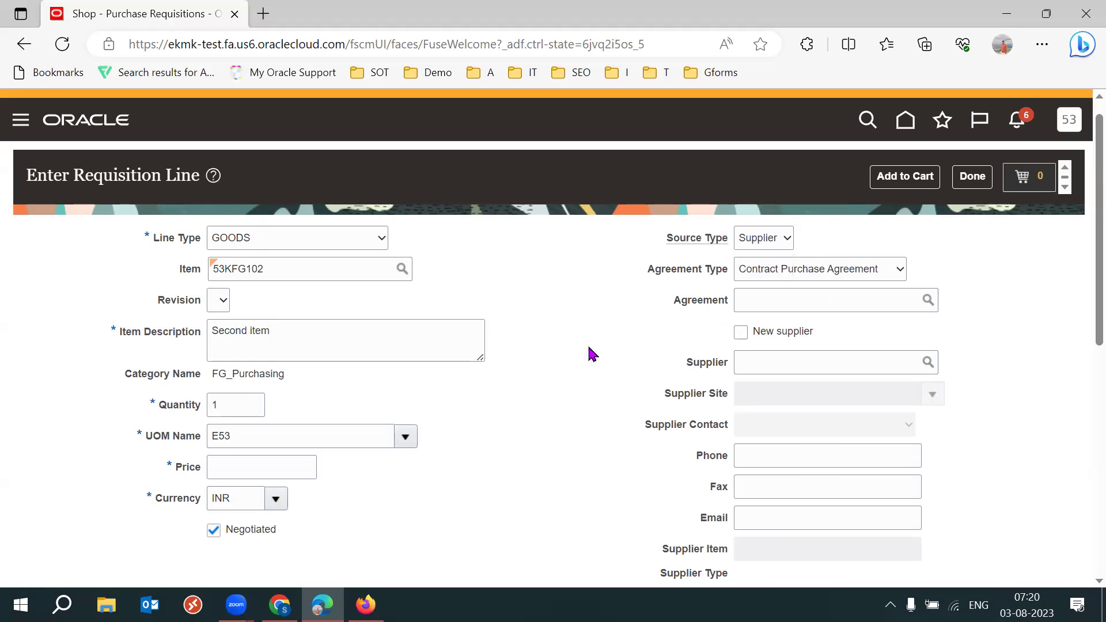
Show the page in full screen and set the requisition line's price to 500
key(F11)
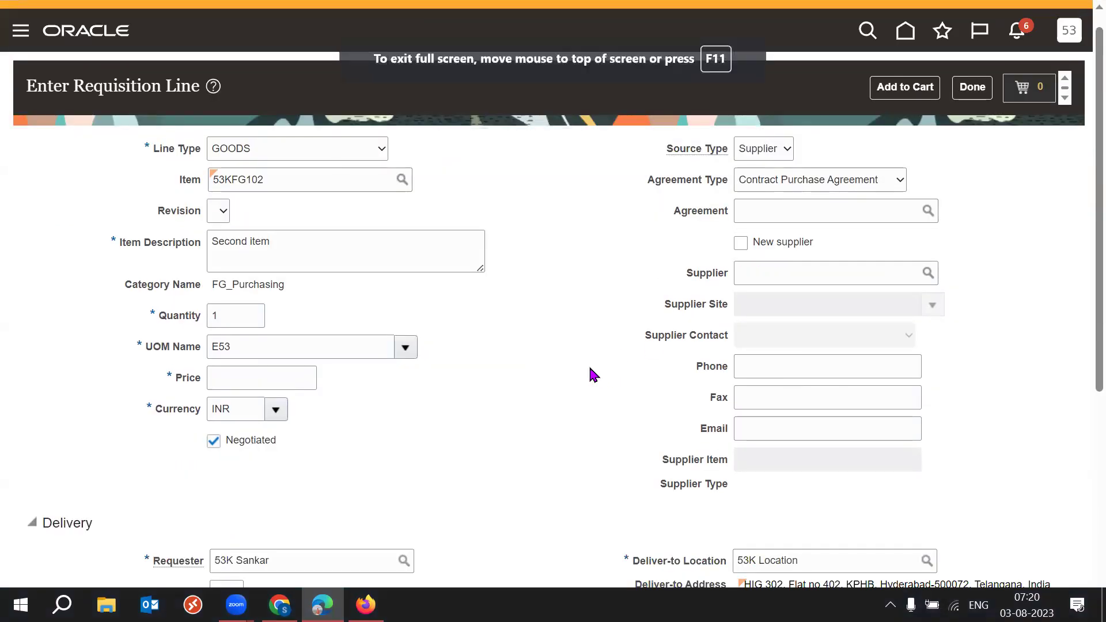
click(266, 376)
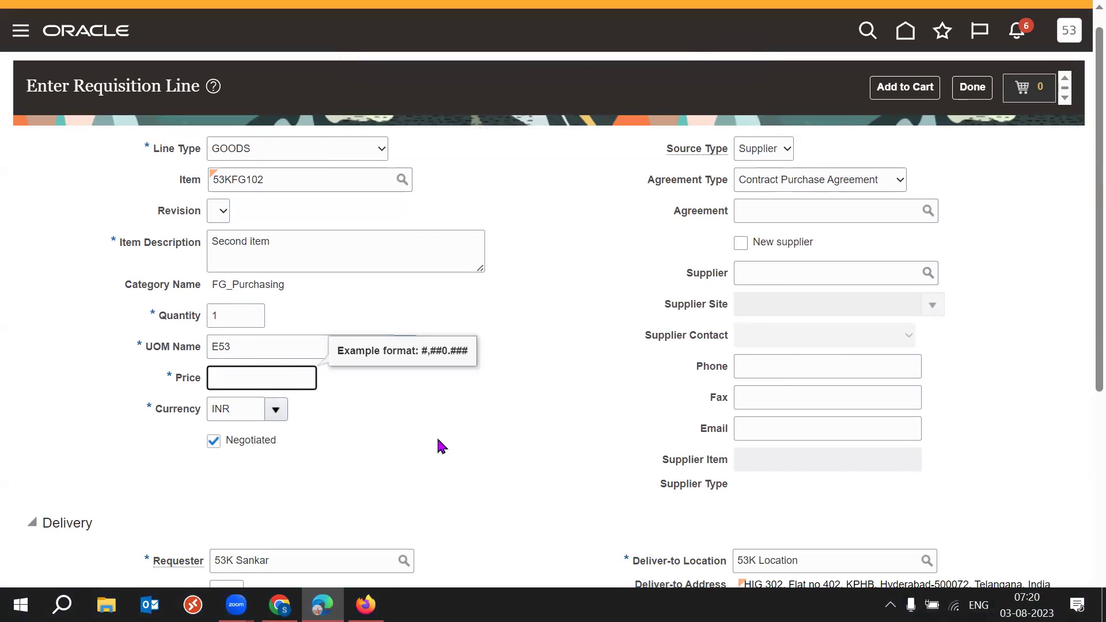
text(500)
key(Tab)
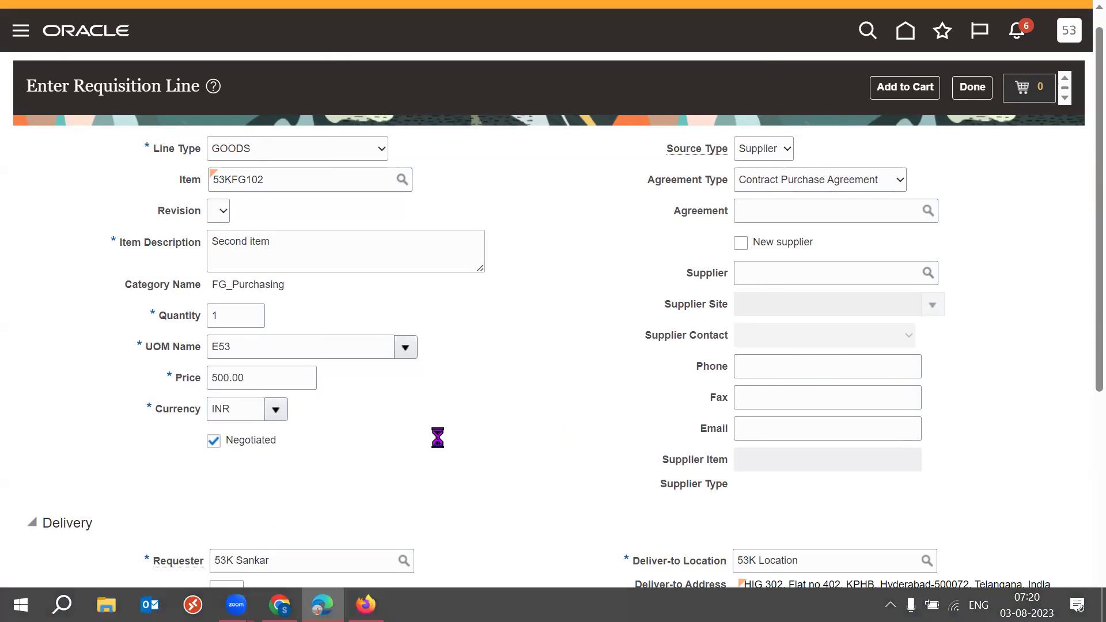
Select 53K Tech Leads IT as the supplier for the requisition line
drag(708, 279, 778, 276)
click(779, 275)
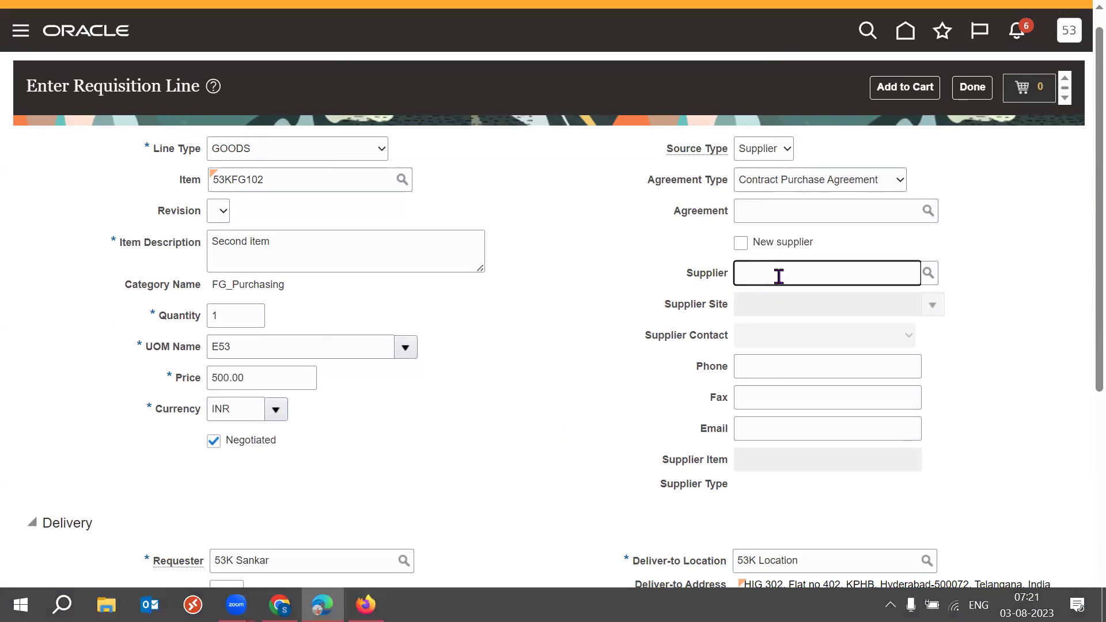
text(53K)
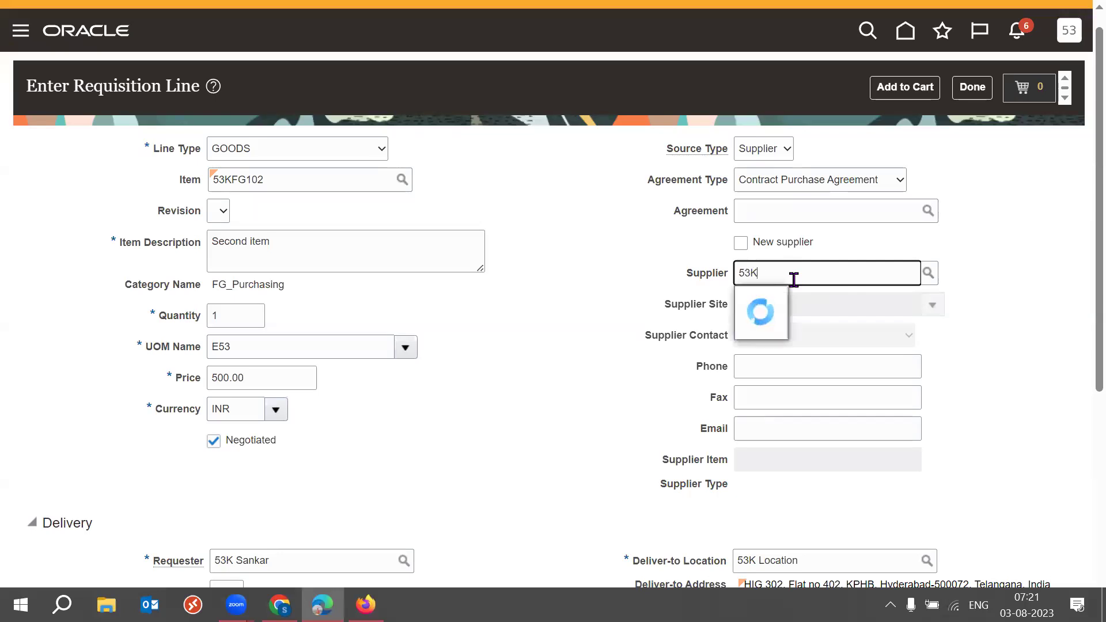
click(768, 301)
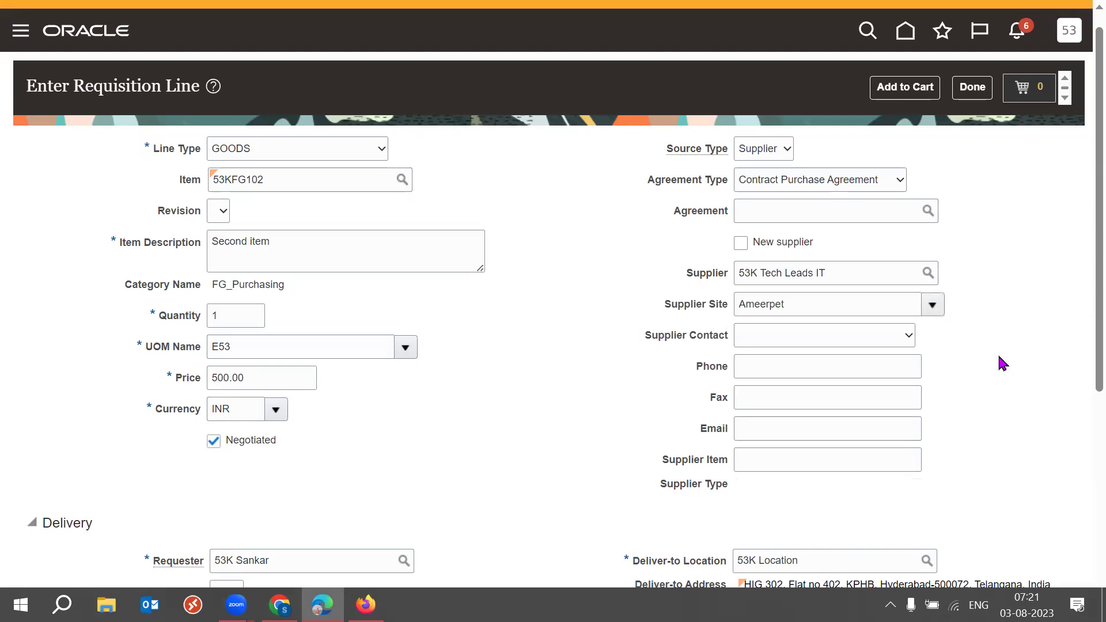
Examine the requester, deliver-to location and destination type in the requisition line's delivery details
scroll(1081, 380, down, 3)
scroll(1081, 438, down, 1)
drag(617, 383, 722, 382)
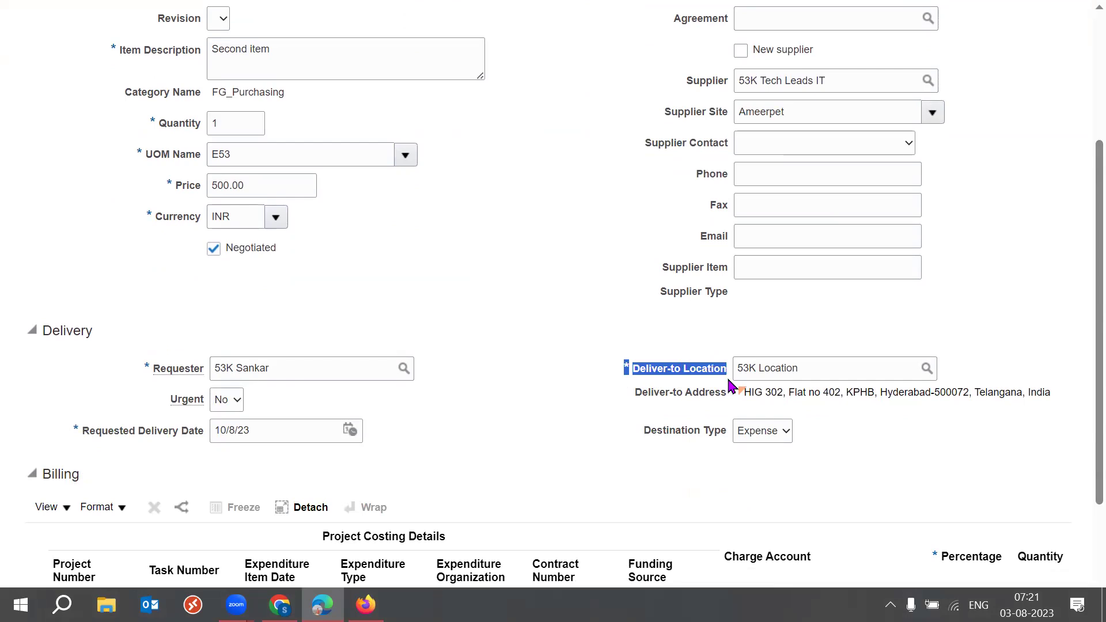
drag(150, 368, 214, 371)
click(332, 390)
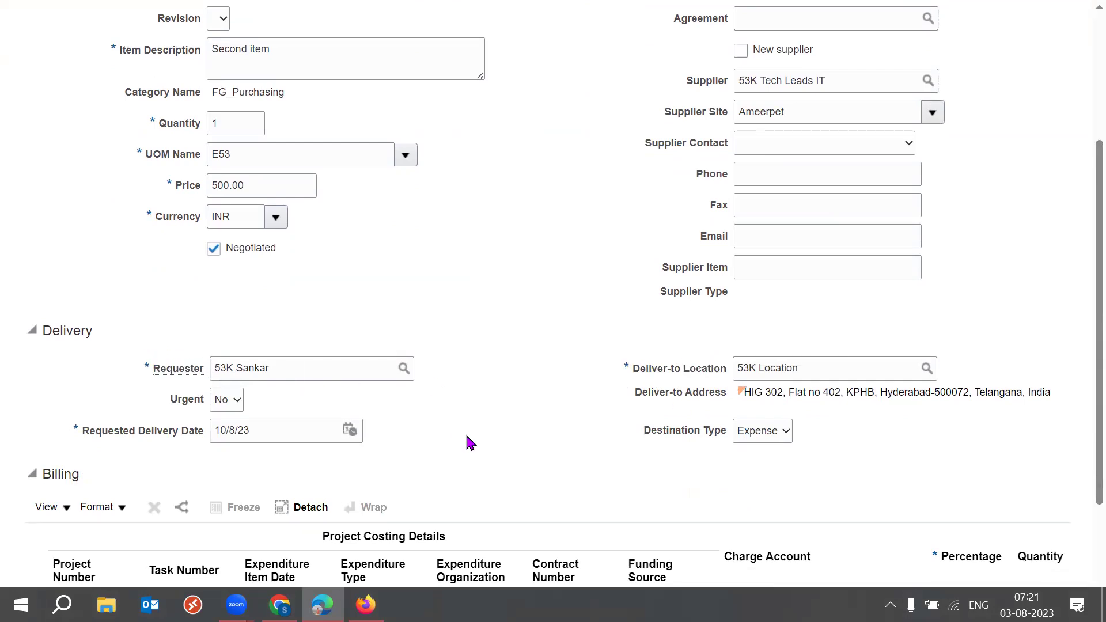
triple_click(333, 371)
triple_click(825, 363)
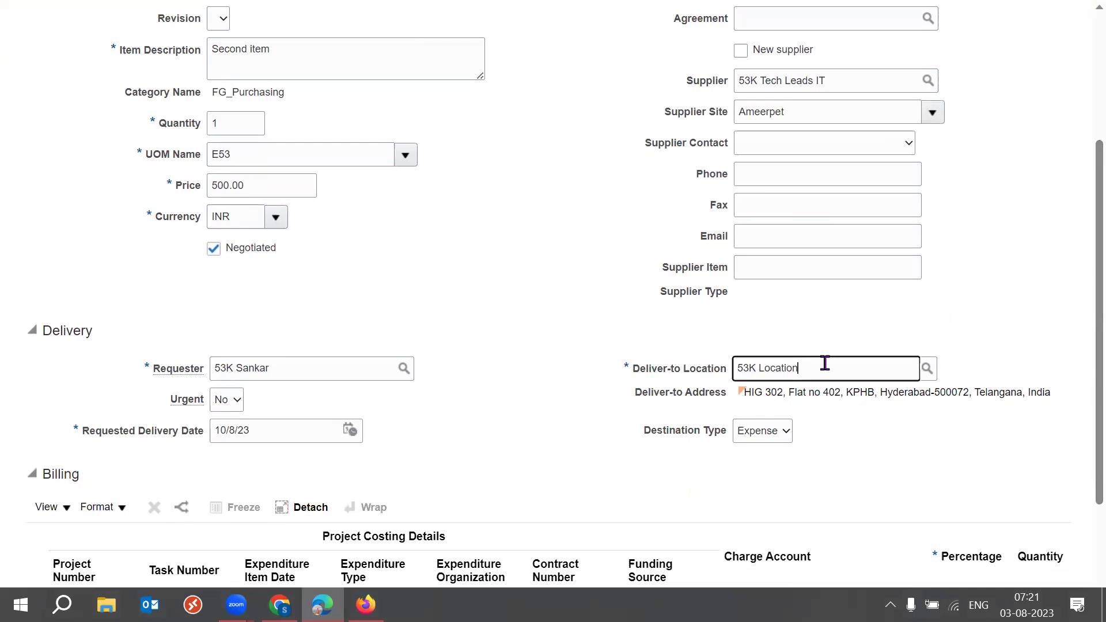
click(662, 407)
triple_click(667, 429)
click(873, 457)
Set the destination type in the line's delivery details to Inventory
scroll(1082, 461, down, 1)
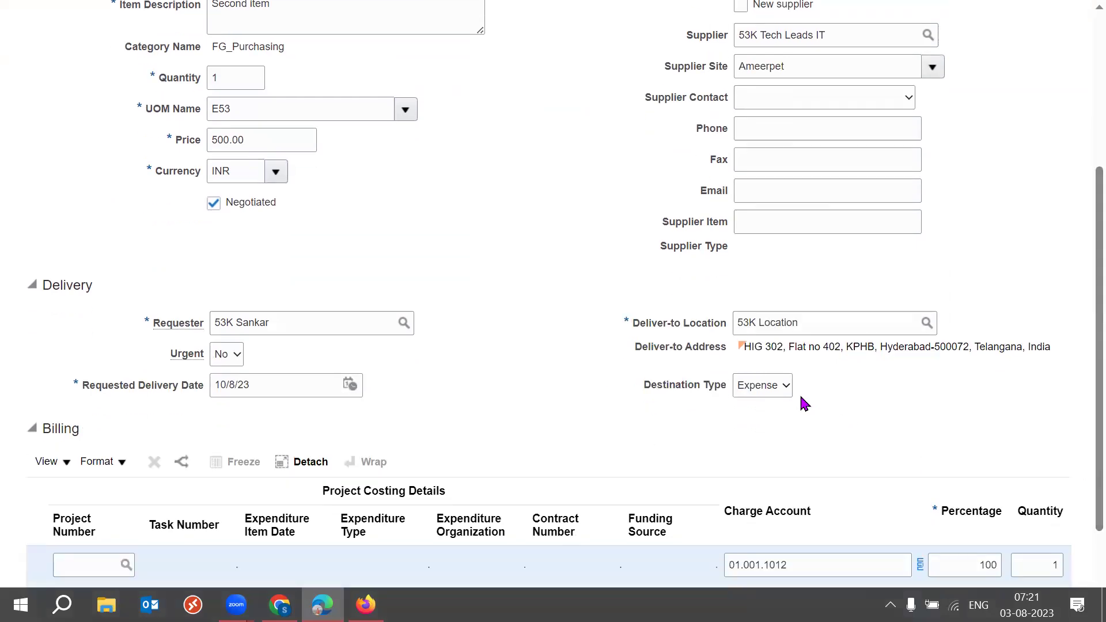
click(775, 391)
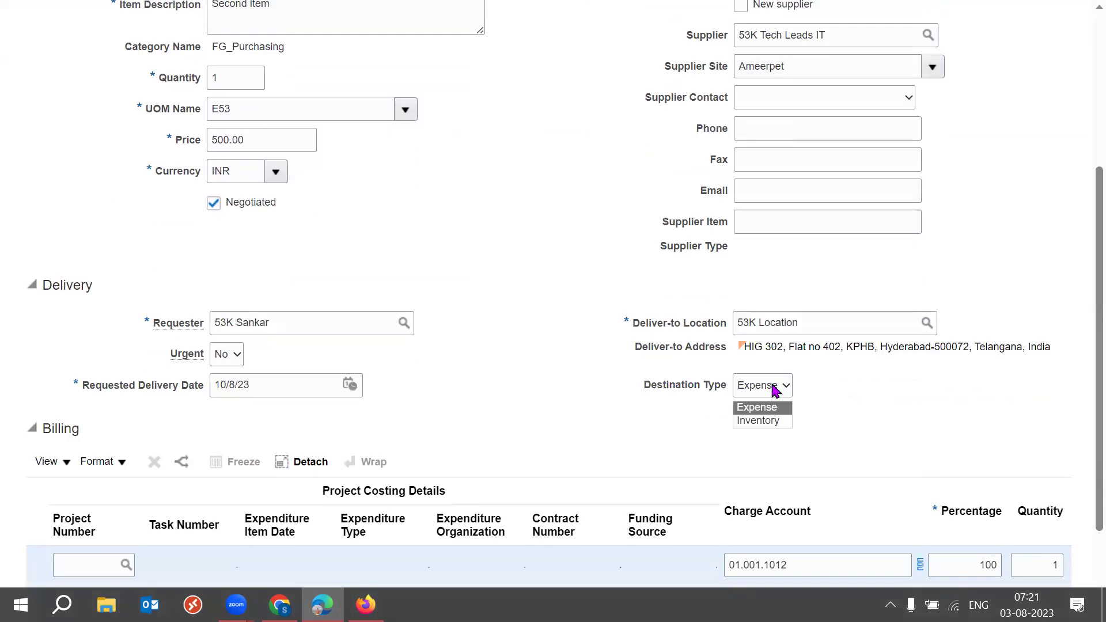
click(775, 425)
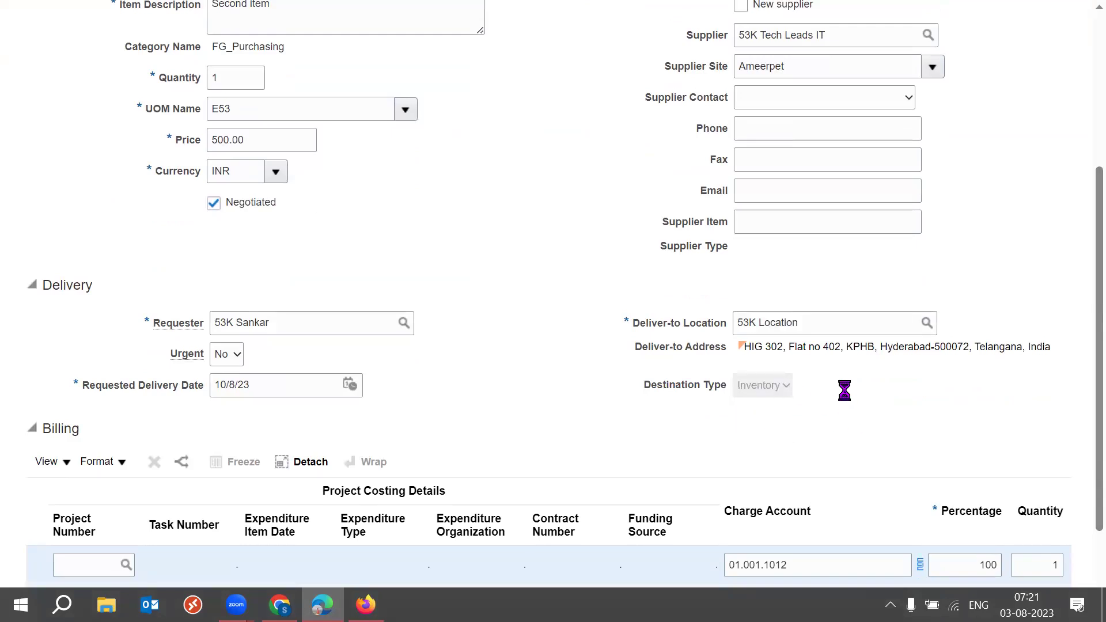
drag(657, 386, 713, 386)
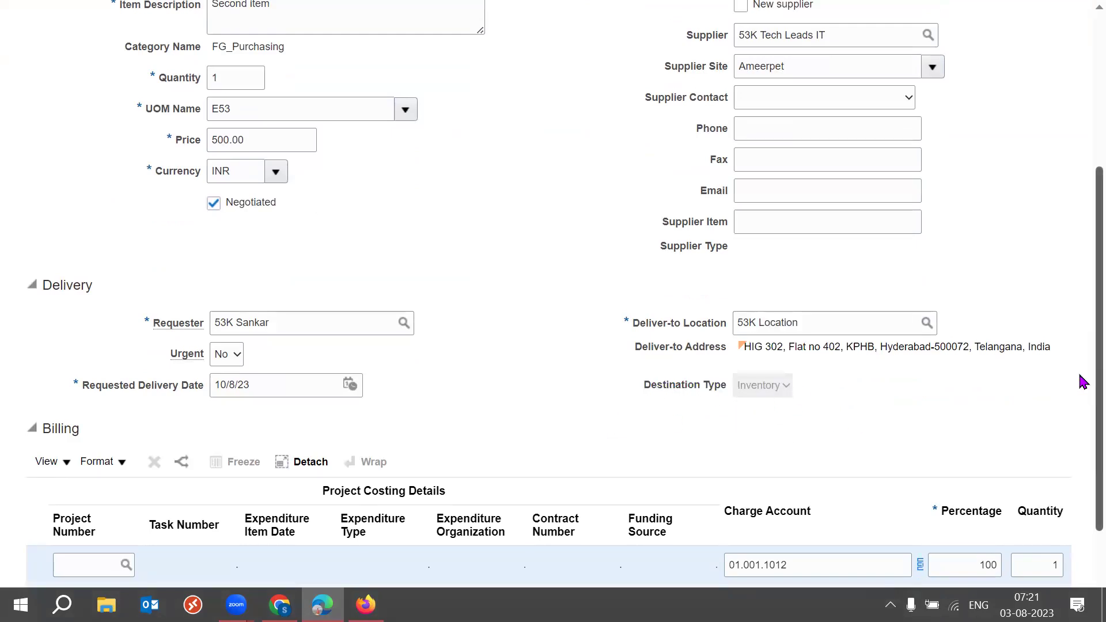
scroll(1083, 311, up, 2)
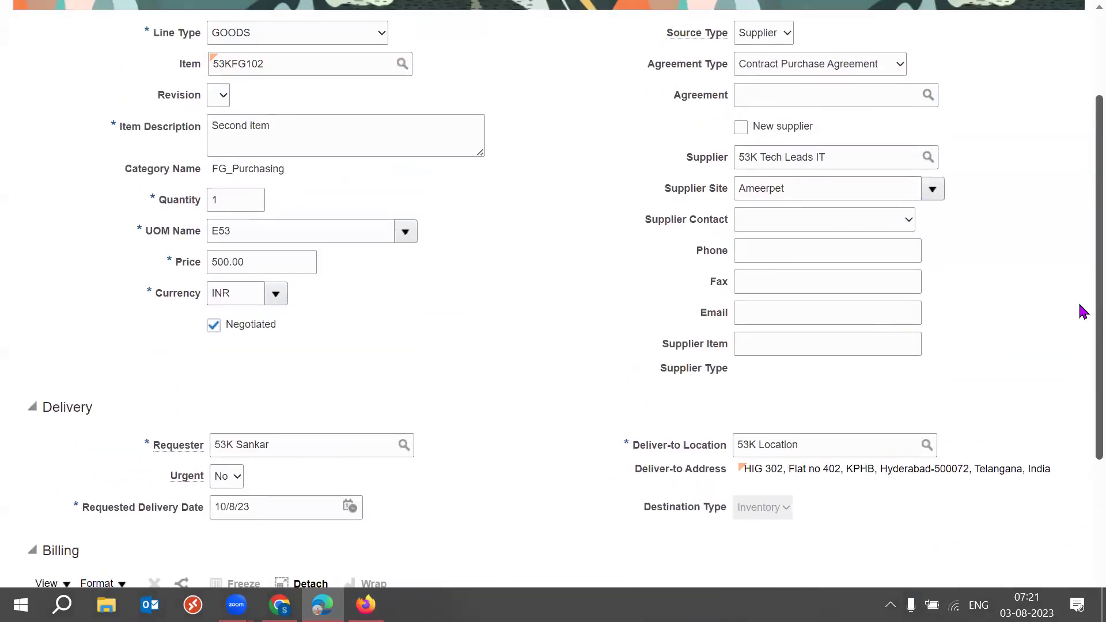
double_click(316, 74)
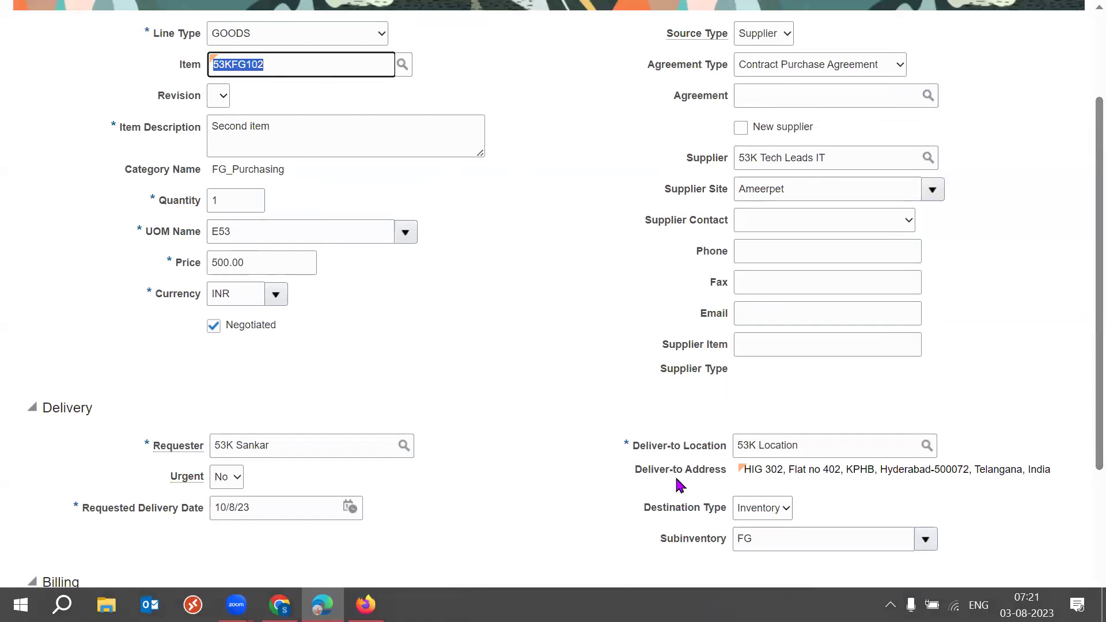
drag(647, 507, 723, 510)
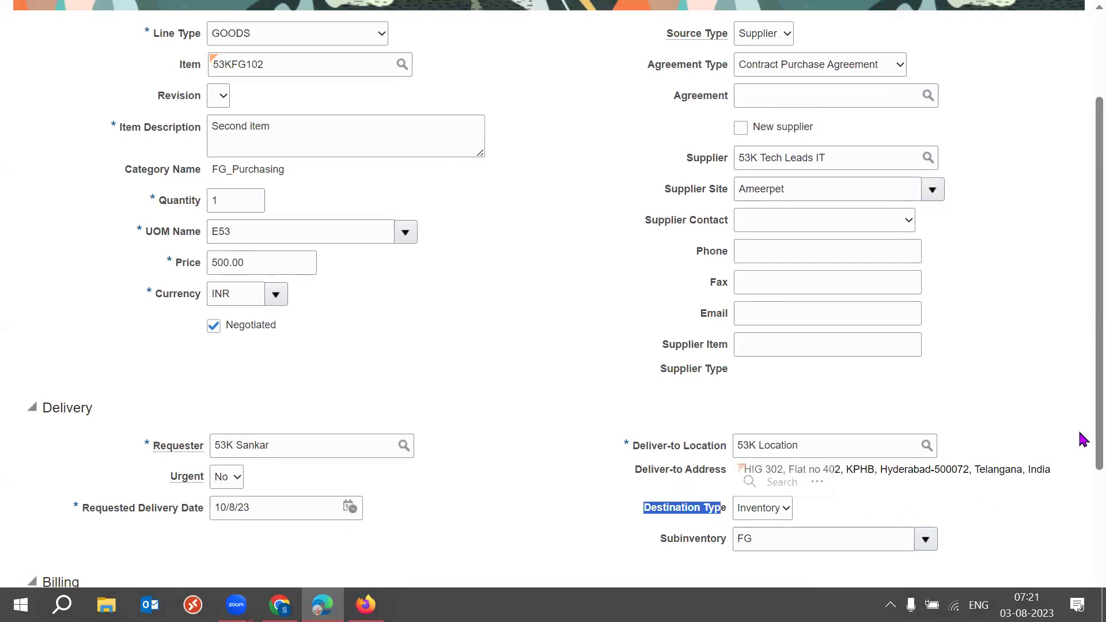
Clear the FG subinventory from the requisition line's delivery details
scroll(1082, 414, down, 1)
double_click(788, 482)
double_click(788, 483)
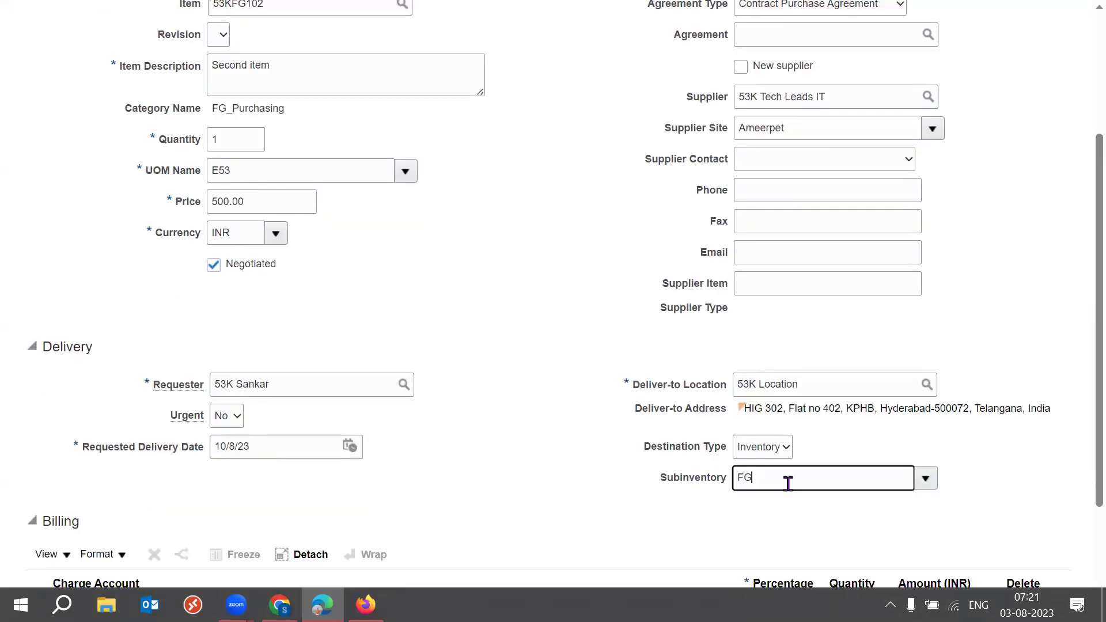
key(BackSpace)
text(FG)
key(Tab)
double_click(788, 483)
key(BackSpace)
click(550, 473)
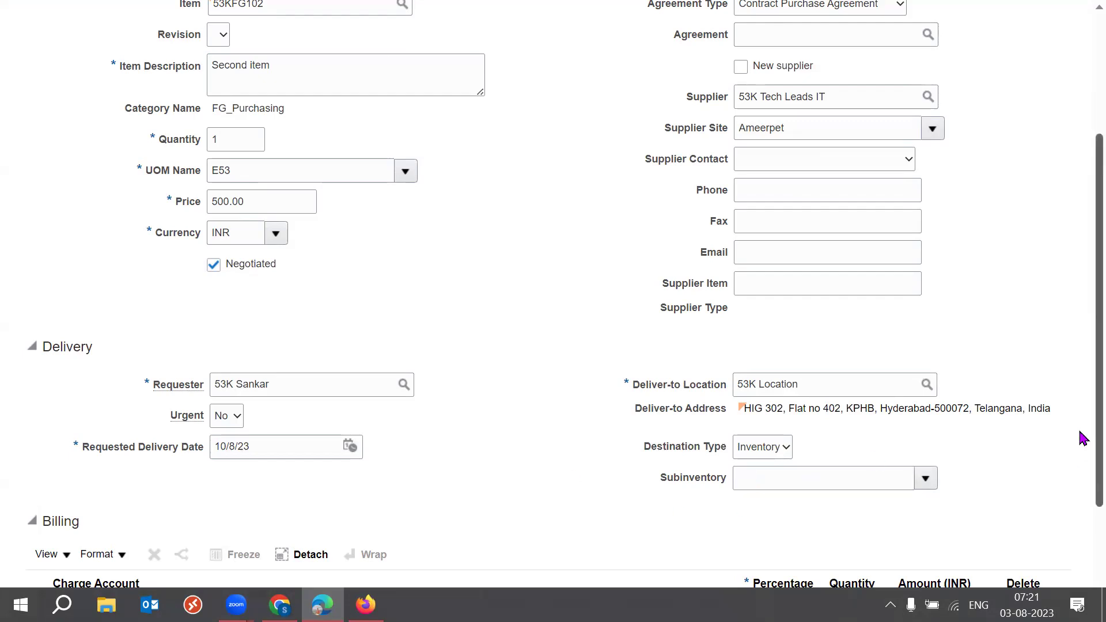
Add the requisition line to the cart, open the cart for review and check the requisition number
scroll(1079, 440, up, 3)
scroll(1083, 342, up, 1)
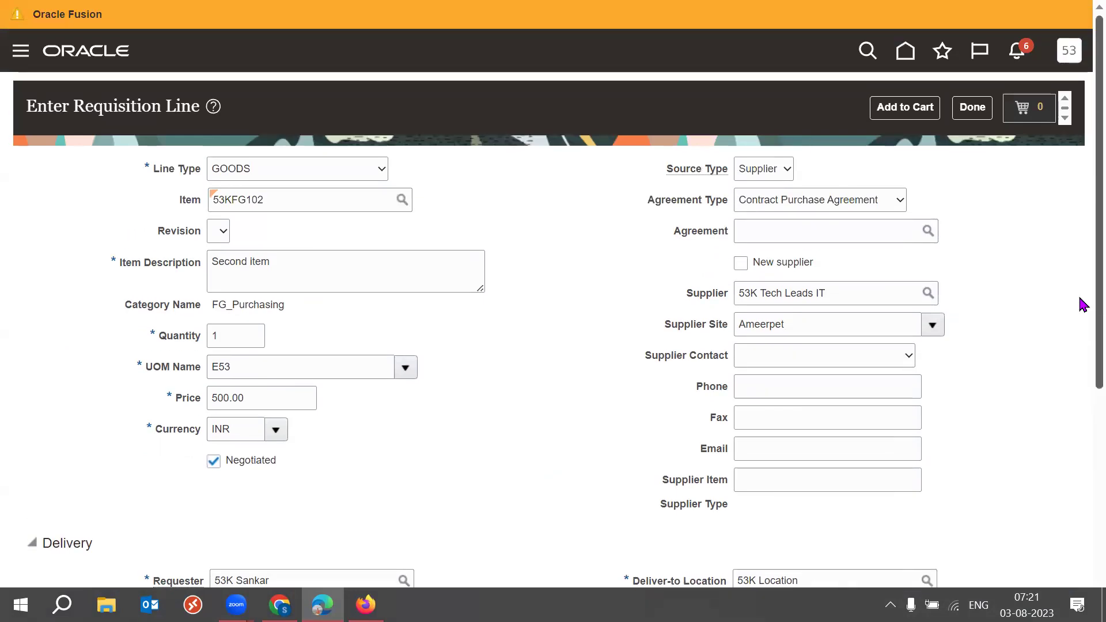
click(911, 108)
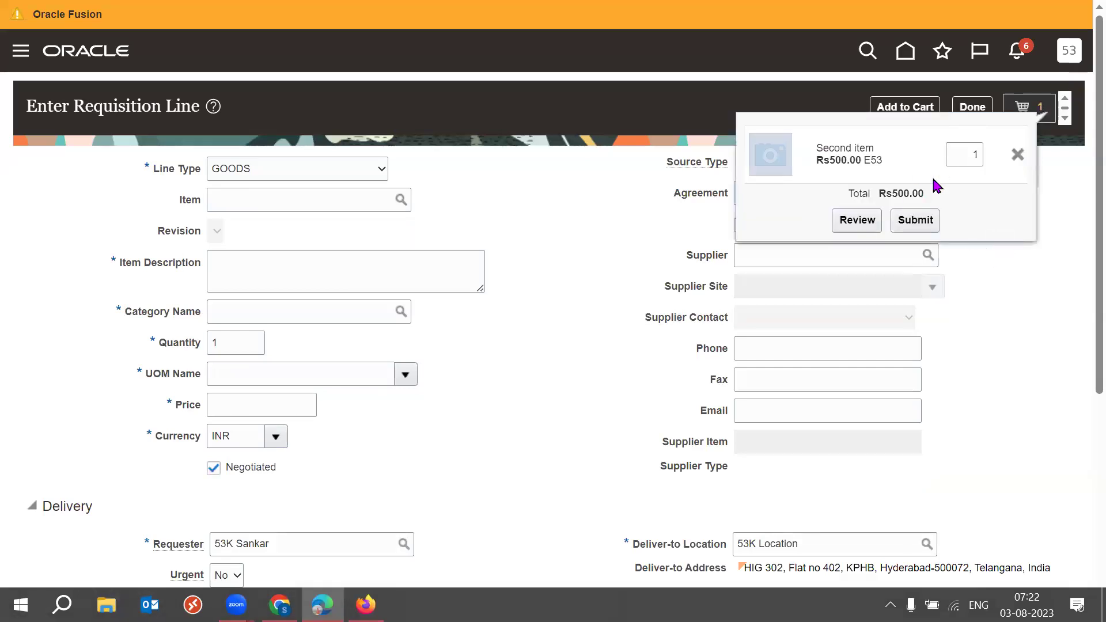
click(854, 220)
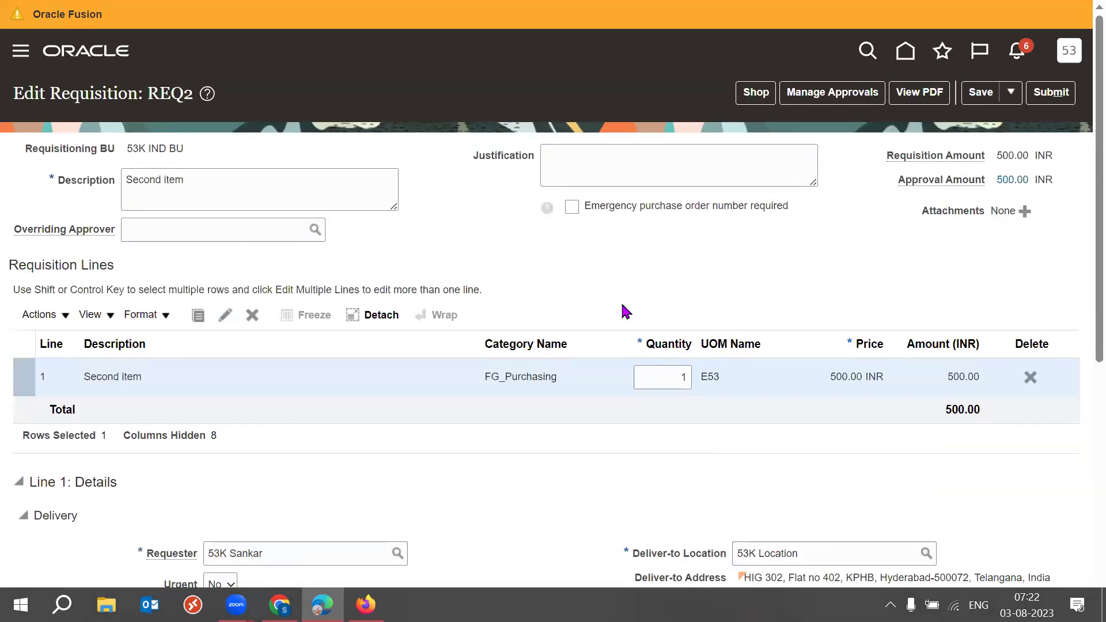
drag(147, 93, 189, 93)
click(358, 149)
mouse_move(149, 94)
mouse_down()
mouse_move(205, 94)
mouse_move(147, 96)
mouse_up()
click(354, 152)
click(651, 265)
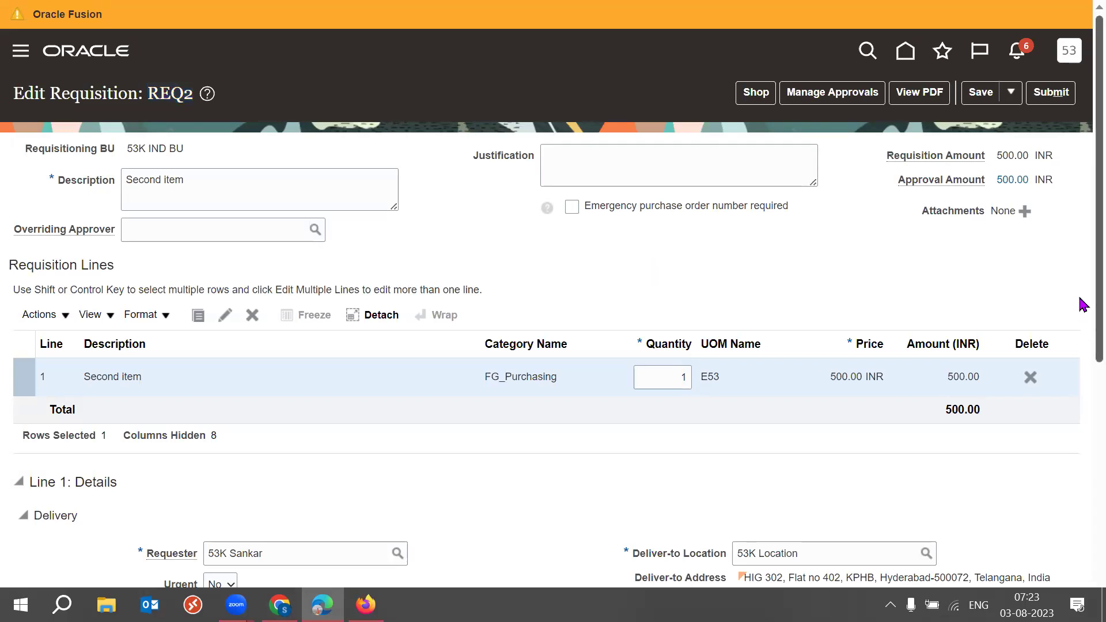
Set the quantity of requisition line 1 to 2 and check the line amount and requisition amount
scroll(1080, 327, down, 1)
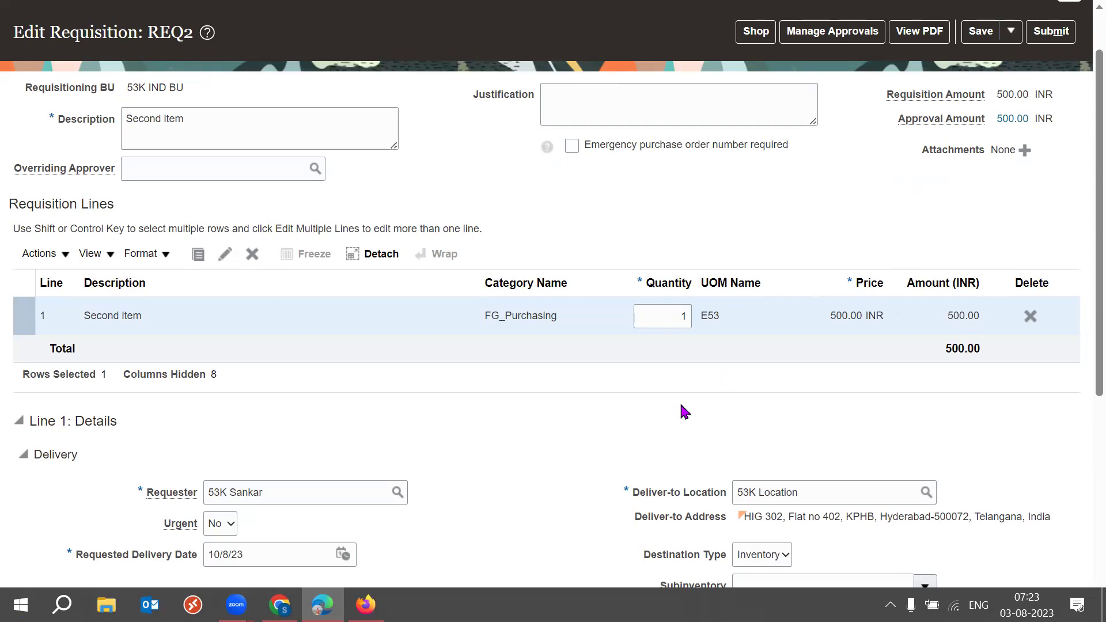
text(2)
key(Tab)
click(679, 322)
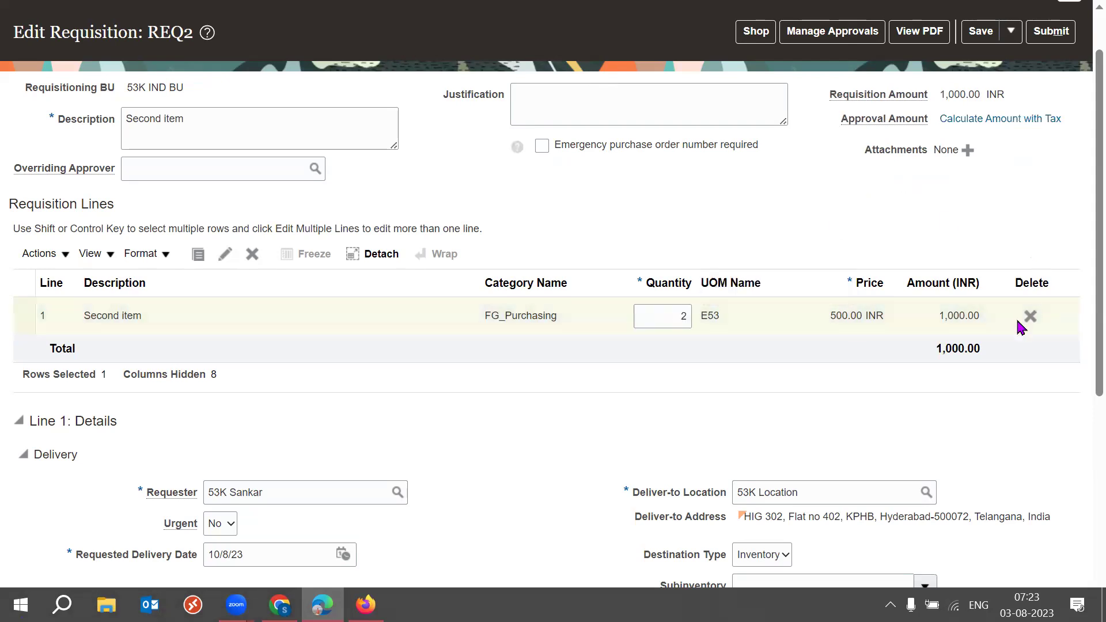
drag(940, 318, 988, 318)
click(1047, 152)
drag(860, 95, 928, 96)
double_click(960, 94)
click(839, 195)
Review the line's delivery and billing details and save the requisition
scroll(1081, 218, down, 5)
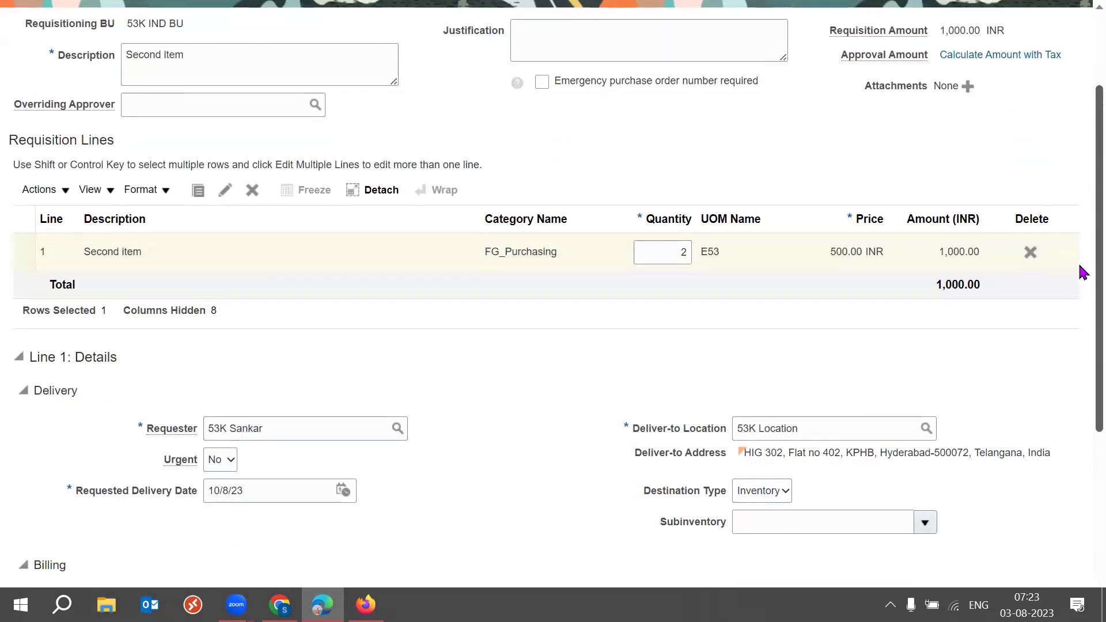
scroll(1079, 380, down, 2)
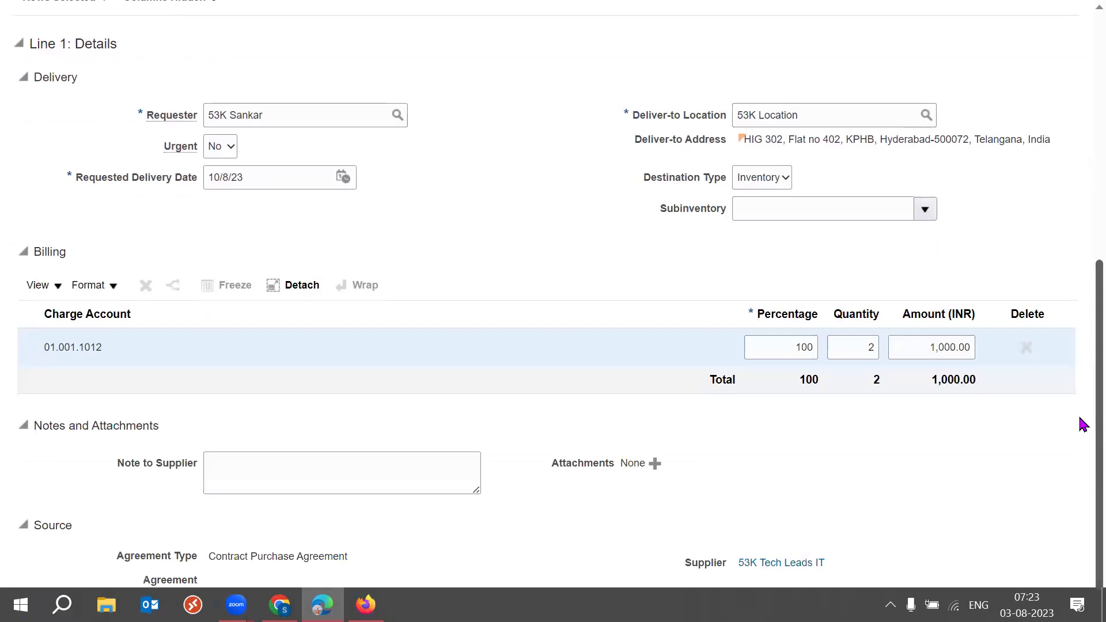
scroll(1079, 197, up, 8)
click(981, 93)
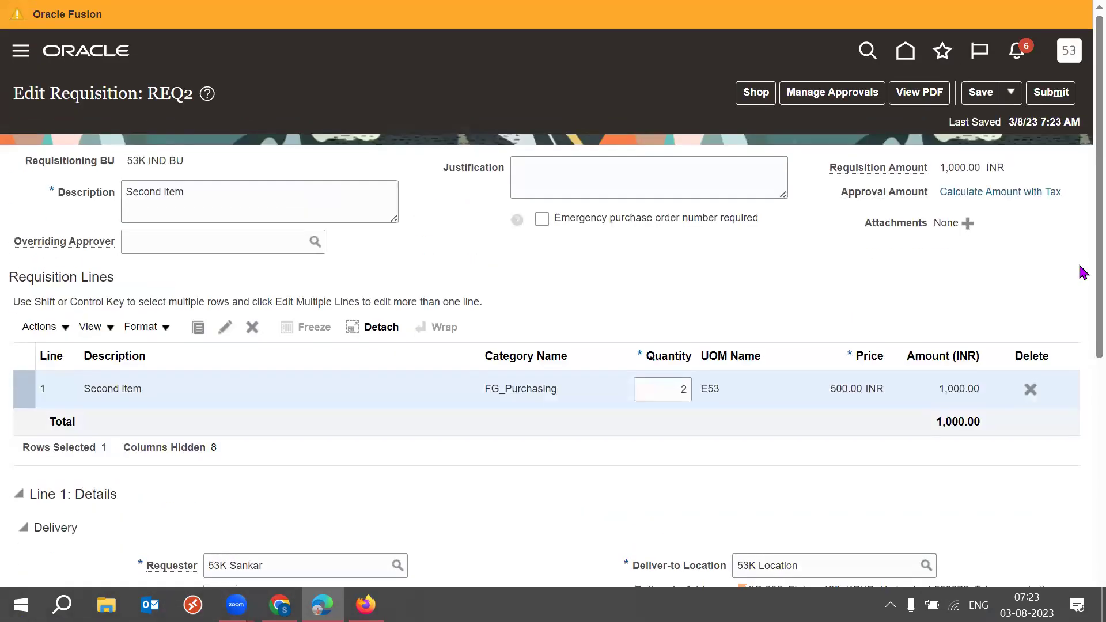
Examine the segment values of the charge account in the line's billing details
scroll(1085, 374, down, 8)
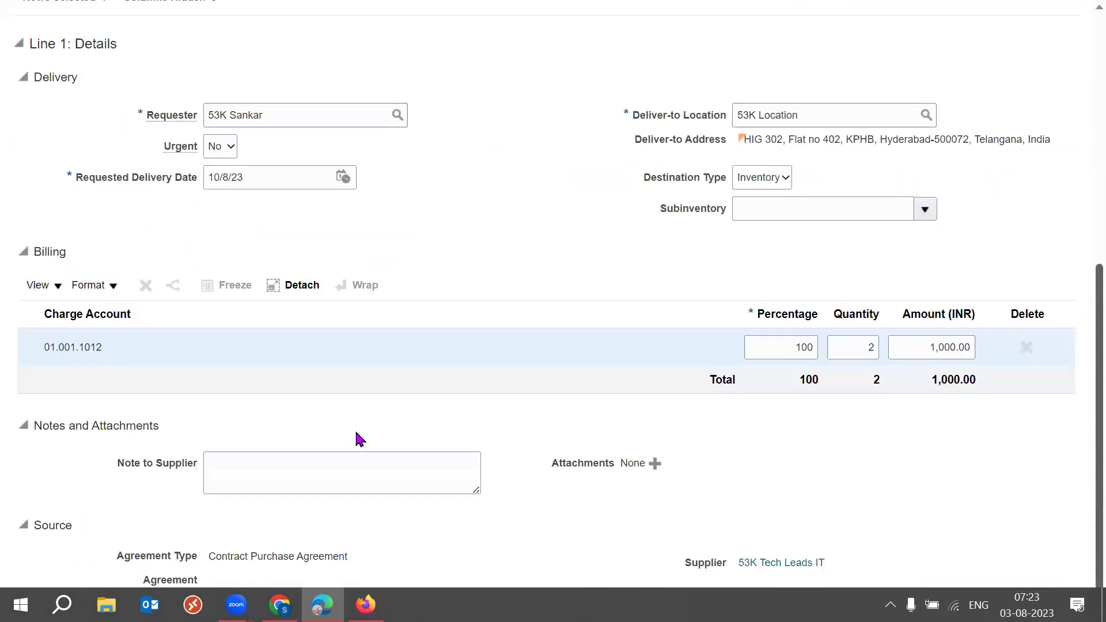
double_click(83, 346)
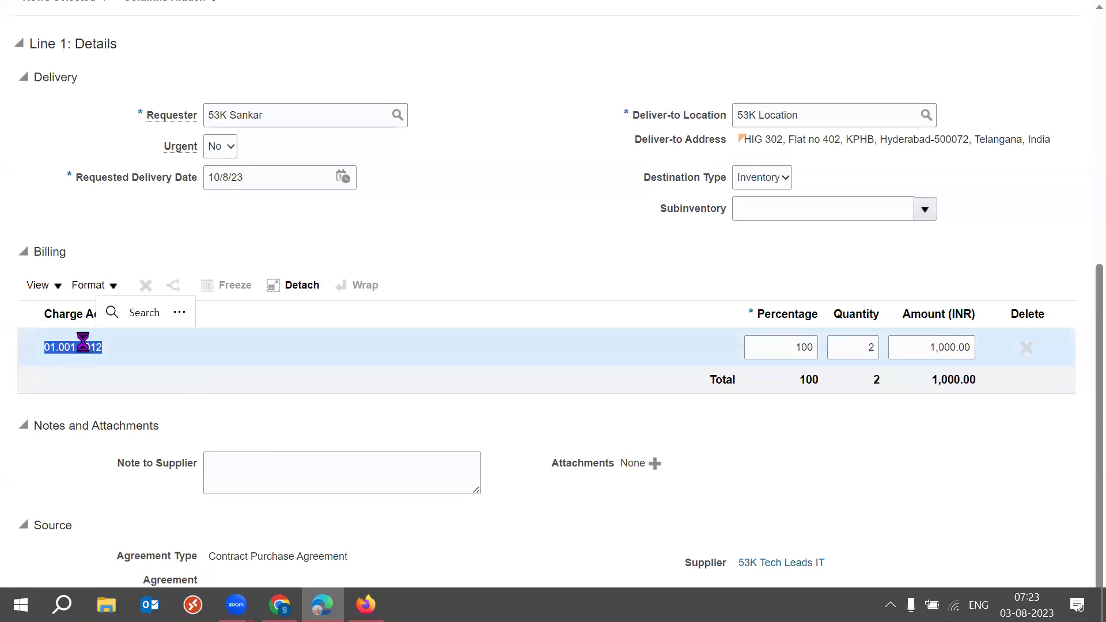
mouse_move(84, 343)
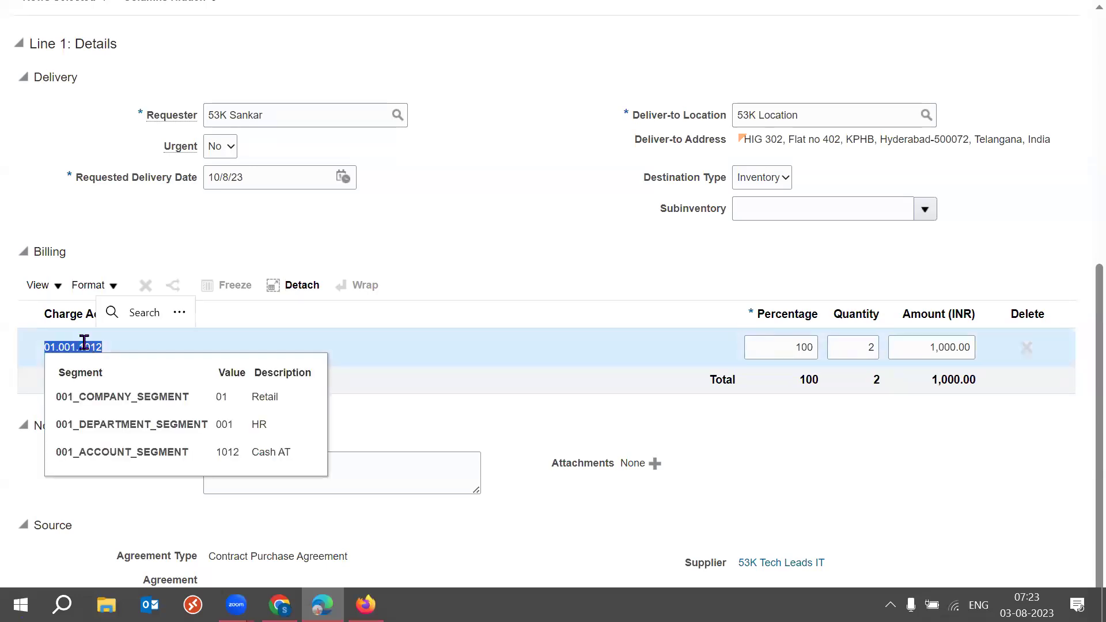
click(521, 412)
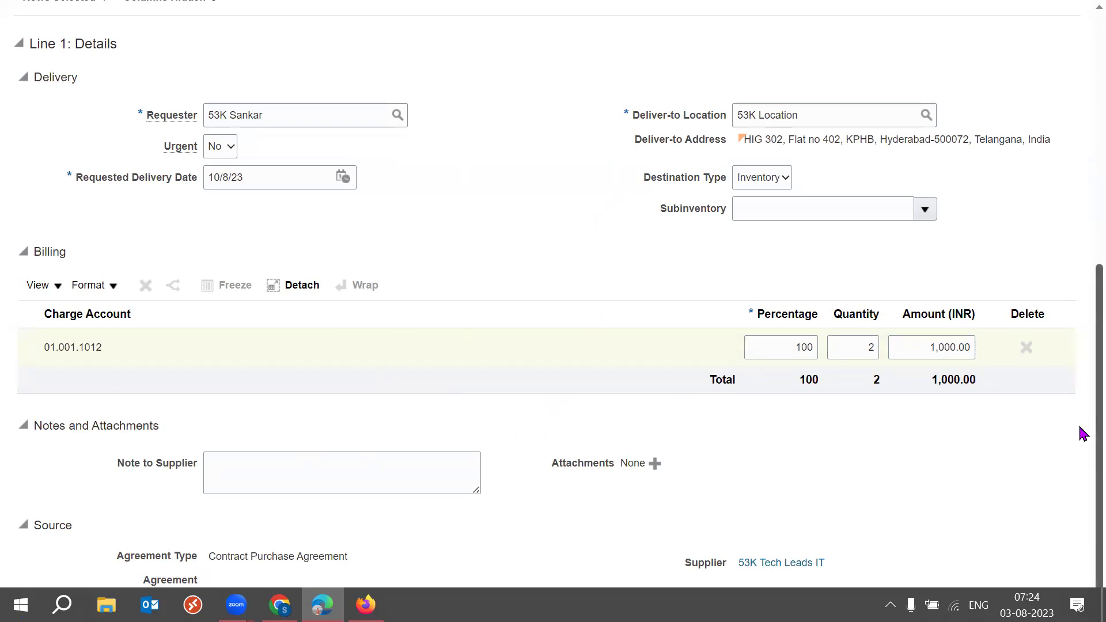
Enter "pls arrange stock as early as you can" as the requisition line's note to supplier
click(340, 470)
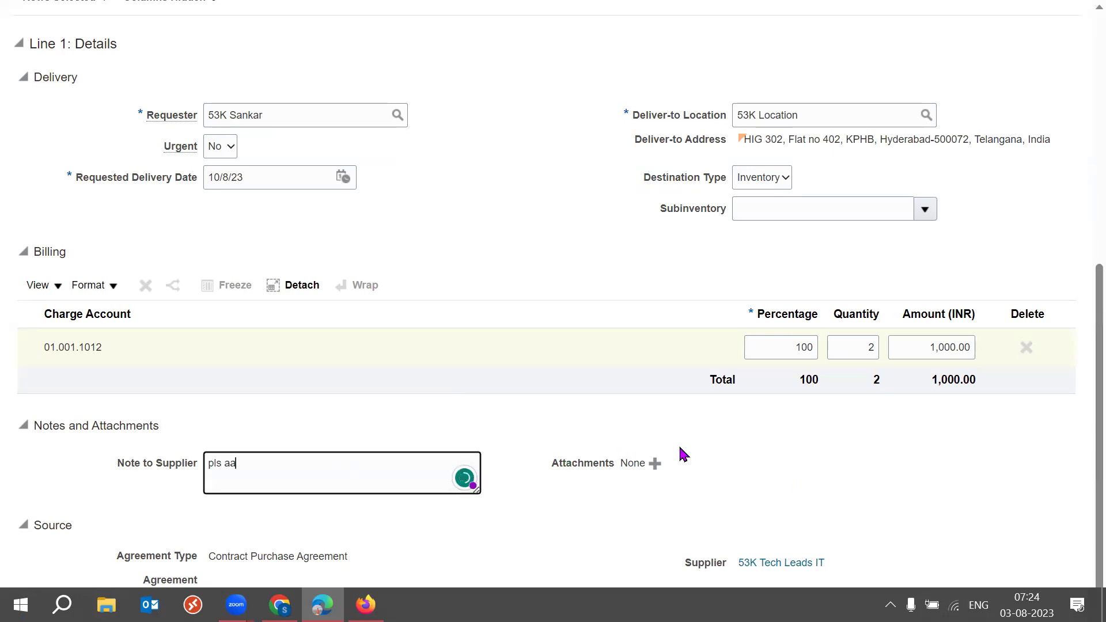
text(pls arrange sot)
text(you)
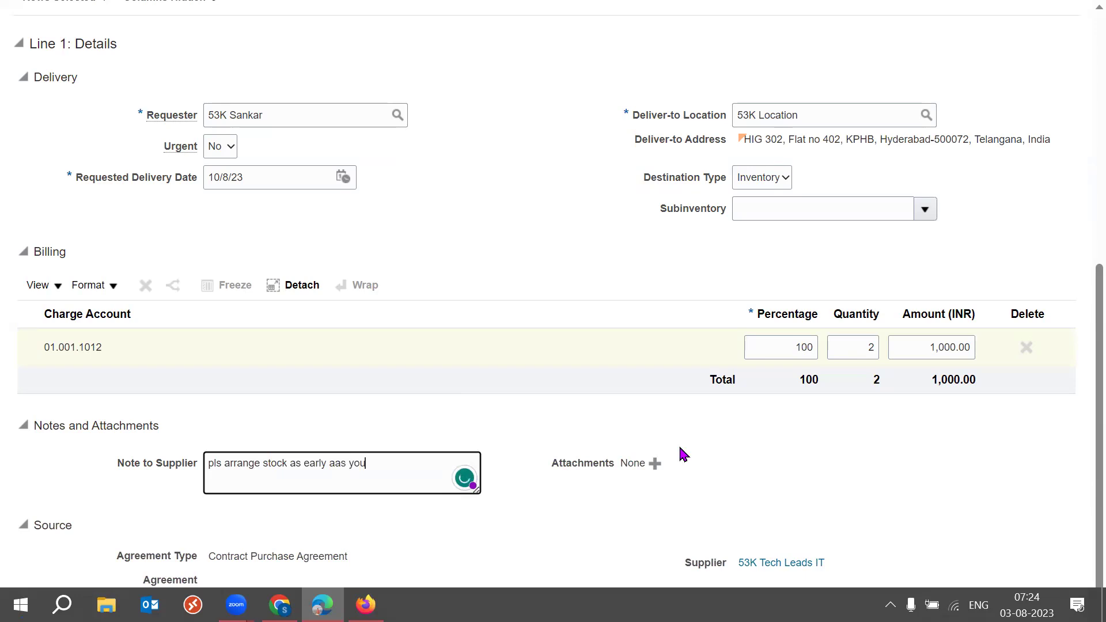
text( you)
click(926, 475)
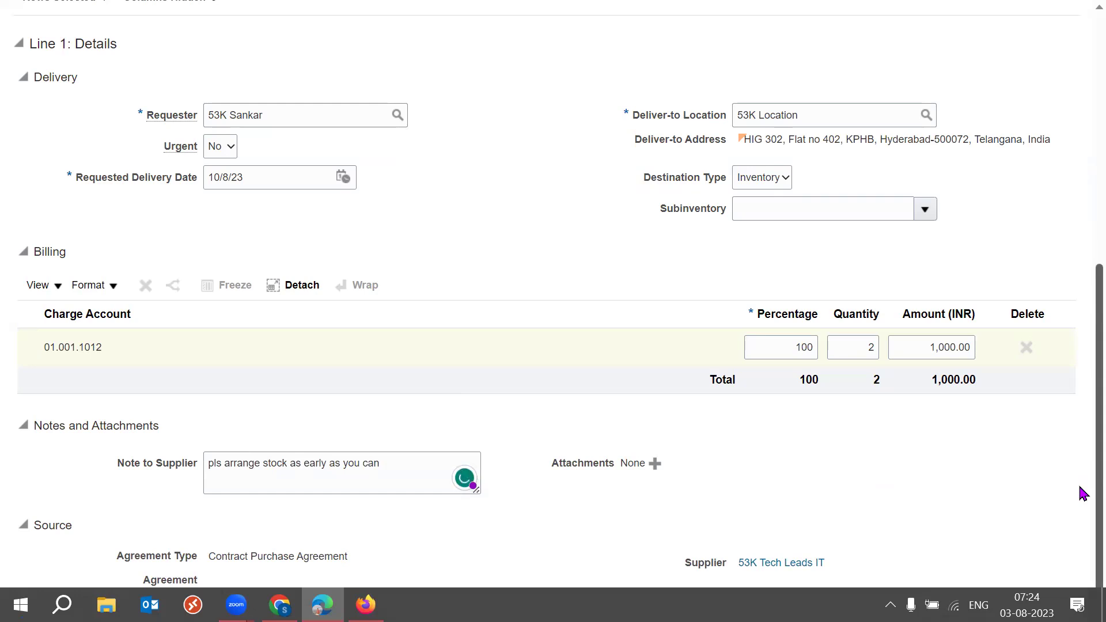
Attach the file error.JPG from the Pictures folder to the requisition line with the category To Supplier
click(653, 464)
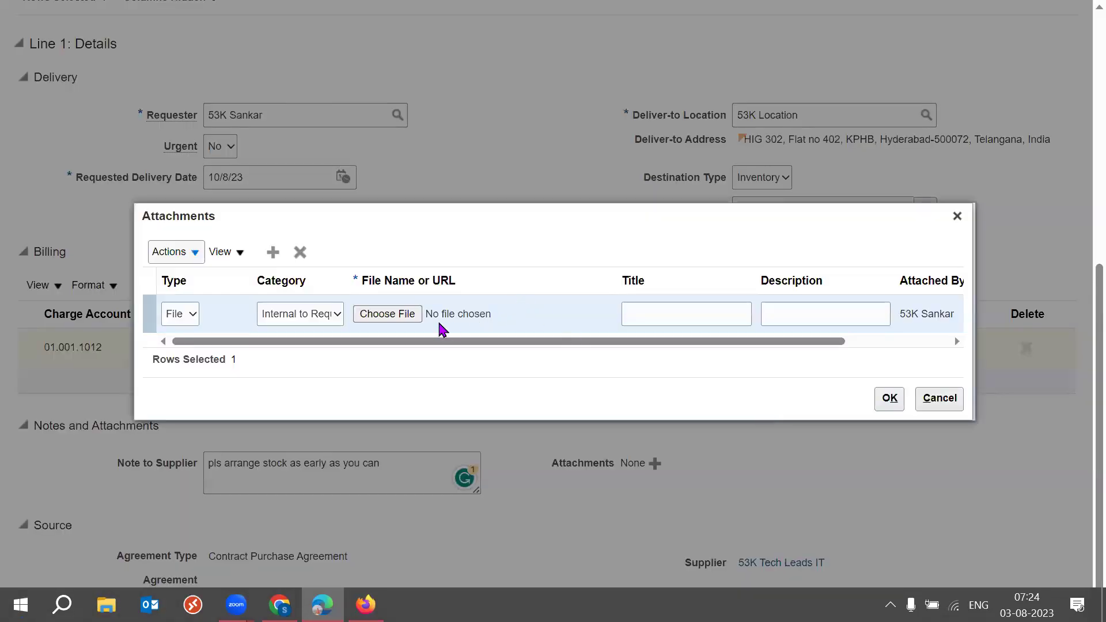
click(320, 315)
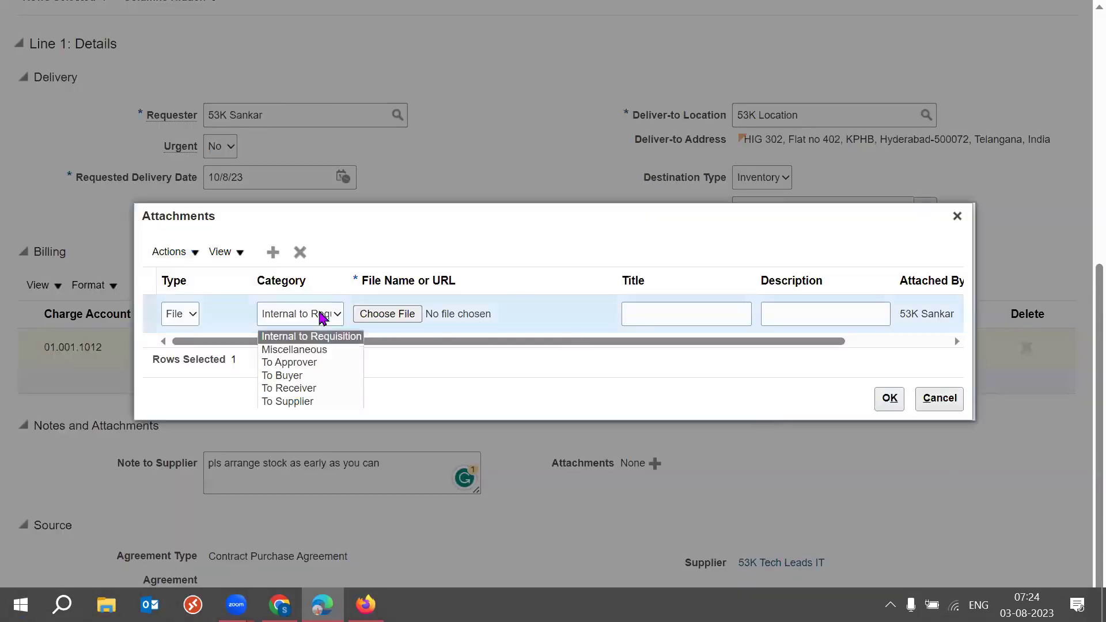
click(311, 401)
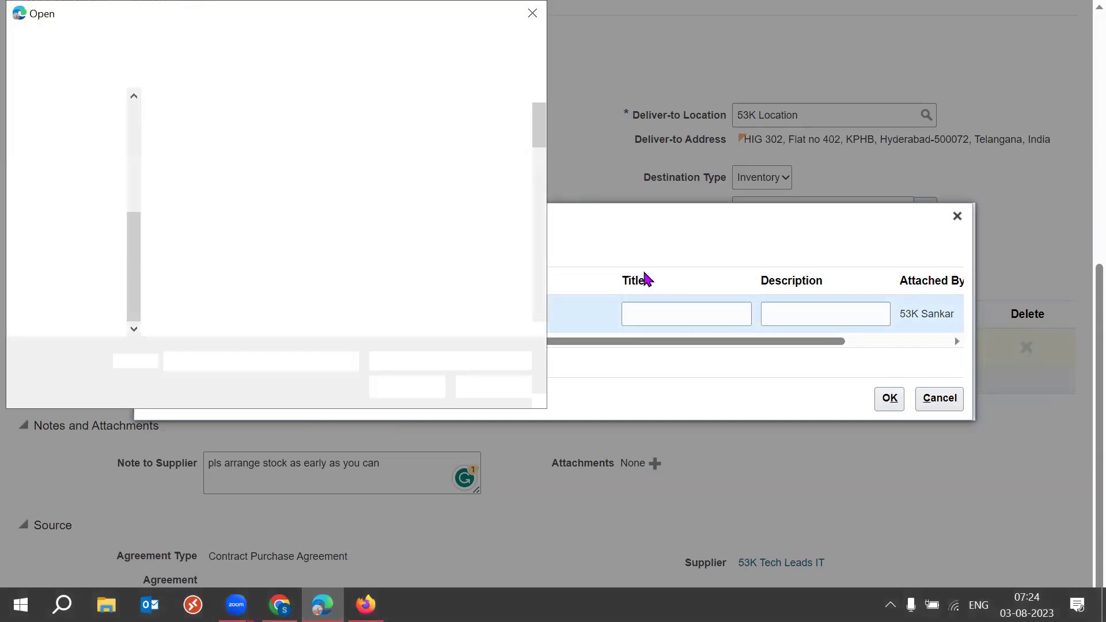
drag(543, 144, 542, 200)
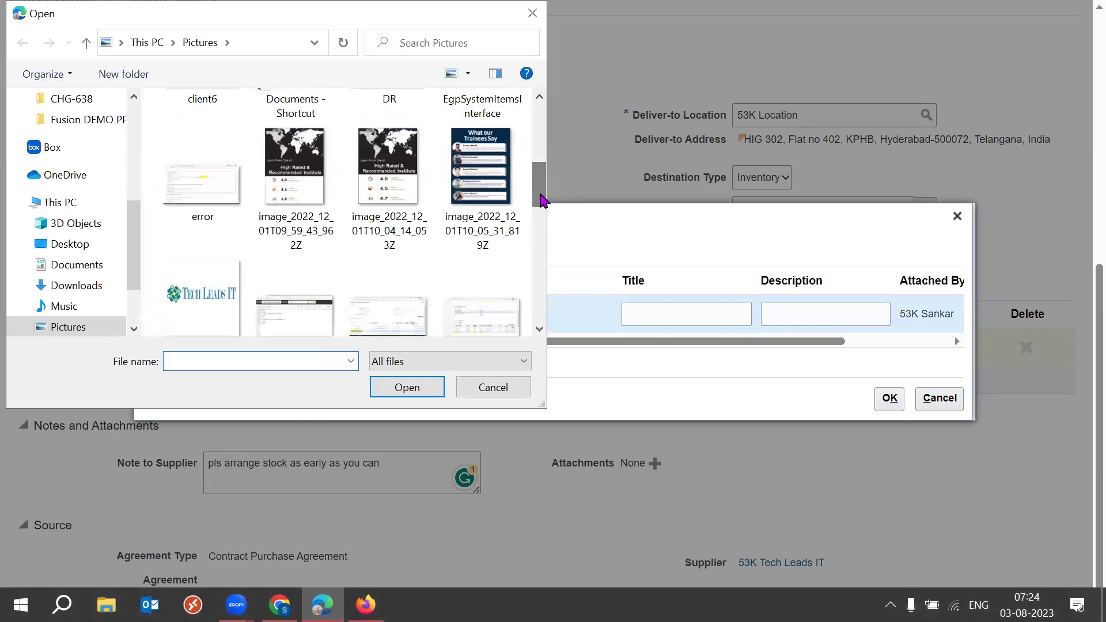
click(211, 212)
click(395, 383)
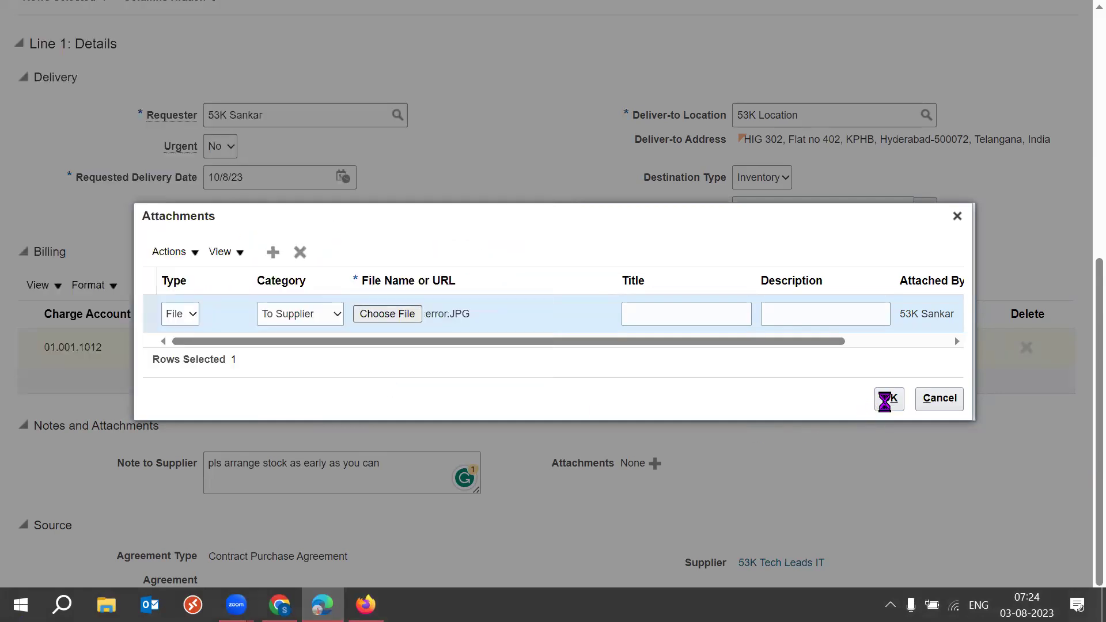
click(888, 400)
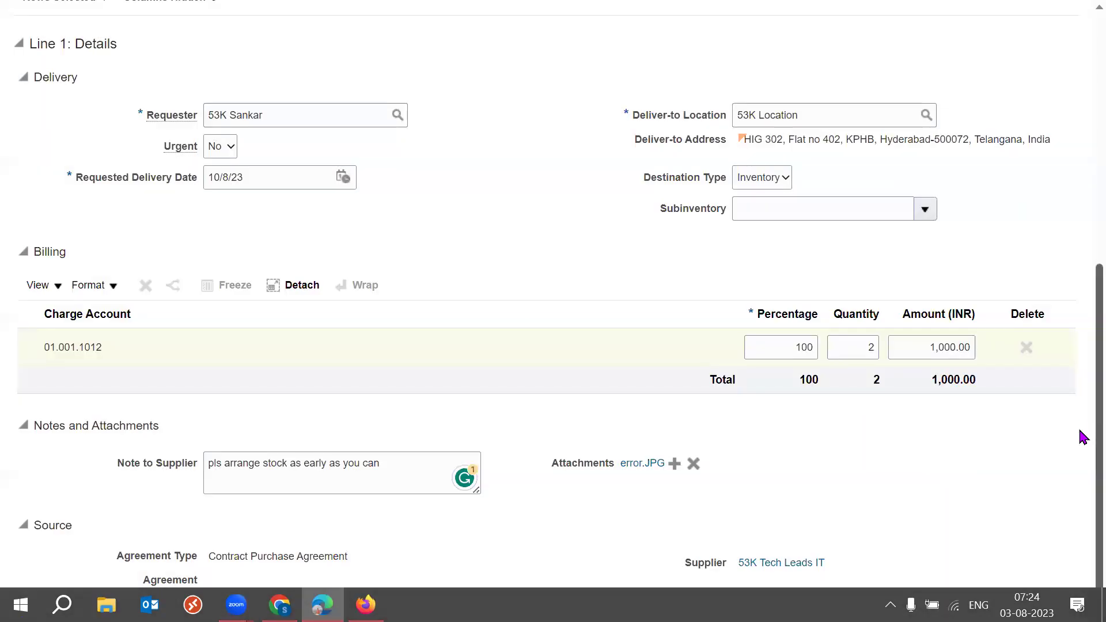
Open requisition line 1 for editing and try the new supplier option, examining the supplier, site and contact fields
scroll(1081, 360, up, 5)
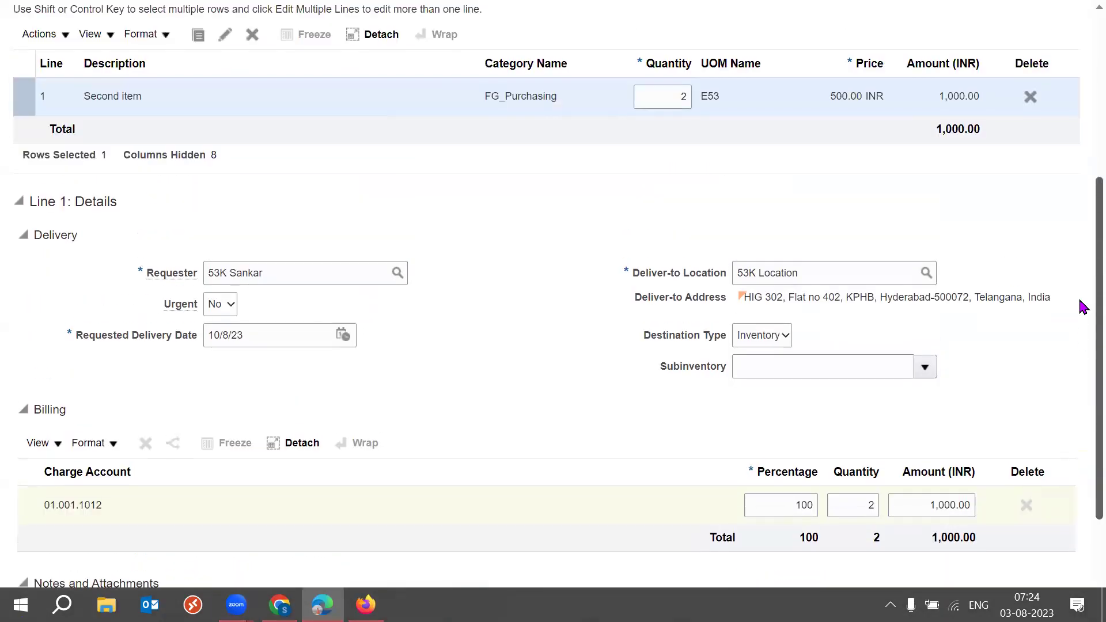
scroll(1081, 288, down, 2)
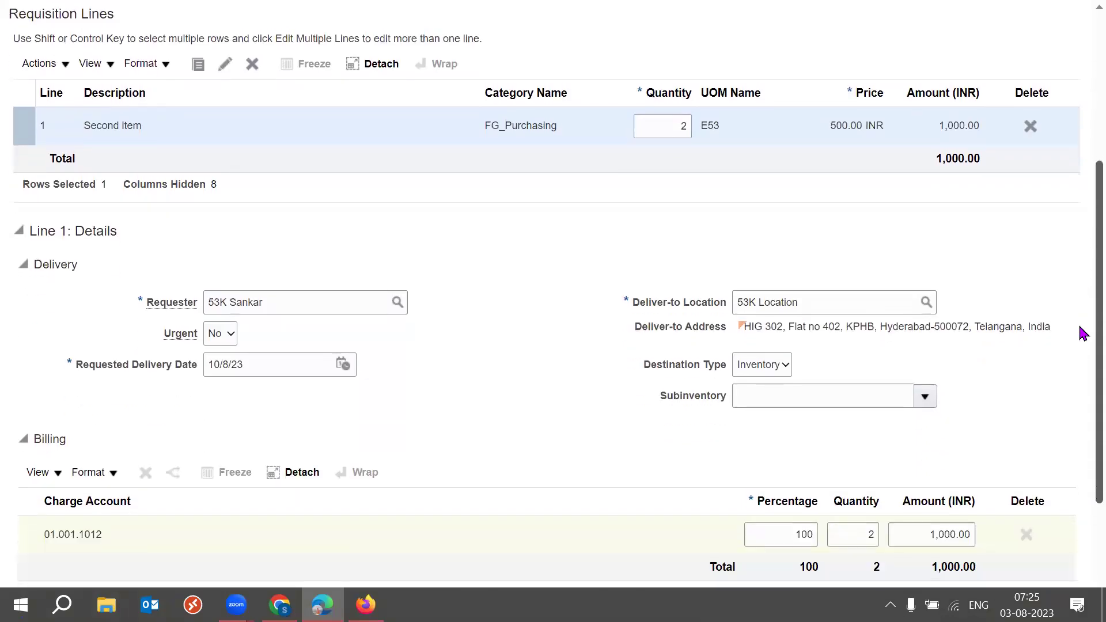
scroll(1079, 461, down, 3)
scroll(1082, 288, up, 5)
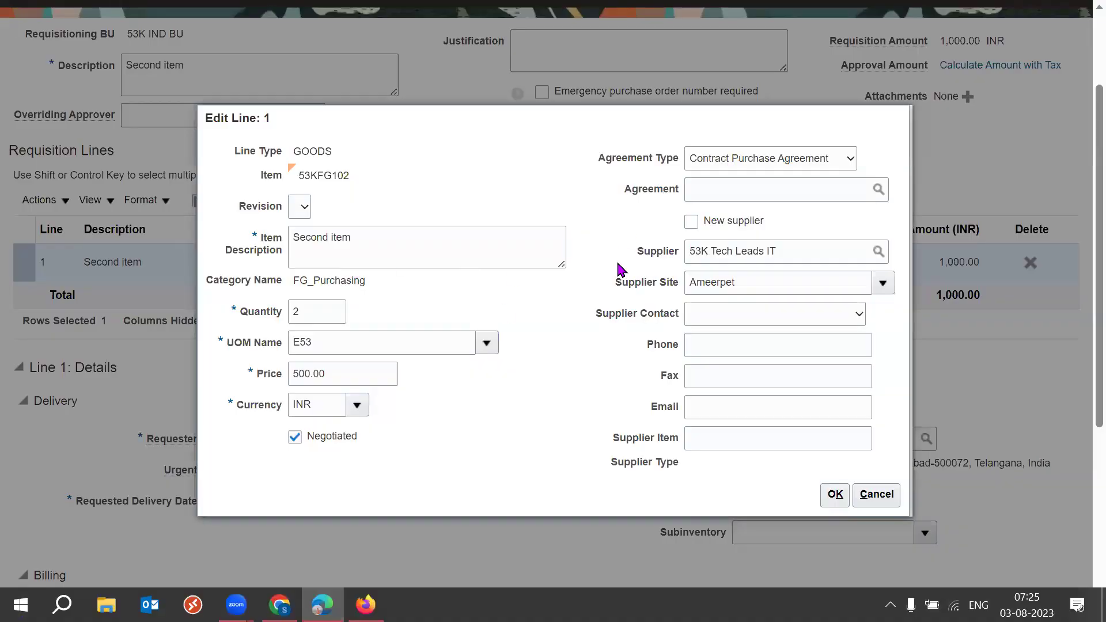
triple_click(797, 254)
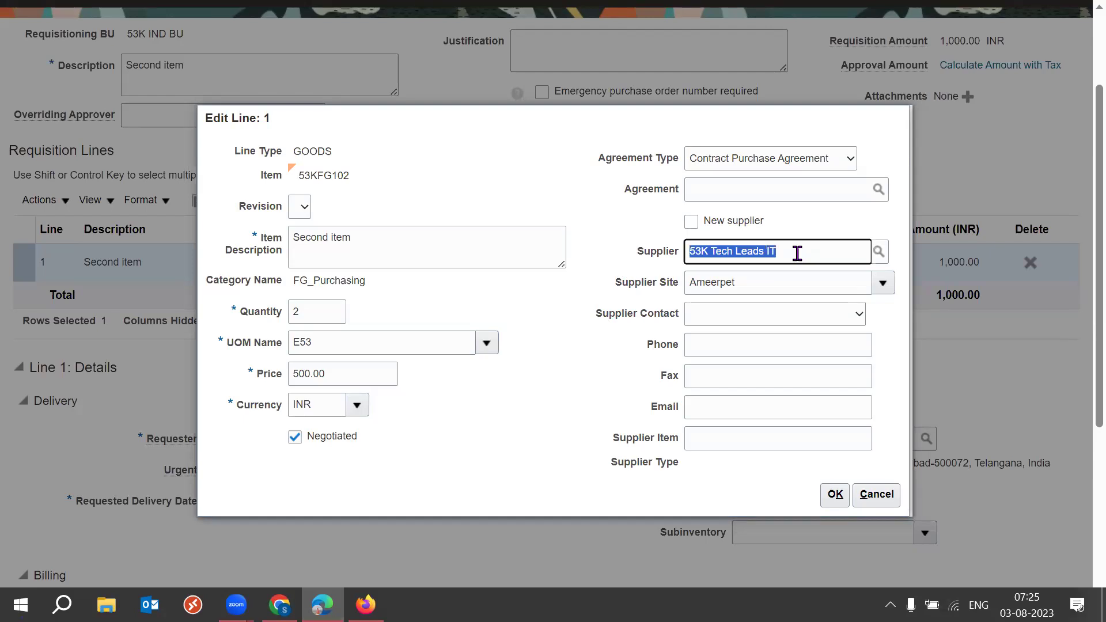
click(696, 227)
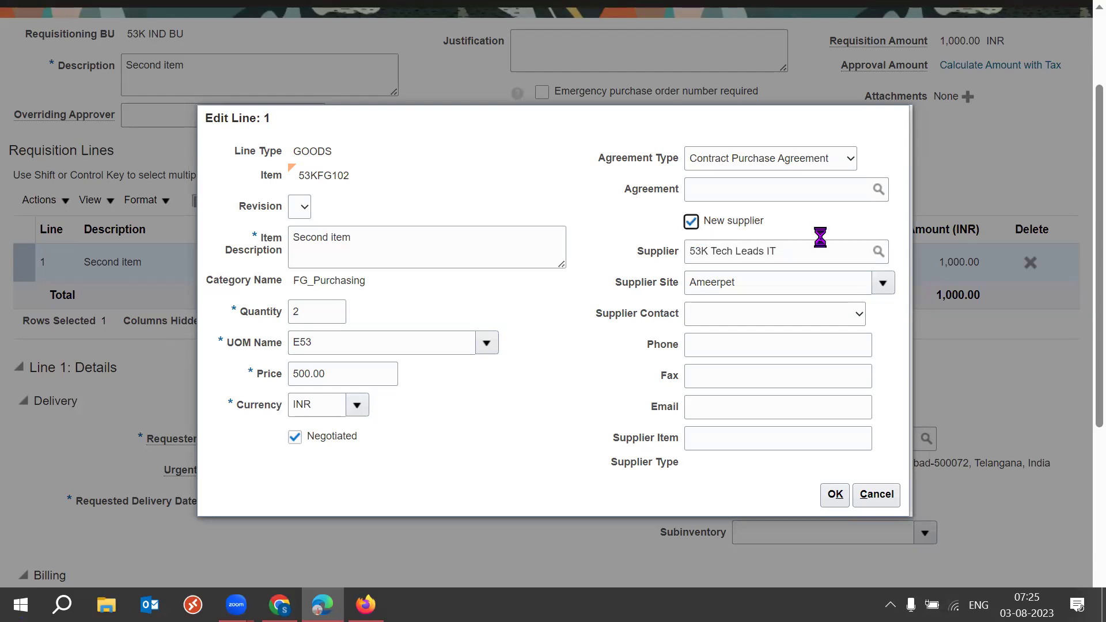
click(776, 247)
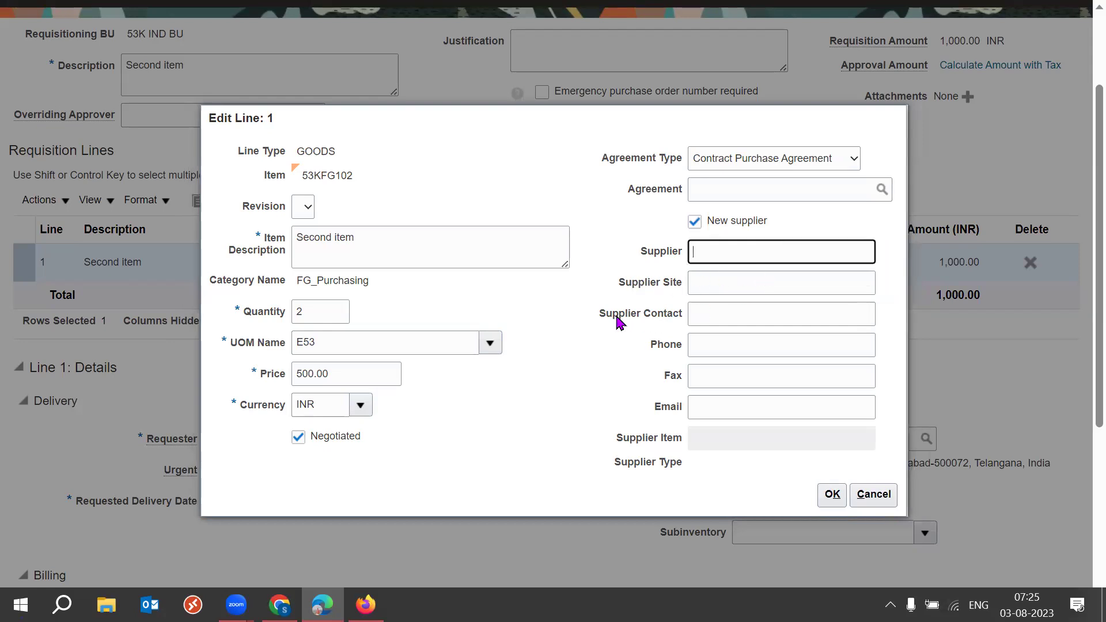
drag(618, 320, 683, 326)
drag(641, 252, 688, 318)
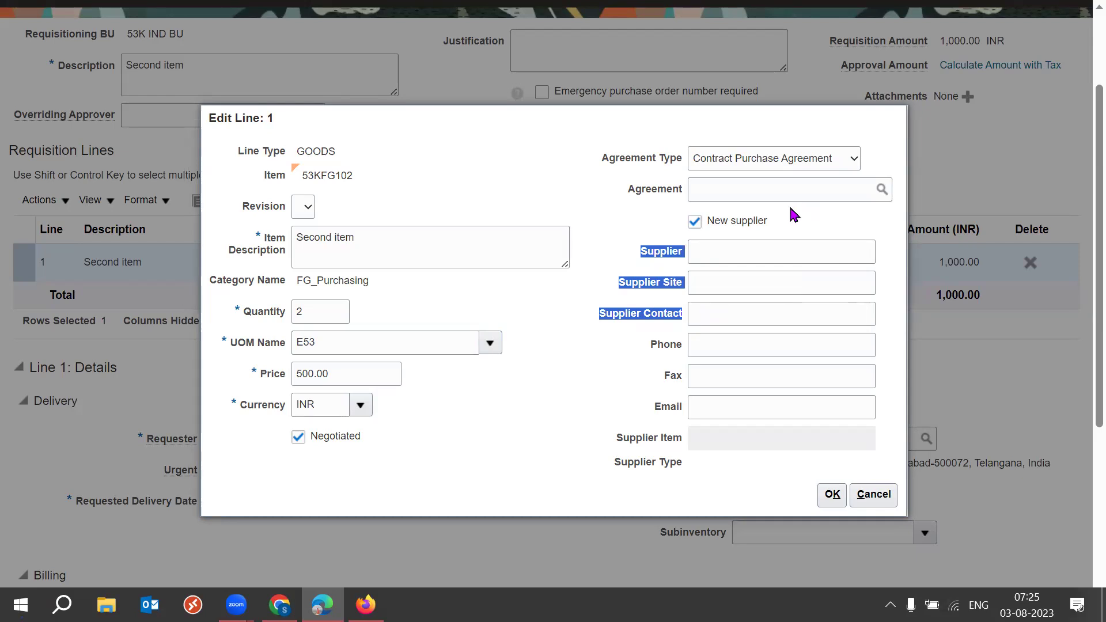
Turn off the new supplier option, select 53K Tech Leads IT with site Ameerpet again and apply the line edit
click(742, 224)
click(768, 256)
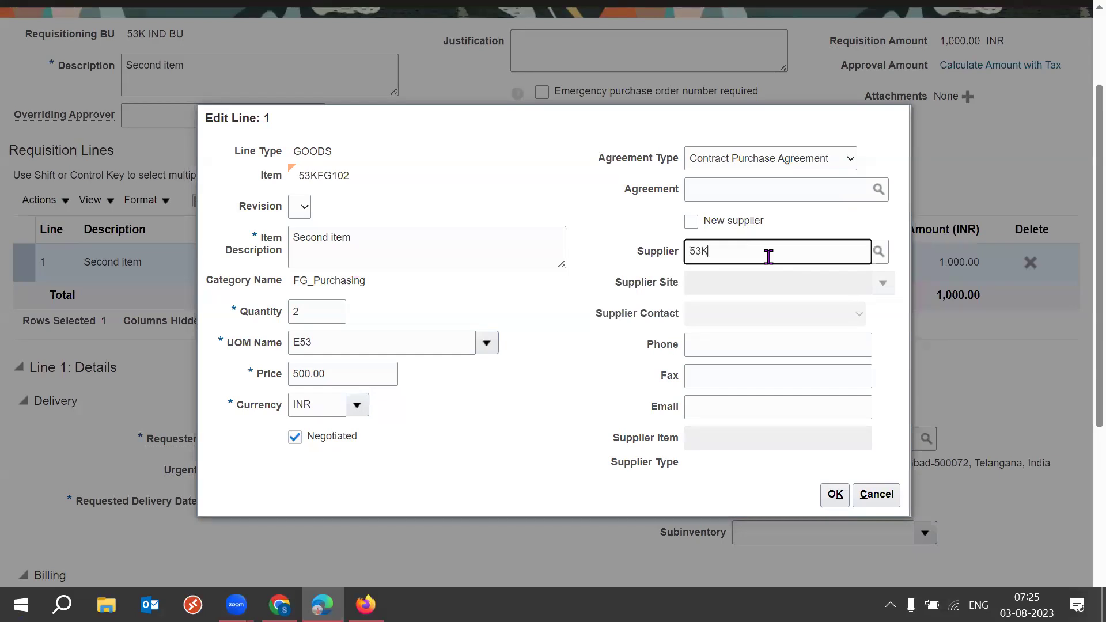
click(752, 281)
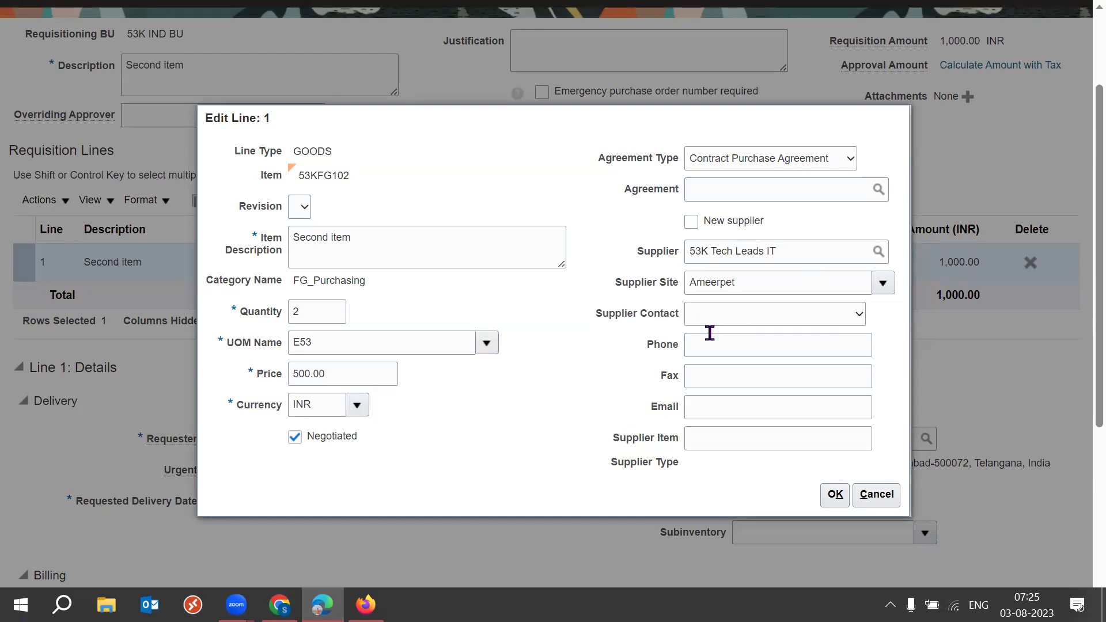
click(835, 496)
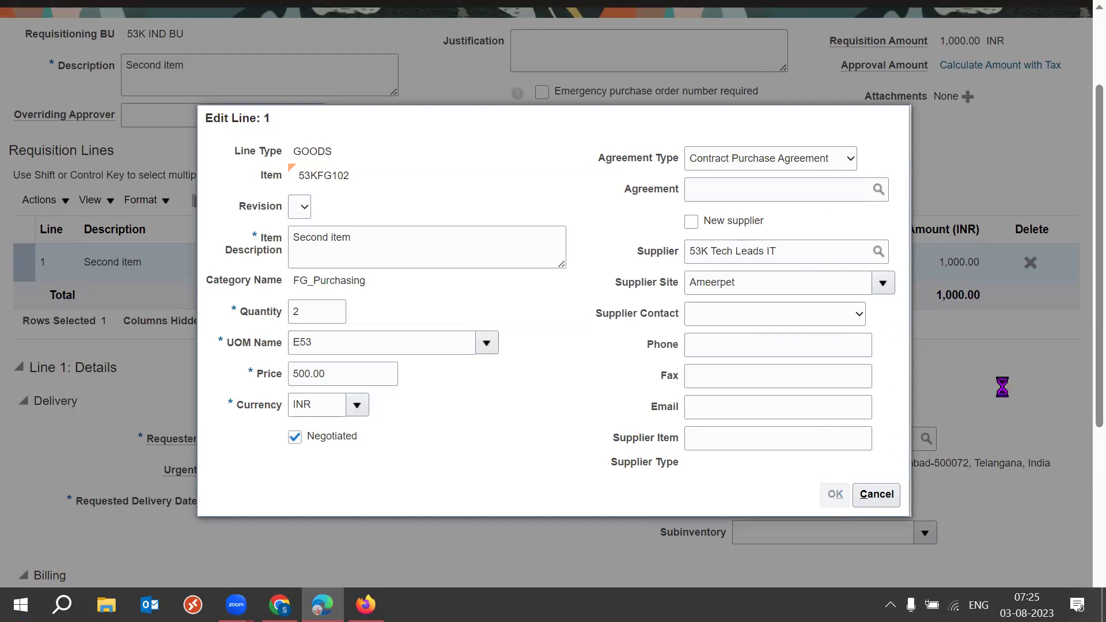
Review the line's delivery, billing, attachment and source details, and check its supplier in the line editor without changing anything
scroll(1080, 354, down, 6)
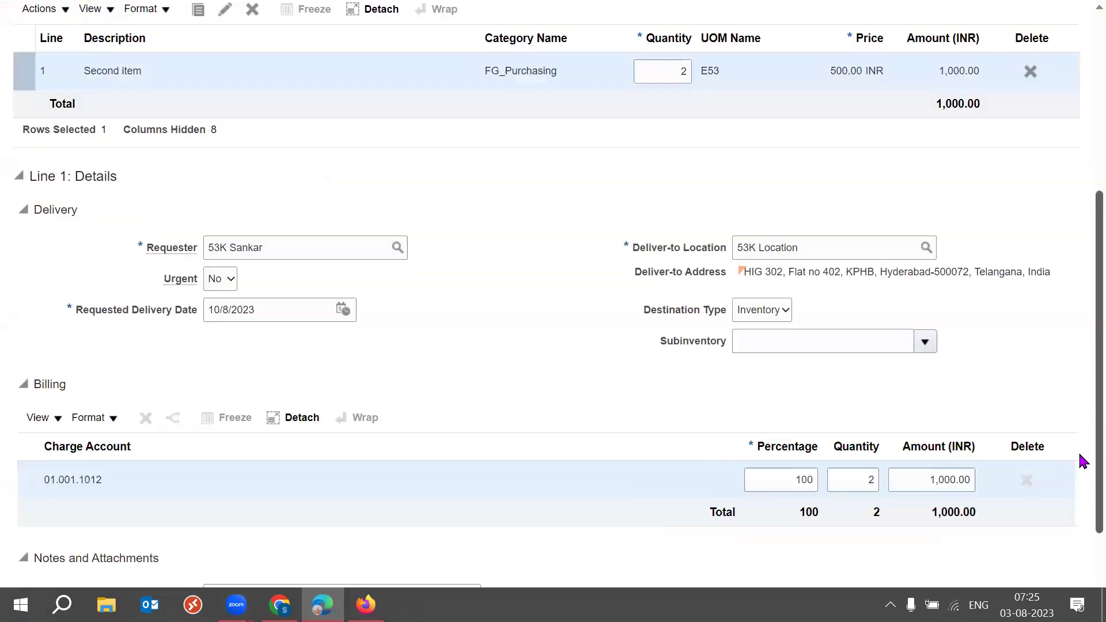
scroll(1080, 513, up, 5)
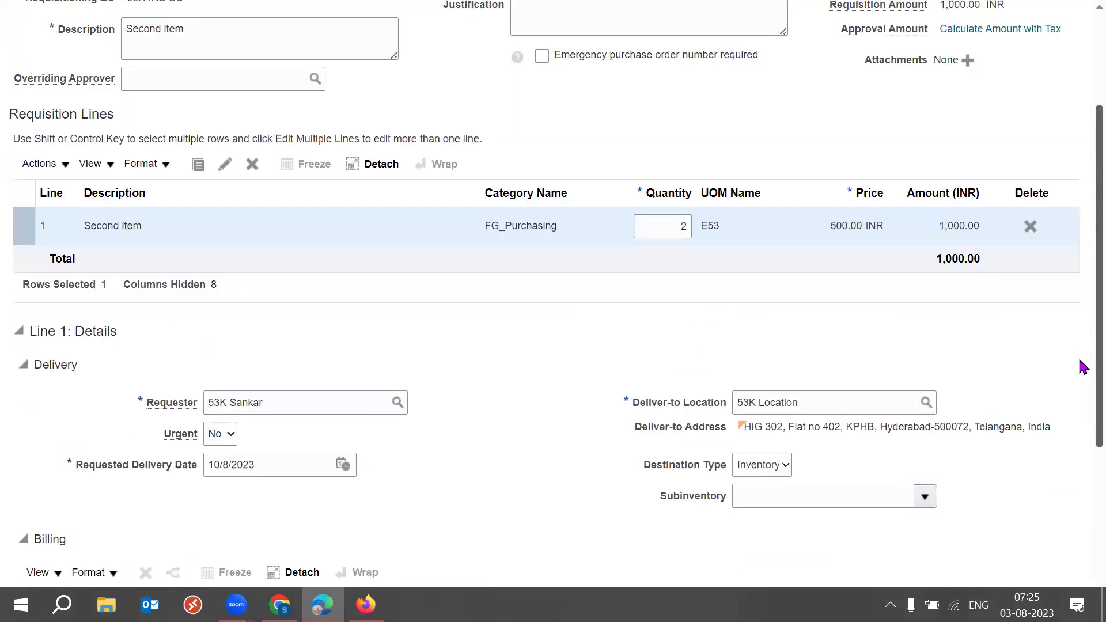
scroll(1083, 381, down, 1)
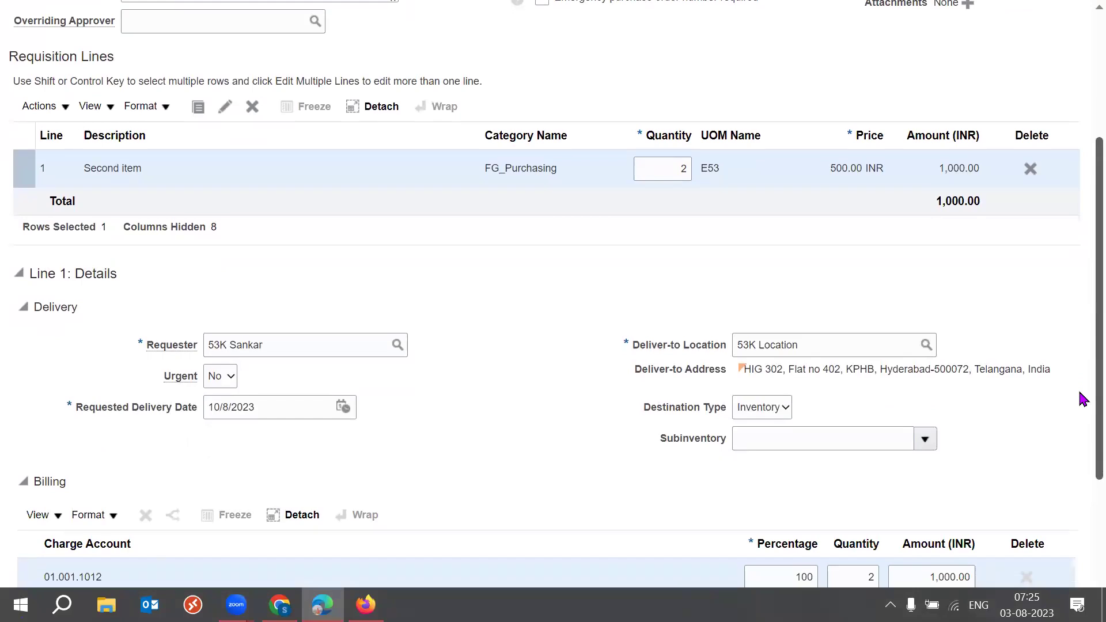
scroll(1081, 412, down, 4)
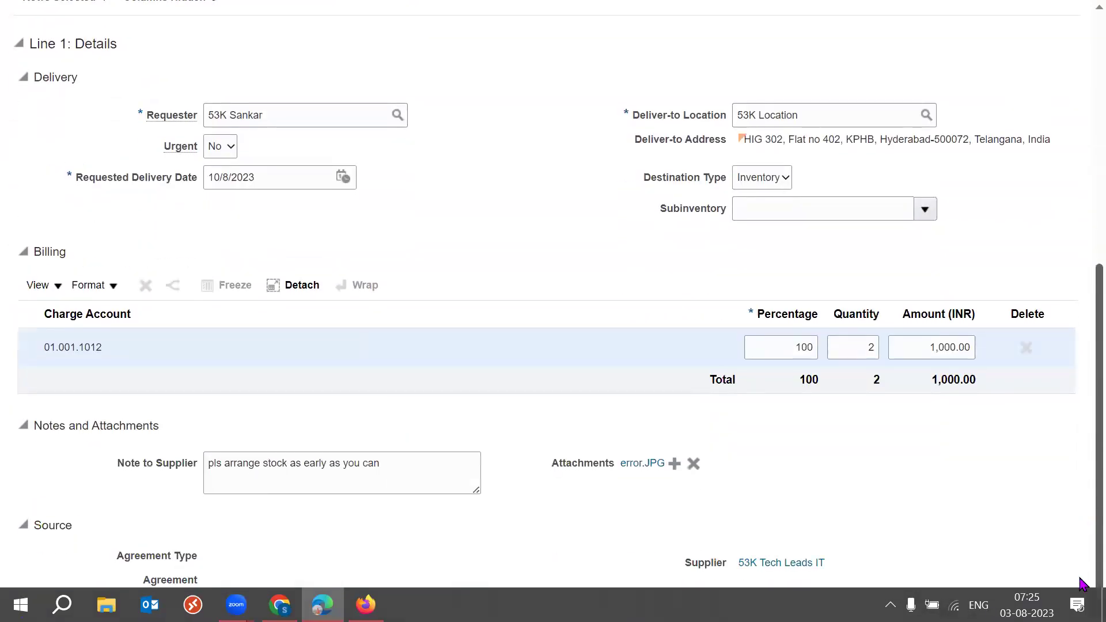
scroll(1079, 469, up, 6)
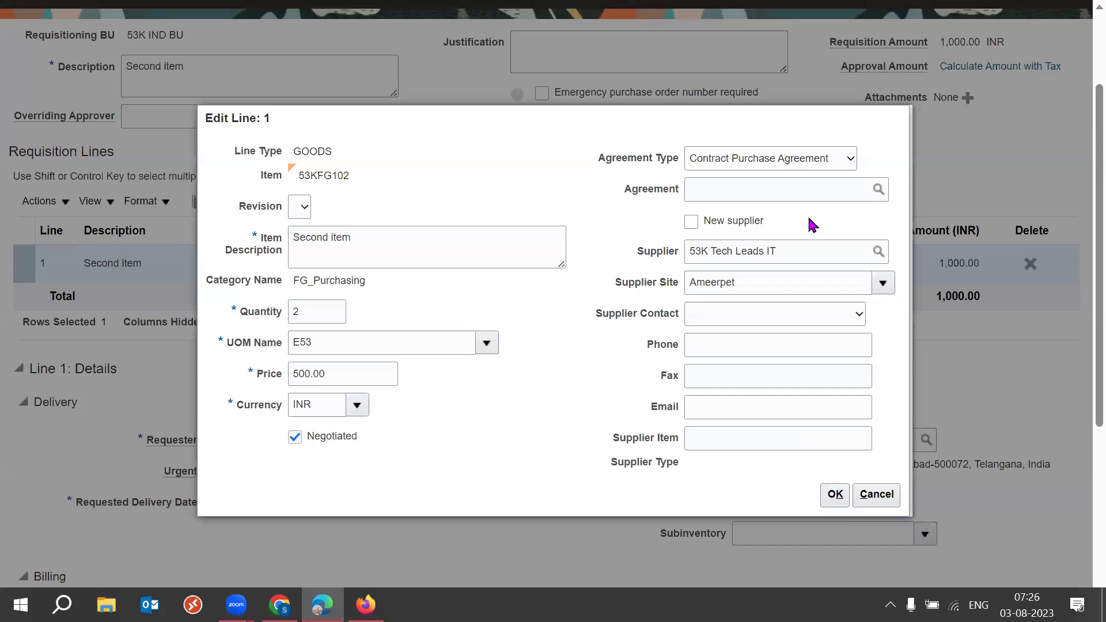
click(876, 494)
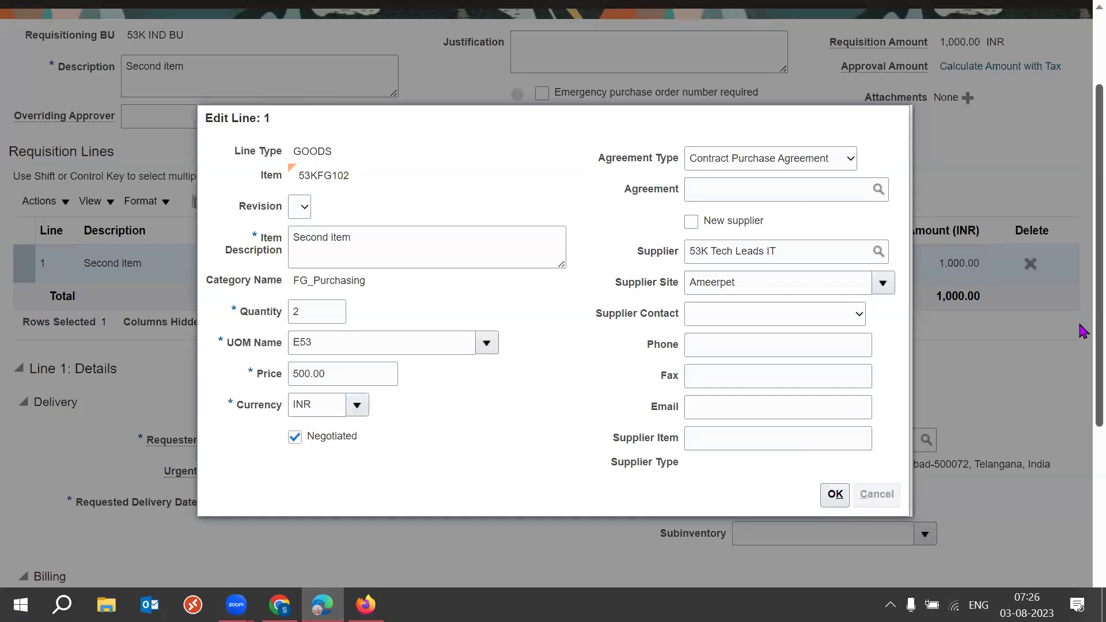
Save the requisition and generate its PDF, blocking the site from downloading multiple files
scroll(1079, 259, up, 2)
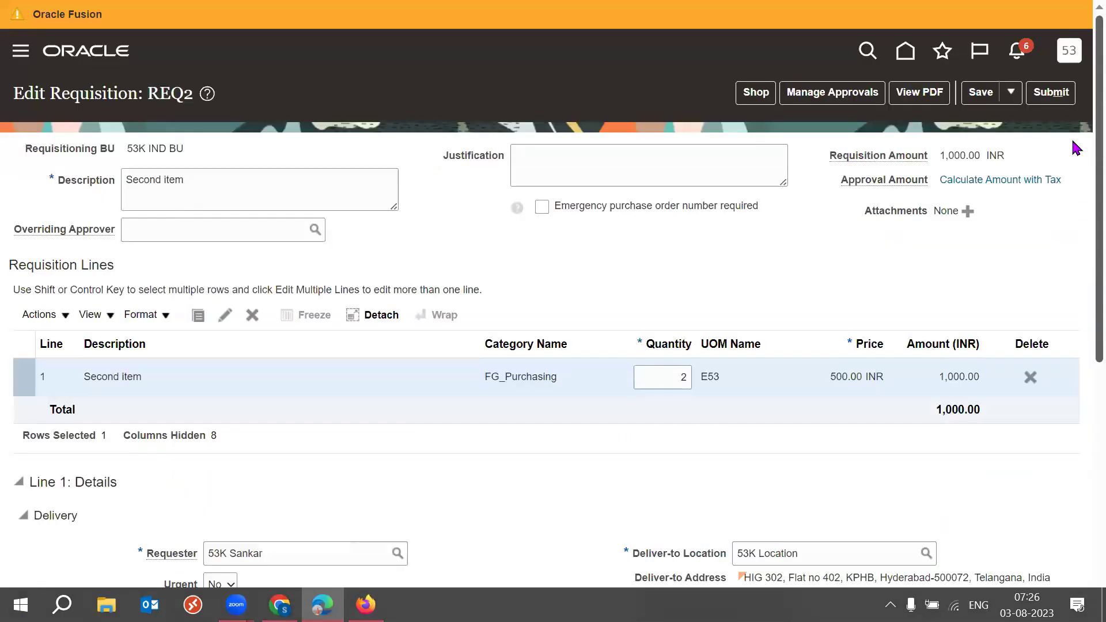
click(981, 94)
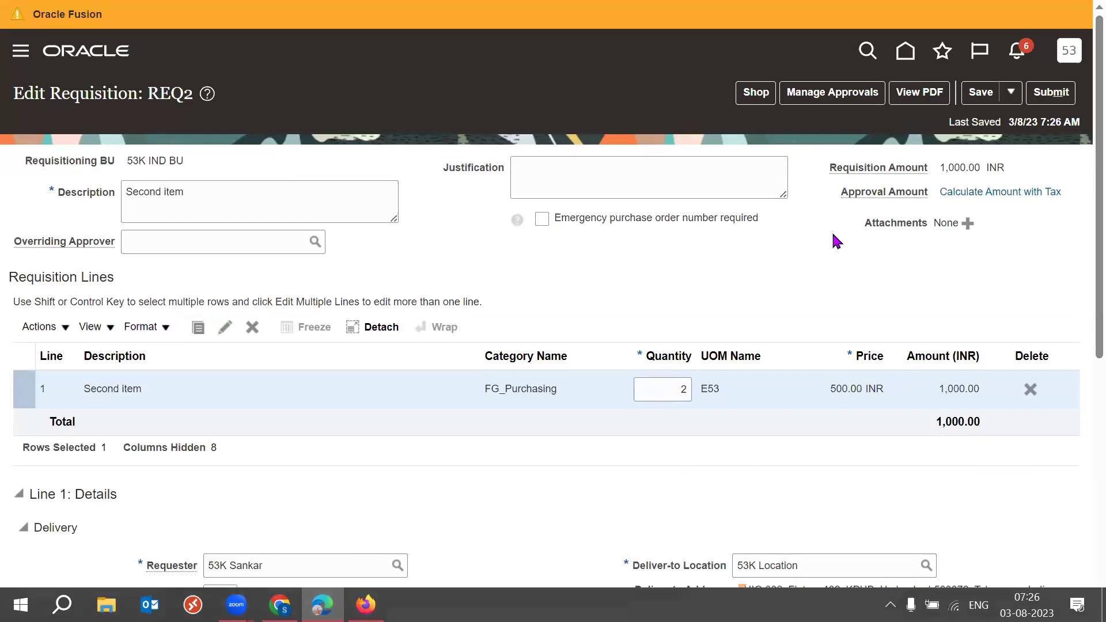
key(F11)
click(928, 192)
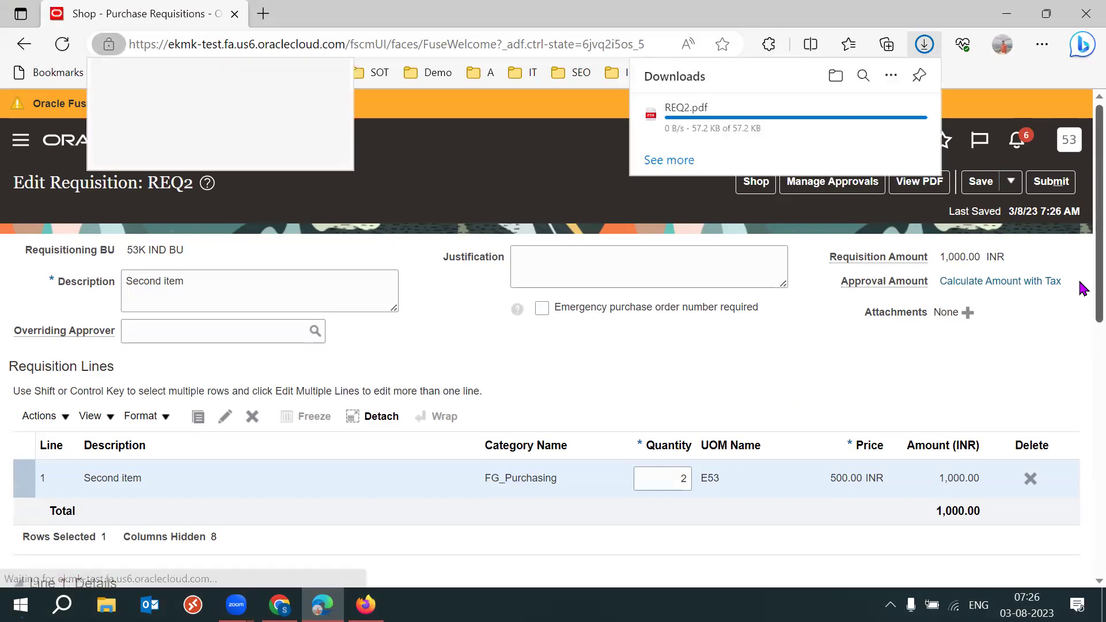
scroll(1081, 390, down, 5)
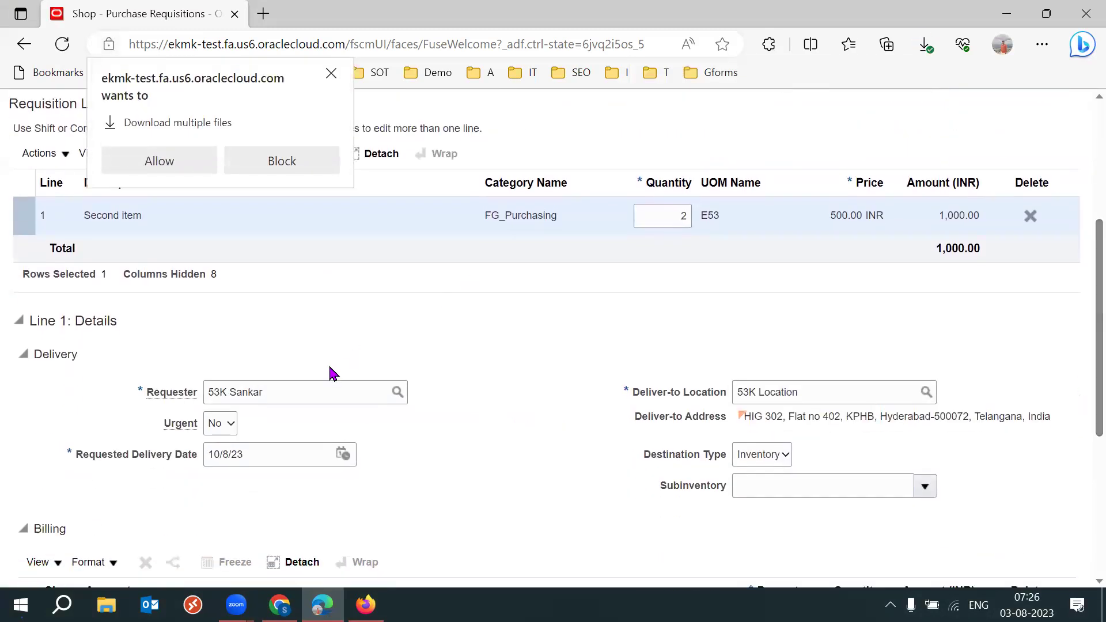
click(282, 161)
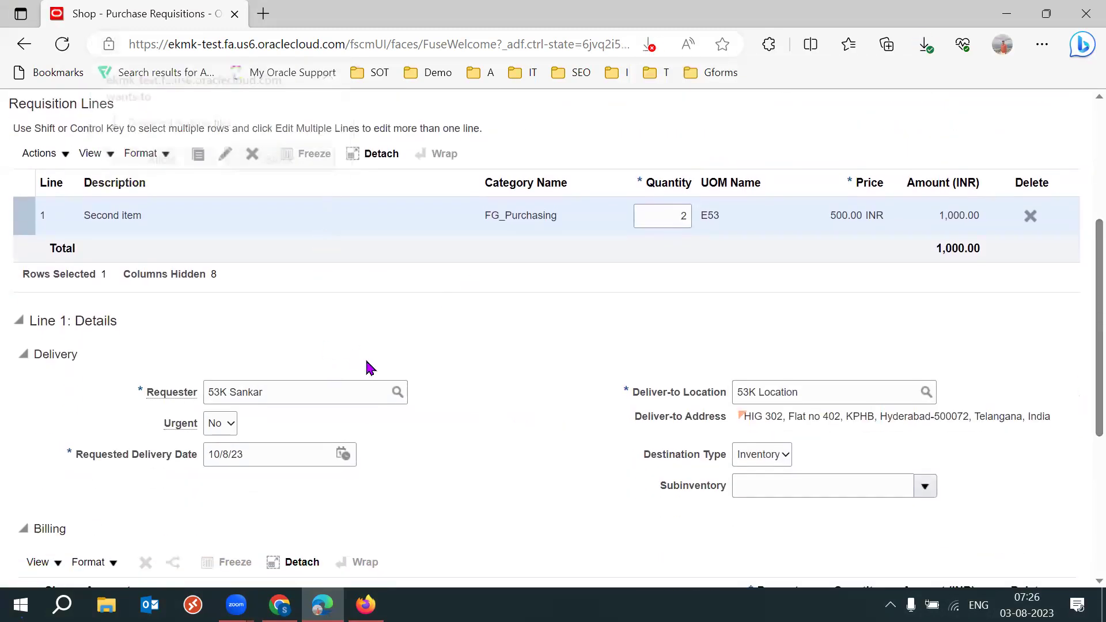
Check the requester in the line's delivery details and open the browser's download list to find REQ2.pdf
triple_click(323, 388)
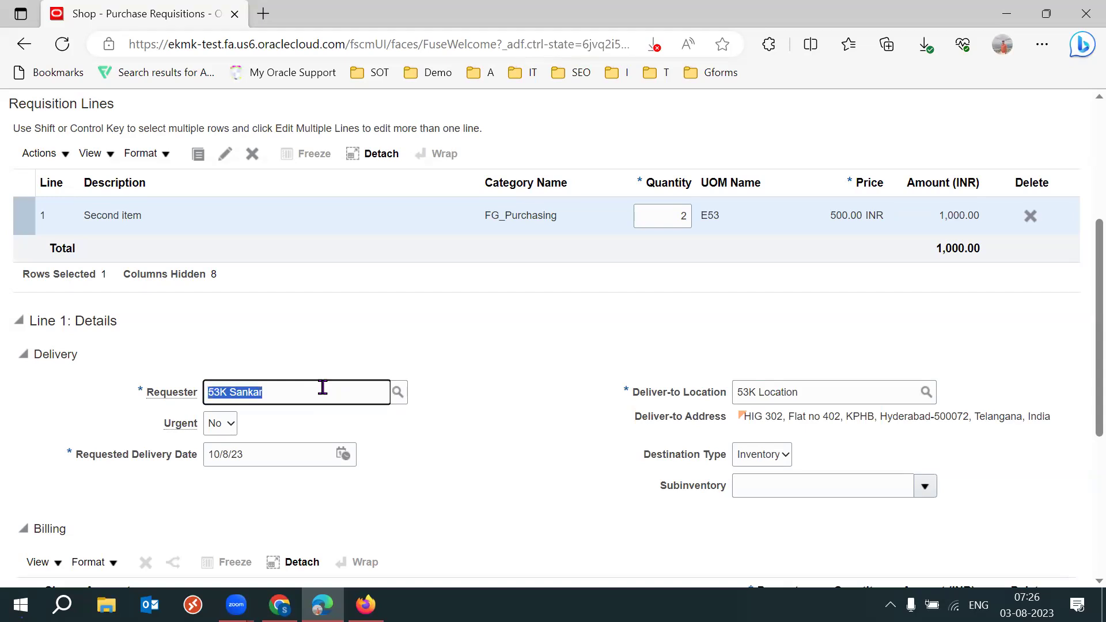
click(602, 368)
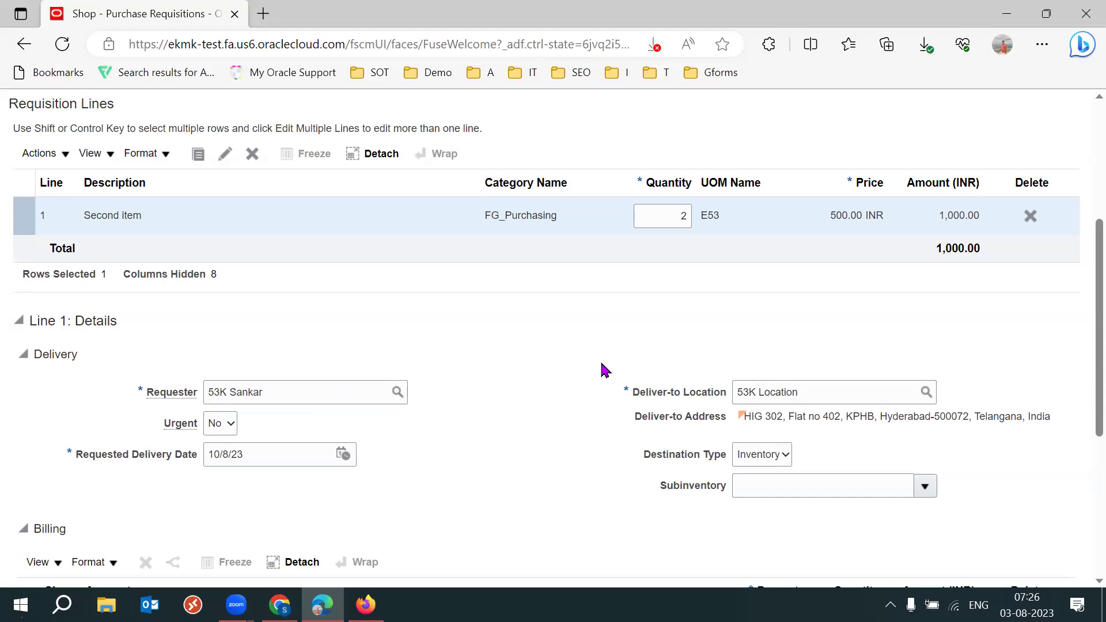
scroll(1082, 212, up, 1)
scroll(1081, 212, up, 3)
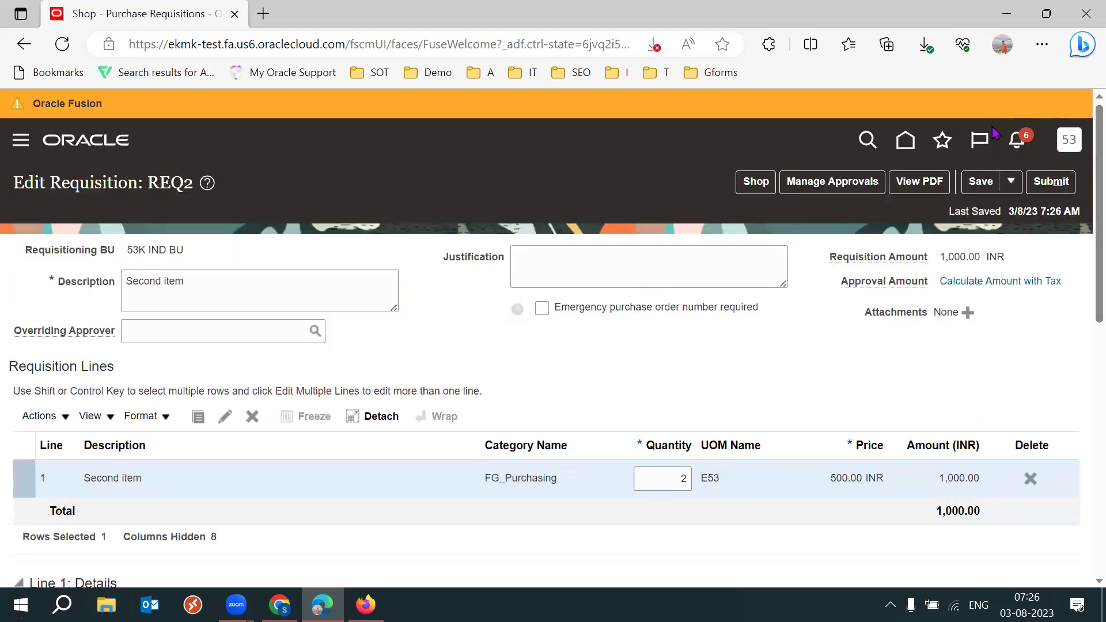
click(1048, 53)
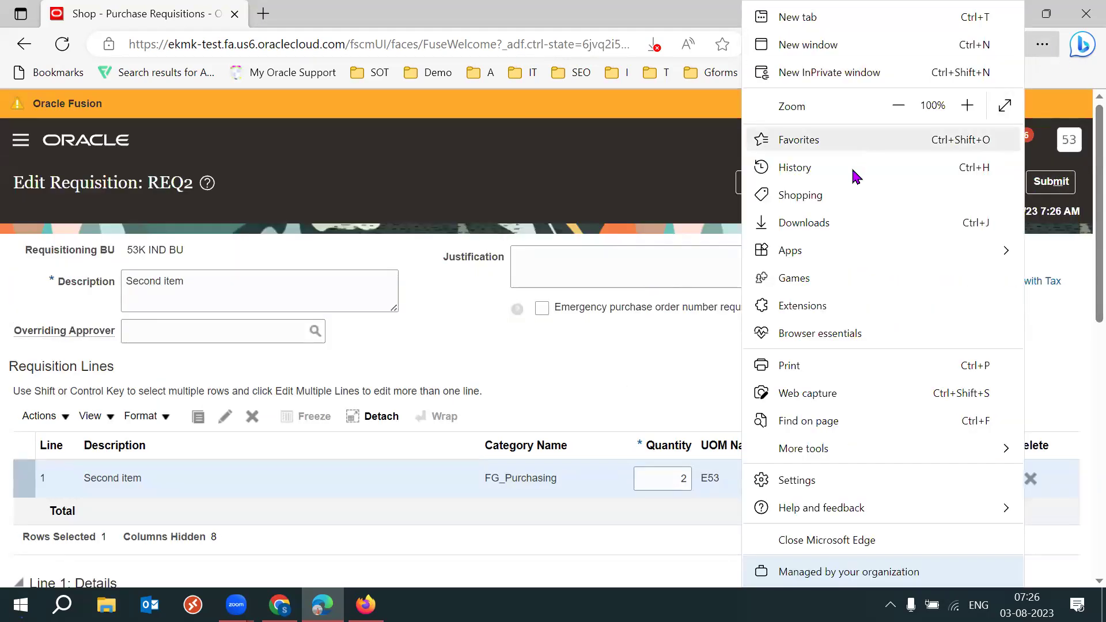
click(852, 222)
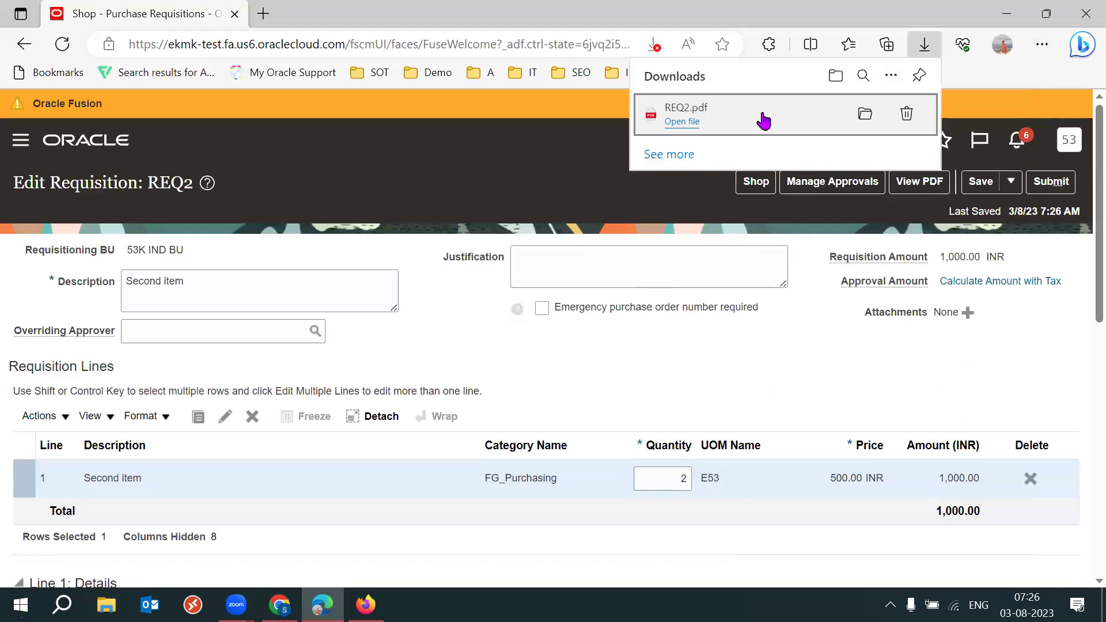
Open the downloaded REQ2.pdf and review its header, line, delivery, supplier note and attachment details
click(764, 119)
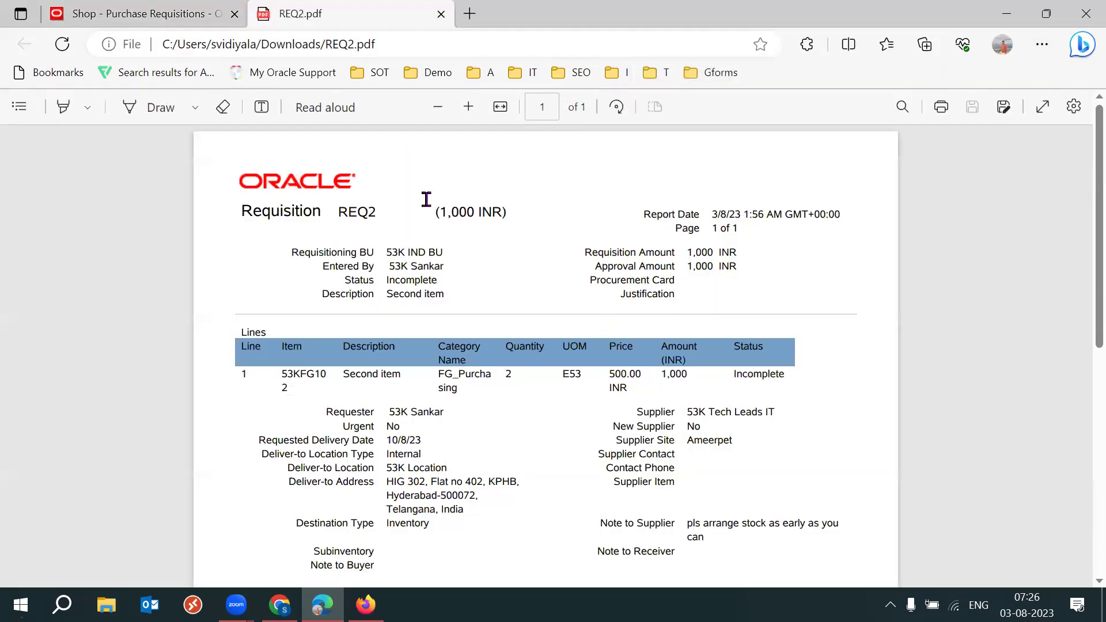
click(473, 109)
scroll(514, 332, down, 1)
scroll(514, 332, down, 4)
scroll(514, 332, up, 5)
scroll(516, 333, down, 1)
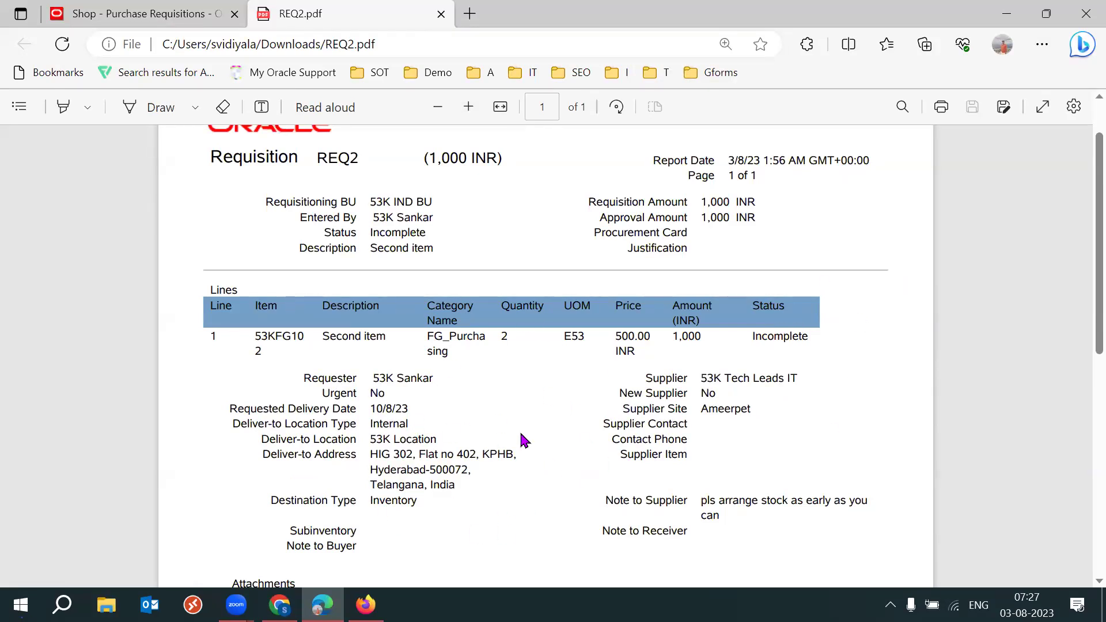
scroll(523, 440, down, 3)
scroll(523, 439, up, 5)
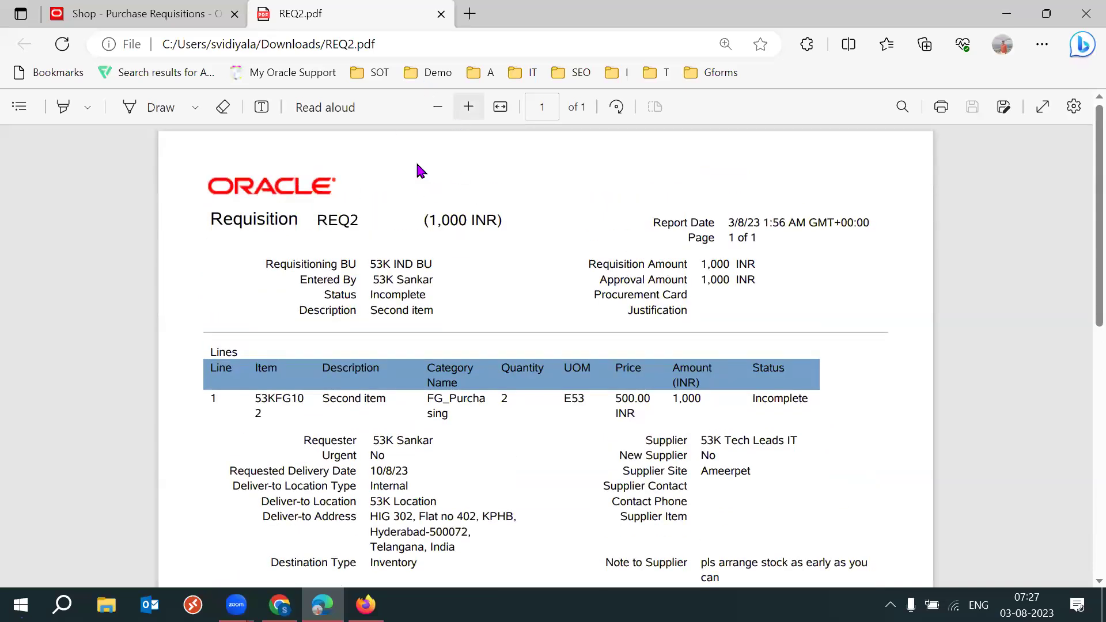
Return to the requisition, examine its approval stages and participants in Manage Approvals, and go back to editing
key(ctrl+shift+Tab)
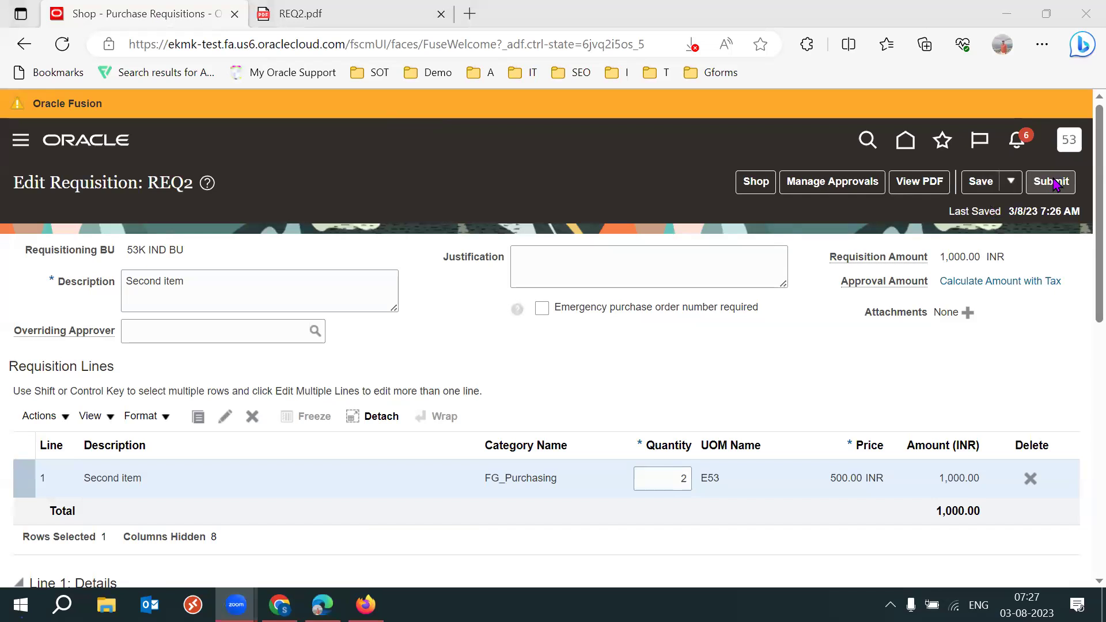
click(835, 185)
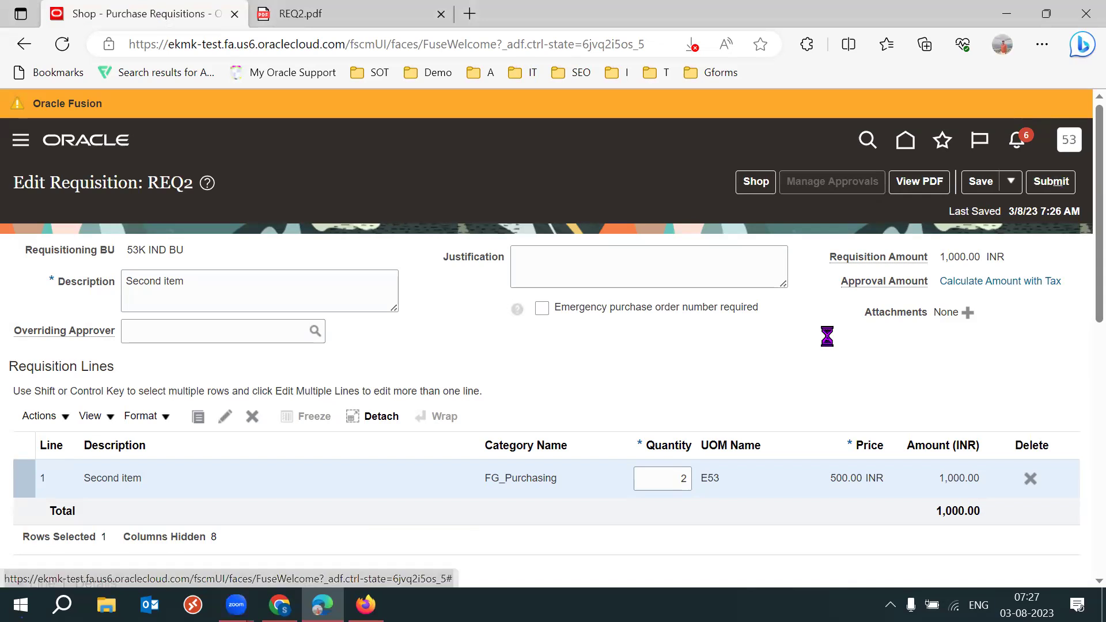
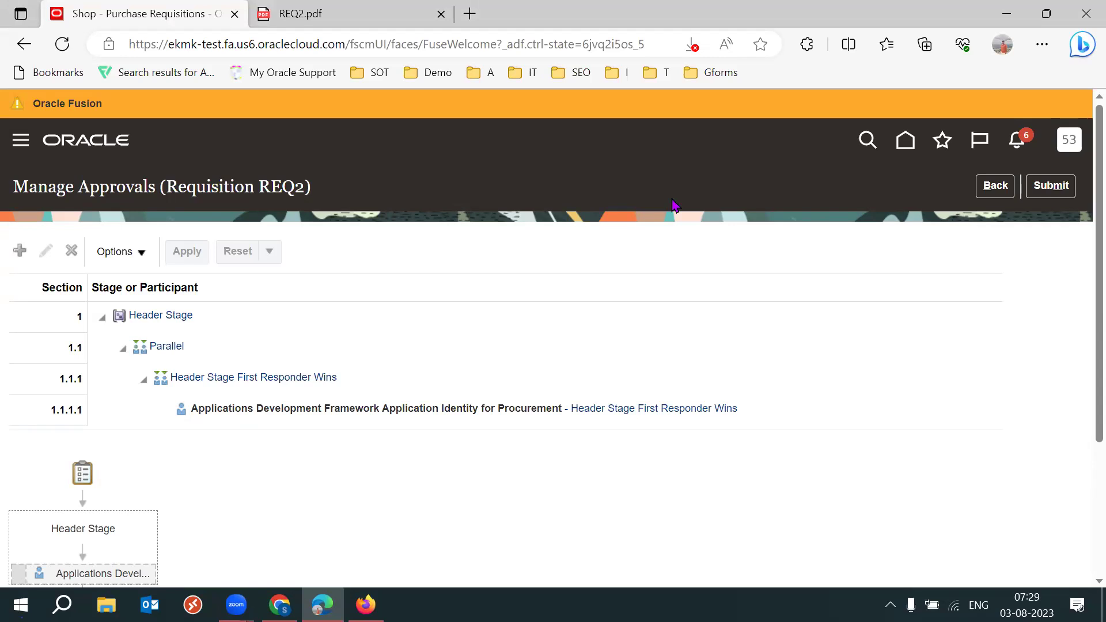
scroll(674, 203, down, 1)
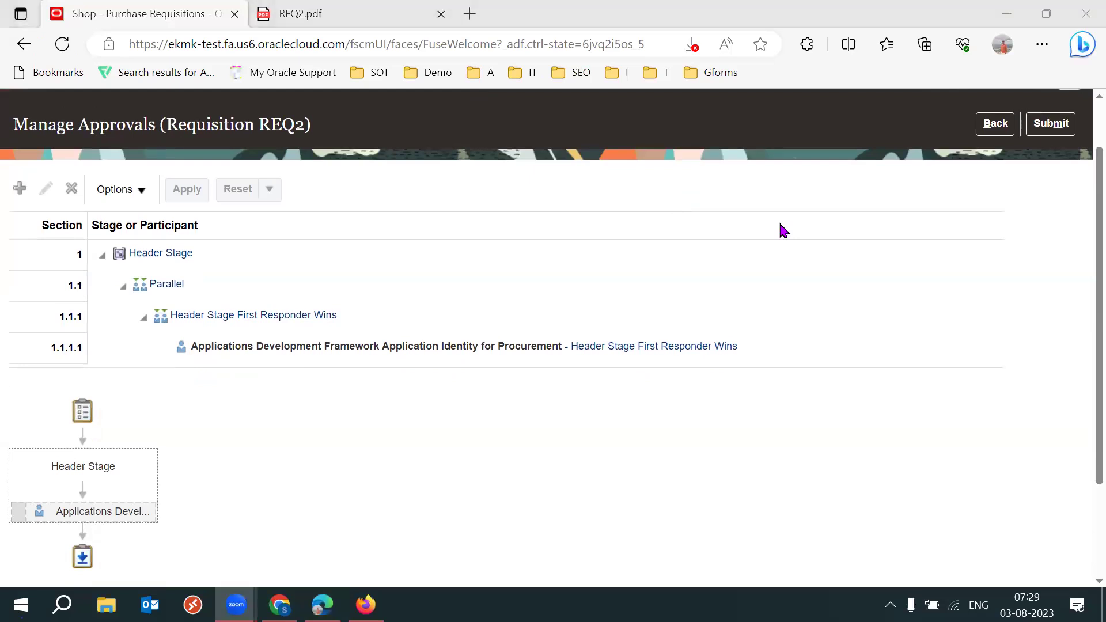
click(995, 123)
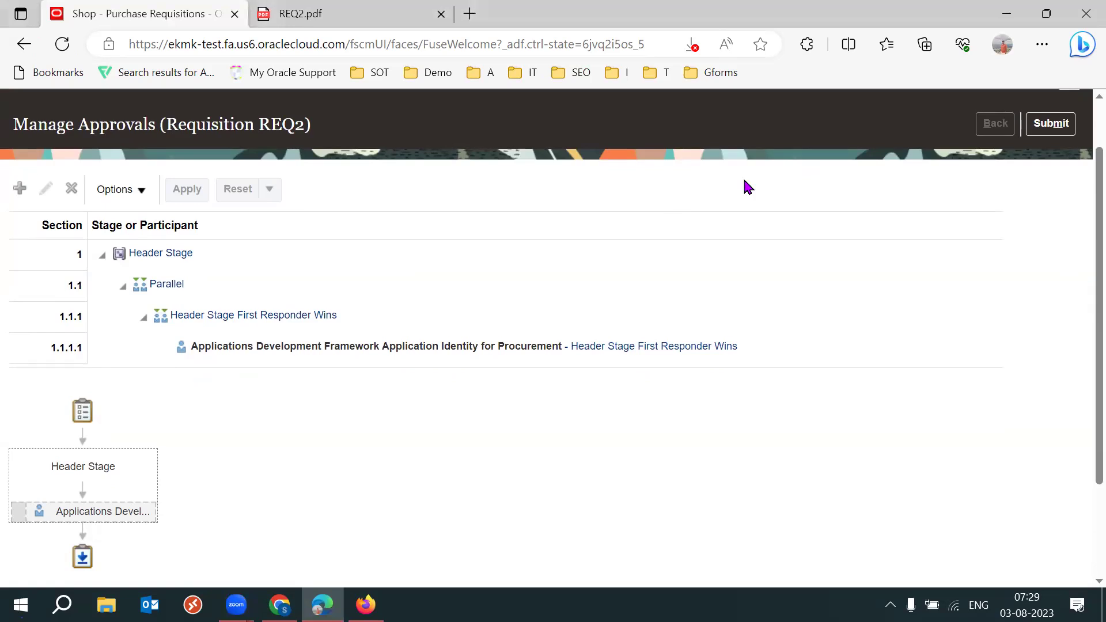
Open requisition line 1 in the line editor and check its Negotiated option, supplier and supplier site
scroll(1081, 287, down, 2)
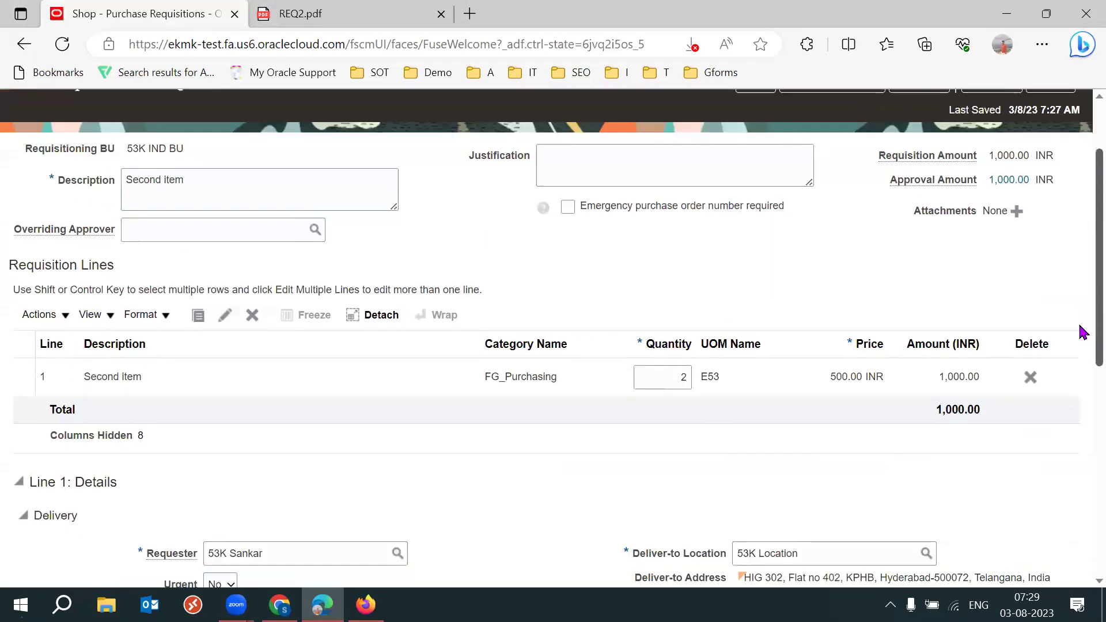
click(336, 365)
click(226, 306)
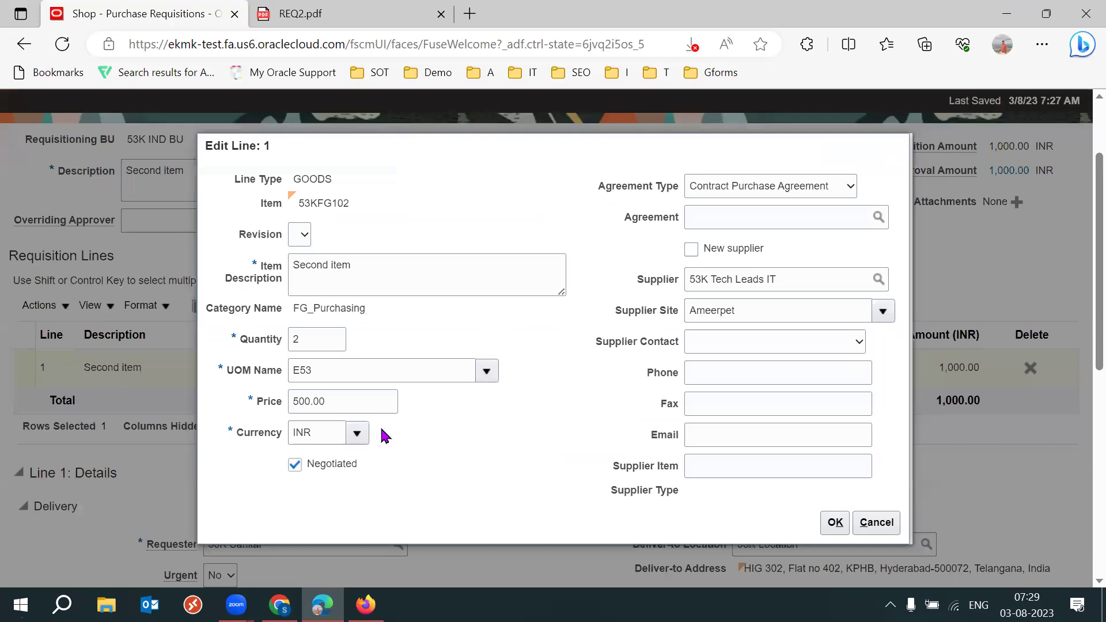
drag(358, 468, 321, 477)
click(451, 483)
drag(399, 469, 316, 464)
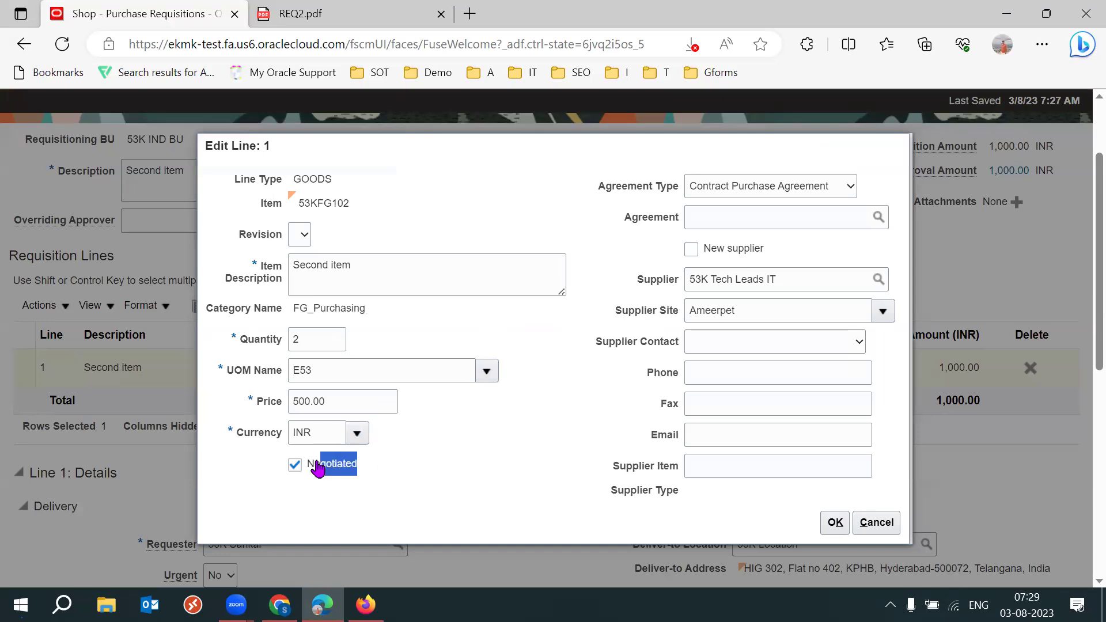
click(459, 481)
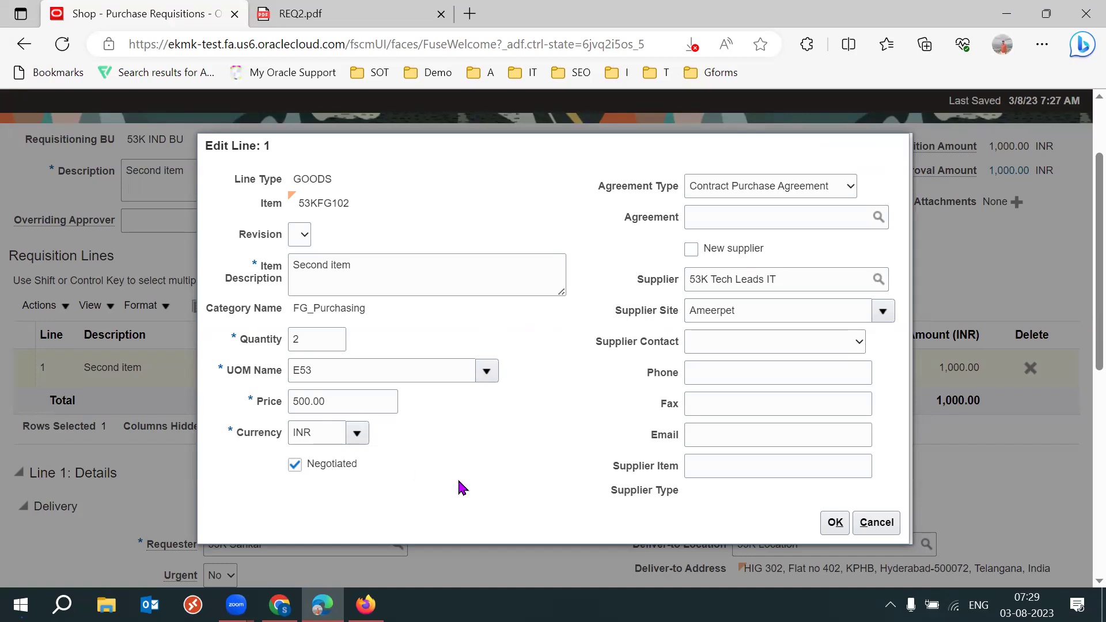
triple_click(798, 282)
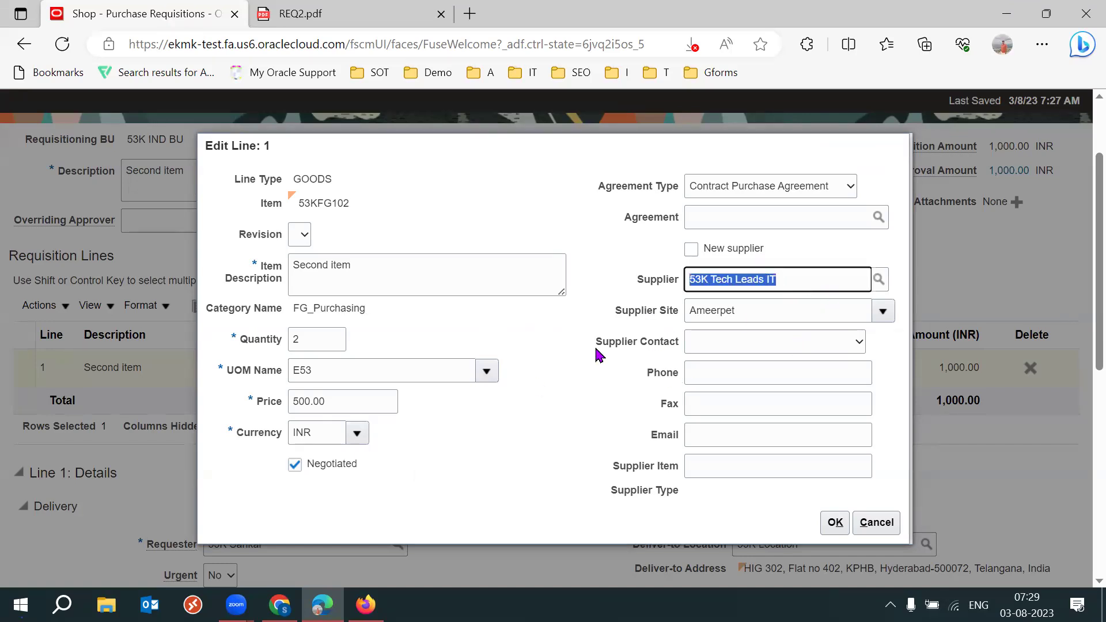
click(773, 309)
click(576, 410)
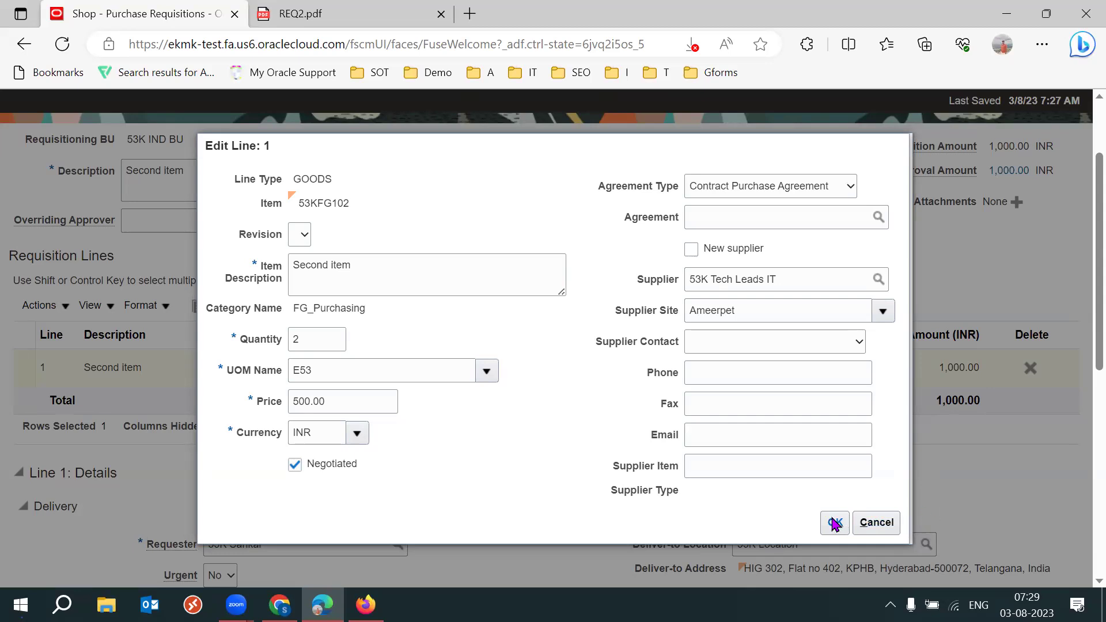
Turn off the Negotiated option for line 1 and apply the line edit
double_click(331, 466)
click(509, 501)
click(309, 468)
drag(352, 464, 301, 470)
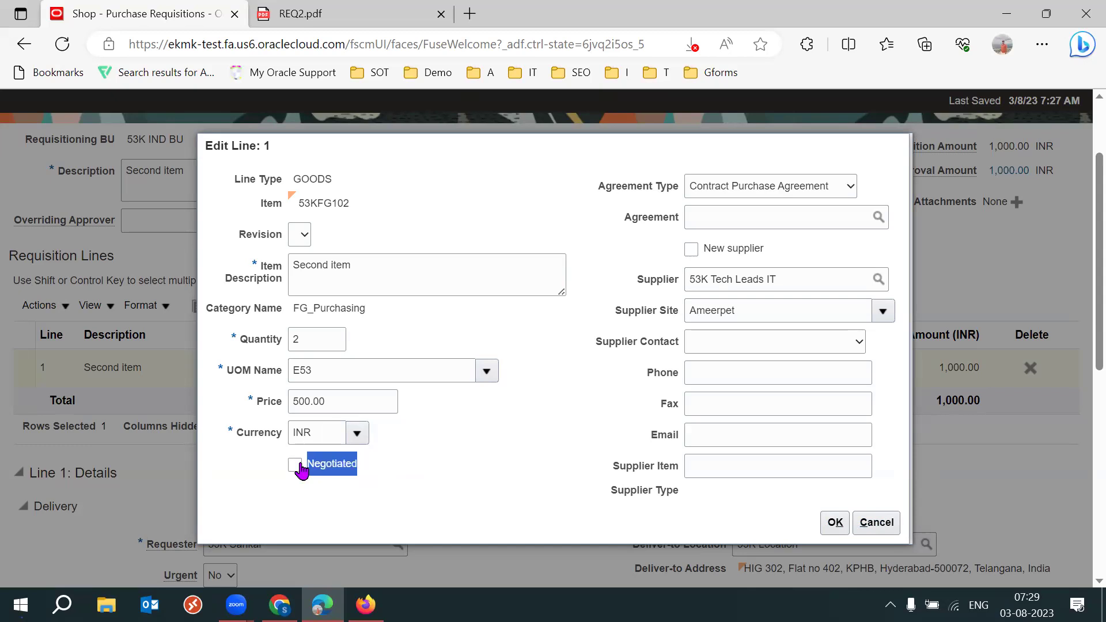
click(478, 468)
double_click(335, 470)
click(396, 487)
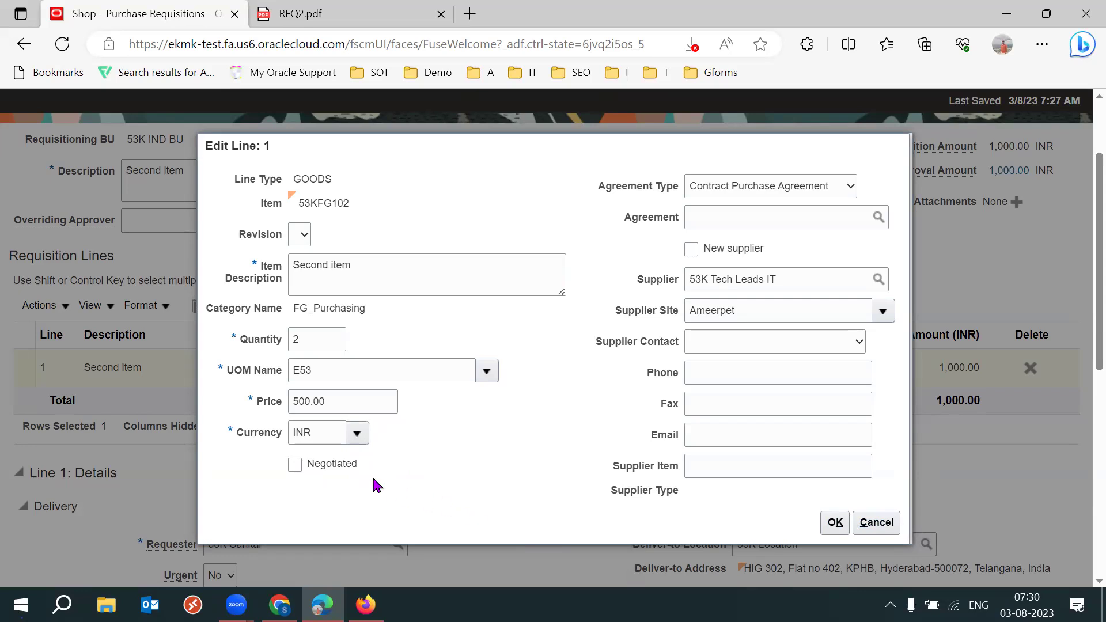
click(834, 523)
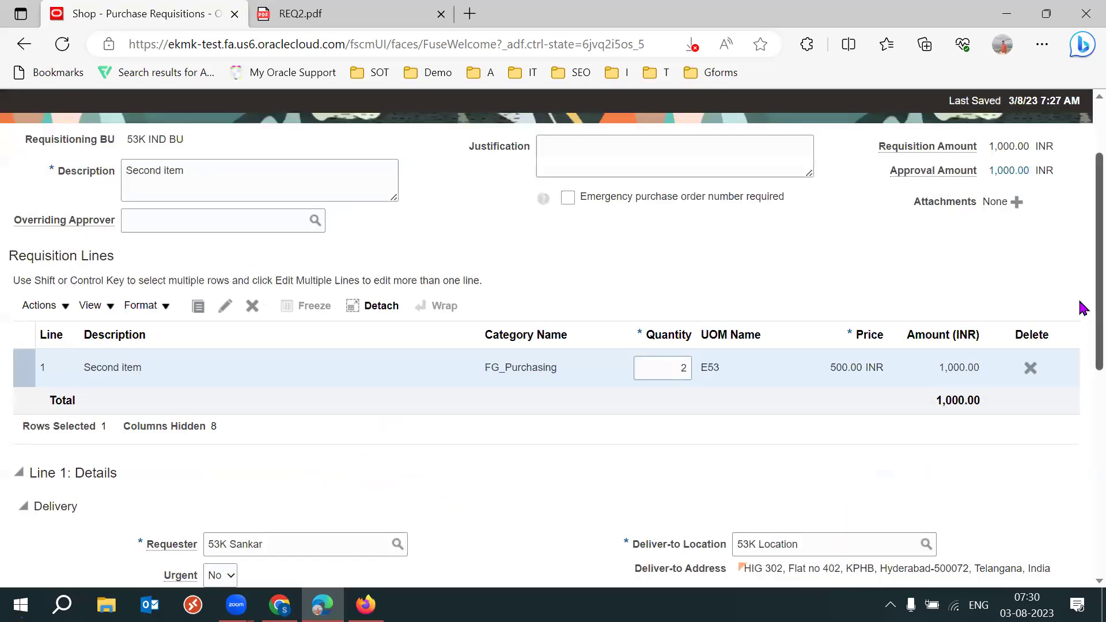
Save the requisition and review its approval stages and participants again in Manage Approvals
scroll(1084, 304, up, 2)
click(978, 183)
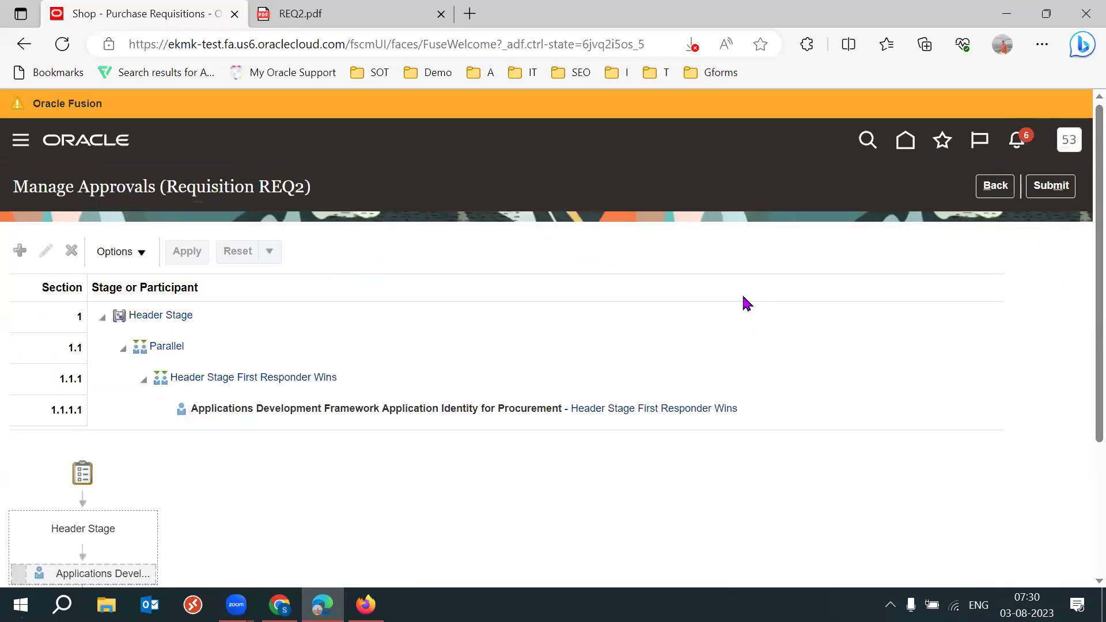
scroll(1080, 404, down, 1)
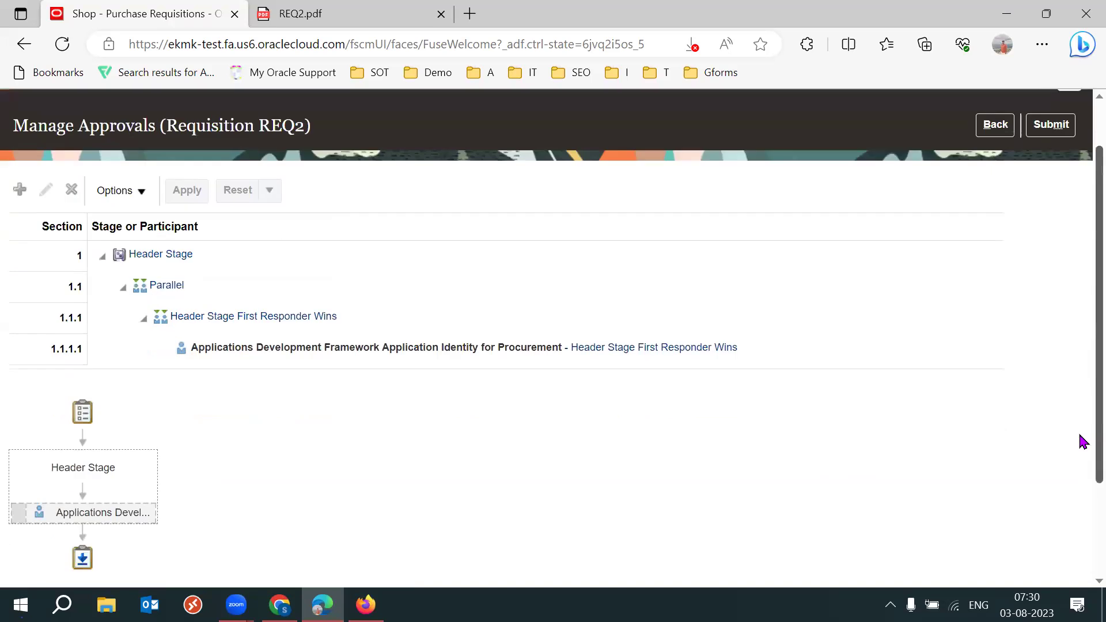
scroll(1080, 441, down, 1)
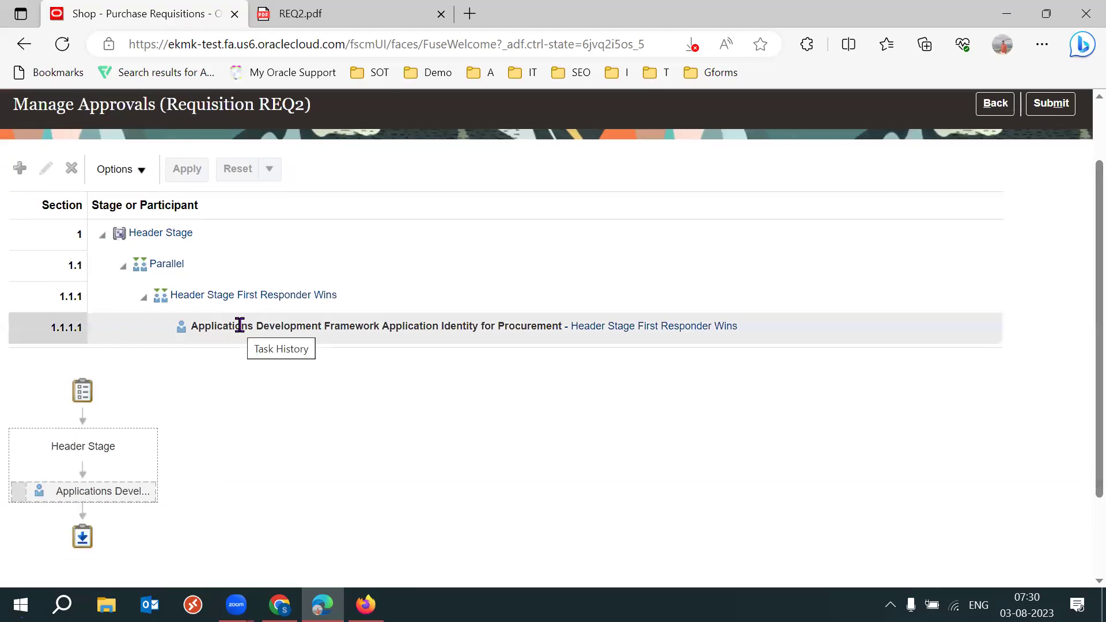
Review the header-stage approval flow for requisition REQ2, submit the requisition and dismiss the confirmation
click(325, 329)
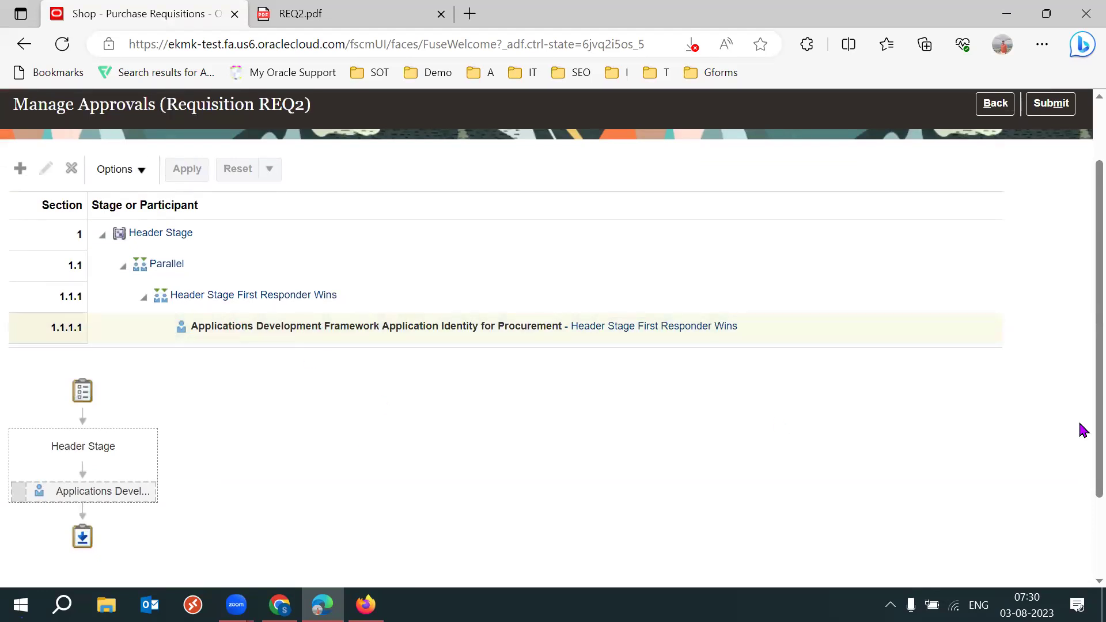
scroll(1081, 464, down, 2)
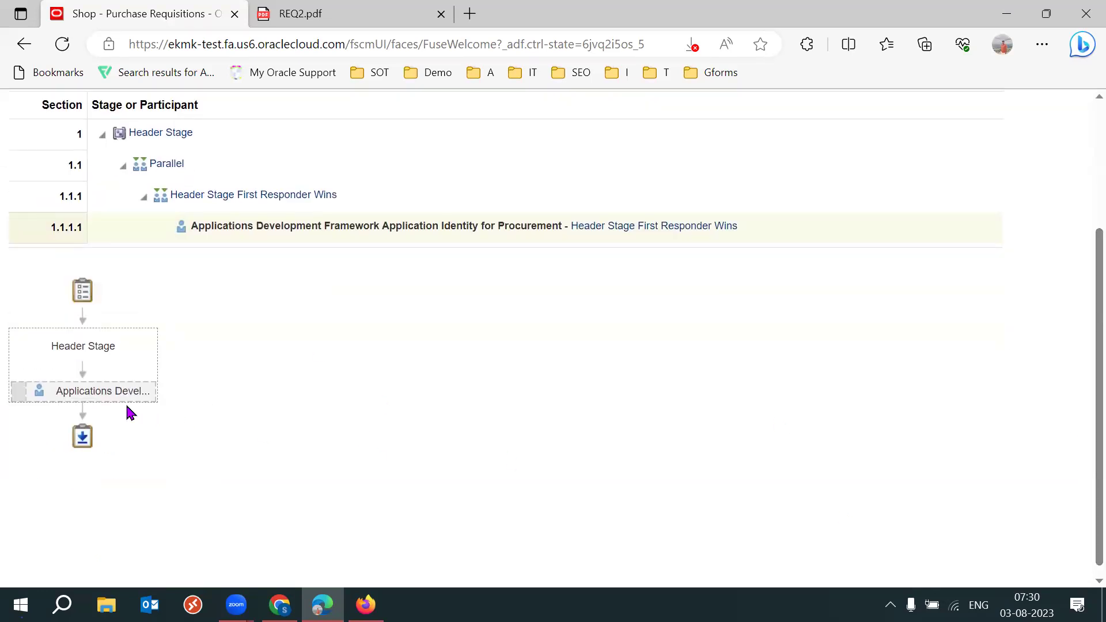
mouse_move(113, 391)
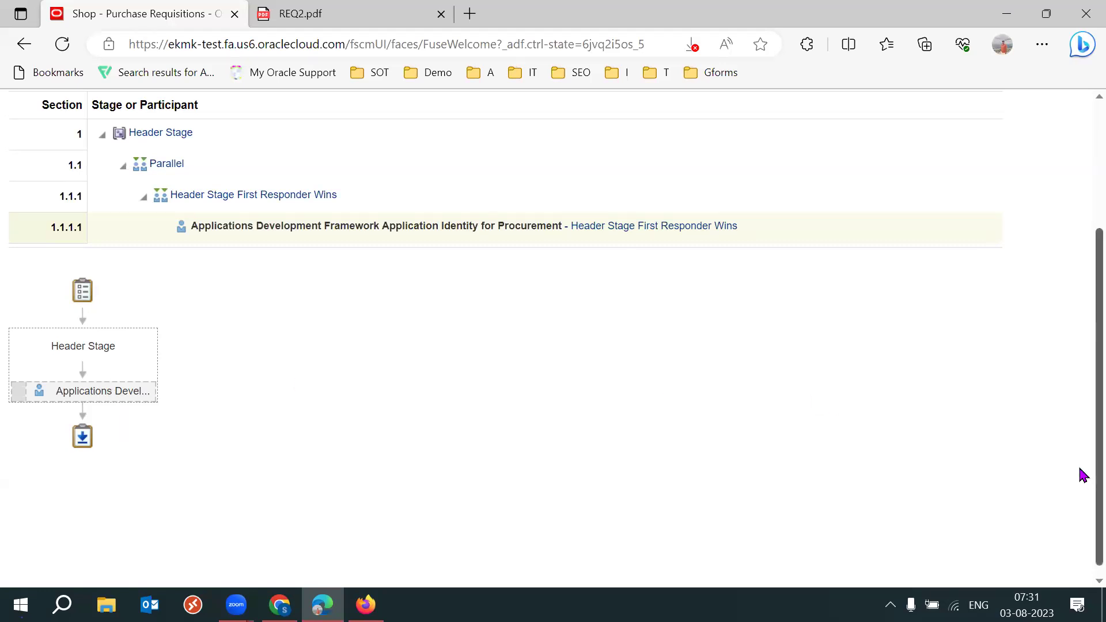
scroll(1083, 475, up, 3)
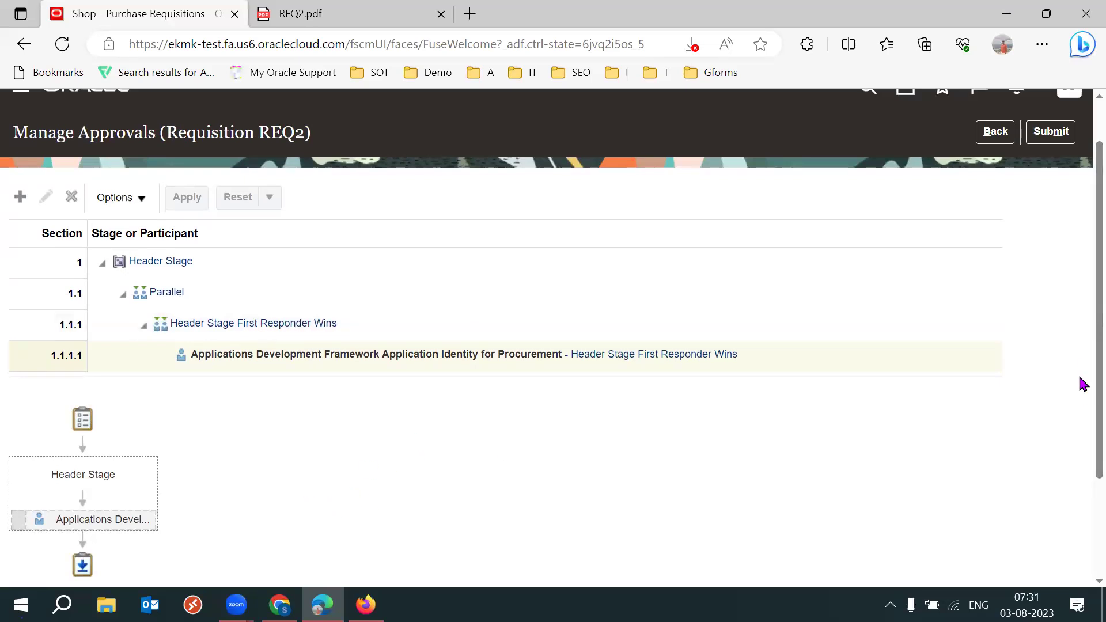
scroll(1081, 346, up, 2)
click(1051, 185)
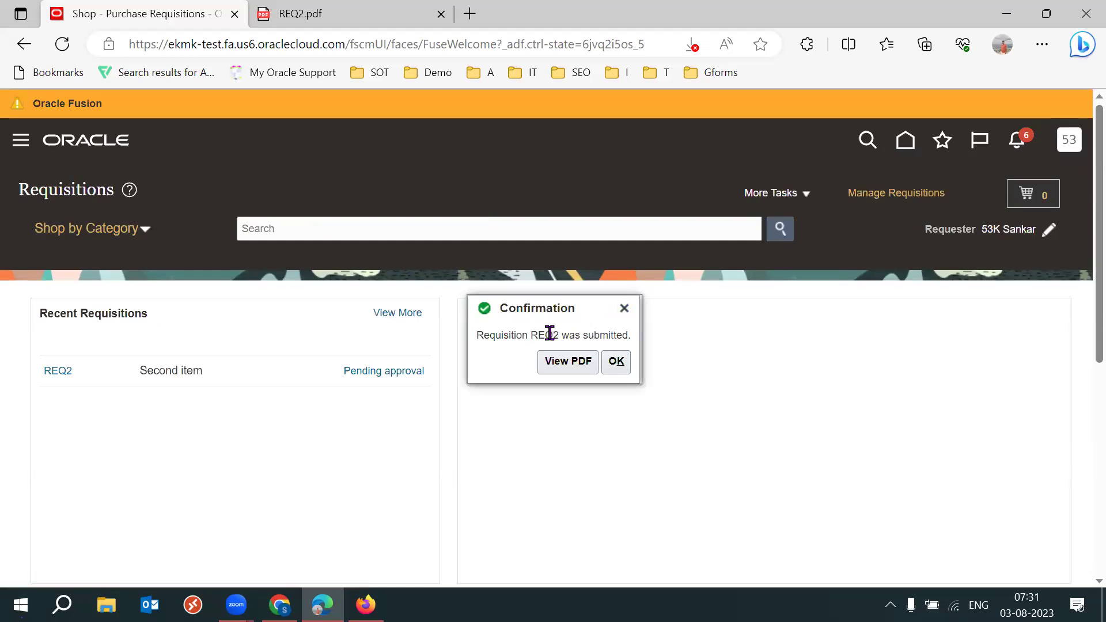
click(624, 309)
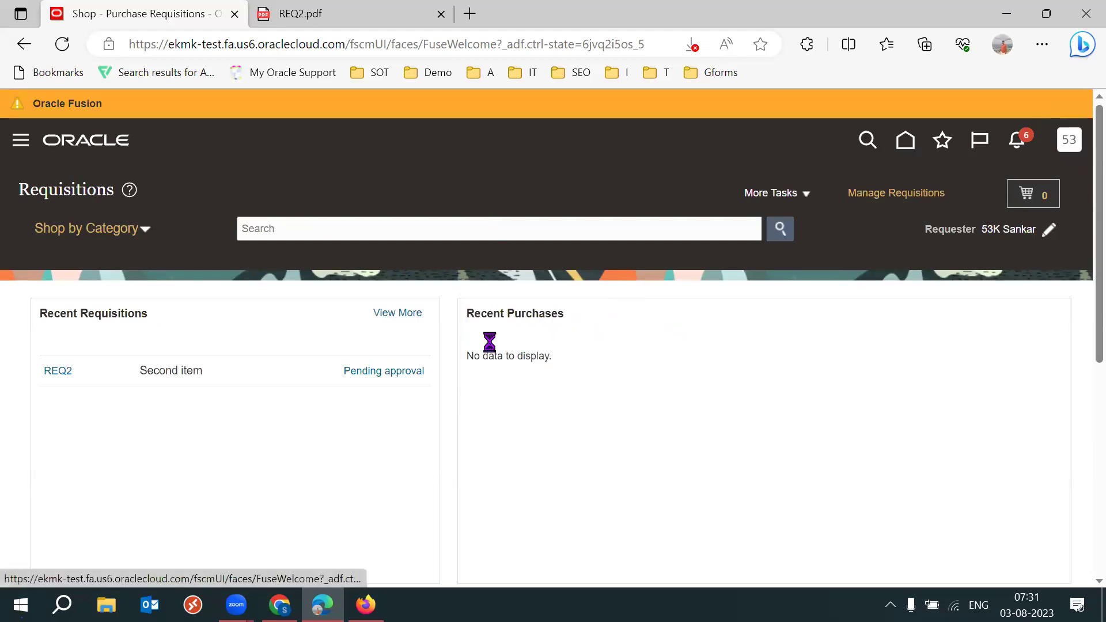
Open requisition REQ2 to review its details, then return to the recent requisitions and check its approval status
click(55, 372)
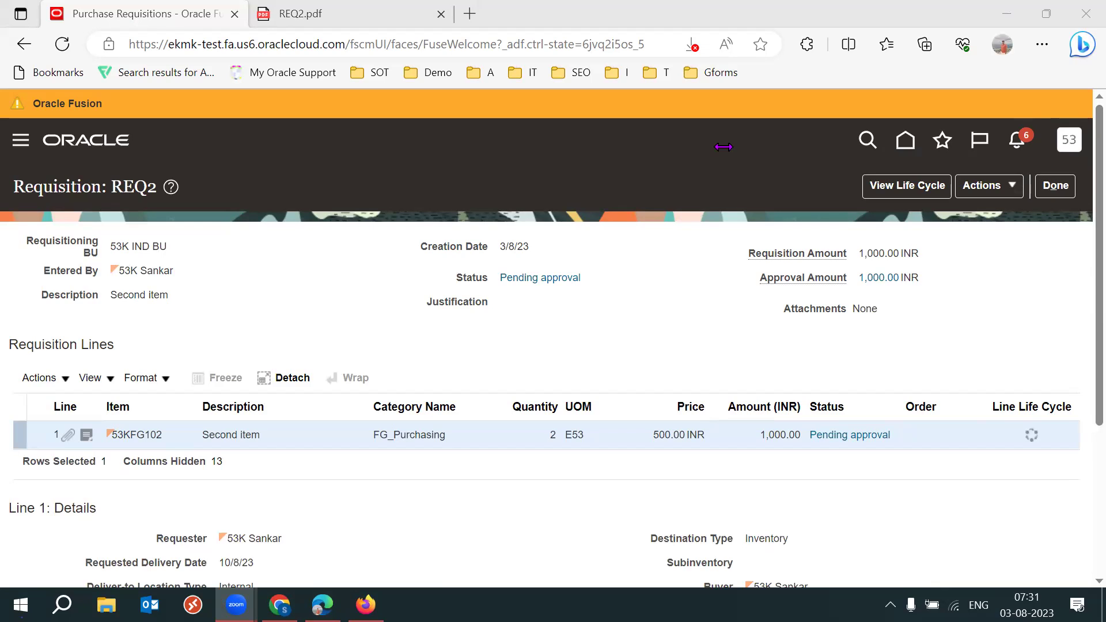
click(286, 277)
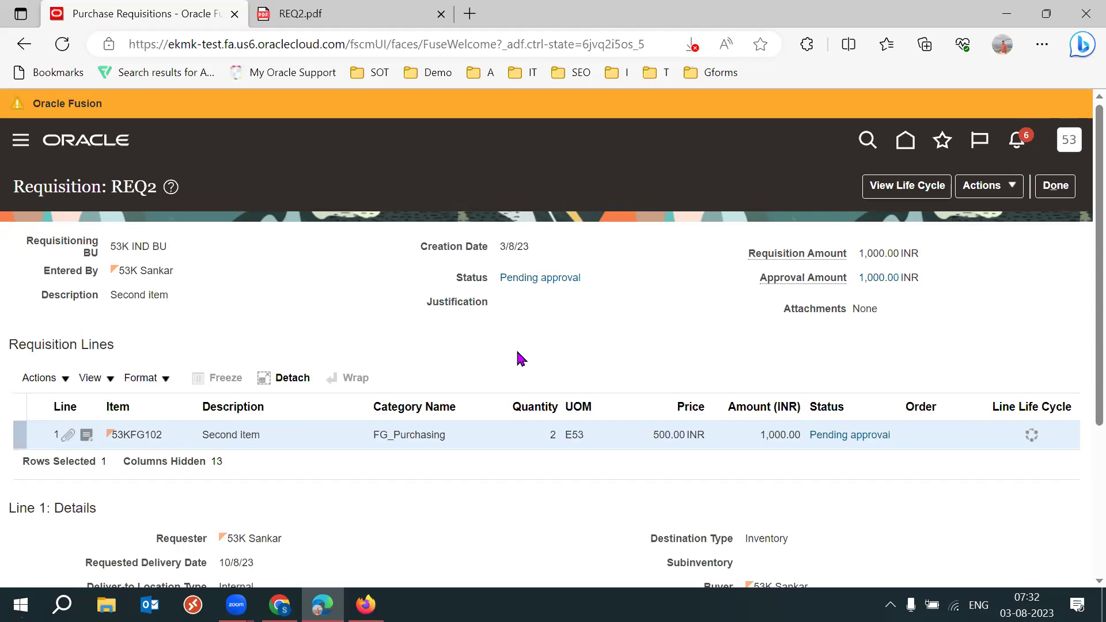
click(1066, 188)
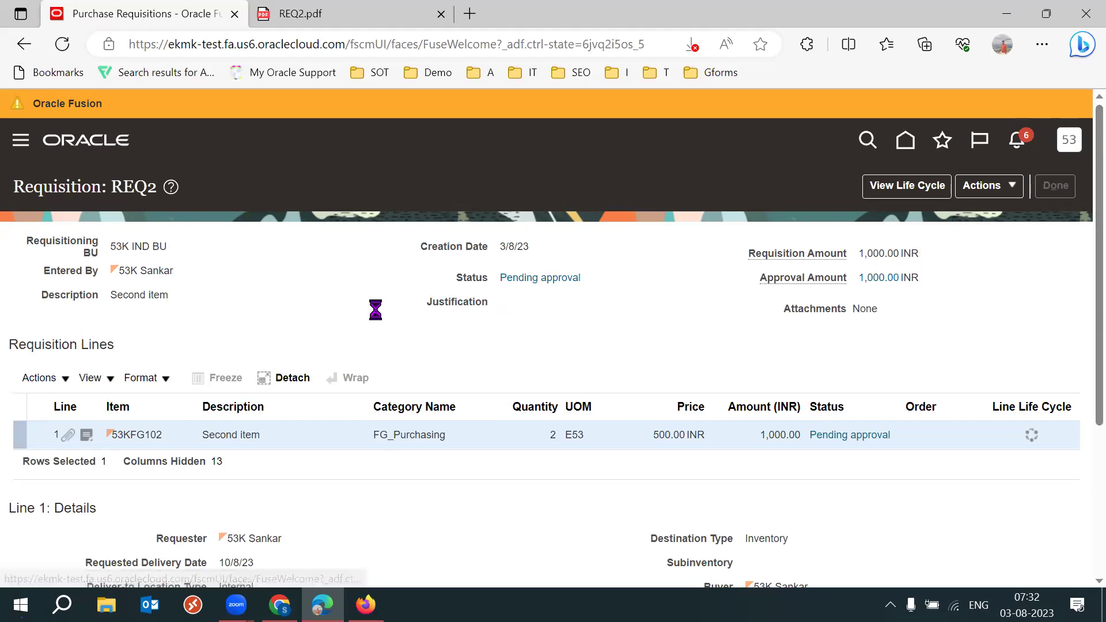
double_click(384, 373)
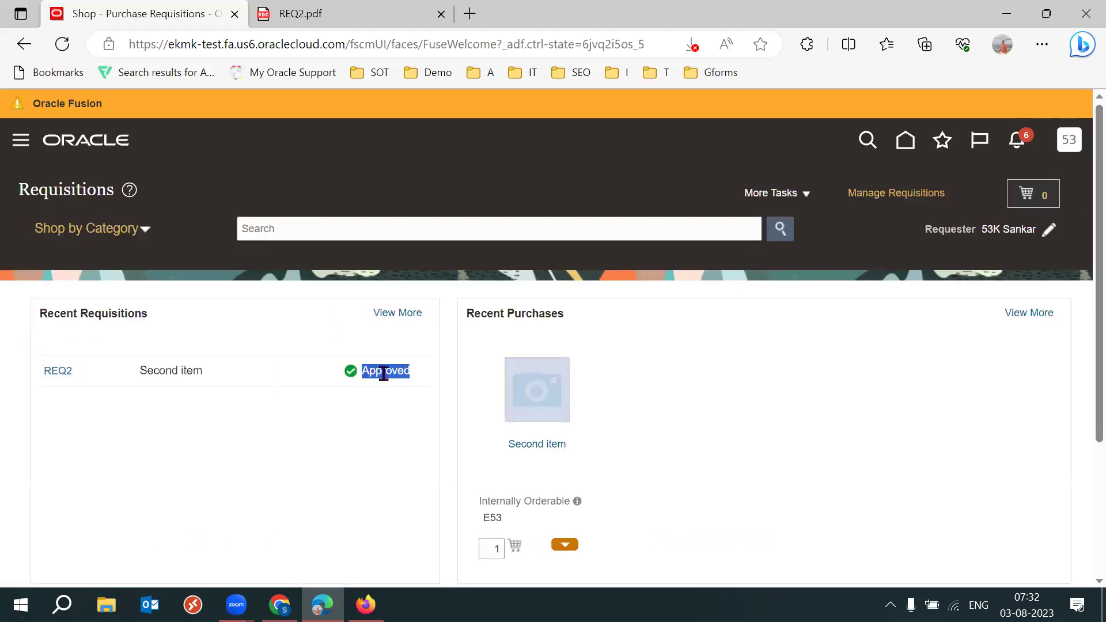
click(225, 419)
Close the REQ2.pdf document and switch to the Firefox window with the other Oracle Fusion session
click(365, 11)
click(441, 13)
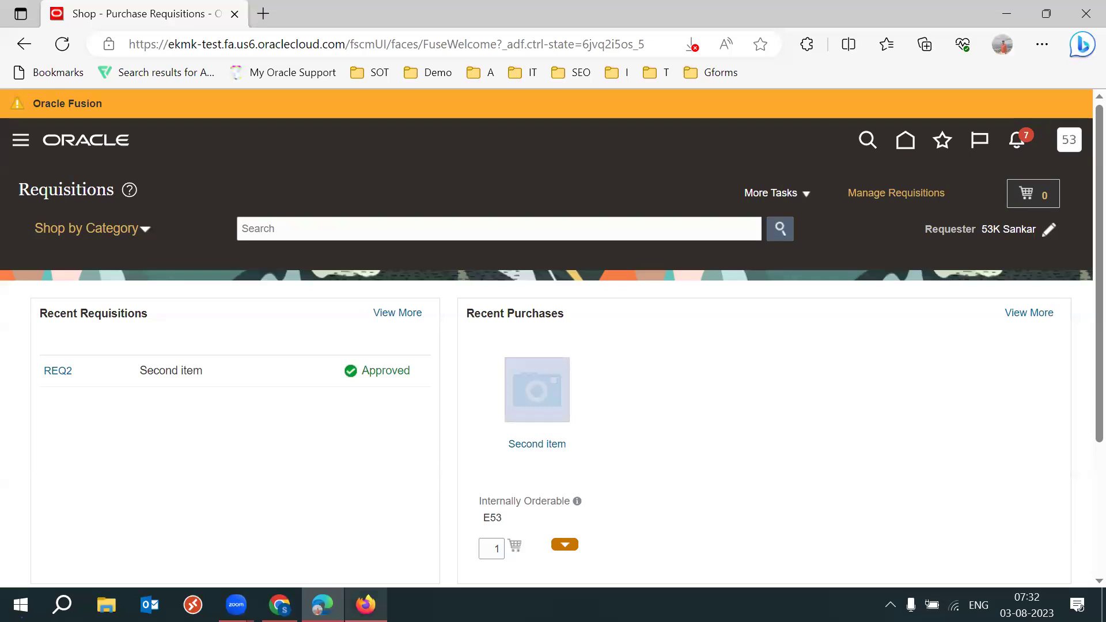
mouse_move(366, 604)
click(367, 522)
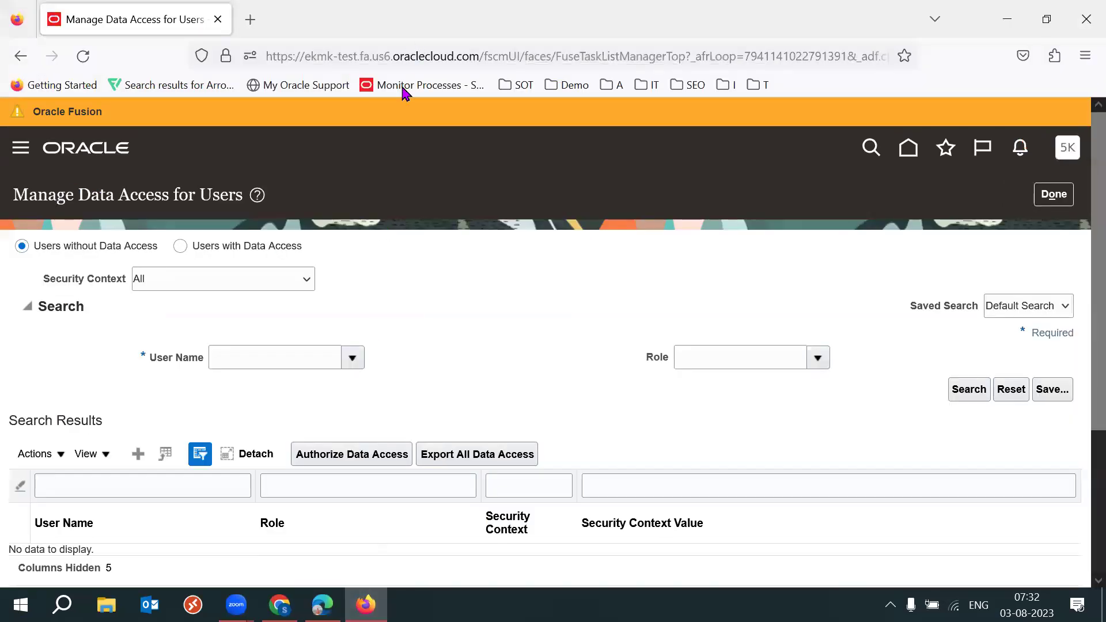
Leave Manage Data Access for Users and open the user accounts page of the Security Console
click(1056, 196)
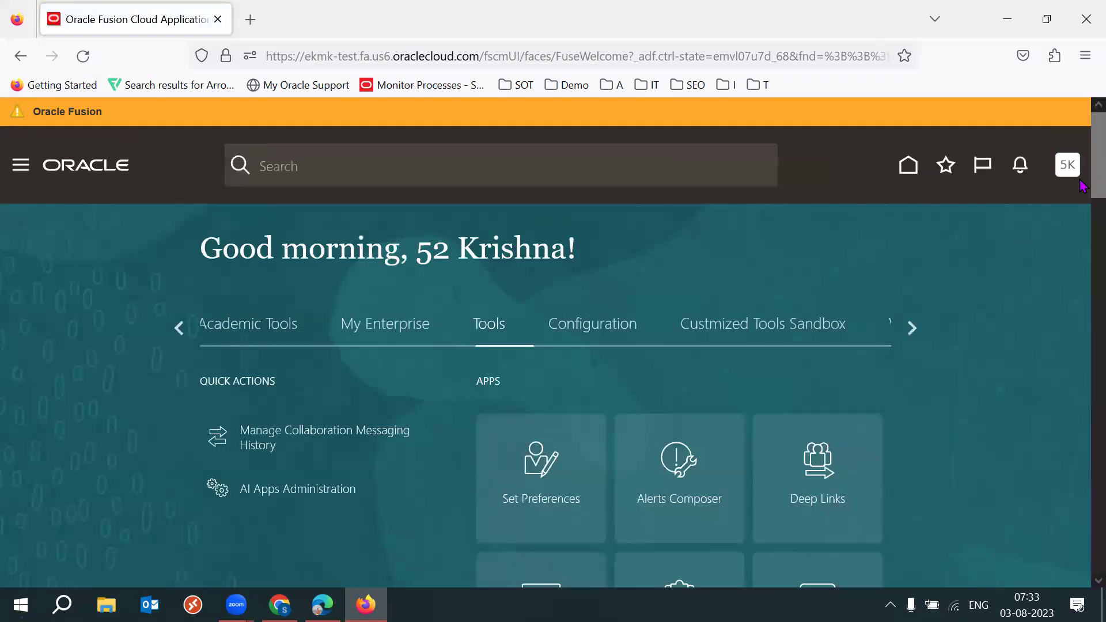
drag(1084, 180, 1084, 243)
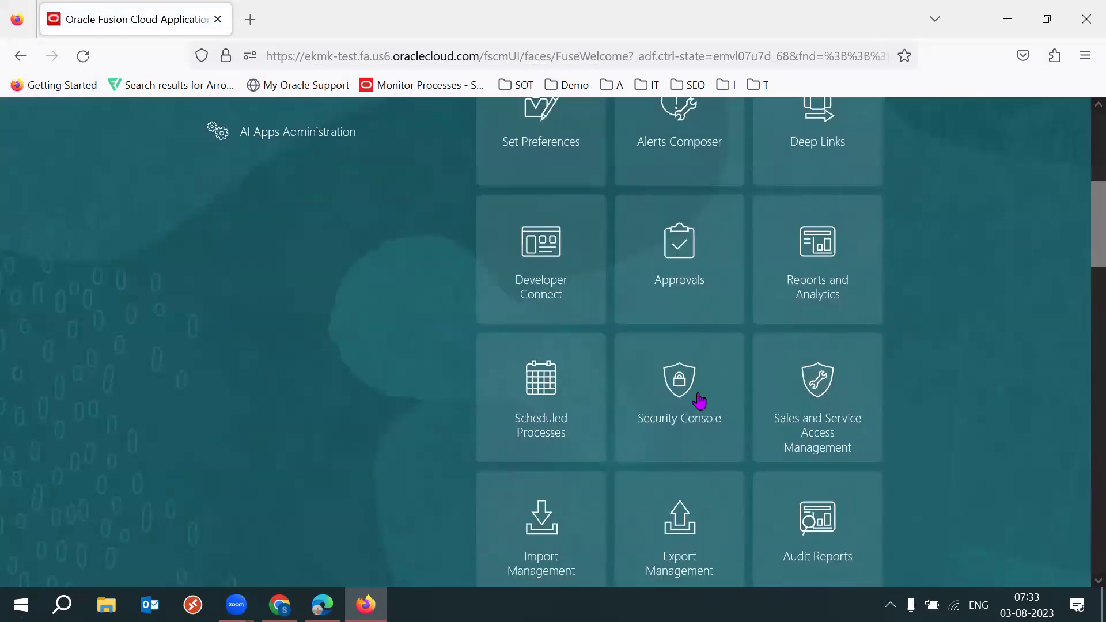
click(516, 395)
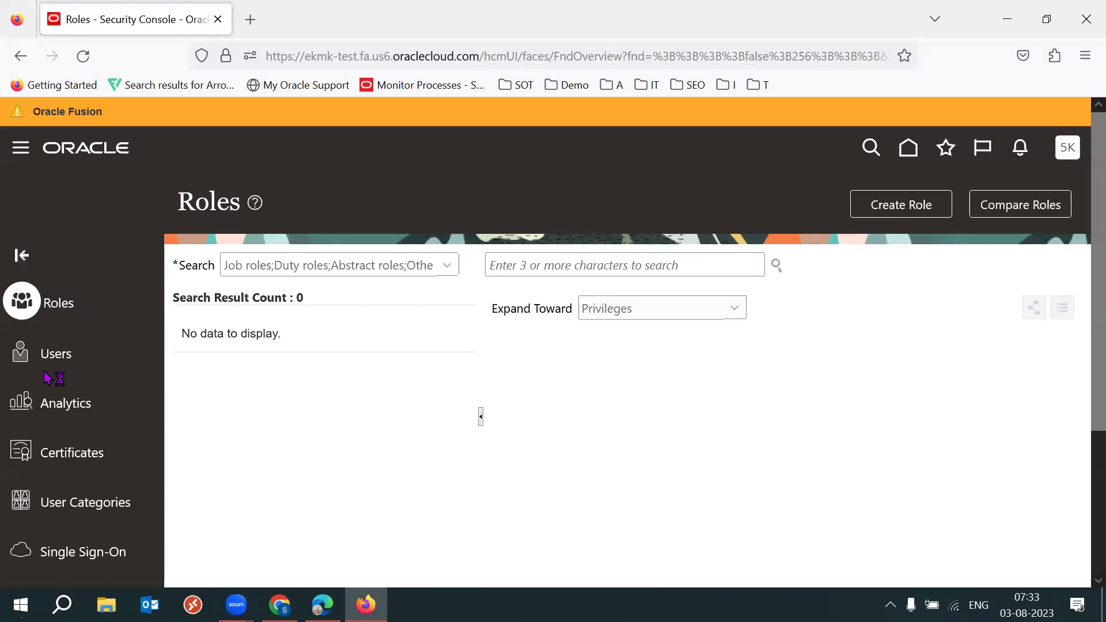
click(76, 352)
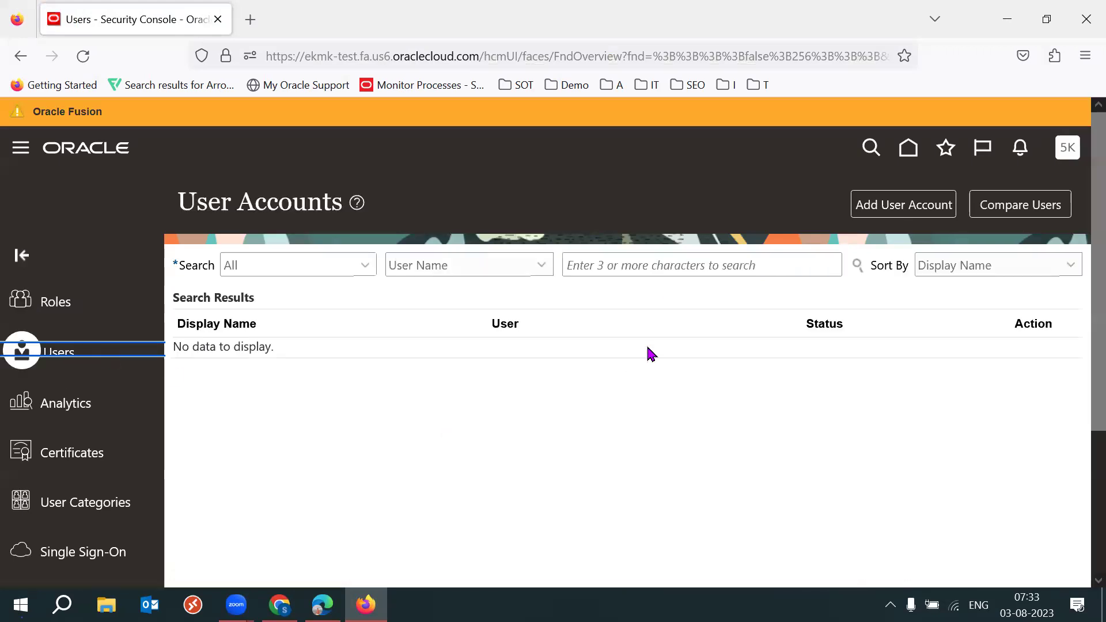
Search the user accounts for 53K and open the first matching account for editing
click(643, 266)
text(53K)
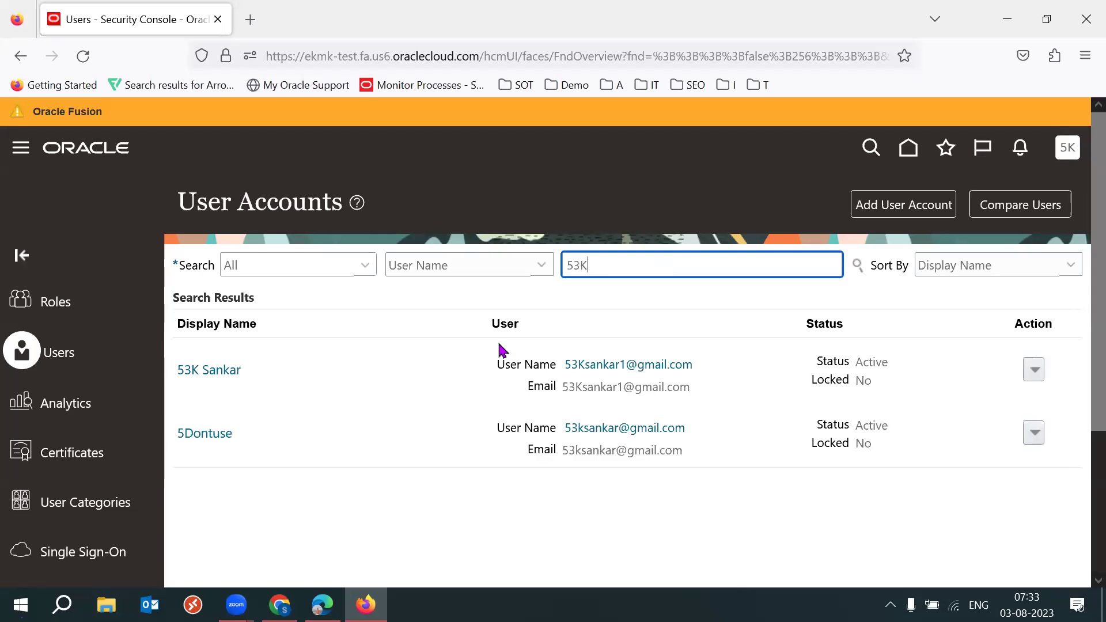
click(205, 370)
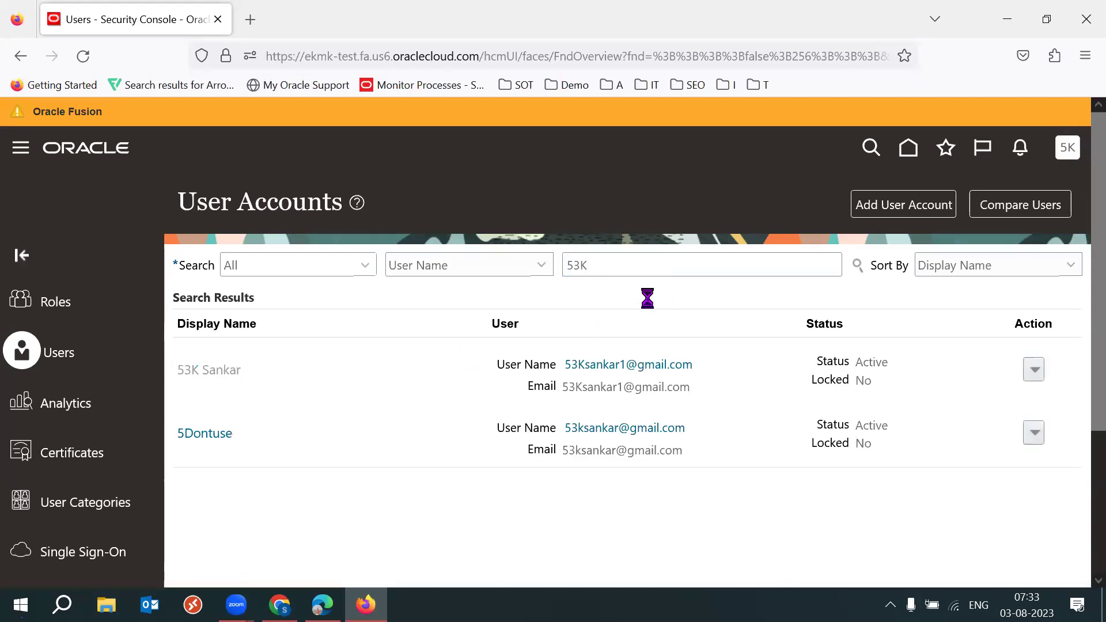
click(903, 205)
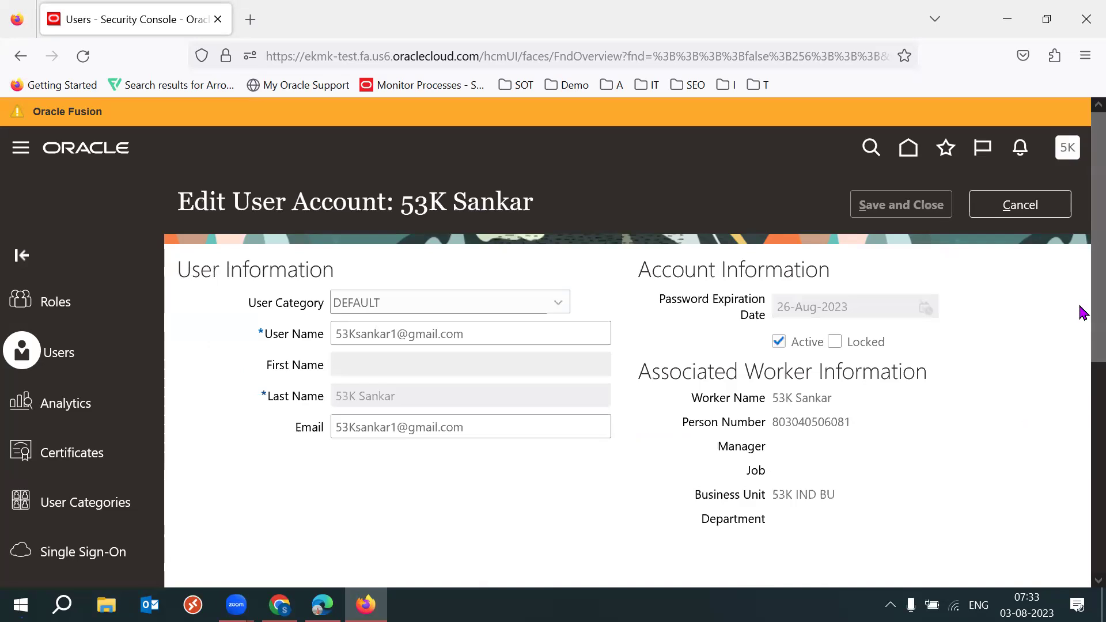
Add the Buyer role (ORA_PO_BUYER_JOB) to the user account and close the role membership dialog
scroll(1082, 403, down, 3)
click(776, 457)
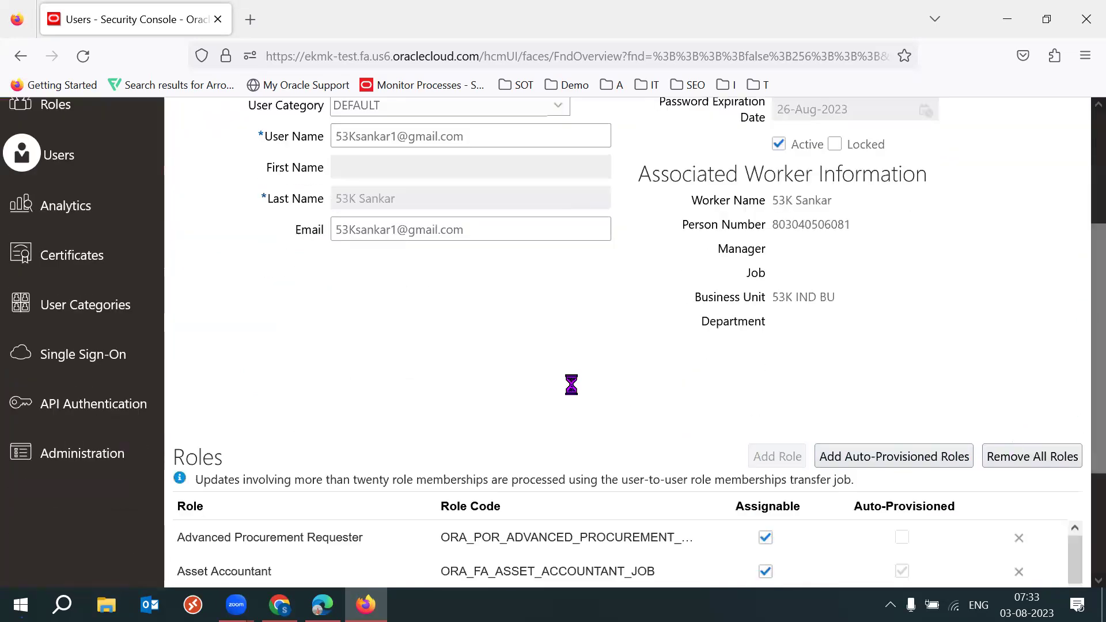
click(501, 174)
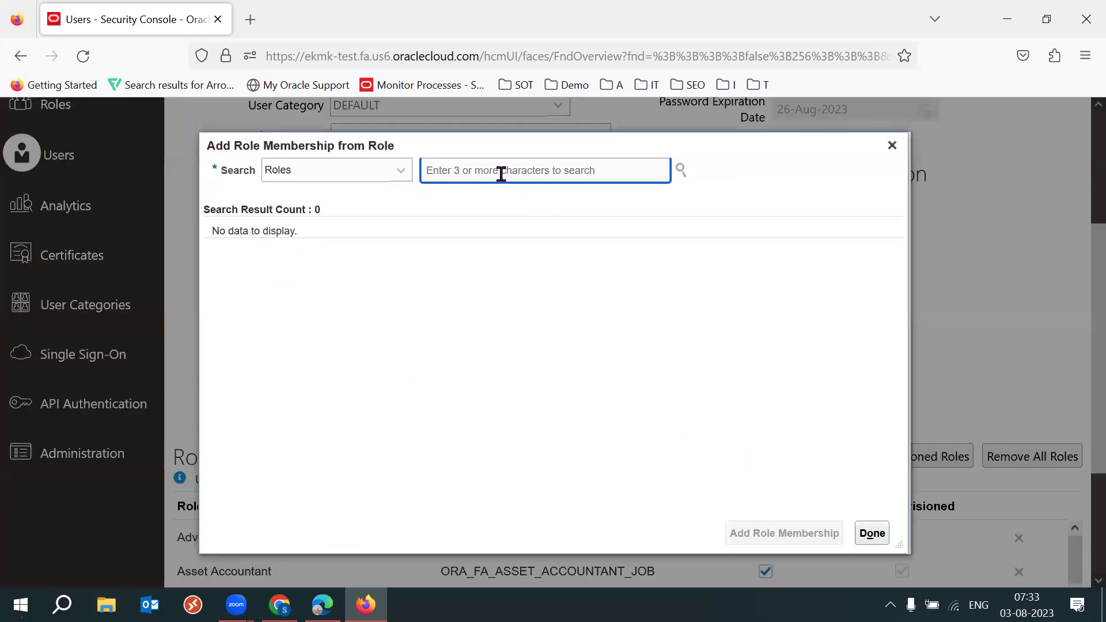
text(B)
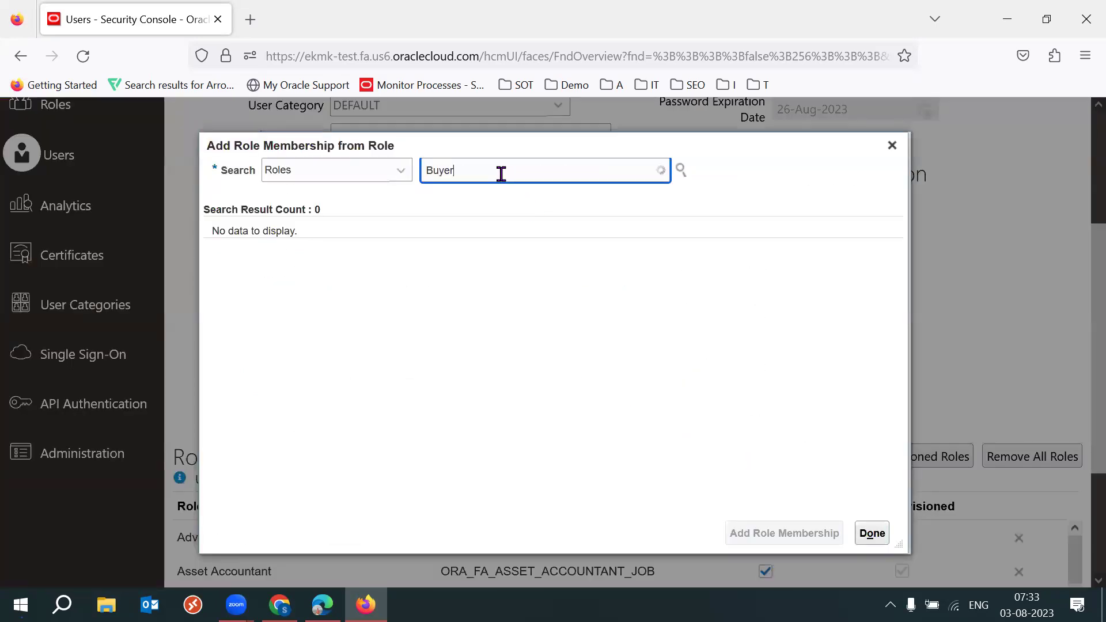
text(uyer)
click(491, 205)
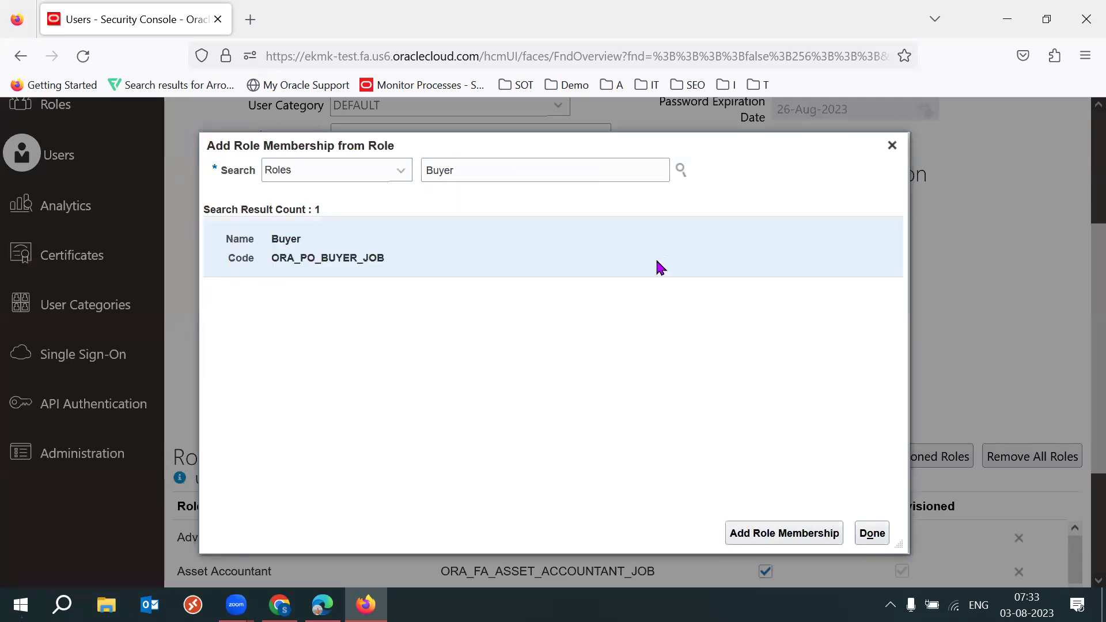
click(776, 536)
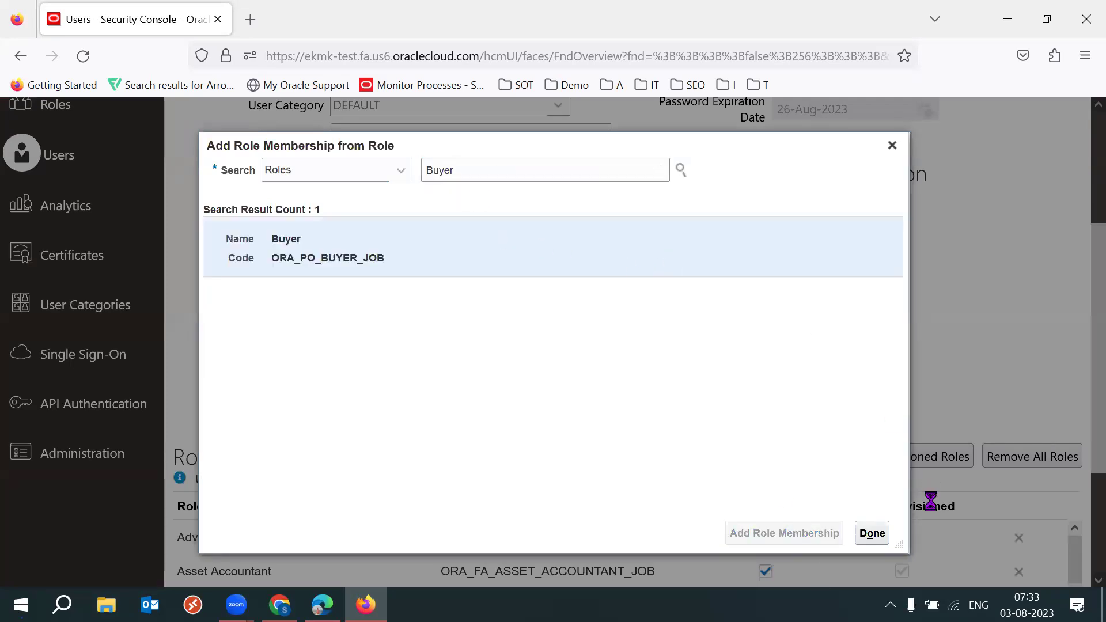
click(873, 534)
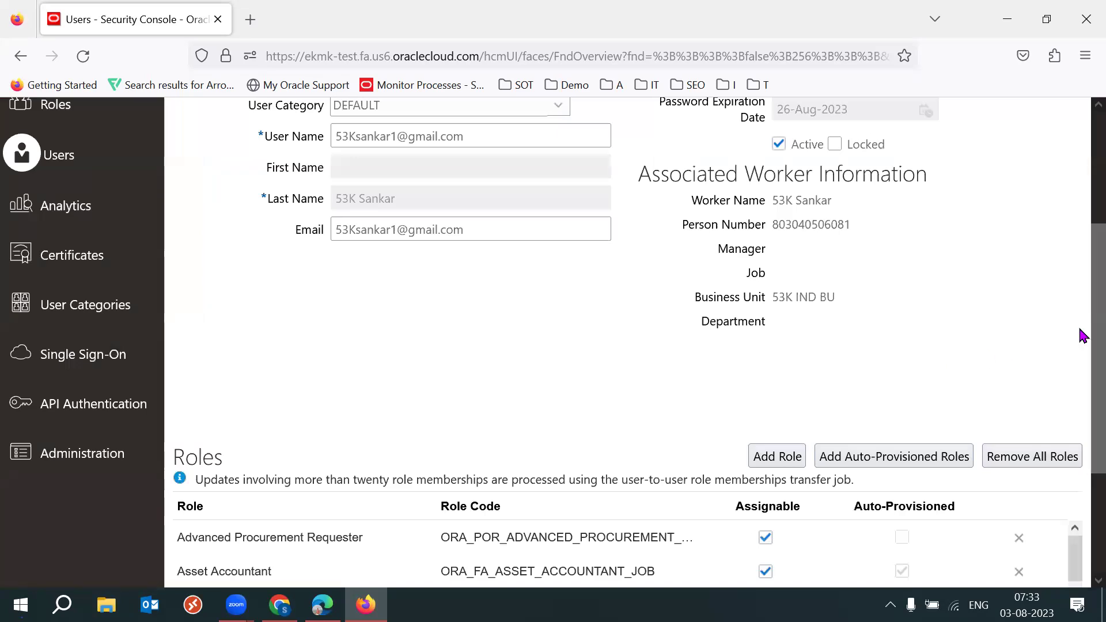
Start adding another role to the user account and search the available roles for Procurement
scroll(1080, 201, up, 3)
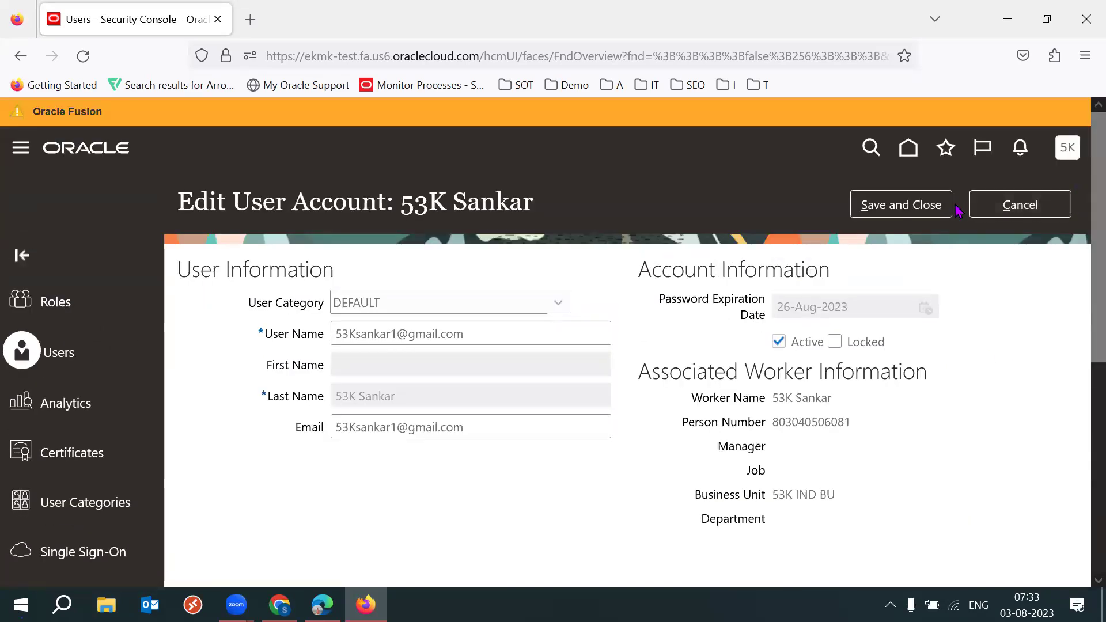
scroll(1082, 360, down, 3)
scroll(1079, 360, down, 3)
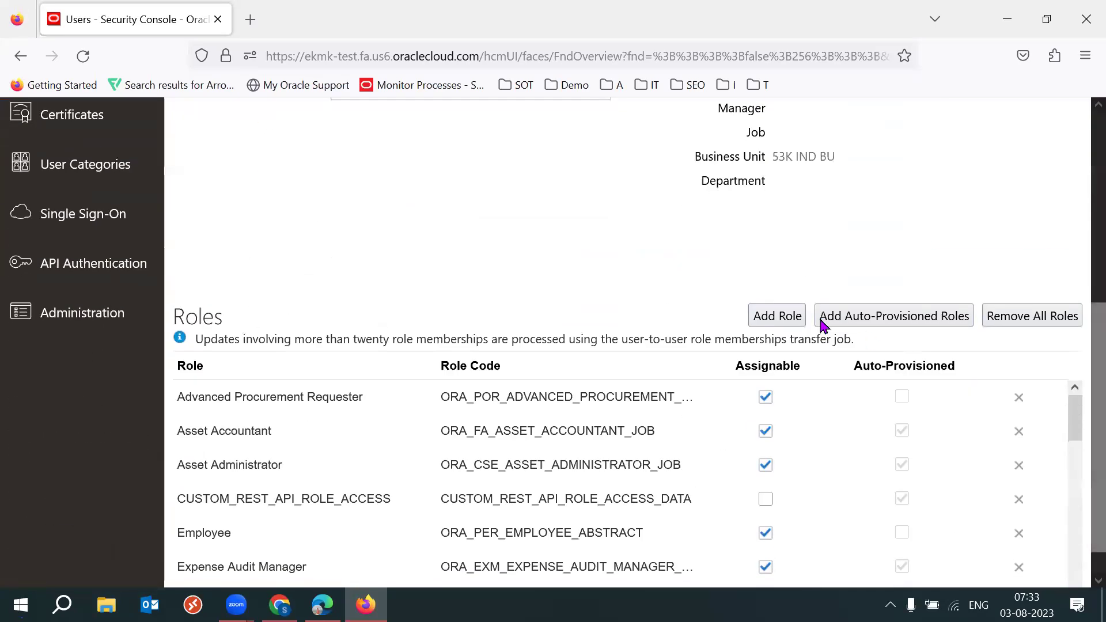
click(780, 315)
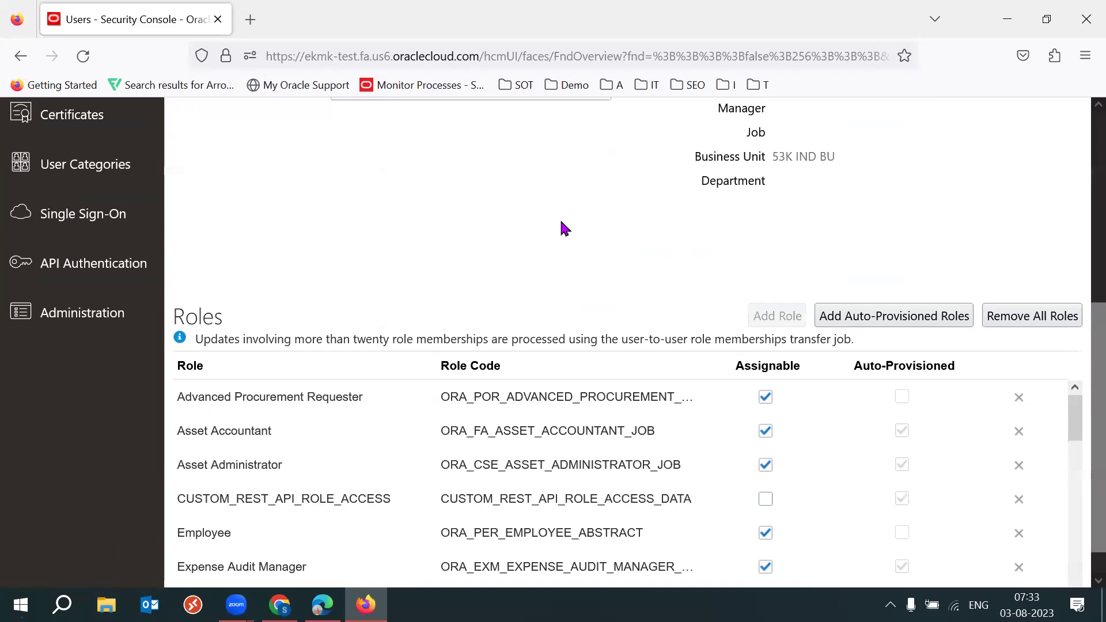
text(Pric)
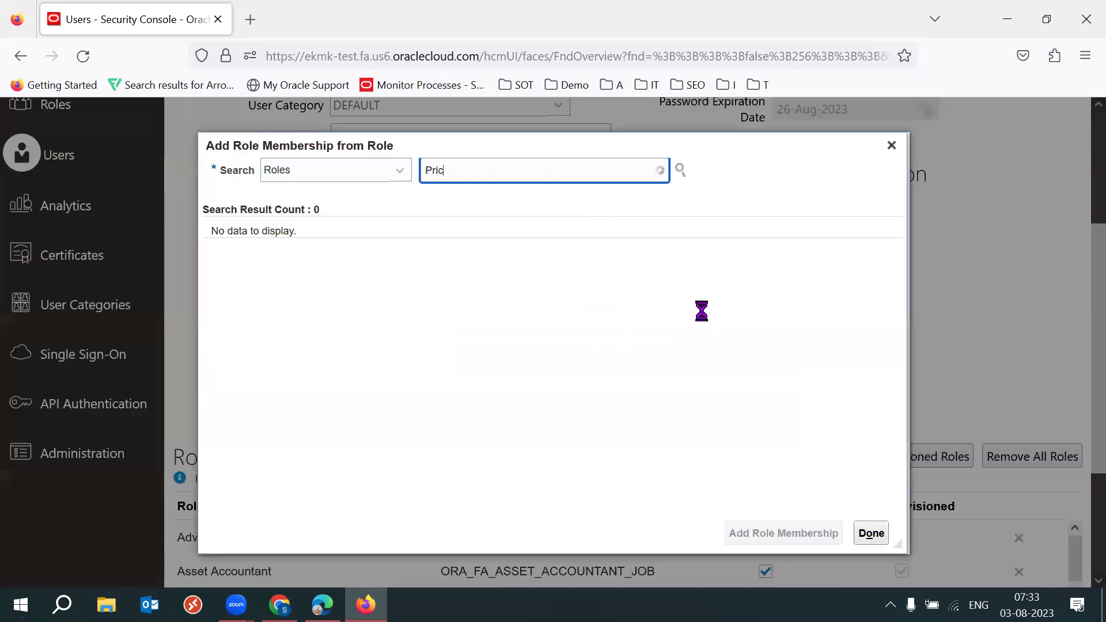
key(BackSpace)
key(BackSpace)
text(ocur)
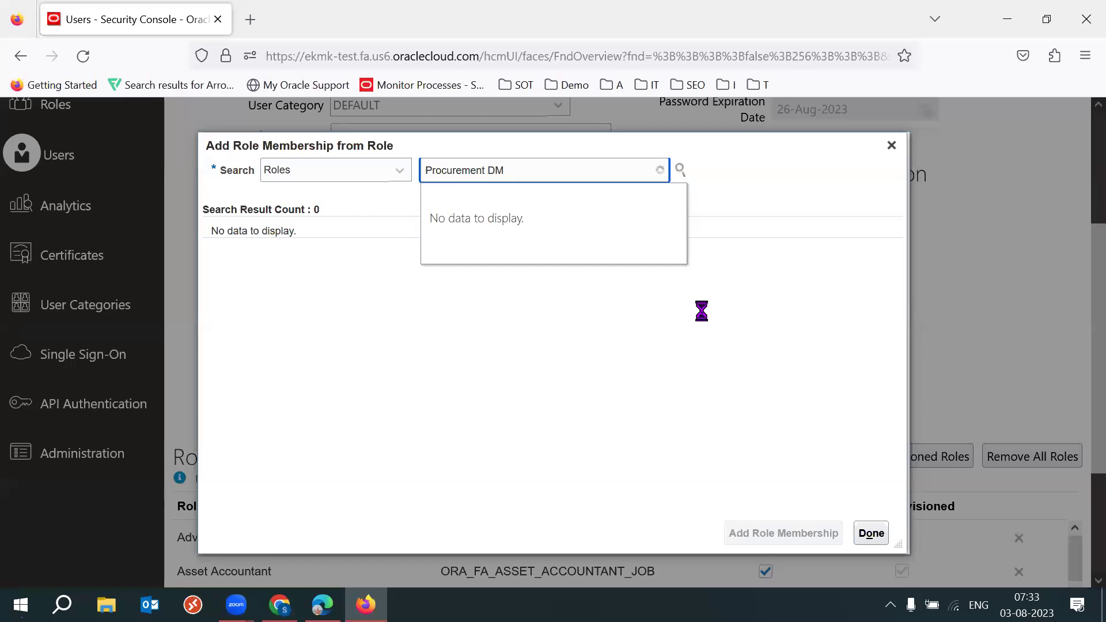
text(ement DM)
key(BackSpace)
key(BackSpace)
key(BackSpace)
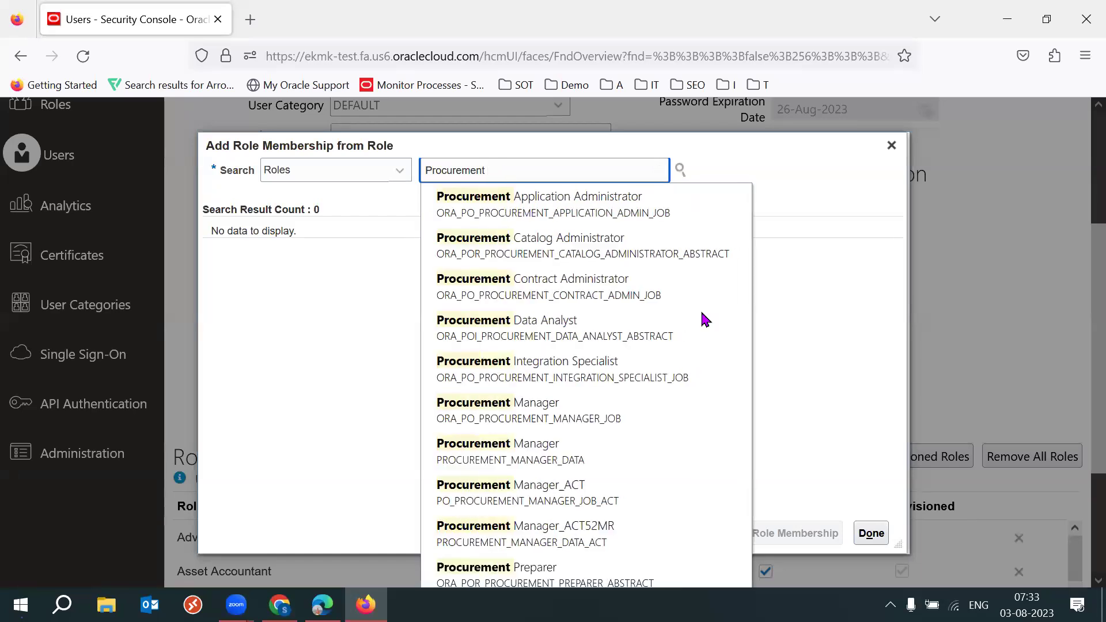
Choose the Procurement Manager role (ORA_PO_PROCUREMENT_MANAGER_JOB) for the user account, then save and leave the account
text(Man)
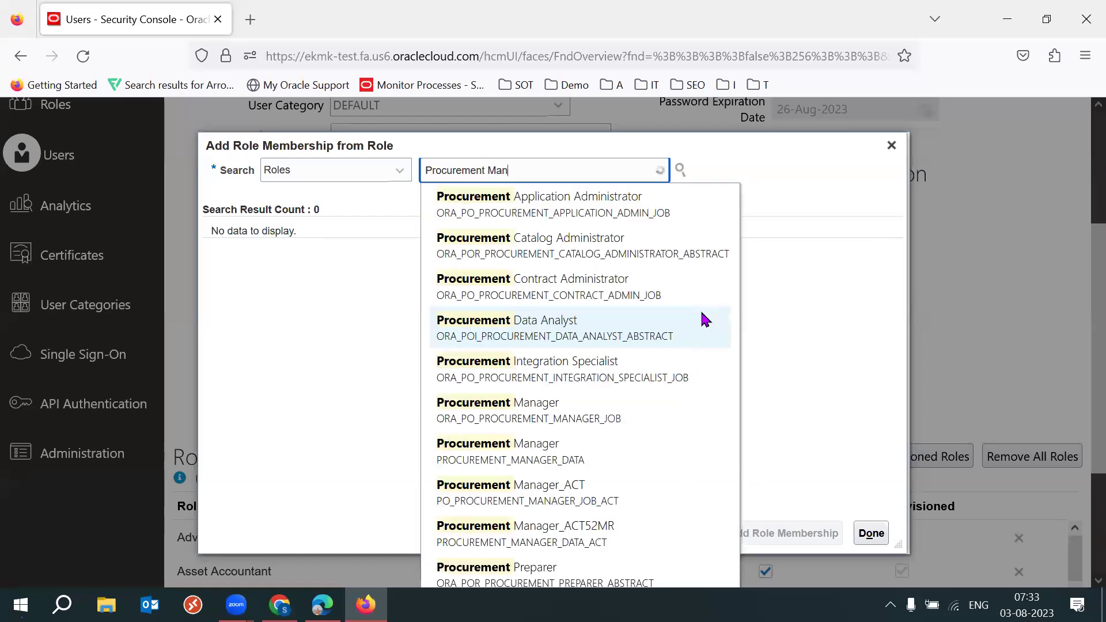
text(a)
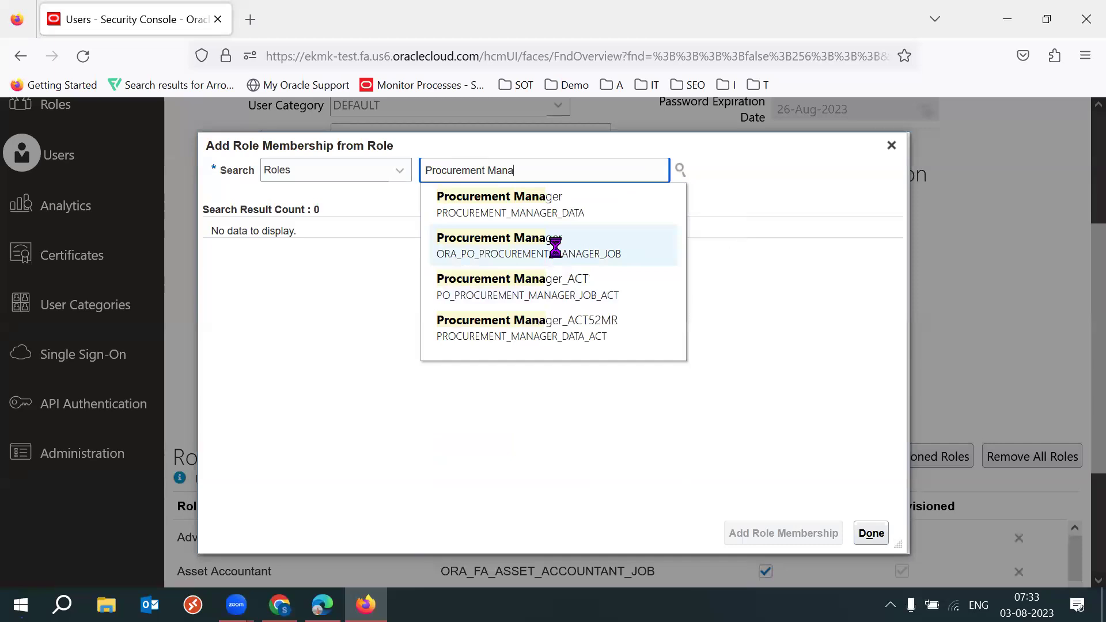
click(567, 254)
click(571, 168)
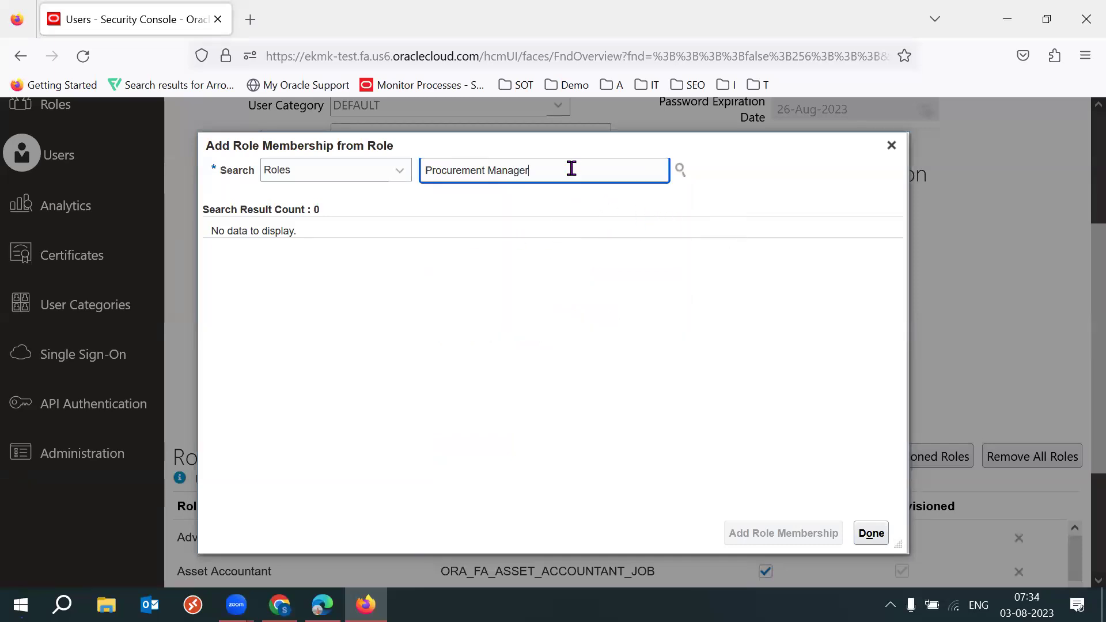
key(BackSpace)
key(BackSpace)
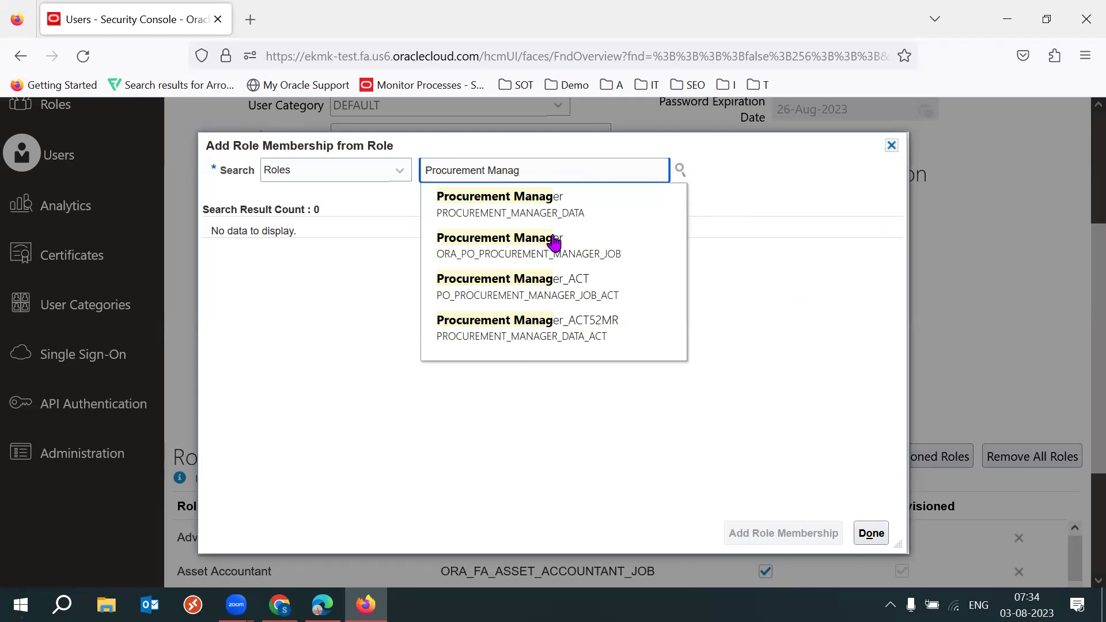
click(469, 254)
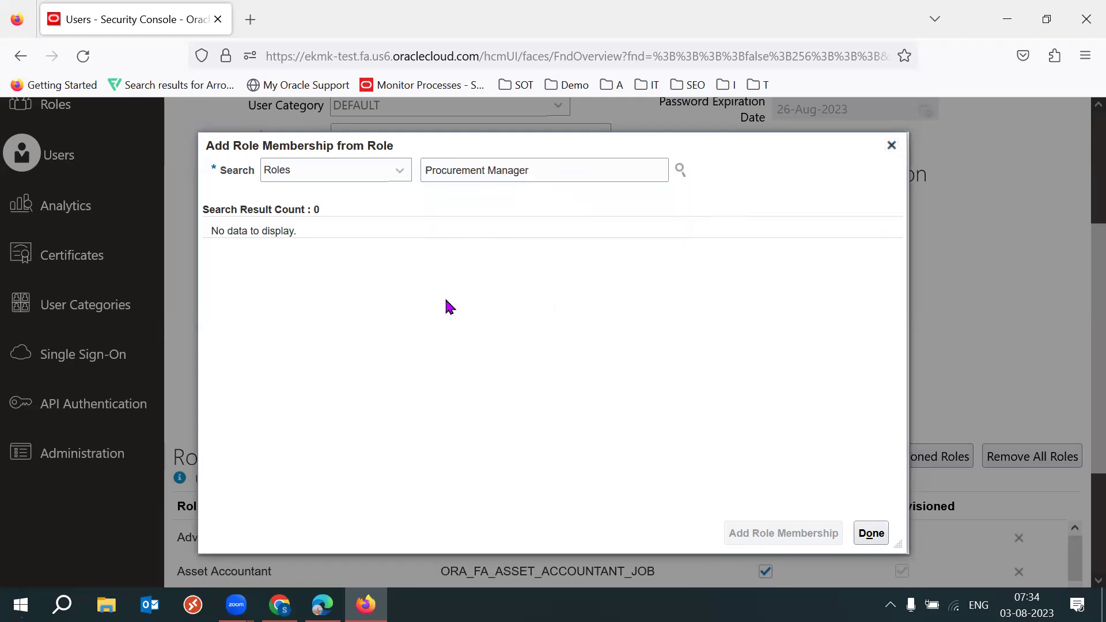
click(892, 146)
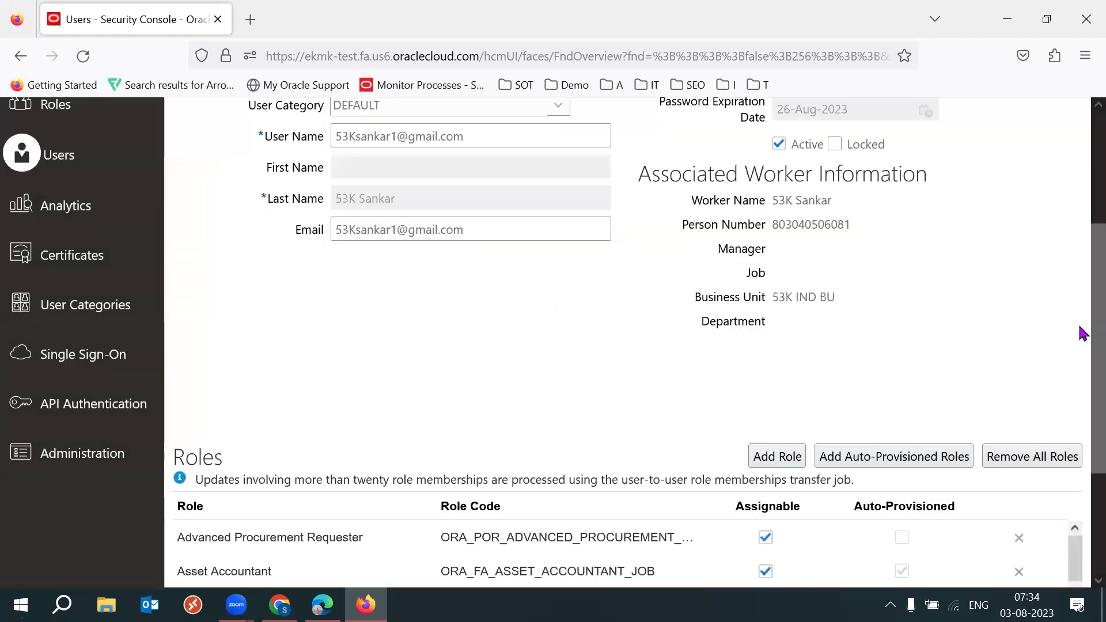
scroll(1079, 334, up, 3)
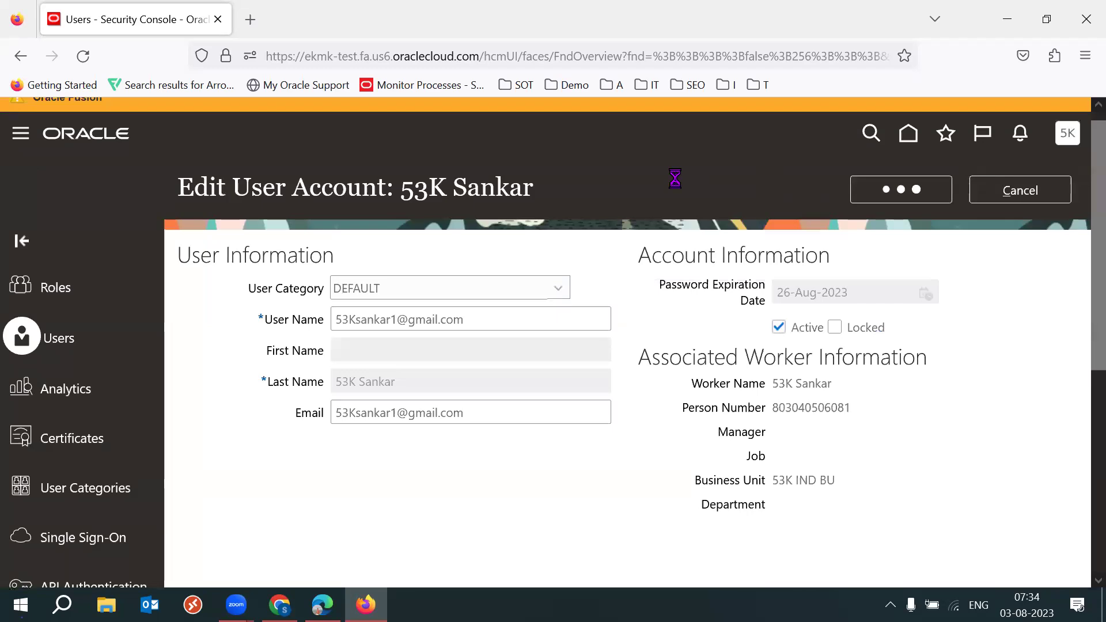
click(1007, 204)
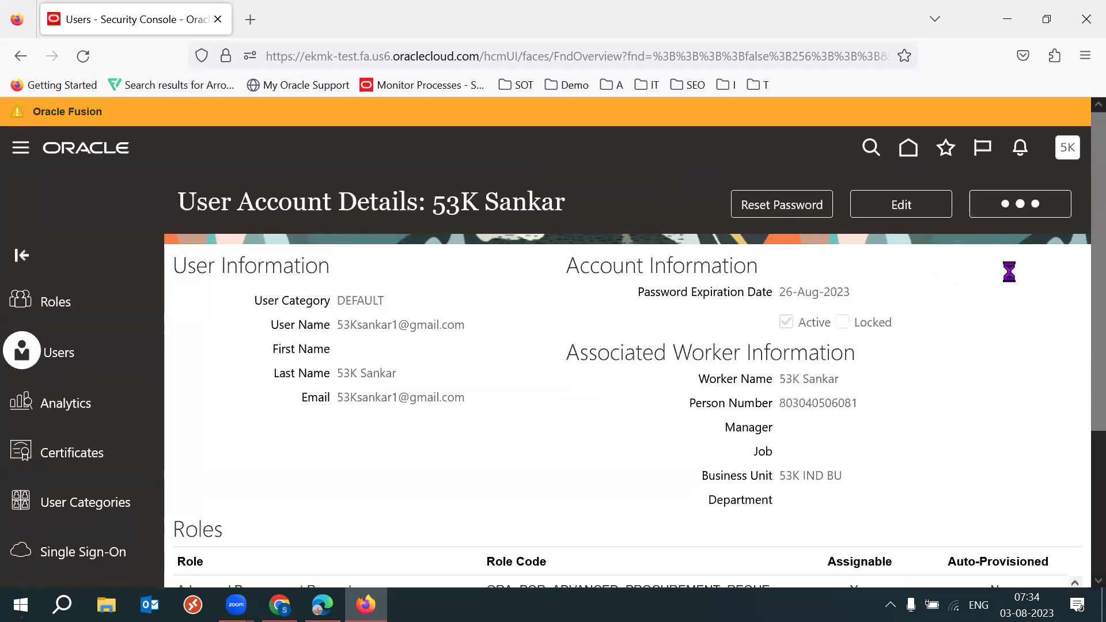
Search the Setup and Maintenance tasks for Manage Data Acc and start creating an entry in Manage Data Access for Users
click(1066, 159)
click(805, 407)
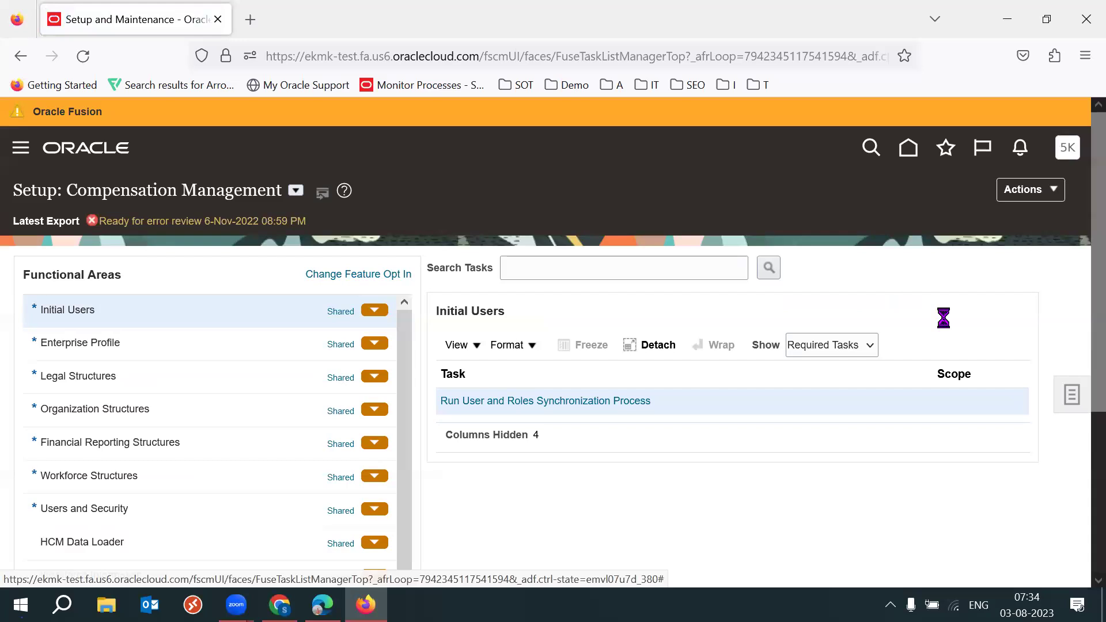
click(1072, 394)
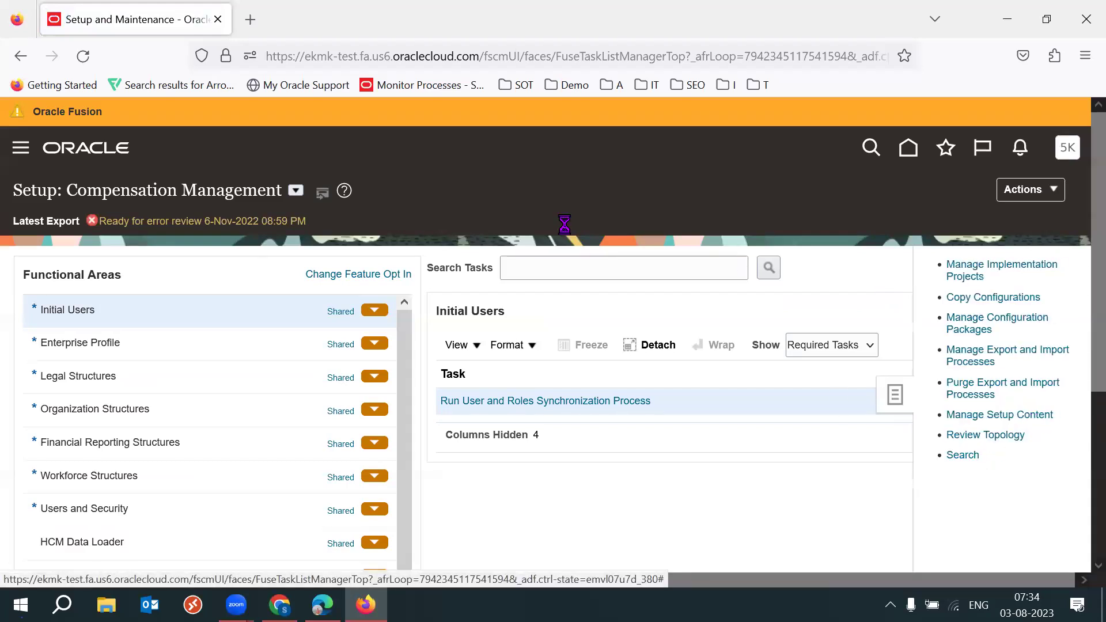
click(348, 259)
text(Manage Dta)
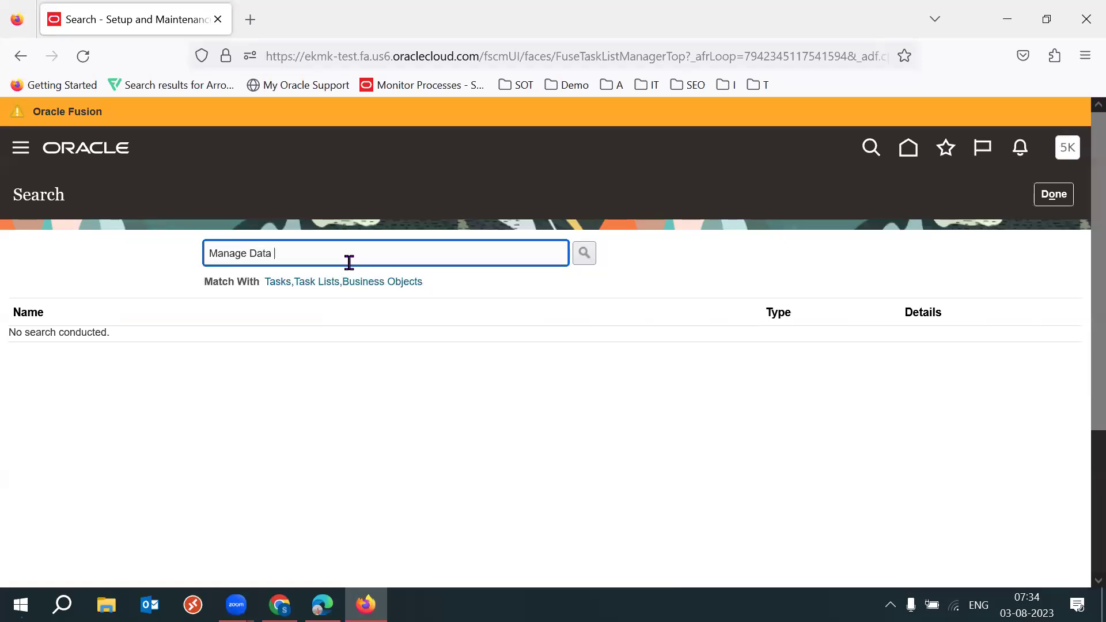
key(Return)
click(81, 394)
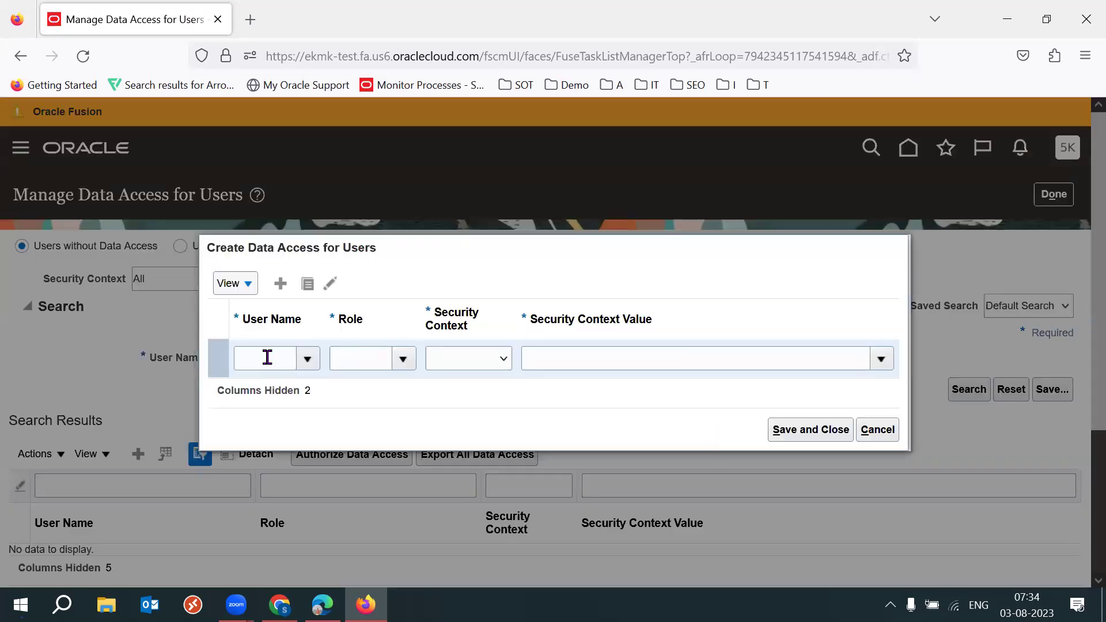
Set the new data access row's user name to the 53K user account and its role to Buyer
click(266, 357)
text(53K)
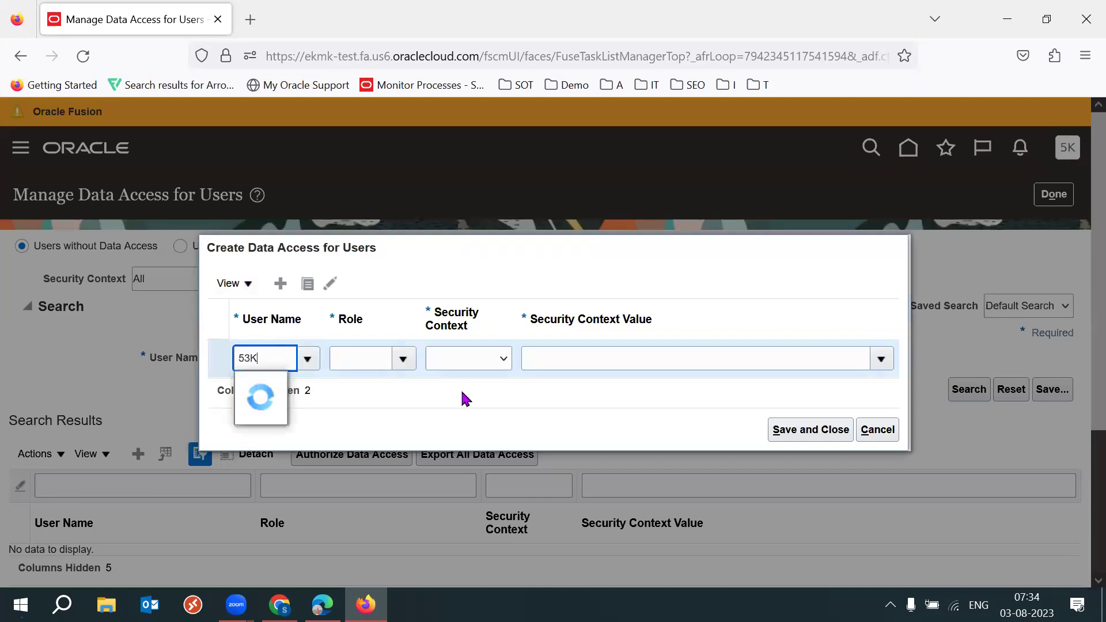
click(292, 386)
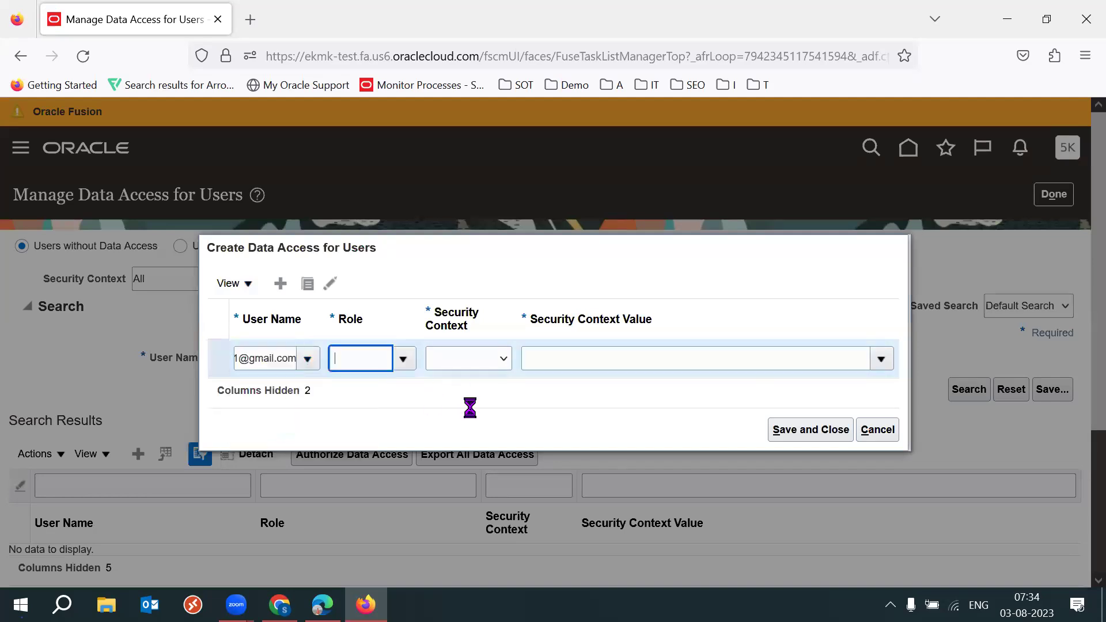
text(Buy)
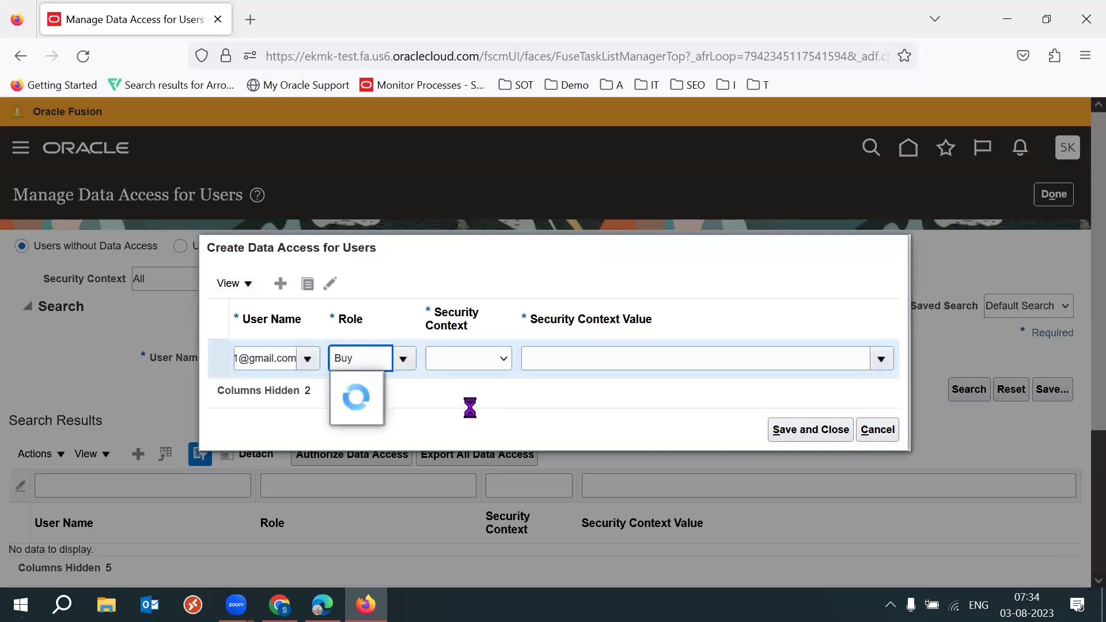
click(353, 385)
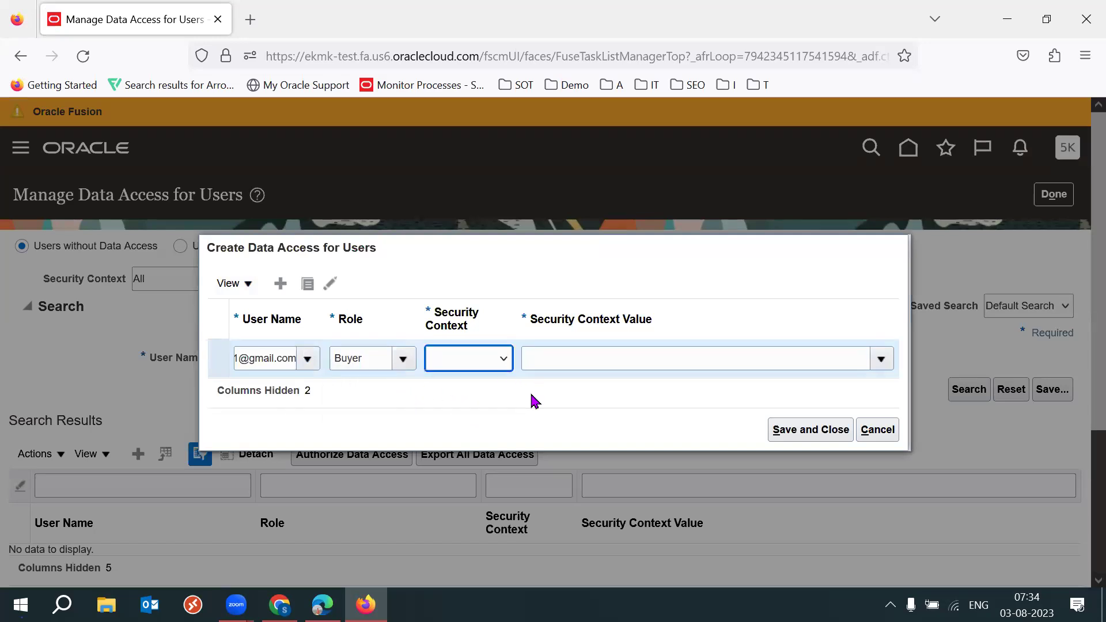
Set the Buyer row's security context to Business unit and its security context value to 53K IND BU
key(p)
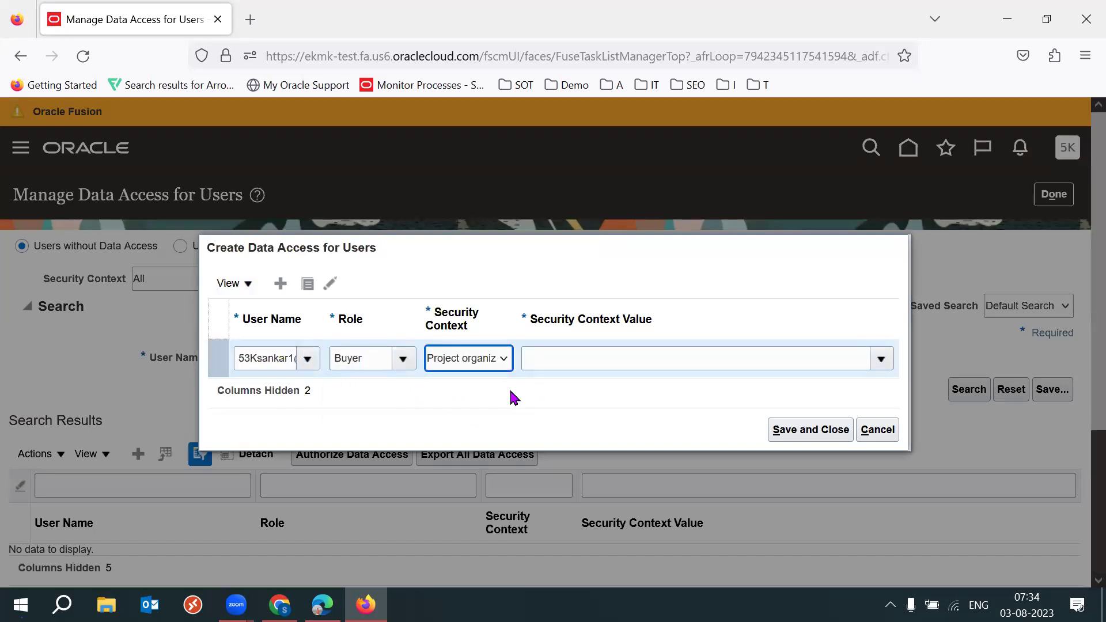
click(487, 368)
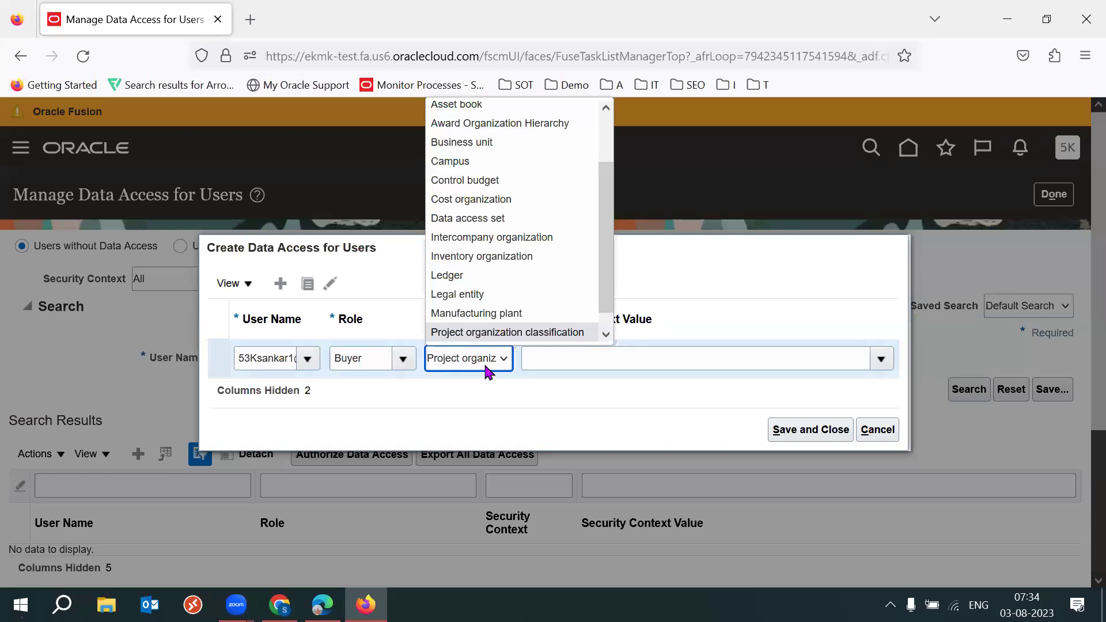
key(b)
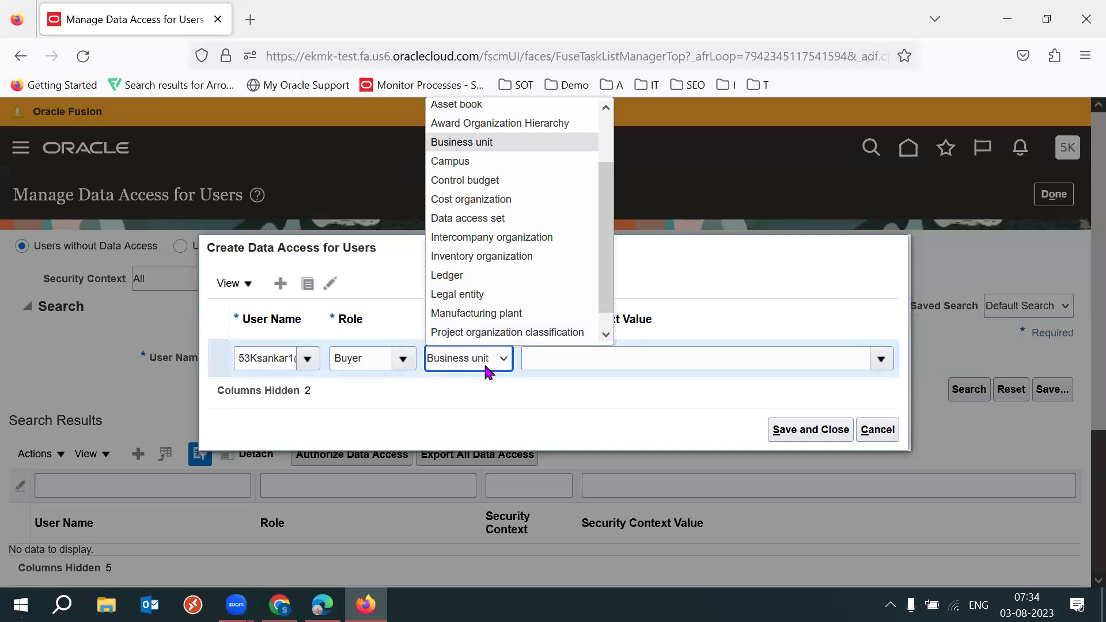
click(469, 143)
click(605, 356)
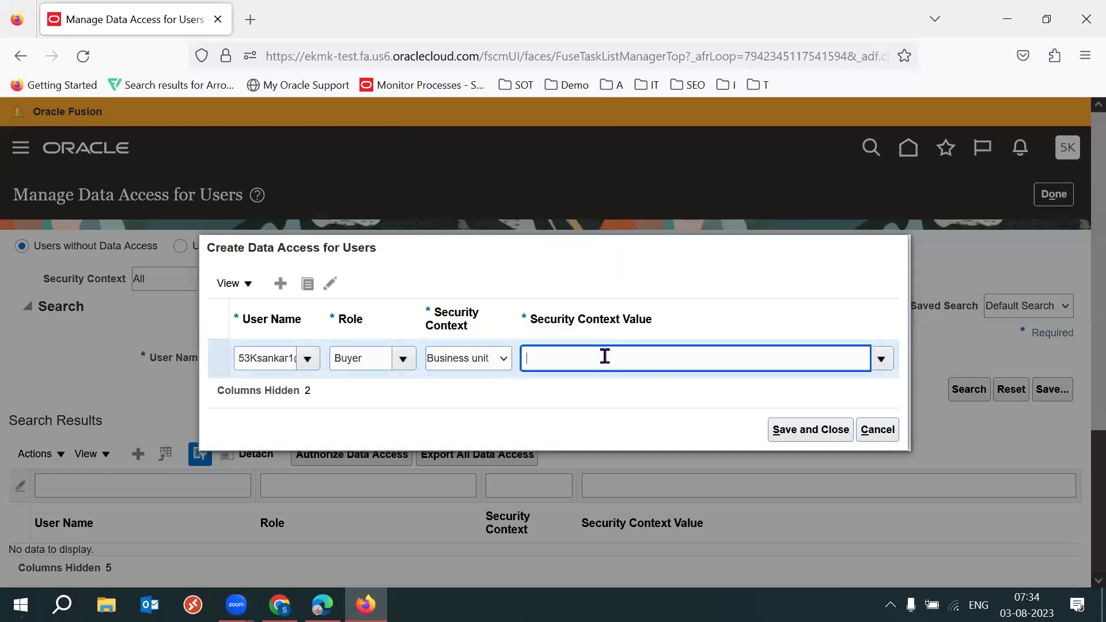
text(53K)
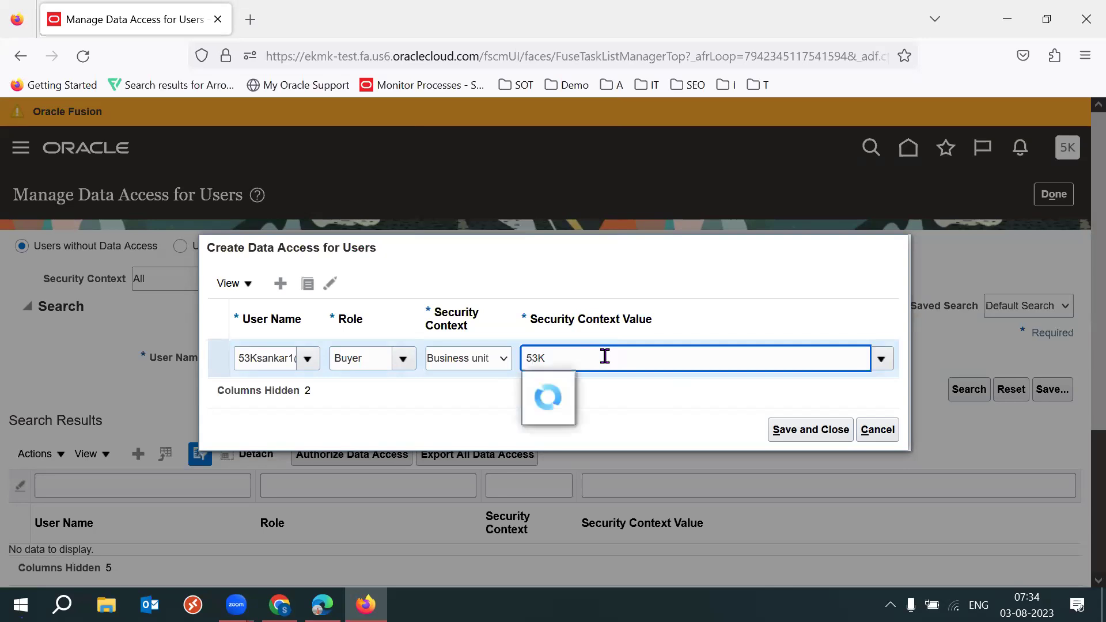
click(559, 381)
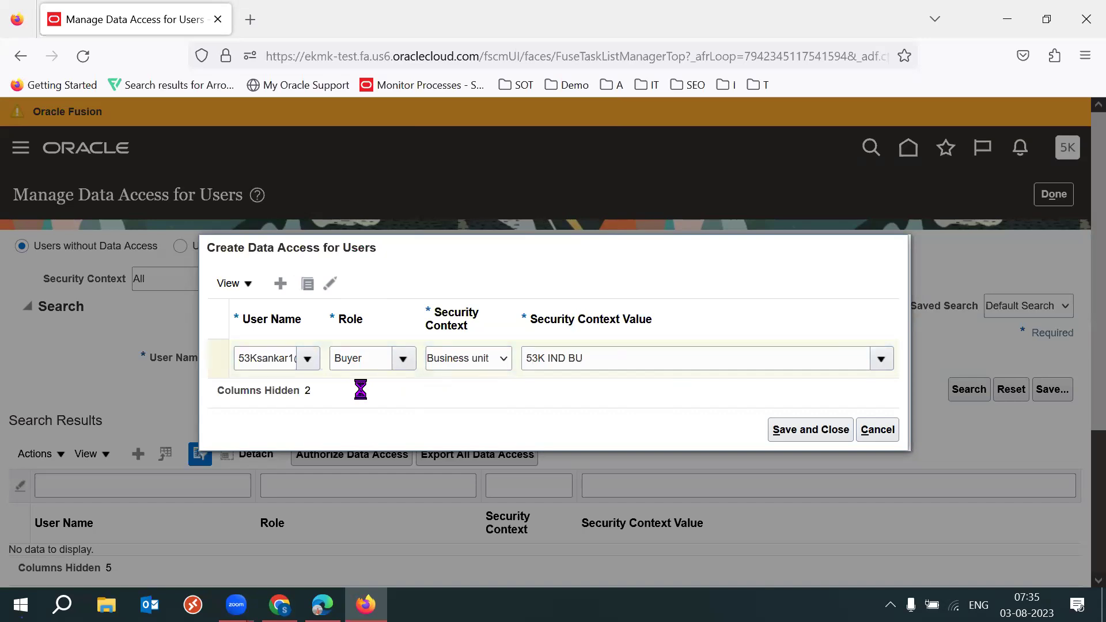
Add a second data access row for the same user and set its role to Procurement Manager
click(745, 251)
click(362, 345)
double_click(362, 344)
text(Pr)
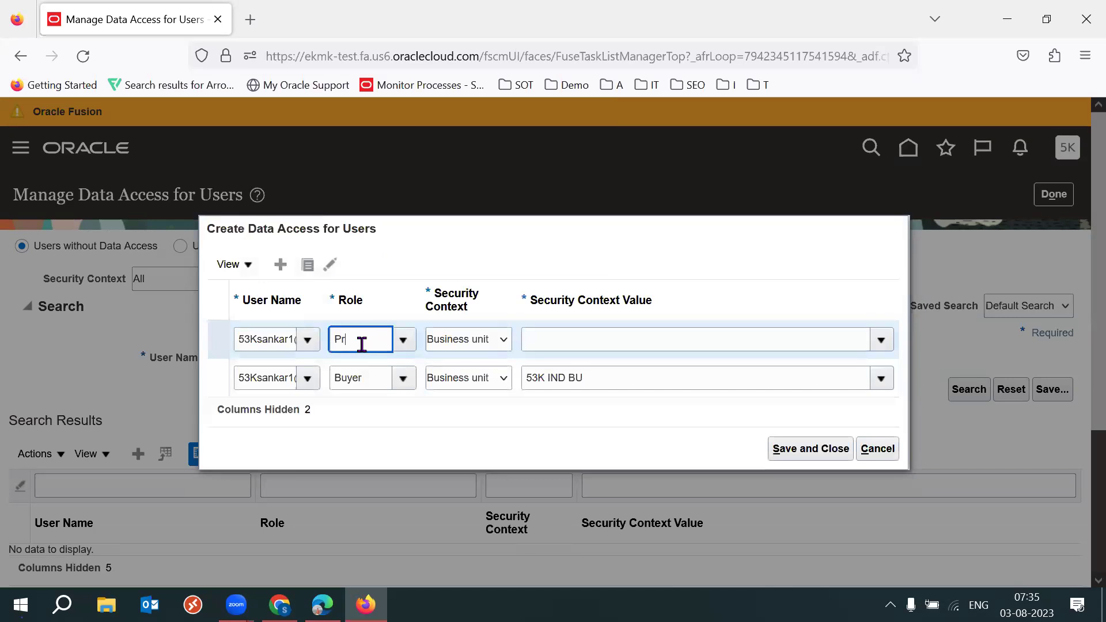
text(ocu)
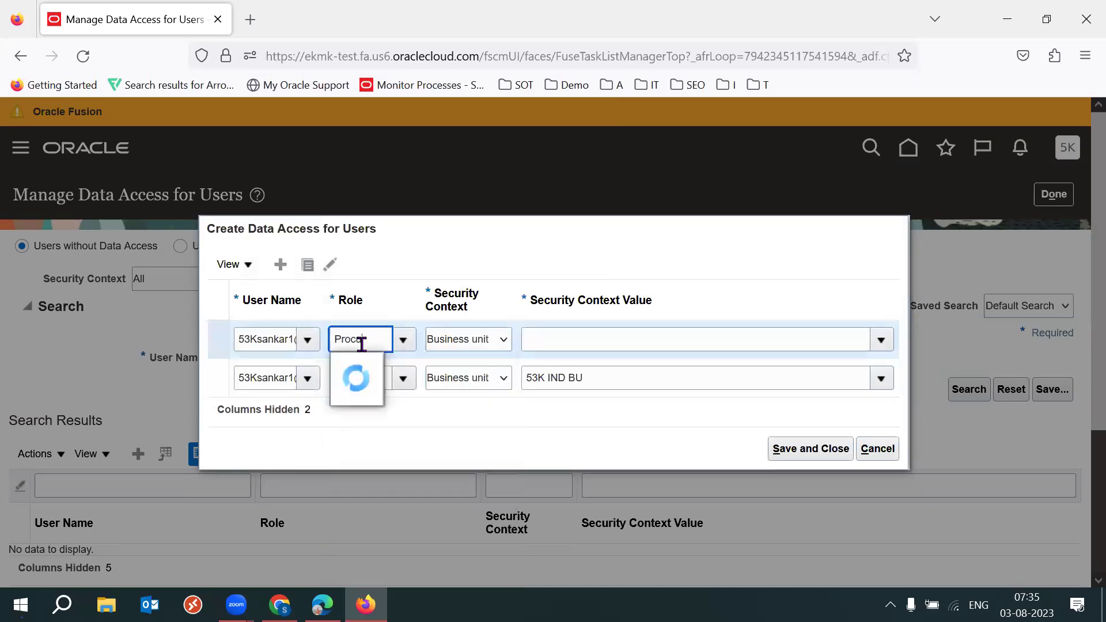
click(424, 395)
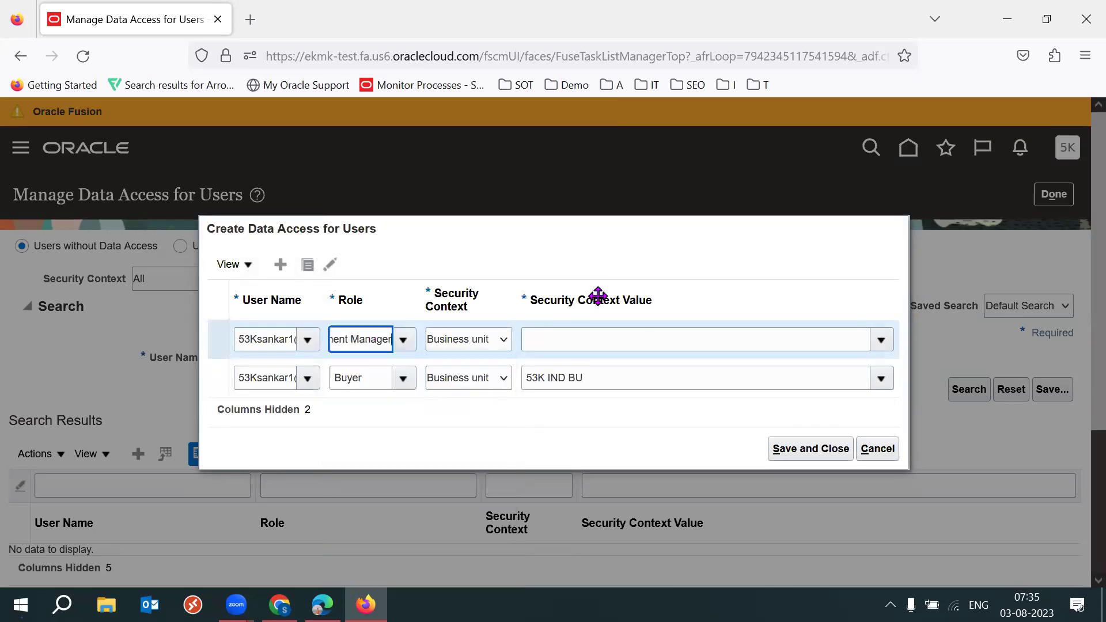
Set the Procurement Manager row's security context value to the 53K business unit, then save the data access entries and return to the task search
click(627, 346)
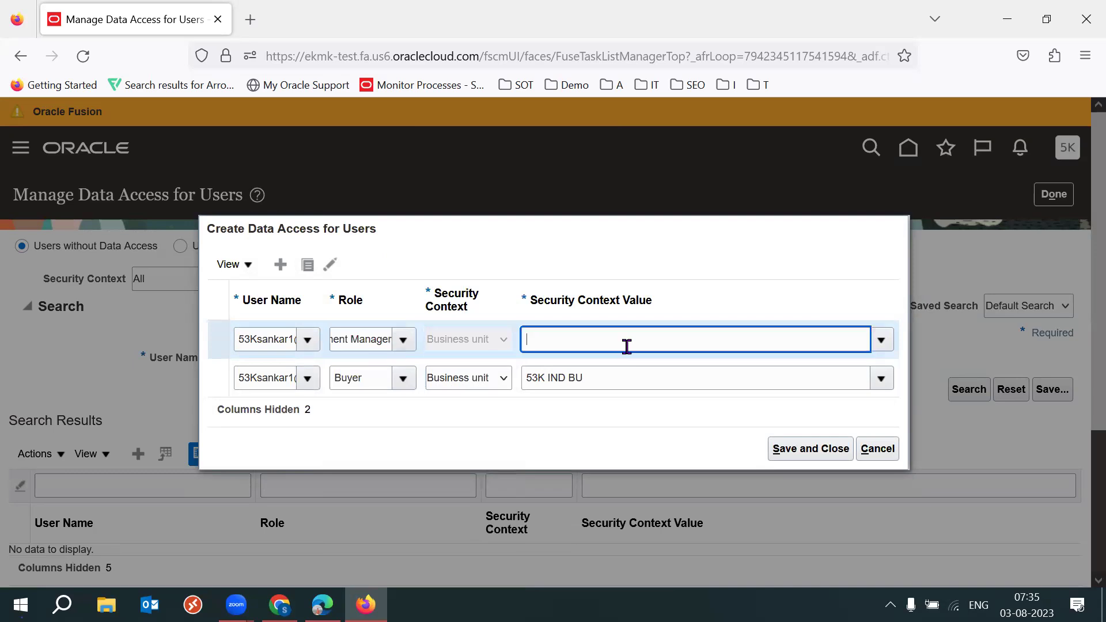
text(53K)
click(582, 372)
click(811, 459)
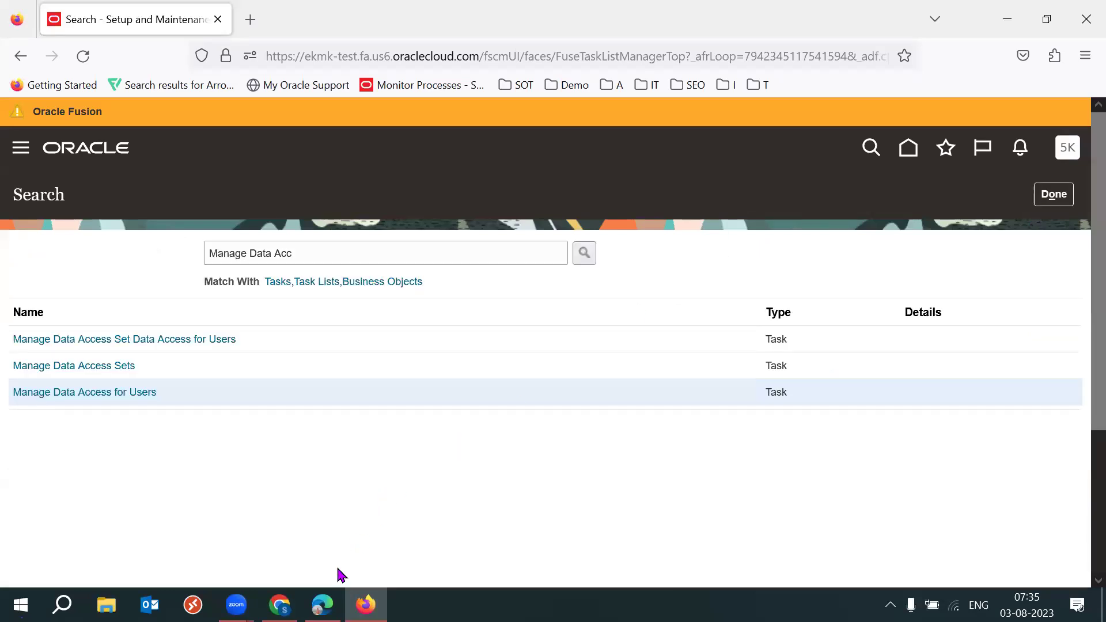
Switch to the requester's Oracle session in Microsoft Edge and open Purchase Orders from the Procurement area of the home page
mouse_move(322, 605)
click(320, 536)
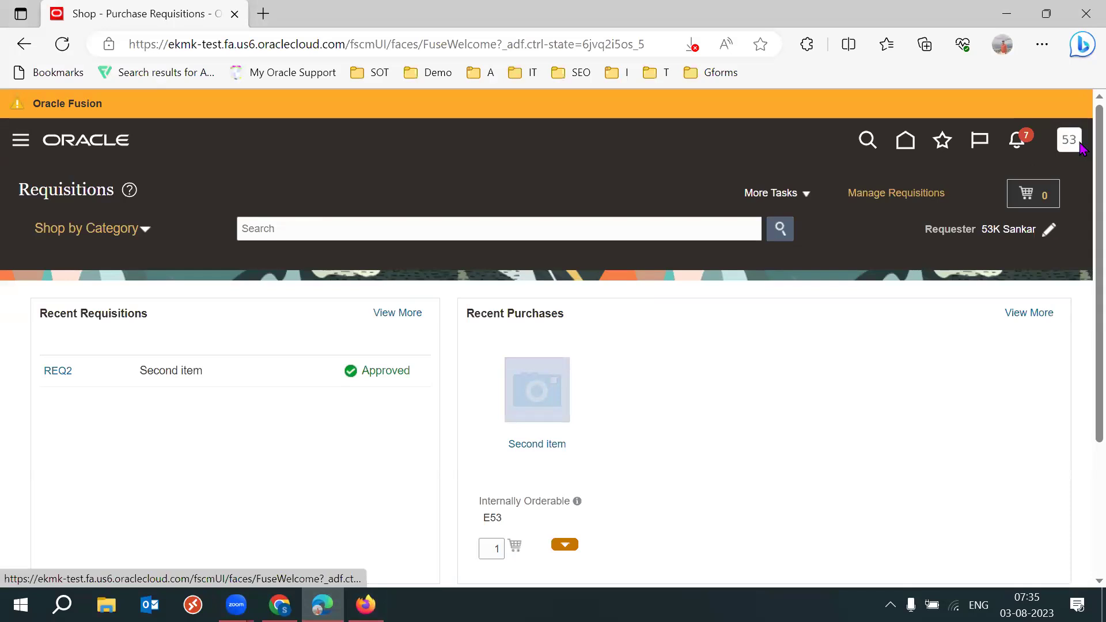
click(904, 150)
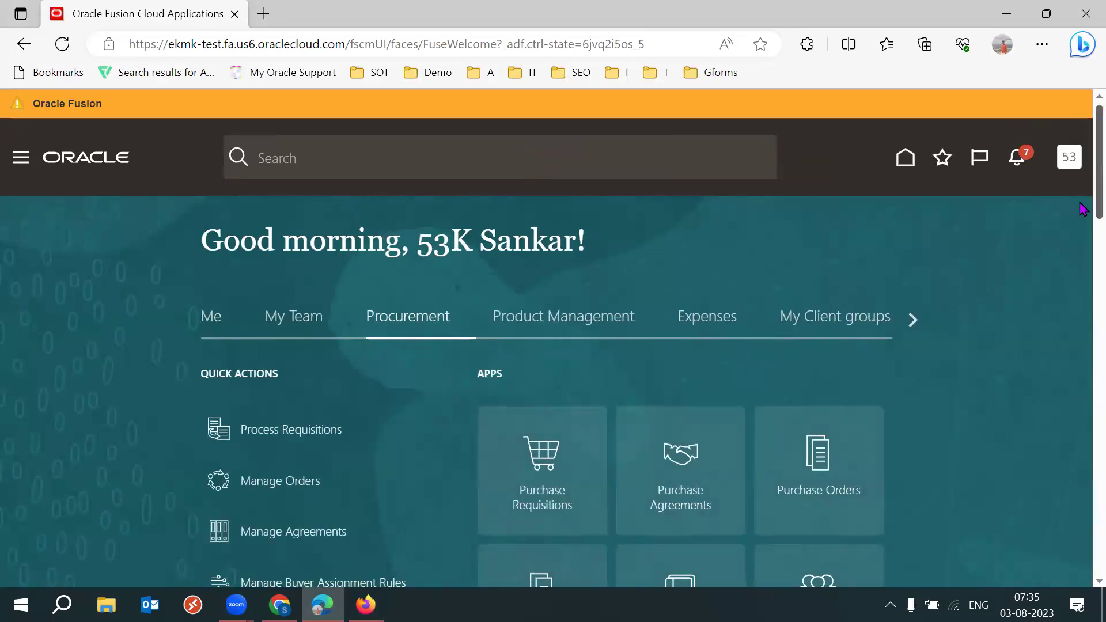
scroll(1084, 222, down, 1)
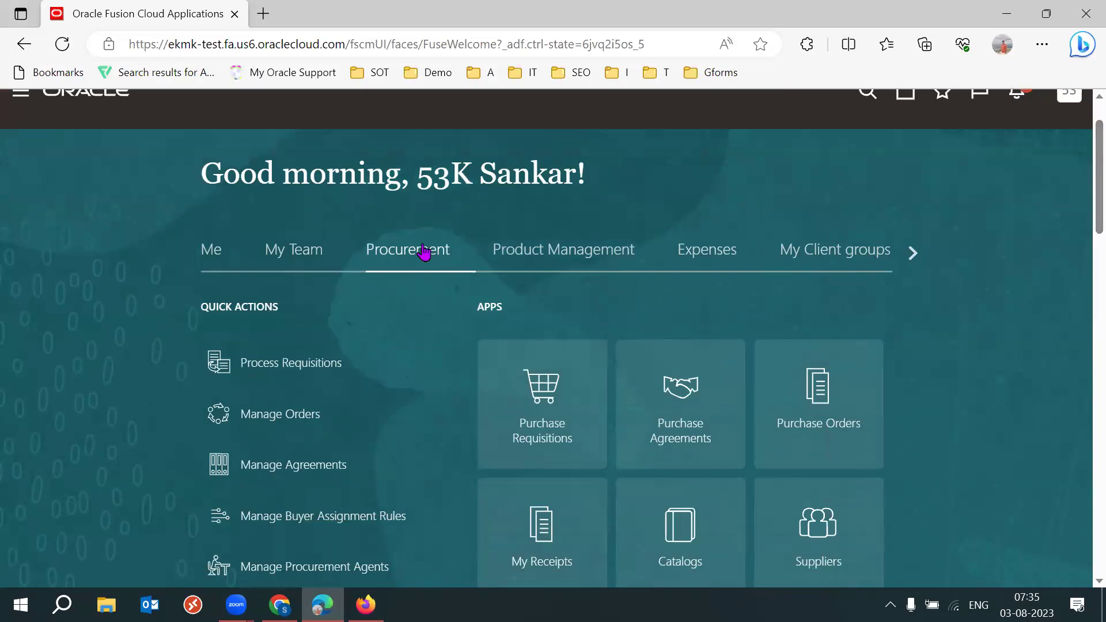
scroll(1084, 229, down, 2)
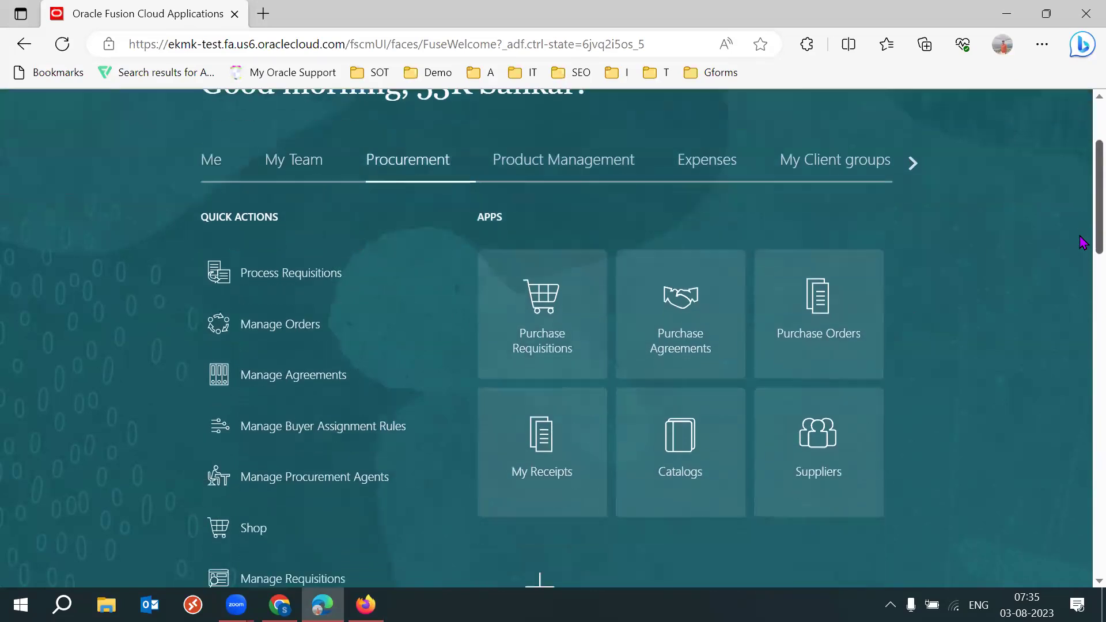
click(825, 280)
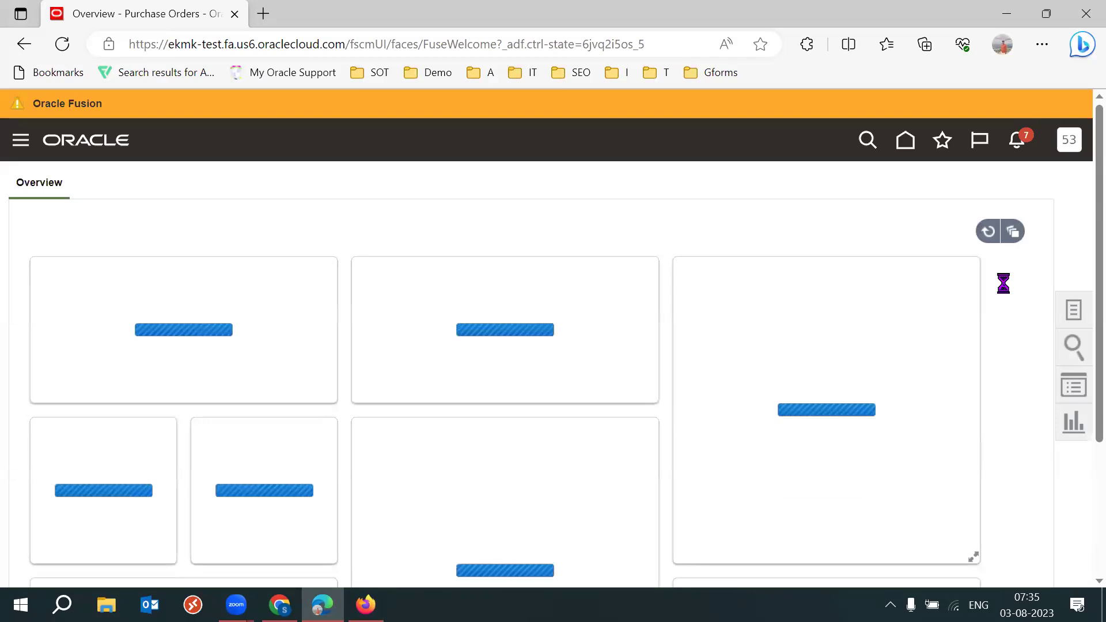
Show the Purchase Orders overview full screen and open Process Requisitions from its requisition tasks
key(F11)
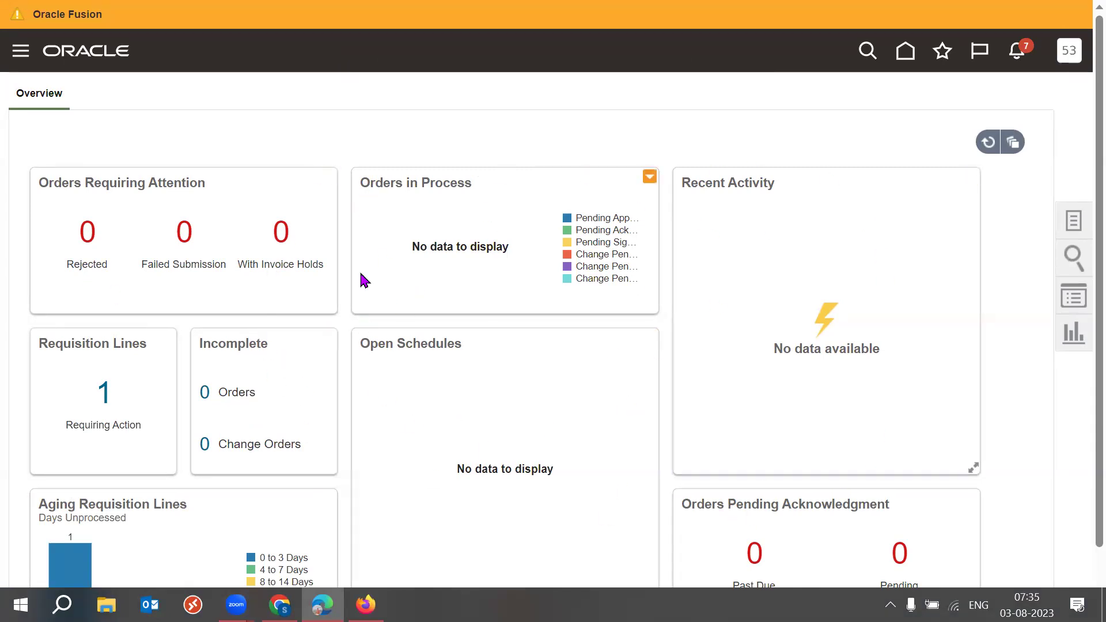
click(1081, 231)
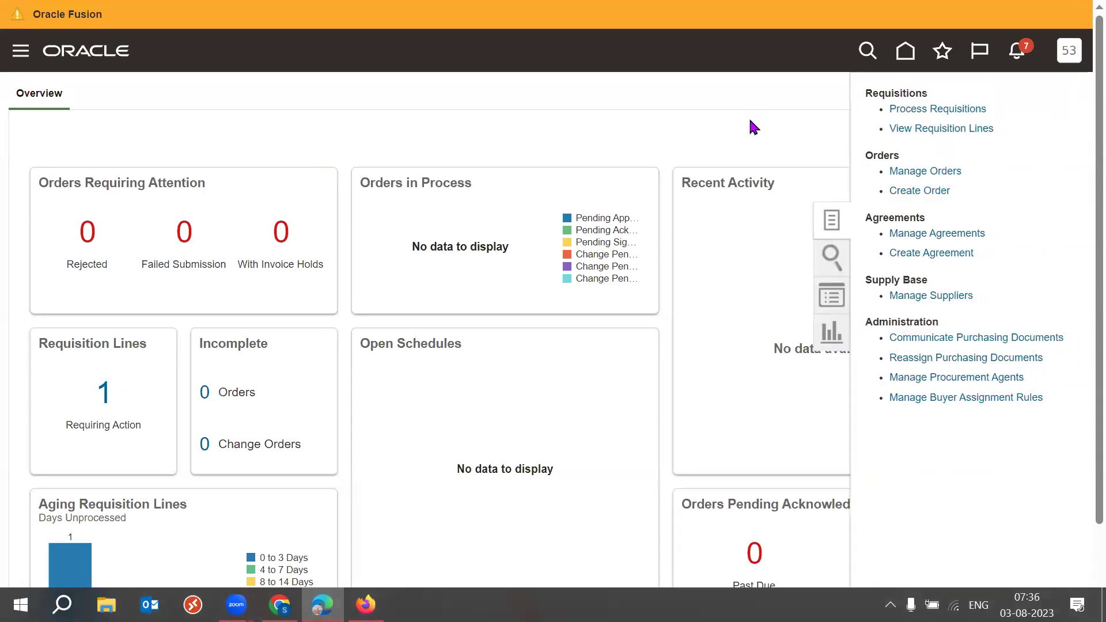
click(969, 113)
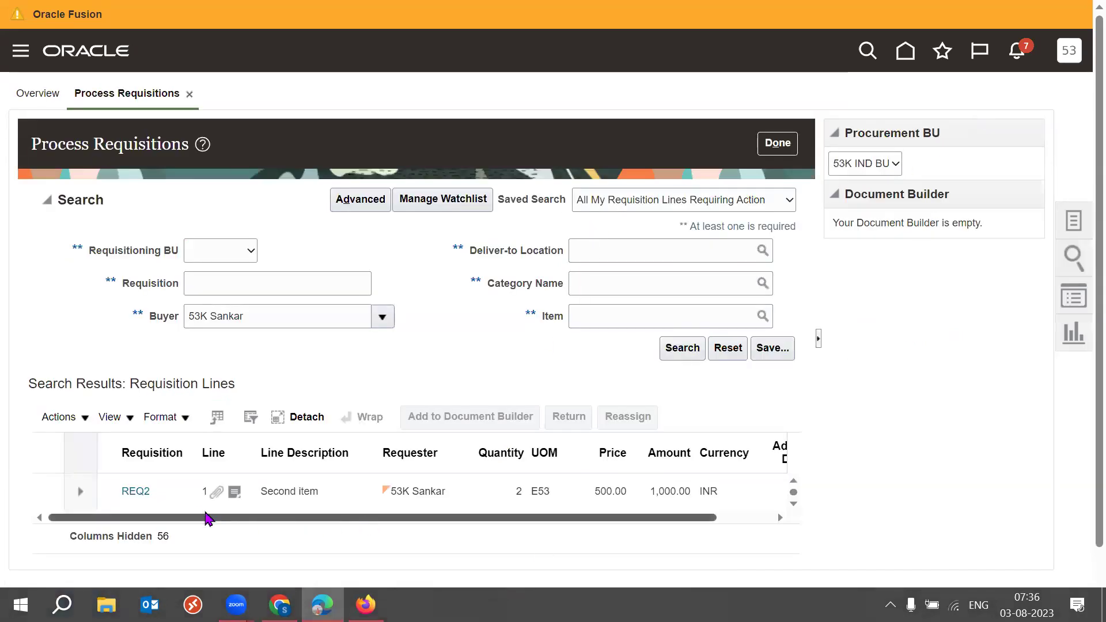
Select the REQ2 requisition line in the search results and show all columns of the results table
click(170, 495)
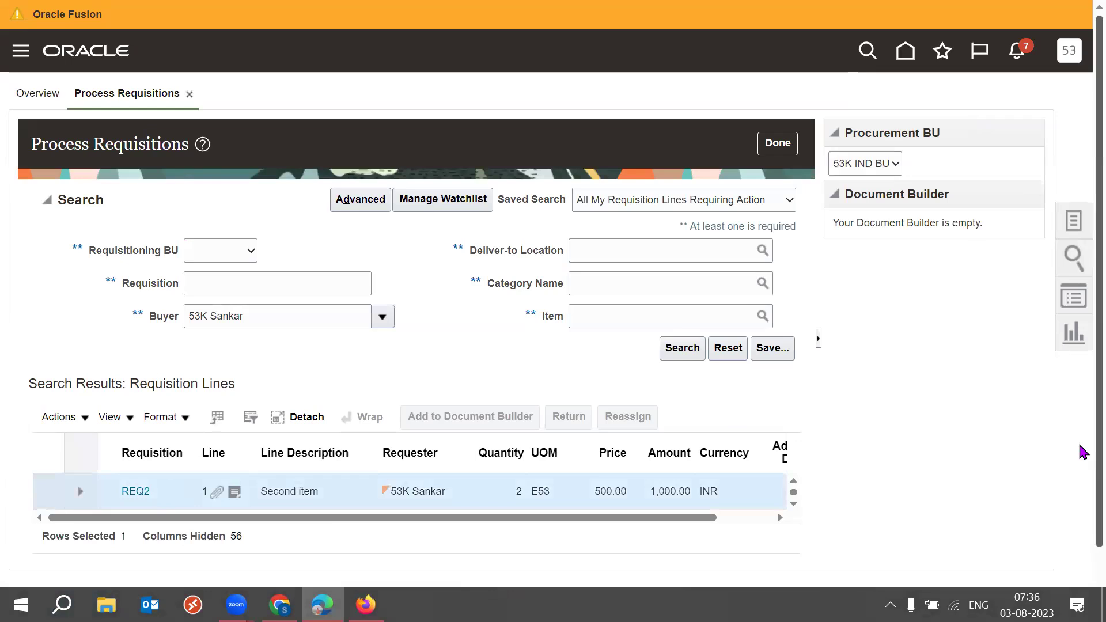
scroll(817, 518, down, 1)
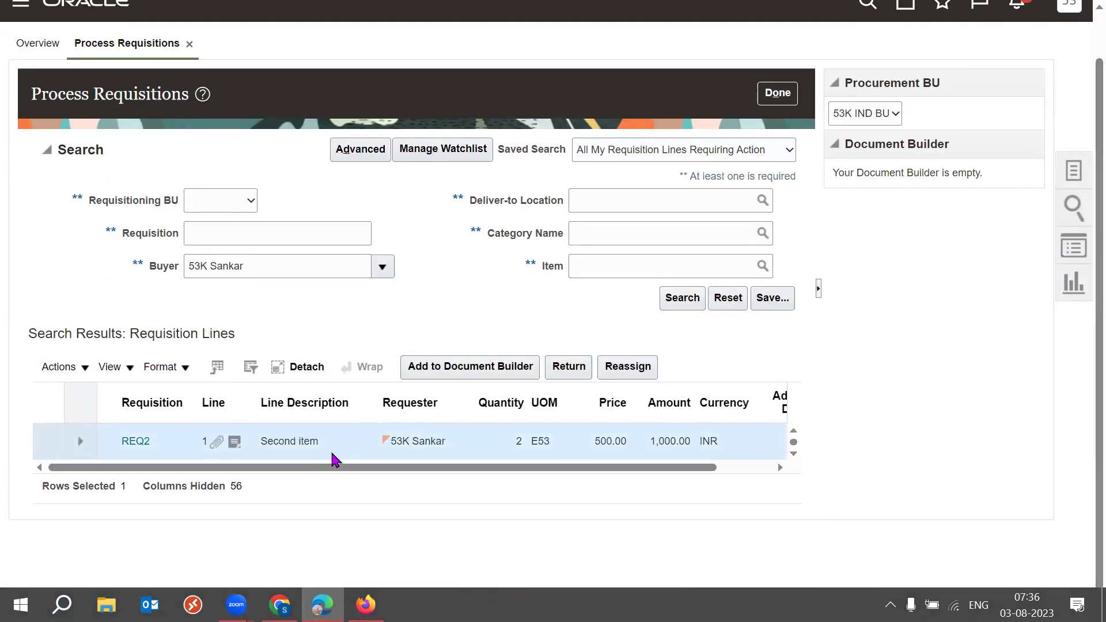
scroll(247, 478, right, 2)
scroll(266, 454, left, 2)
drag(246, 470, 201, 471)
click(111, 366)
mouse_move(151, 423)
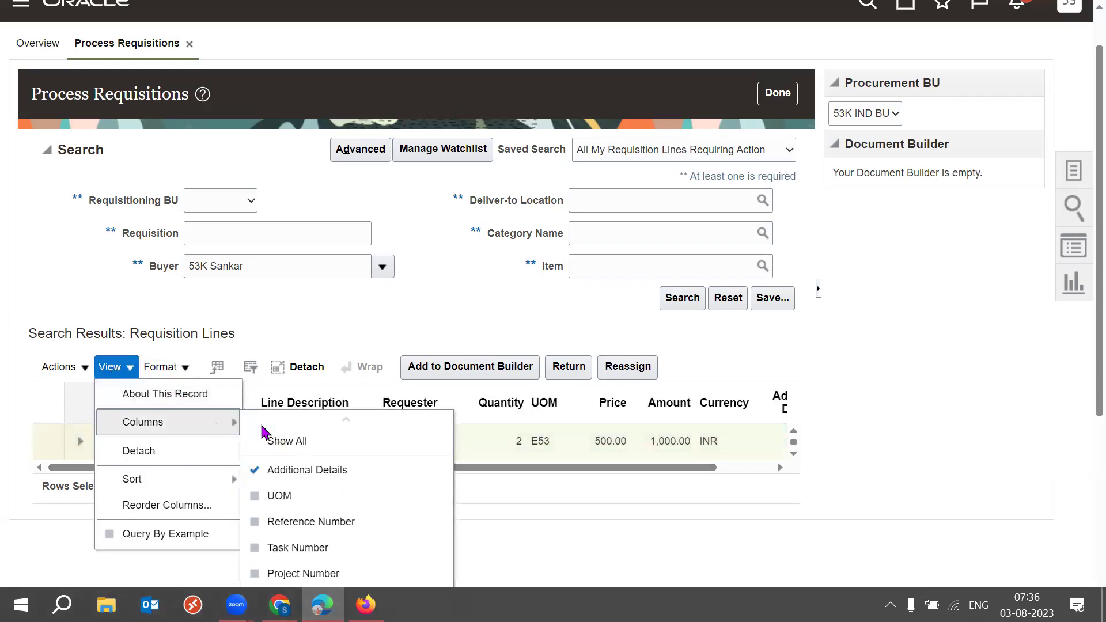
click(267, 443)
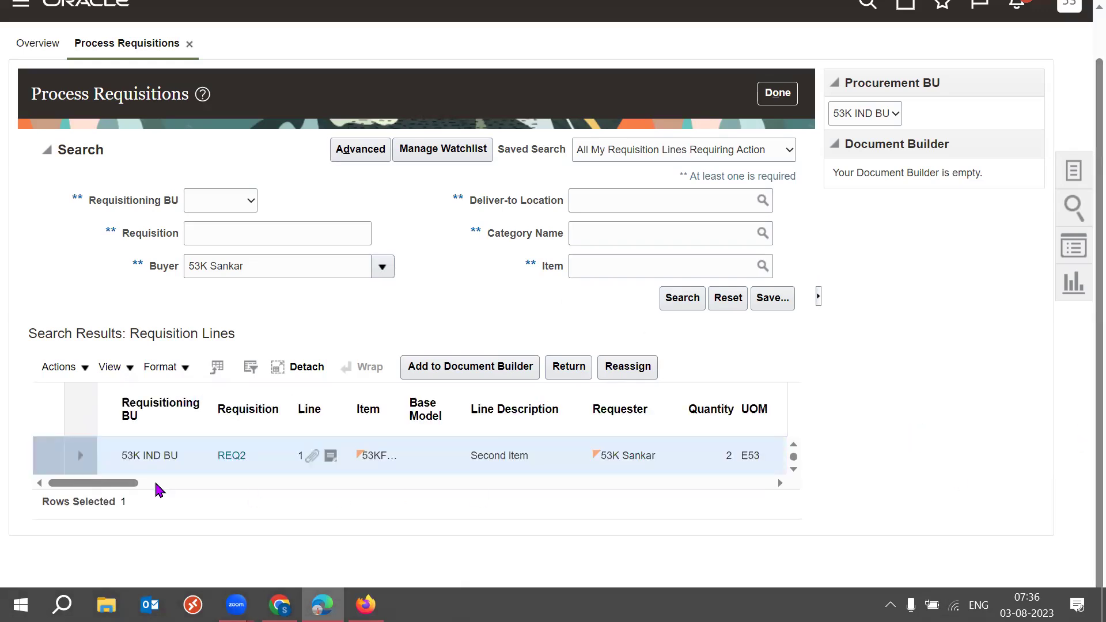
Review the REQ2 line's remaining columns, then add it to the Document Builder as a new Purchase Order for 53K Tech Leads IT, site Ameerpet
drag(129, 483, 390, 489)
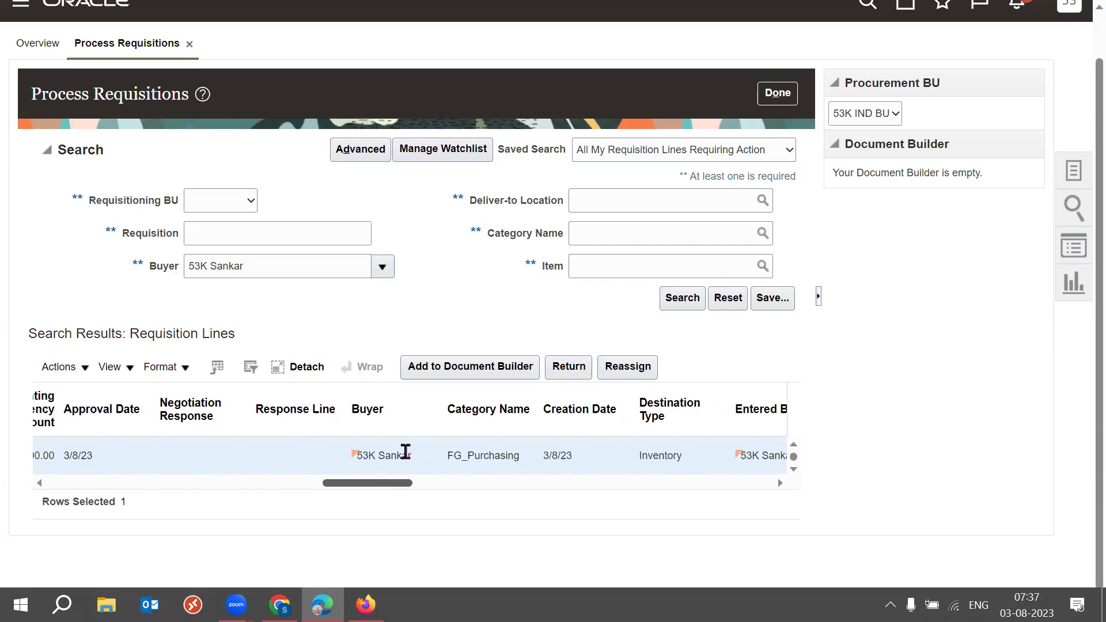
scroll(395, 487, right, 2)
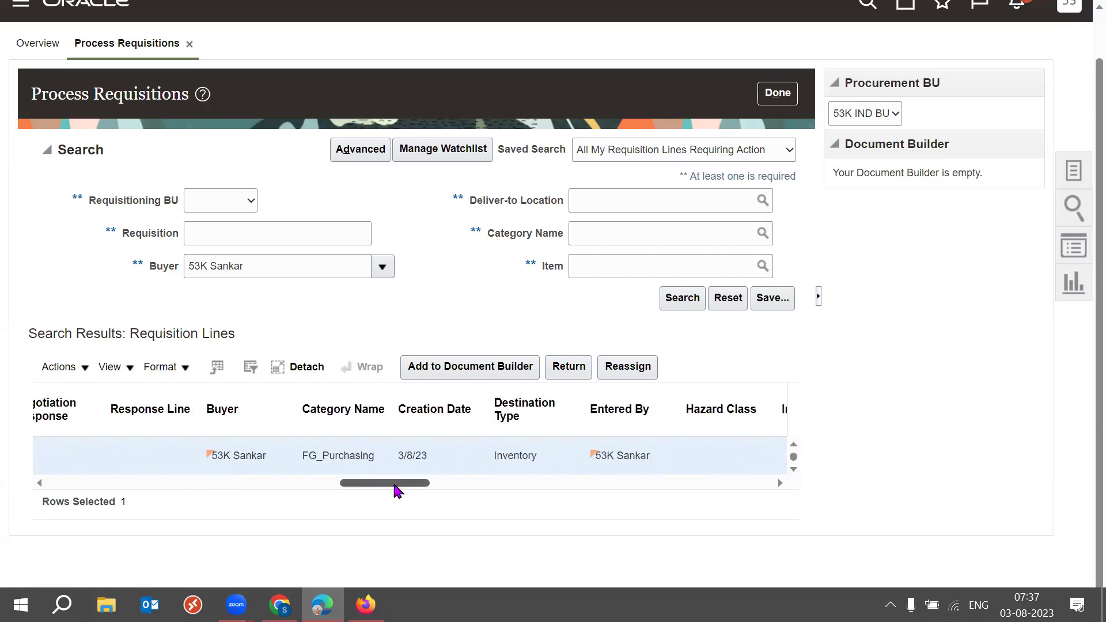
scroll(405, 488, right, 3)
drag(430, 488, 743, 497)
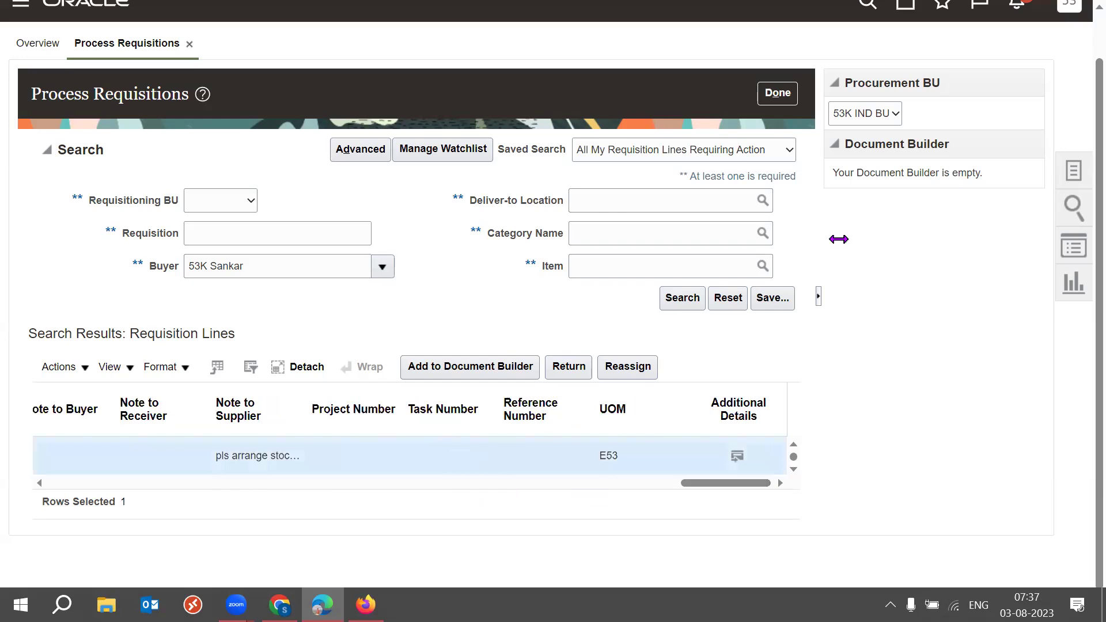
click(472, 366)
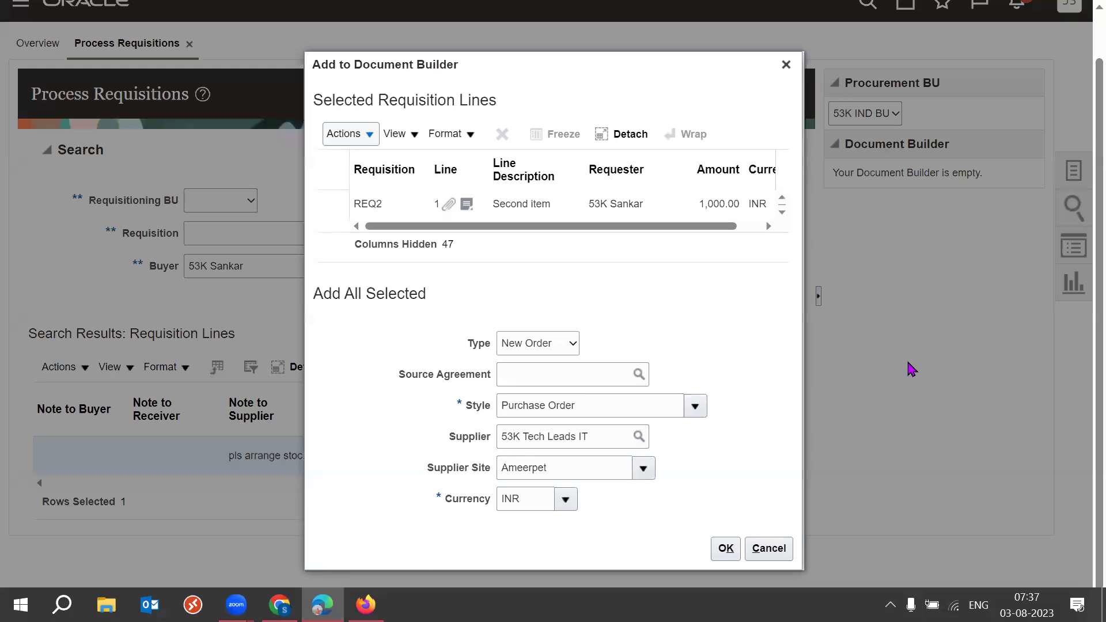
triple_click(598, 438)
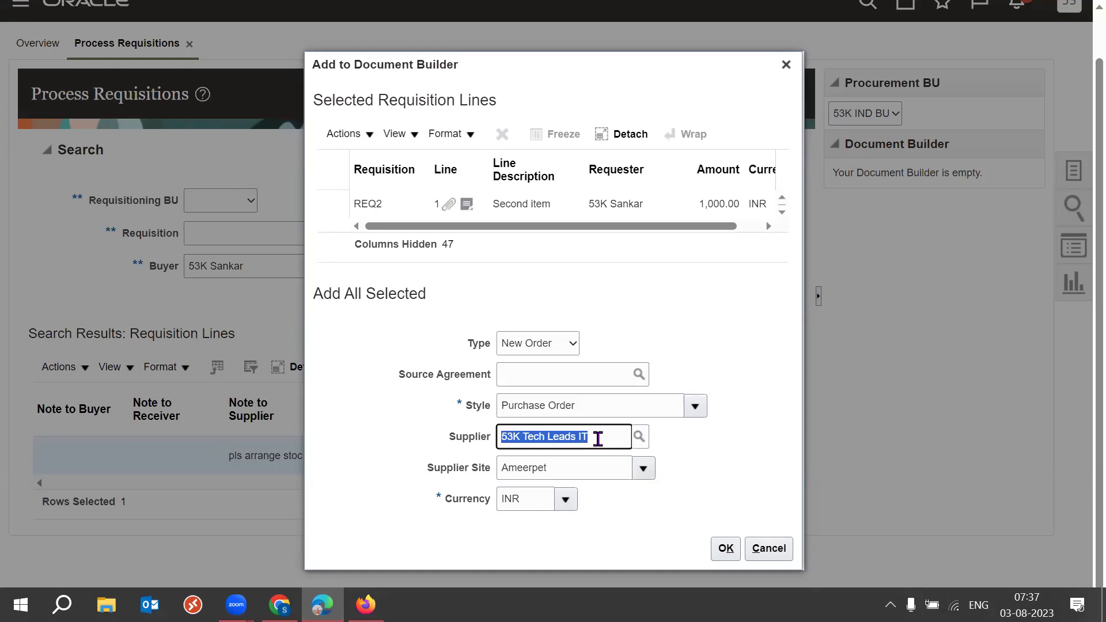
click(727, 549)
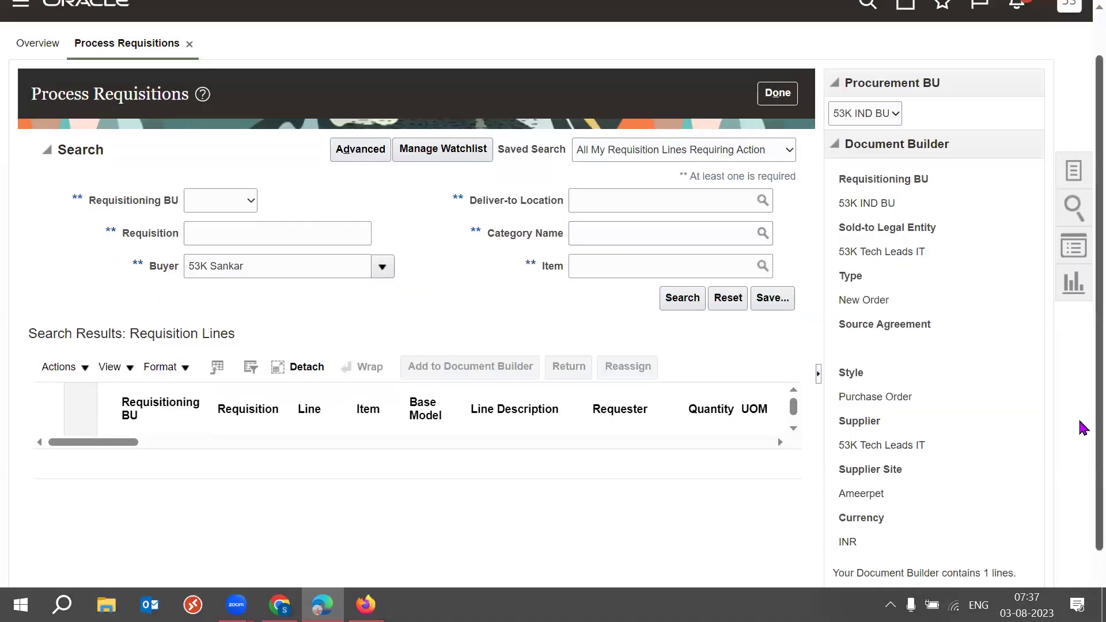
Leave full-screen view and open the Document Builder's contents for editing
scroll(1082, 449, down, 1)
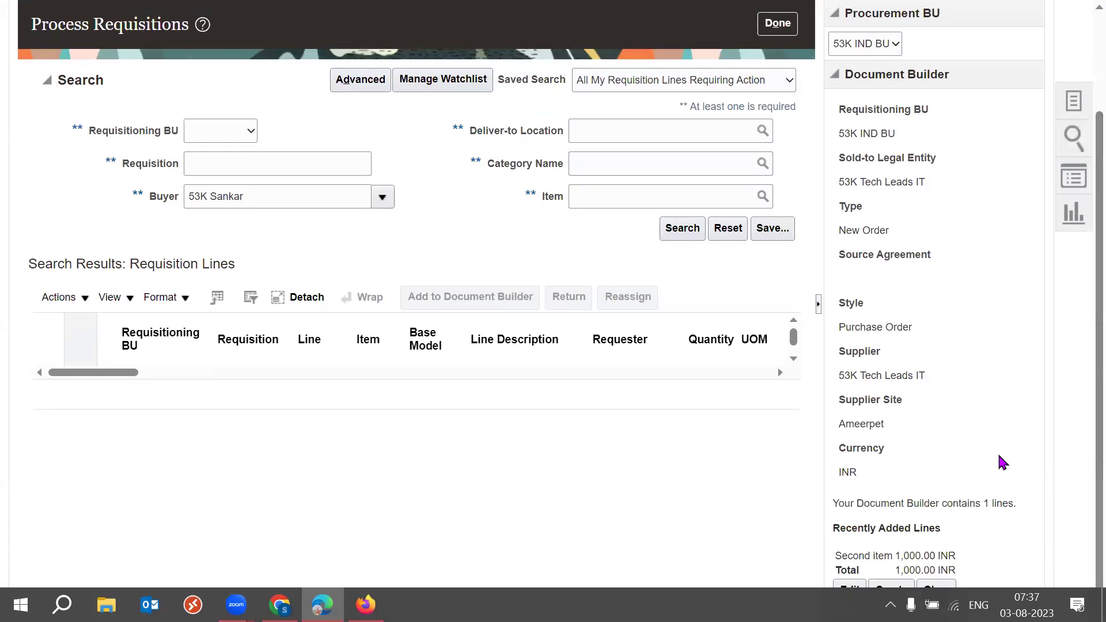
key(F11)
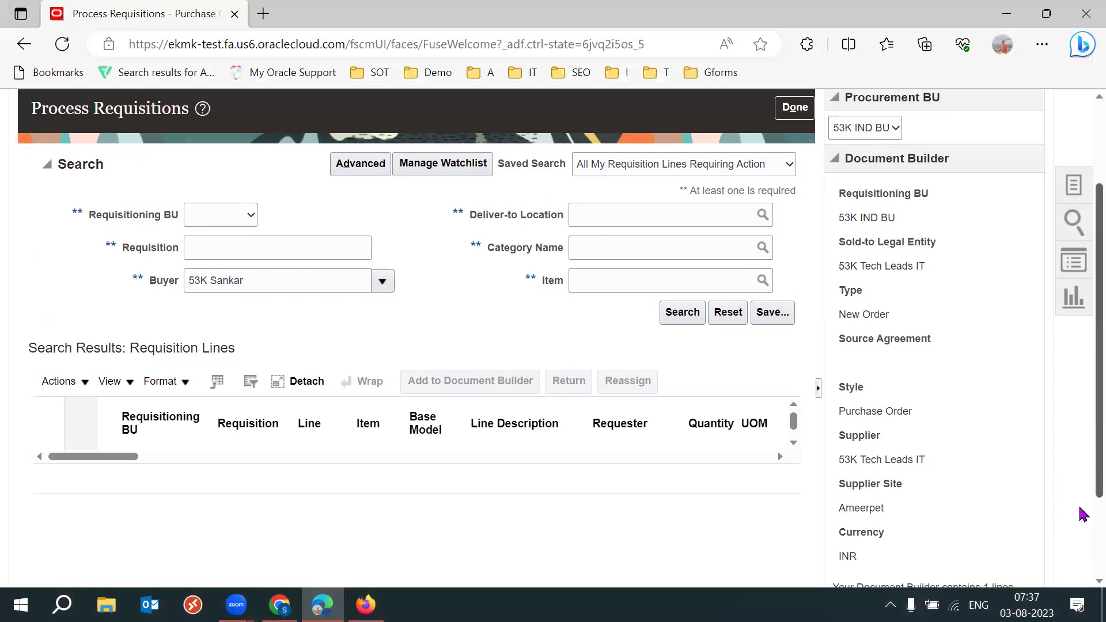
scroll(1082, 518, down, 2)
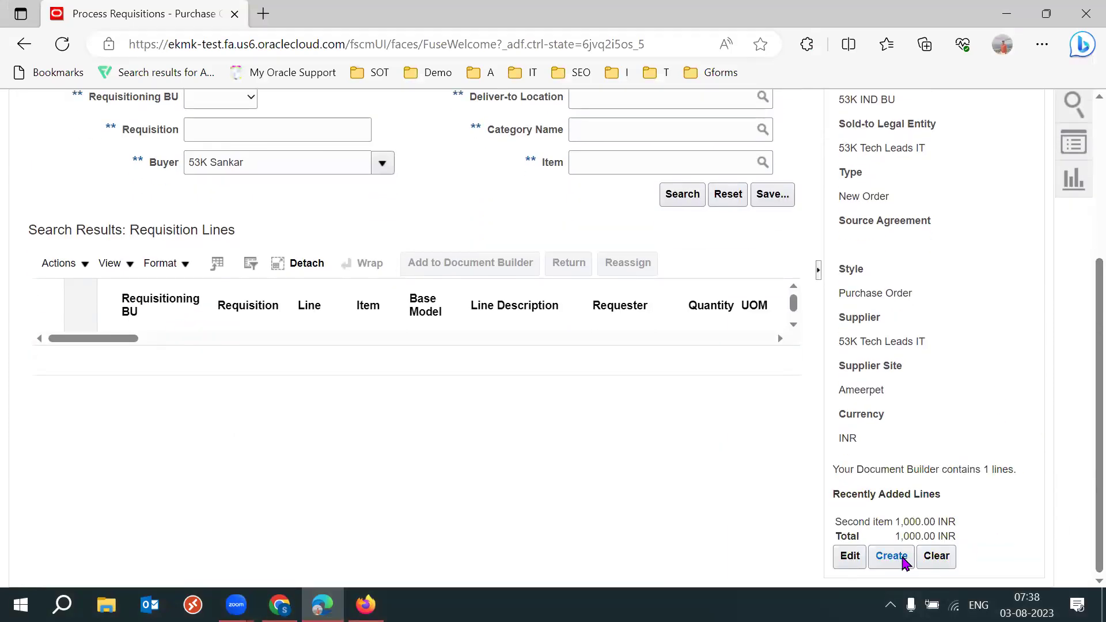
click(849, 558)
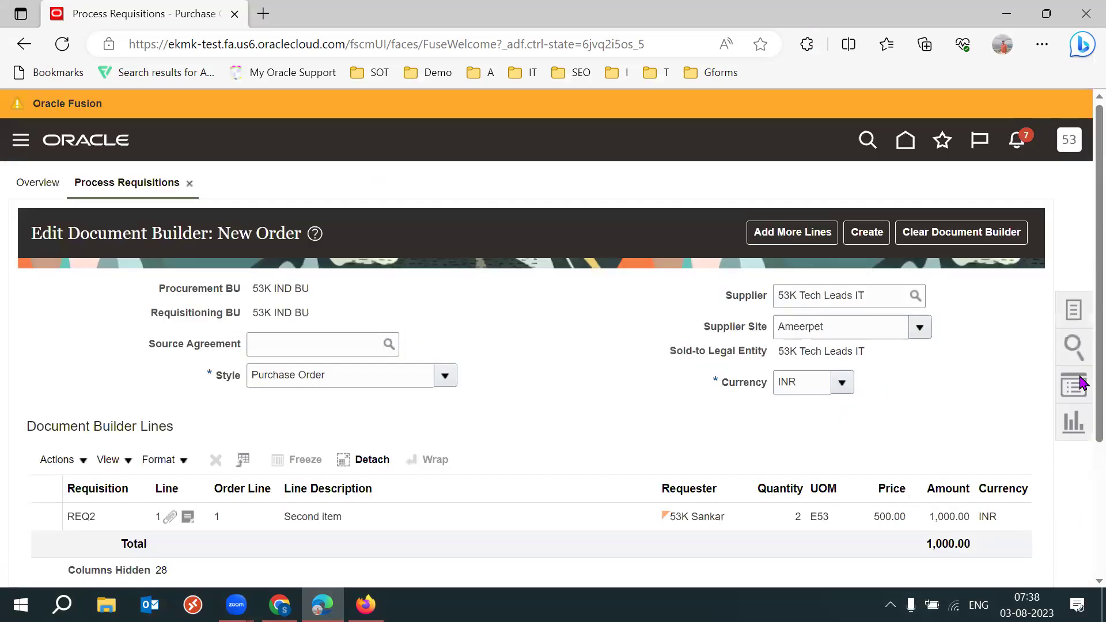
Examine the Document Builder's order header, its REQ2 line and the actions available for that line
click(535, 506)
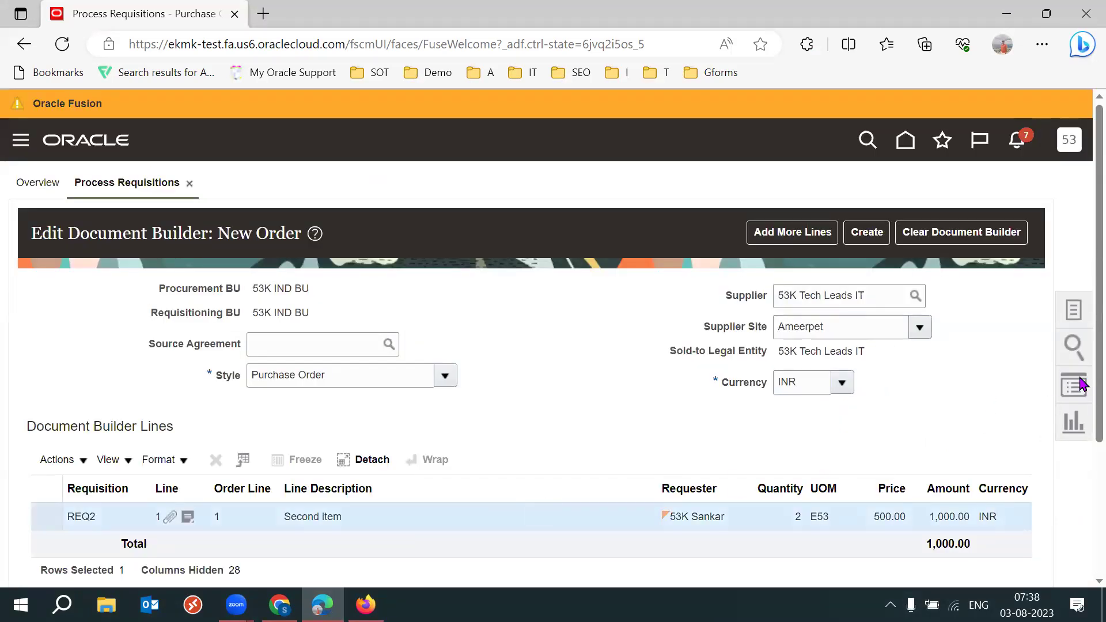
scroll(1084, 401, down, 1)
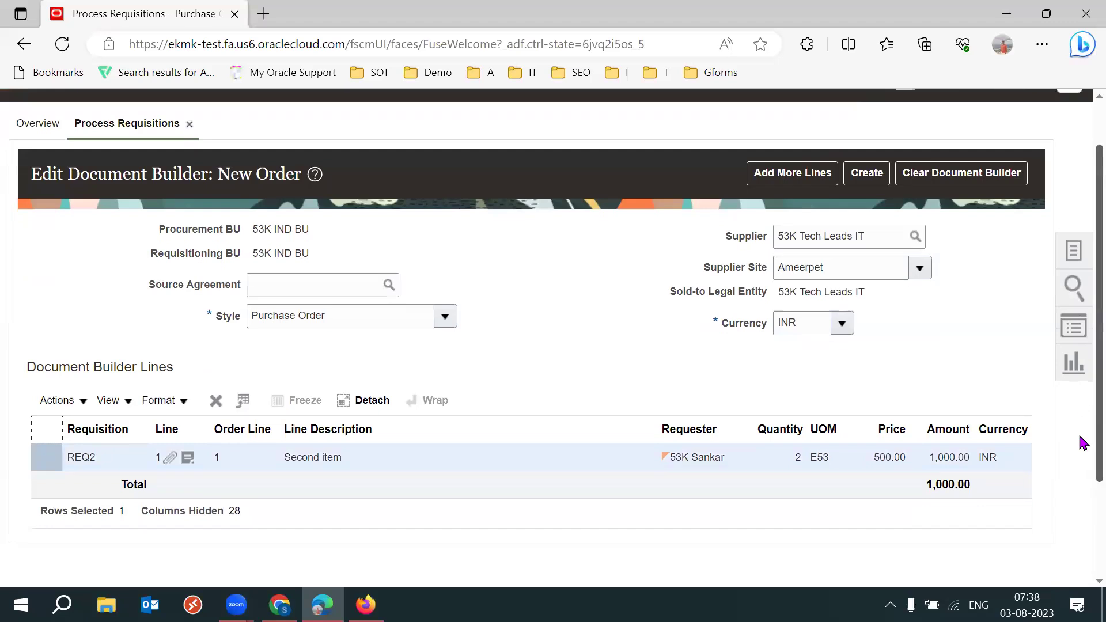
scroll(1082, 455, down, 2)
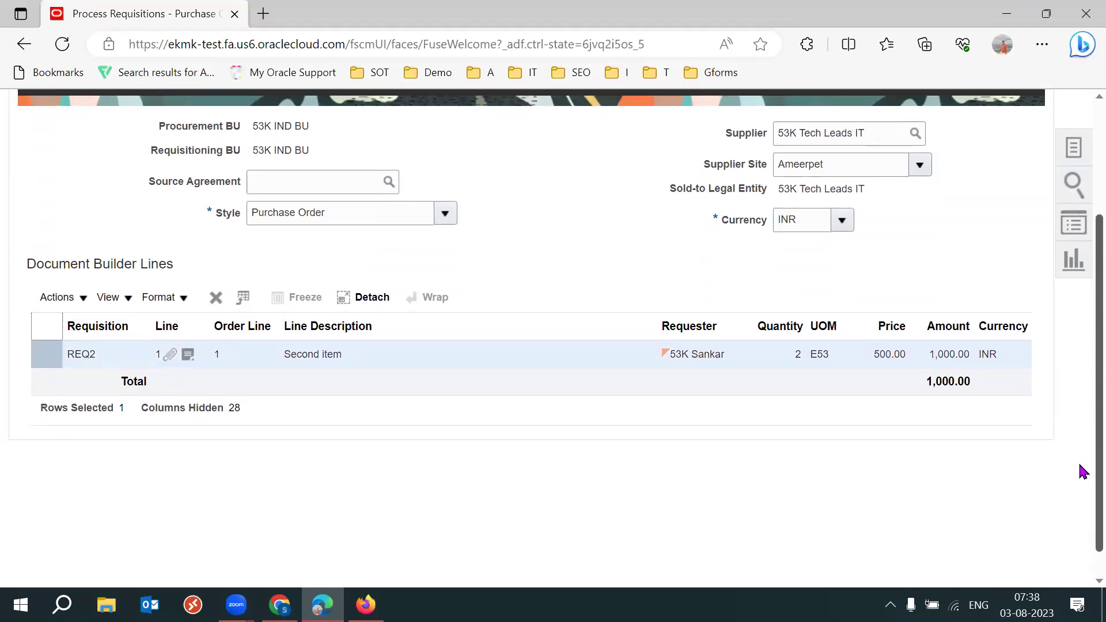
scroll(1082, 437, up, 2)
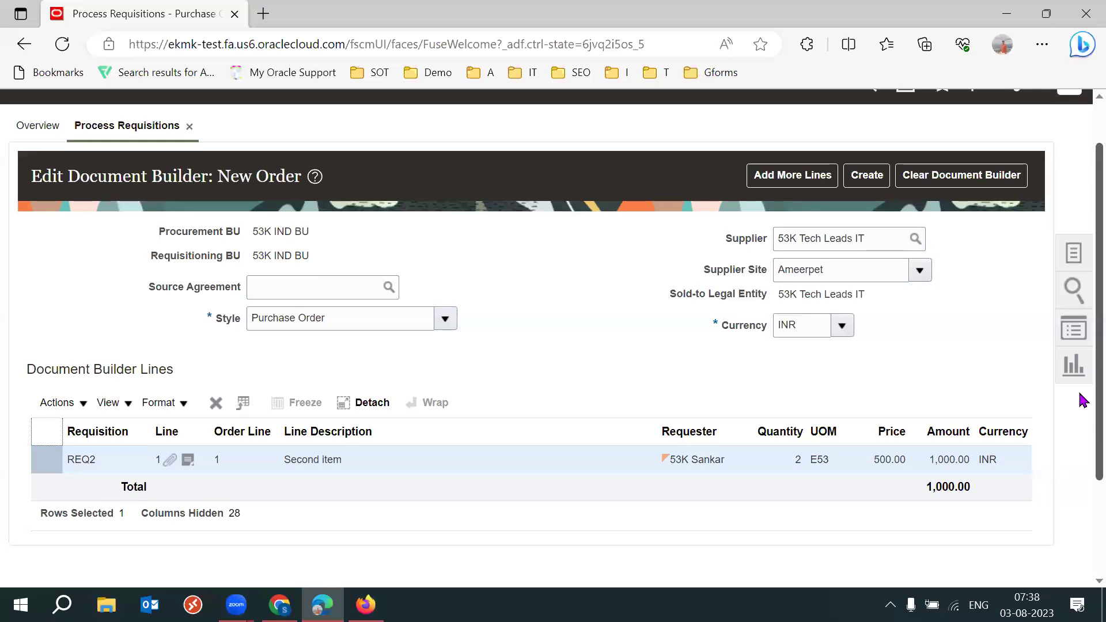
click(73, 406)
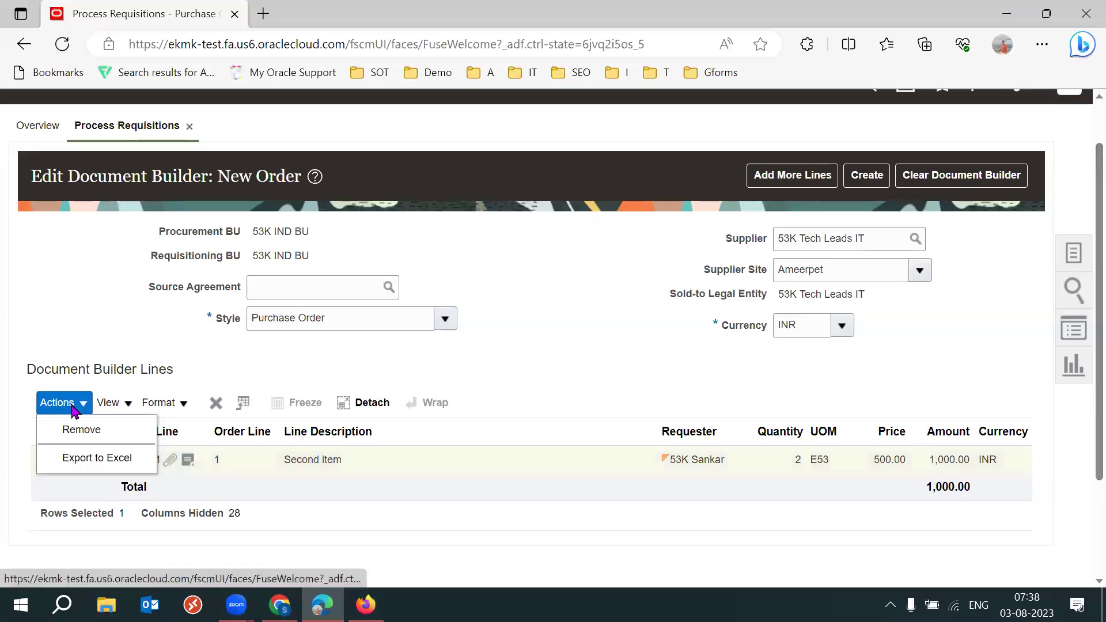
click(484, 360)
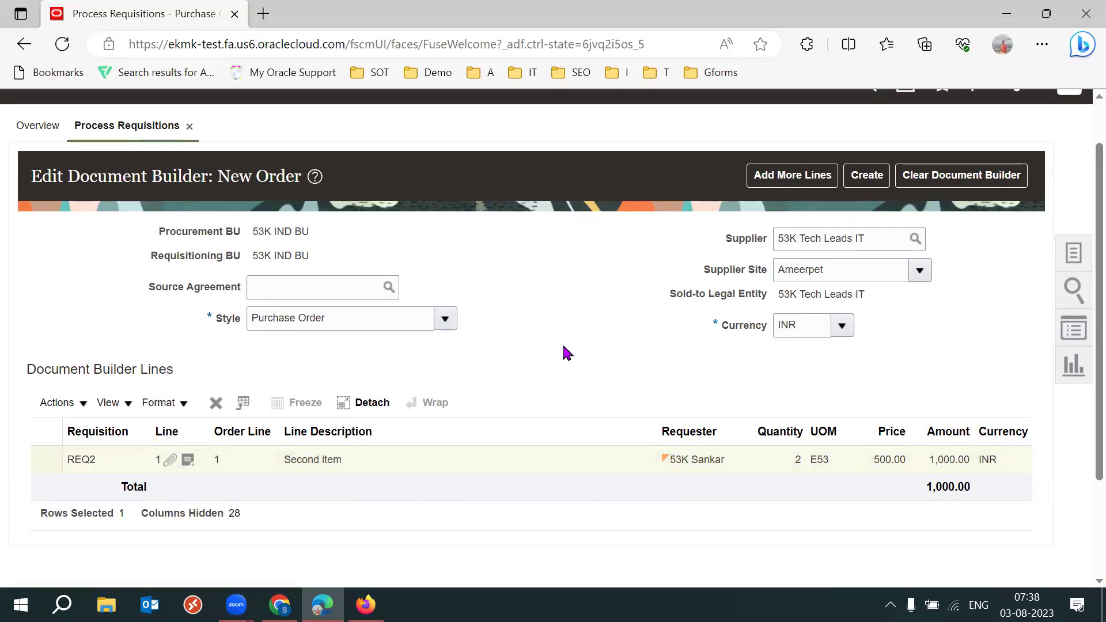
scroll(1083, 439, down, 3)
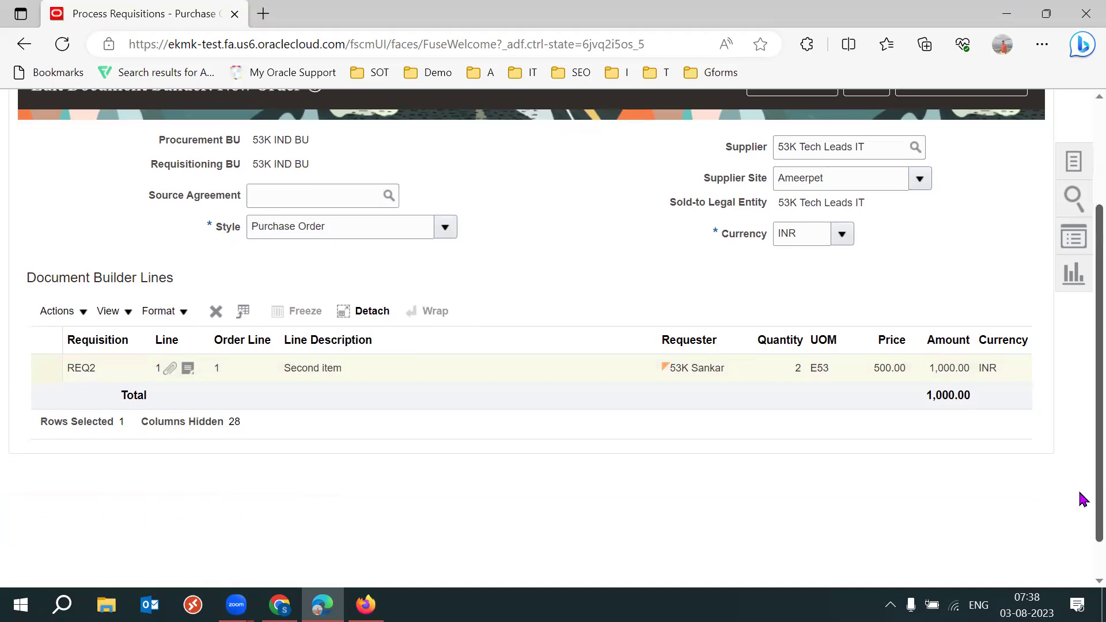
scroll(1081, 461, up, 3)
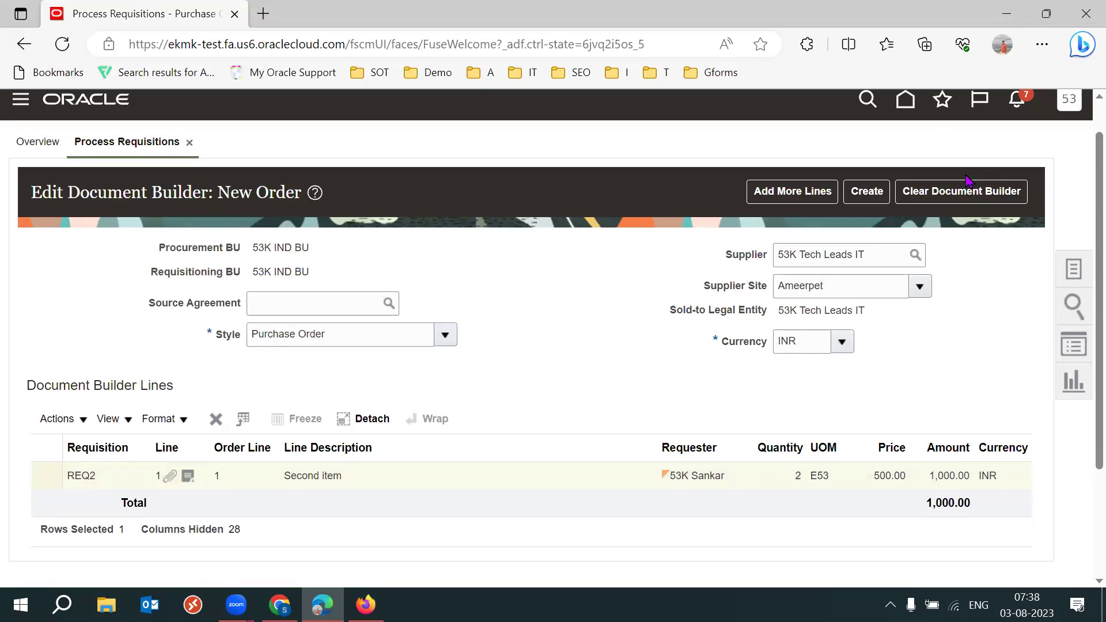
Create the purchase order from the Document Builder, dismiss the confirmation and show the order full screen
click(879, 195)
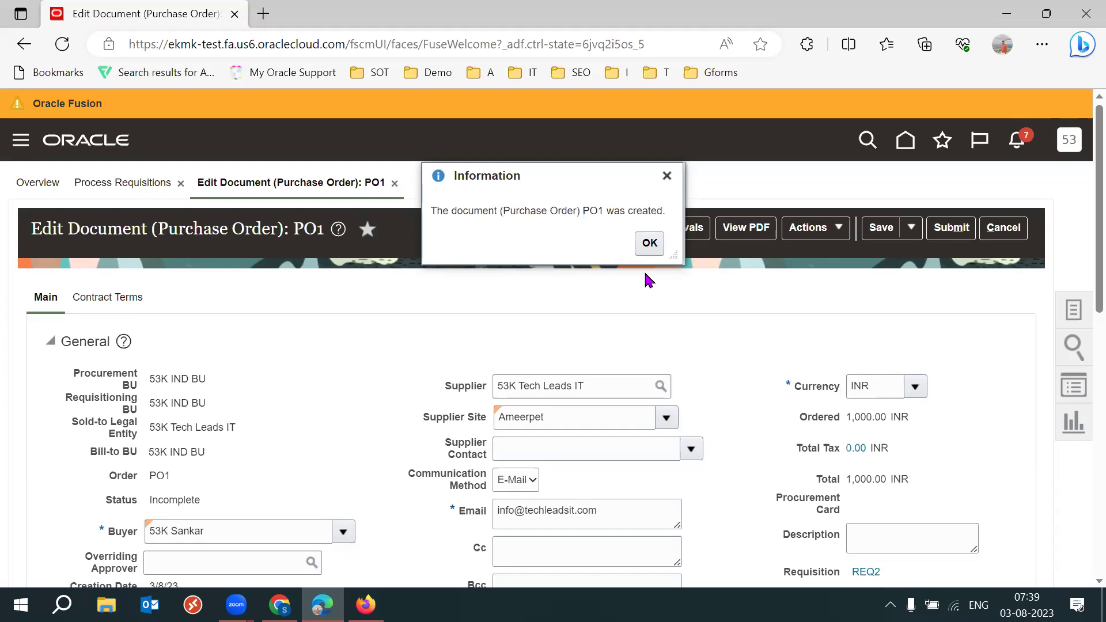
click(650, 243)
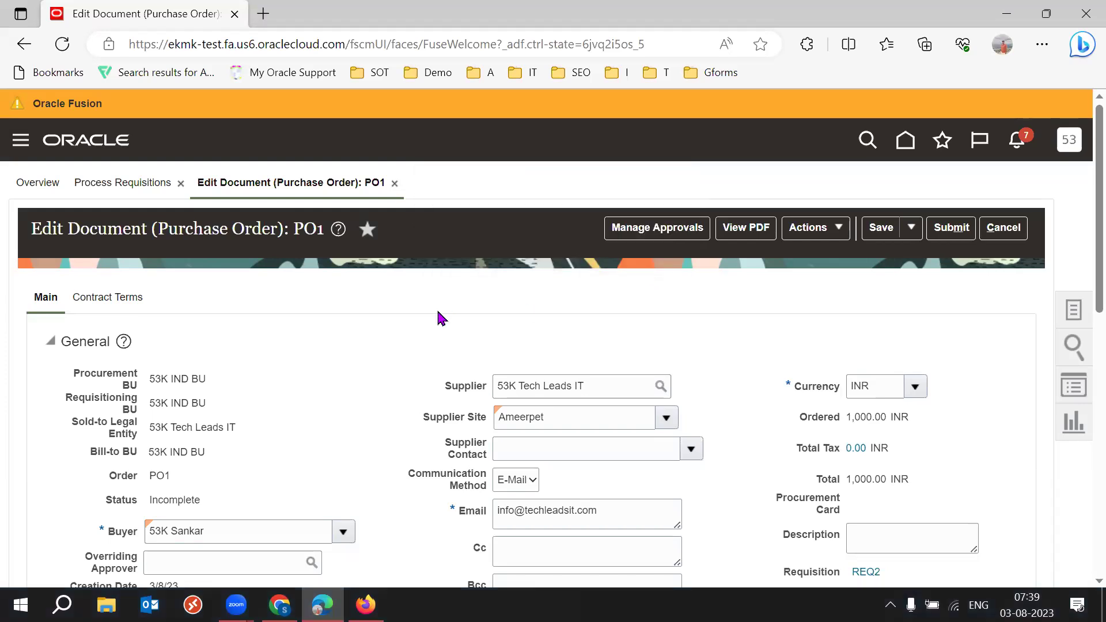
key(F11)
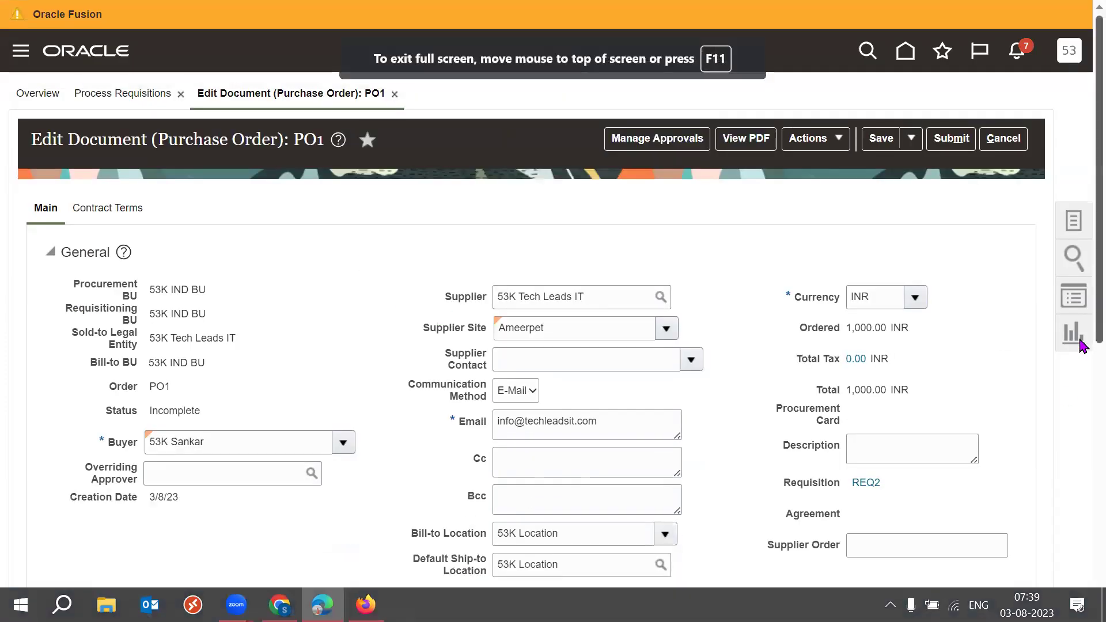
Examine the new purchase order's number, supplier and supplier e-mail in its General section
drag(293, 136, 326, 141)
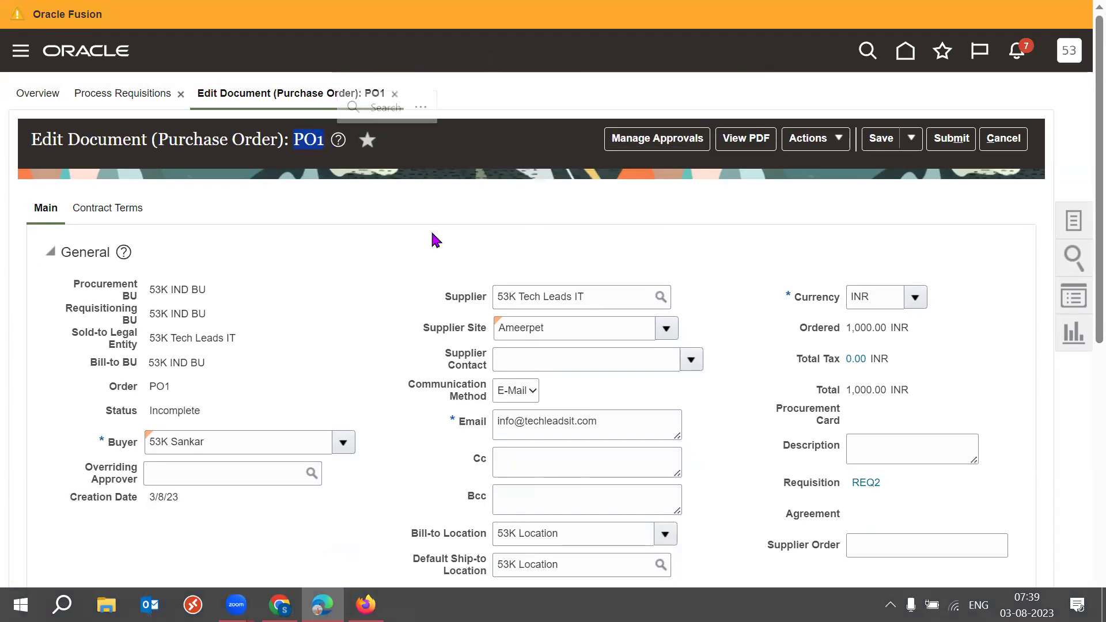
click(296, 142)
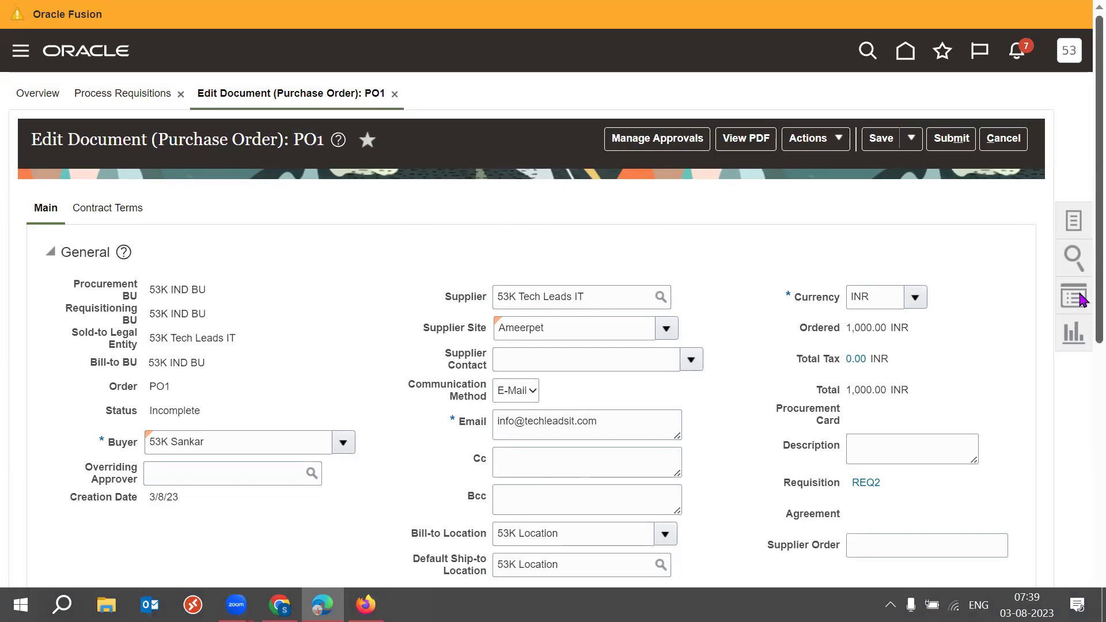
scroll(1080, 259, down, 3)
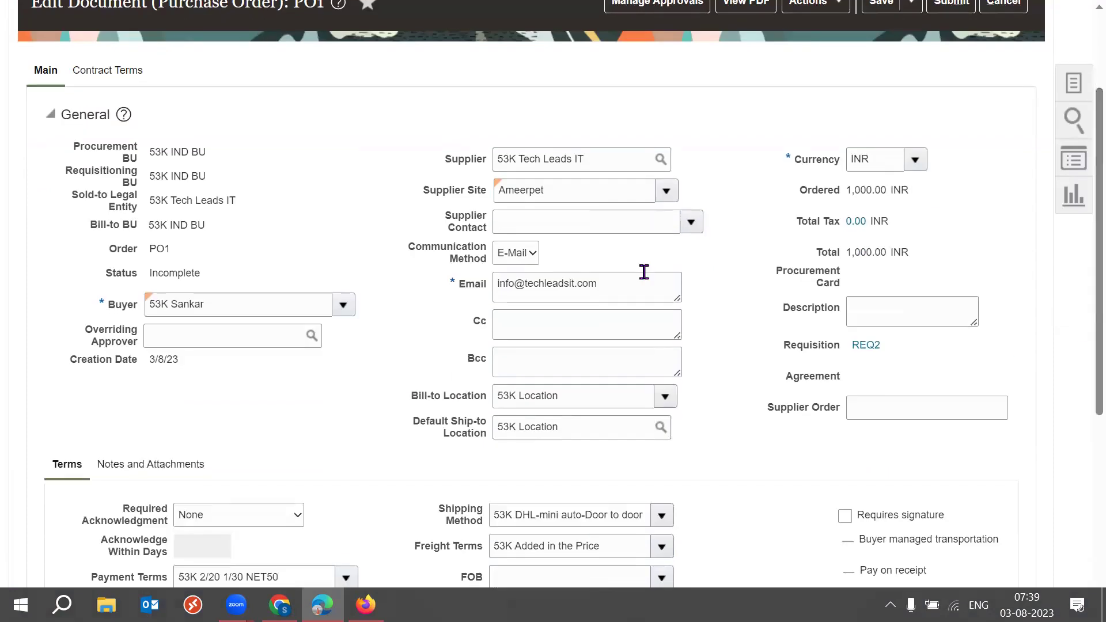
click(609, 284)
key(ctrl+a)
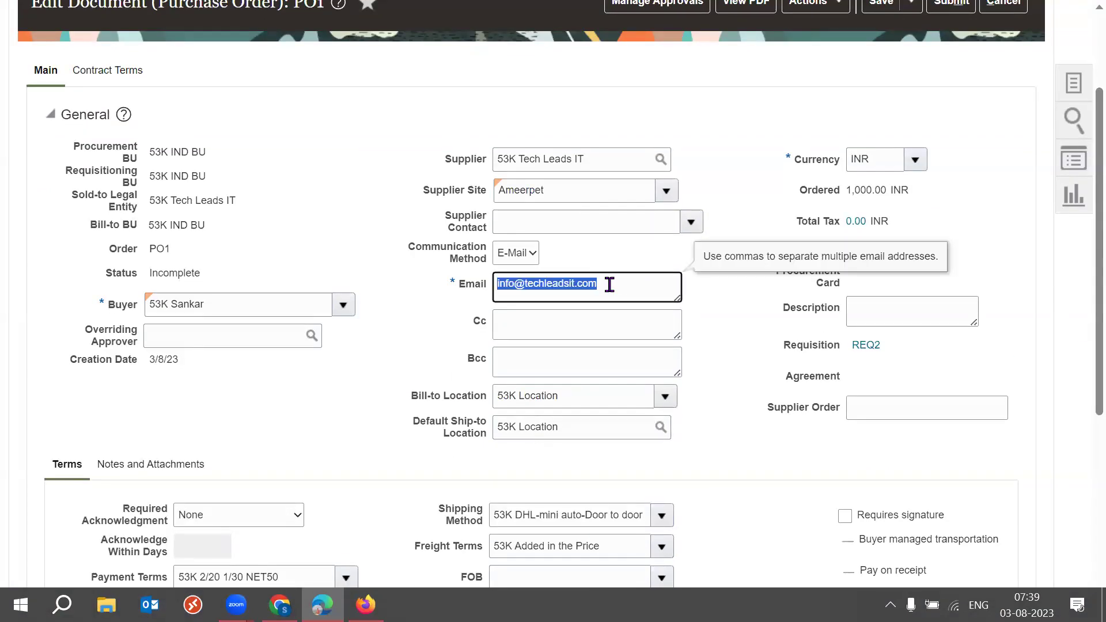
triple_click(609, 284)
click(420, 321)
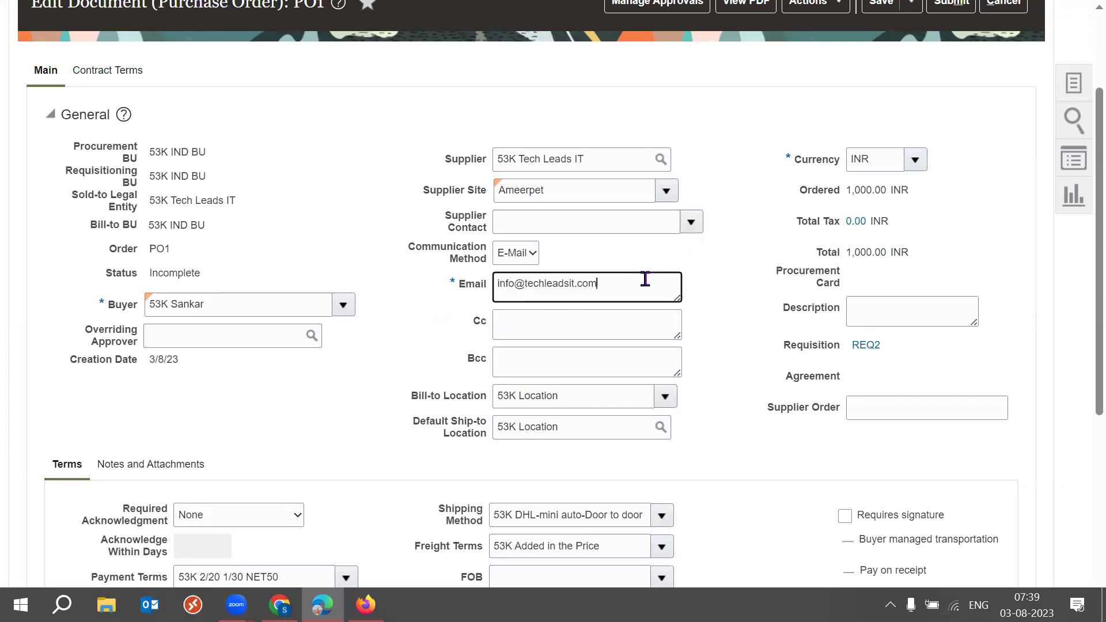
triple_click(636, 279)
double_click(609, 165)
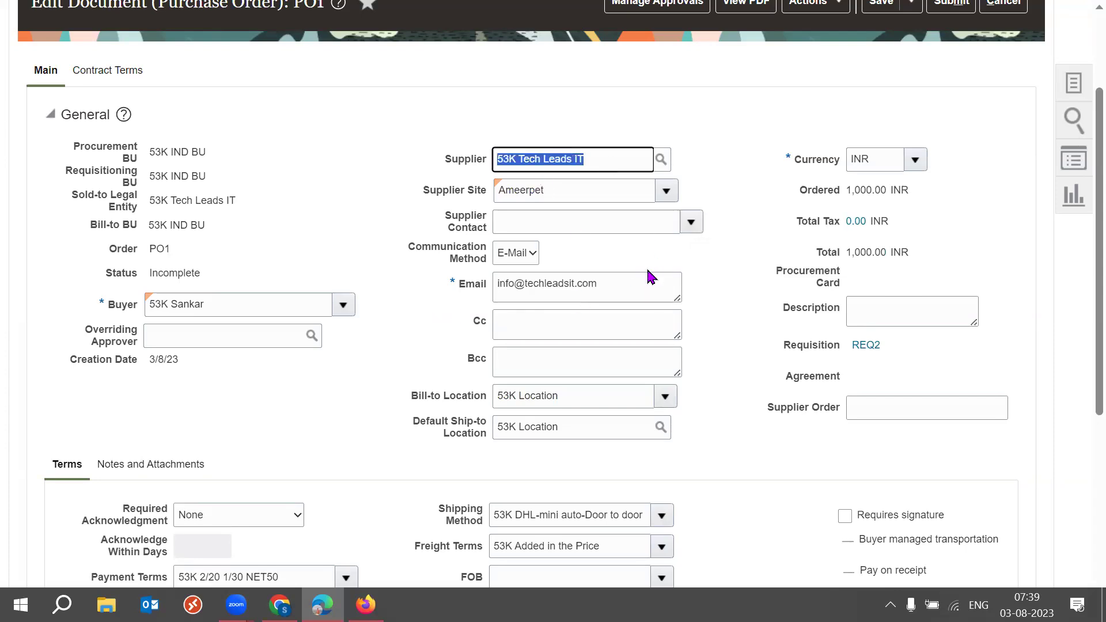
triple_click(615, 278)
click(424, 360)
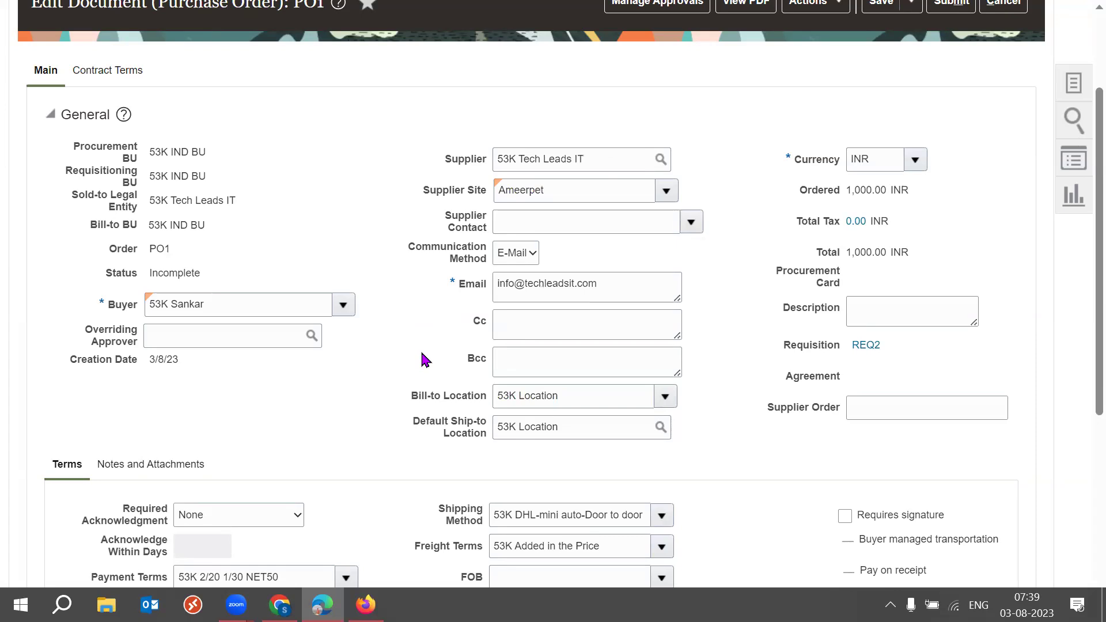
Compare the purchase order's Bill-to Location with its Default Ship-to Location
triple_click(599, 400)
triple_click(583, 425)
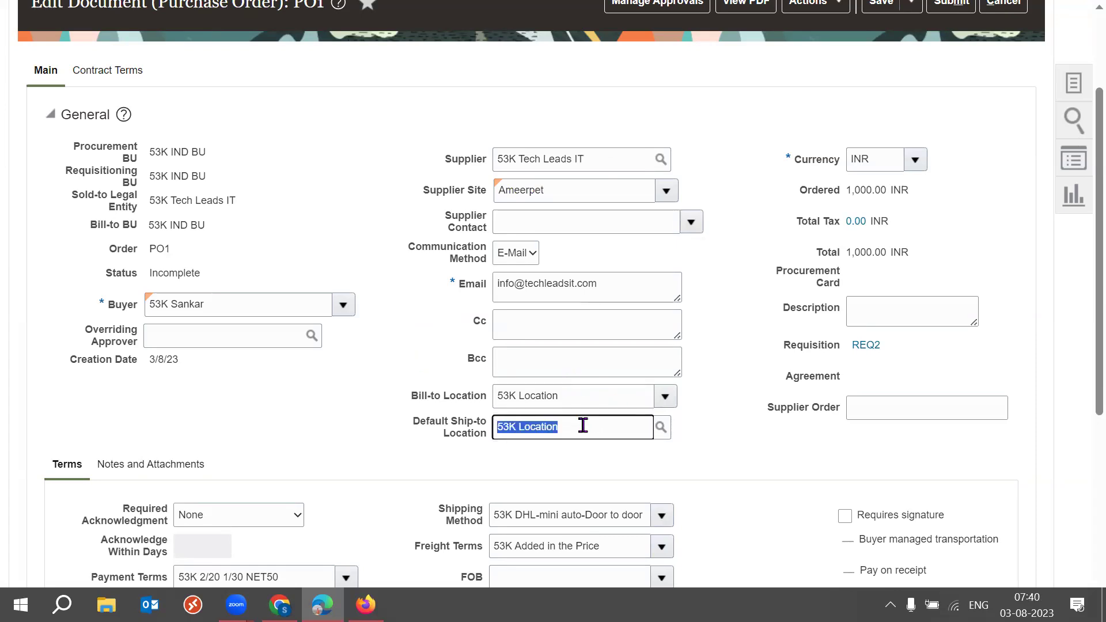
triple_click(568, 397)
triple_click(565, 425)
triple_click(569, 400)
click(396, 426)
scroll(568, 372, down, 1)
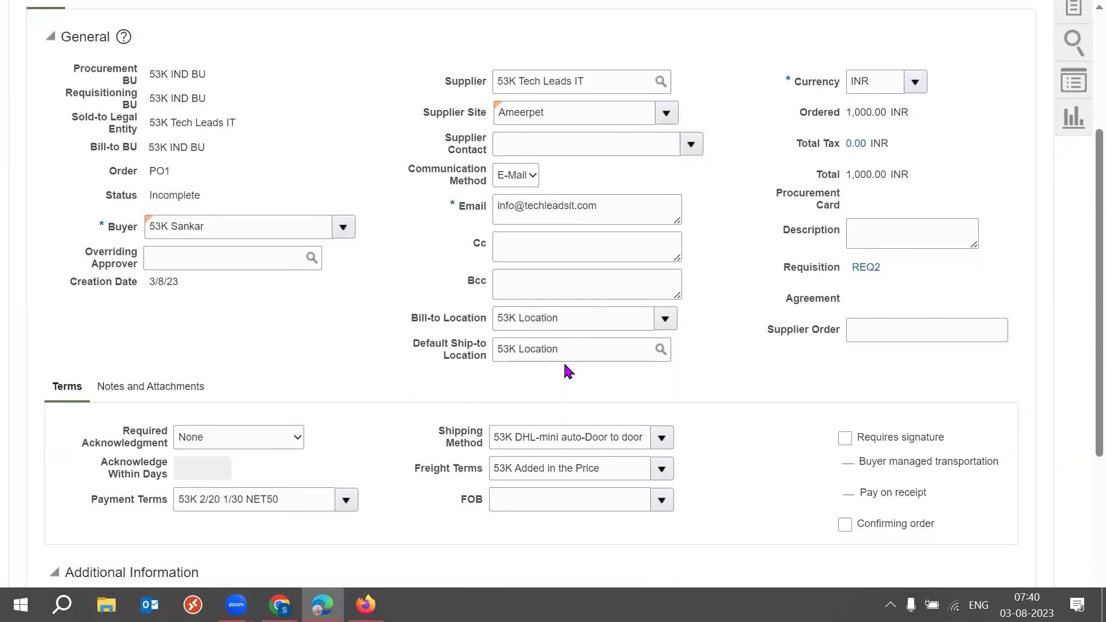
triple_click(557, 323)
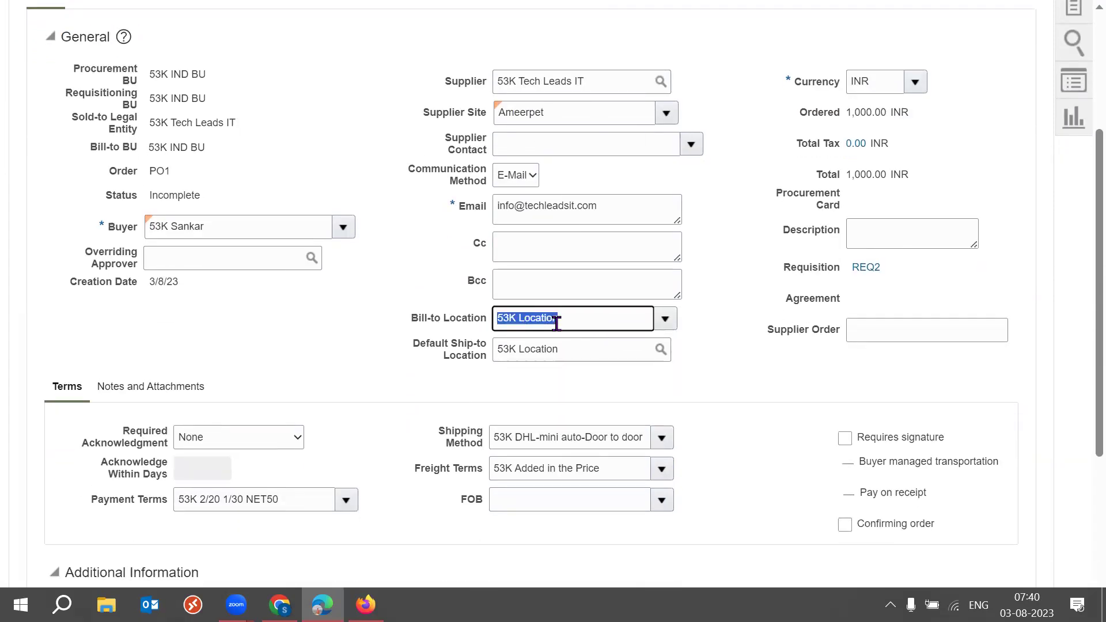
Examine the purchase order's Default Ship-to Location, Bill-to Location and the requisition it references
triple_click(591, 346)
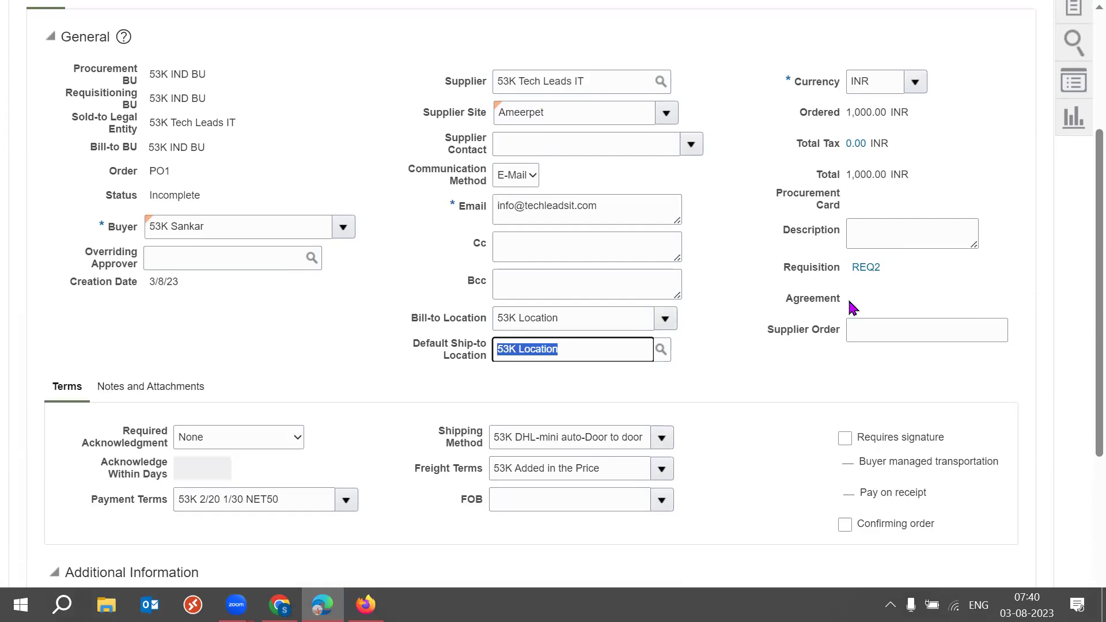
double_click(600, 310)
triple_click(600, 310)
drag(774, 289, 892, 275)
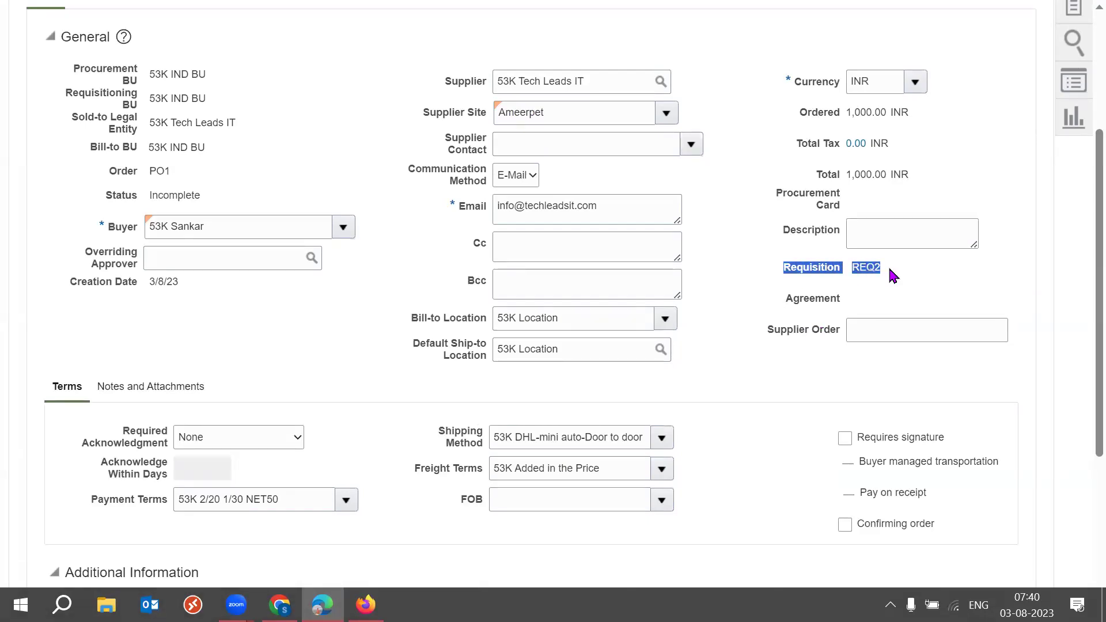
click(776, 408)
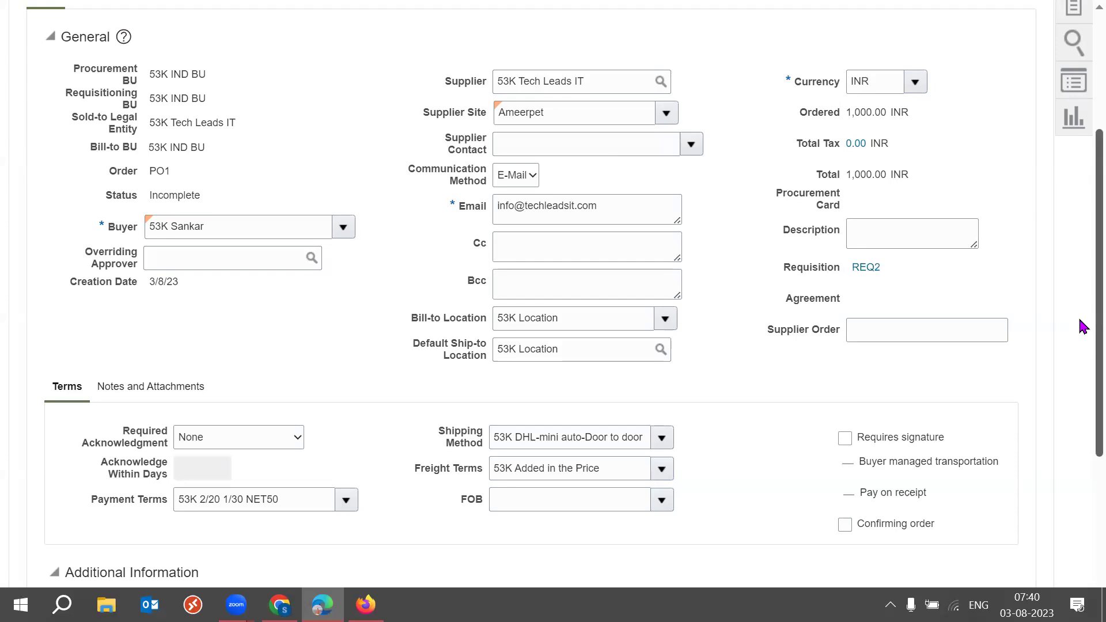
Examine the purchase order's Payment Terms, Shipping Method and Freight Terms
scroll(1080, 357, down, 3)
click(323, 347)
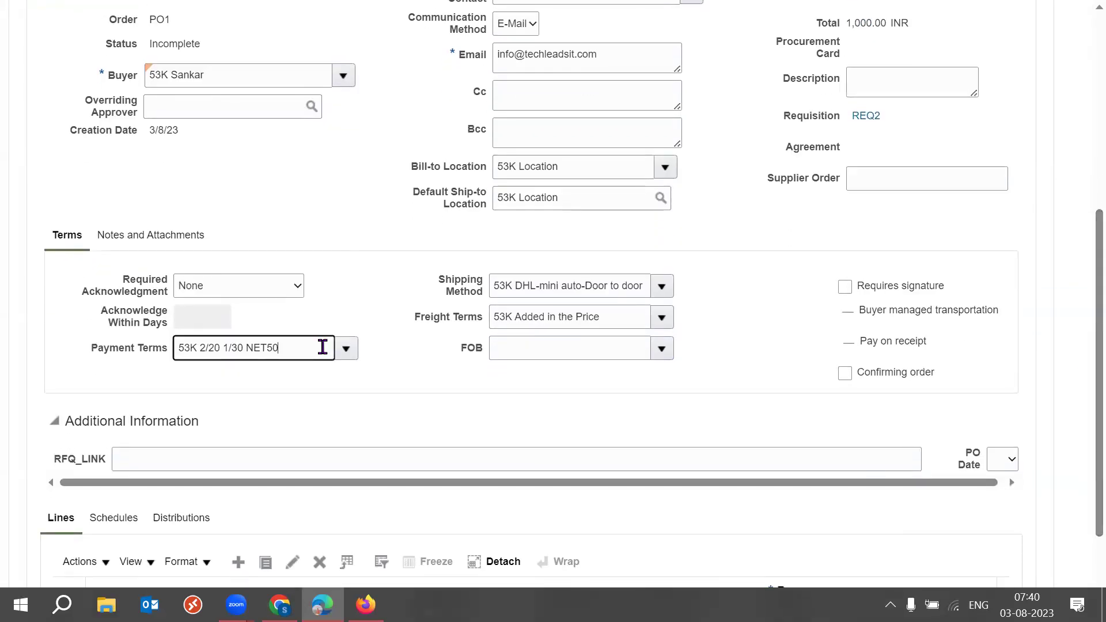
triple_click(322, 347)
triple_click(611, 281)
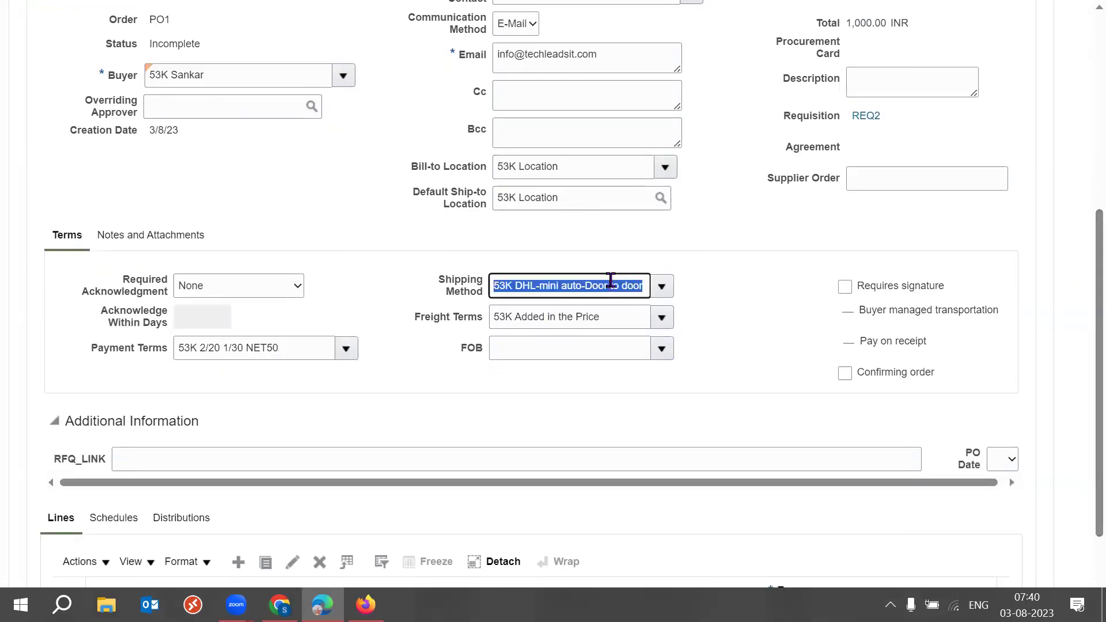
triple_click(558, 310)
triple_click(568, 291)
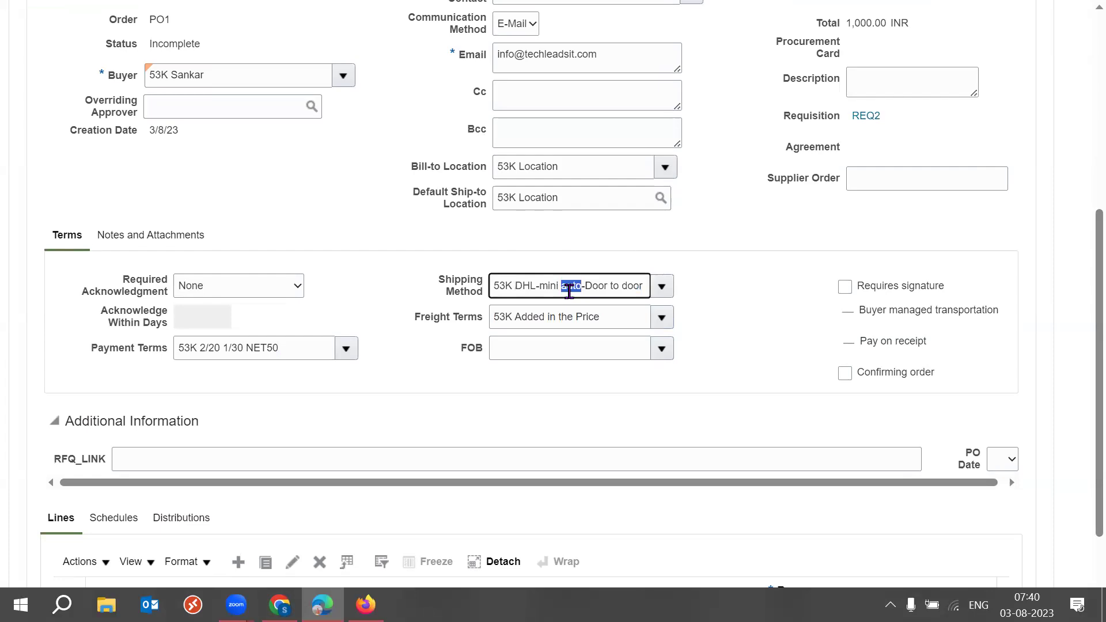
triple_click(530, 314)
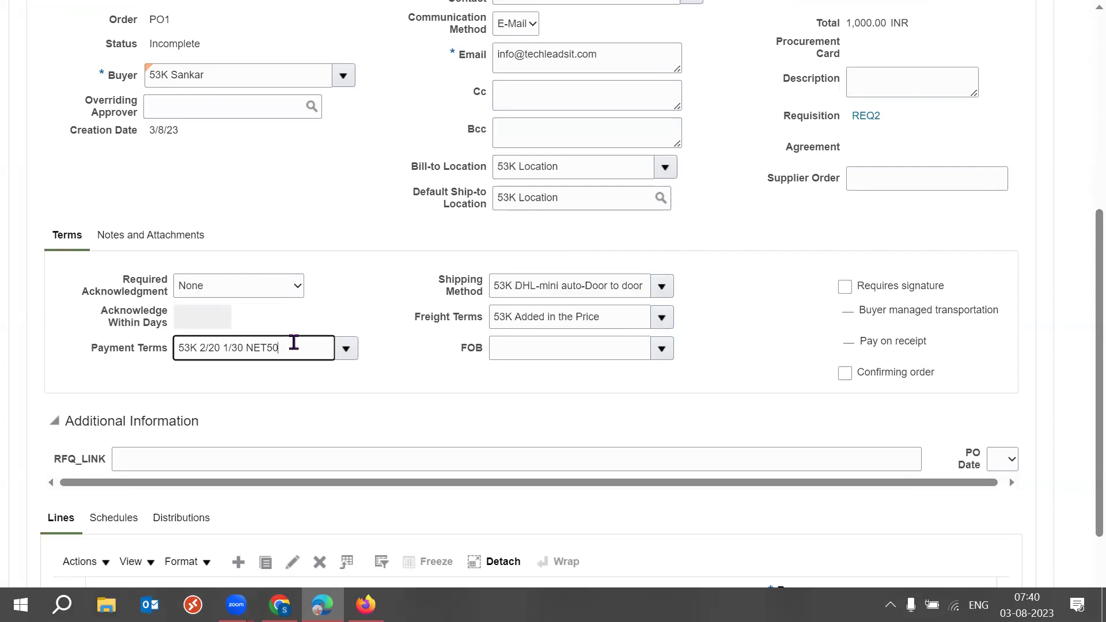
triple_click(291, 346)
double_click(590, 286)
triple_click(590, 286)
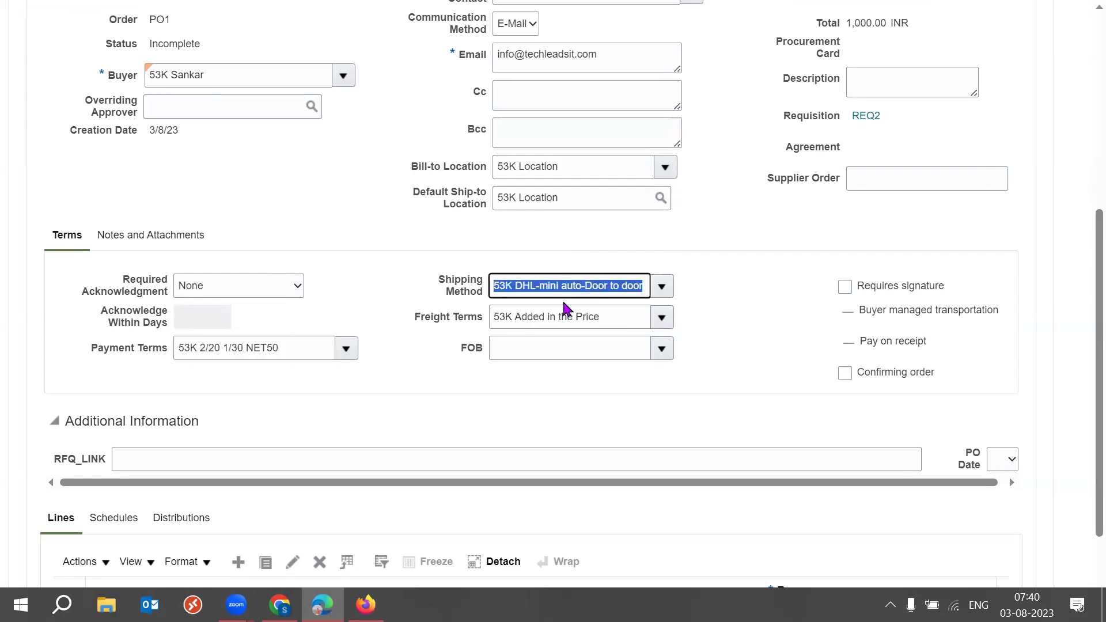
triple_click(553, 314)
double_click(573, 286)
triple_click(576, 286)
drag(439, 280, 484, 324)
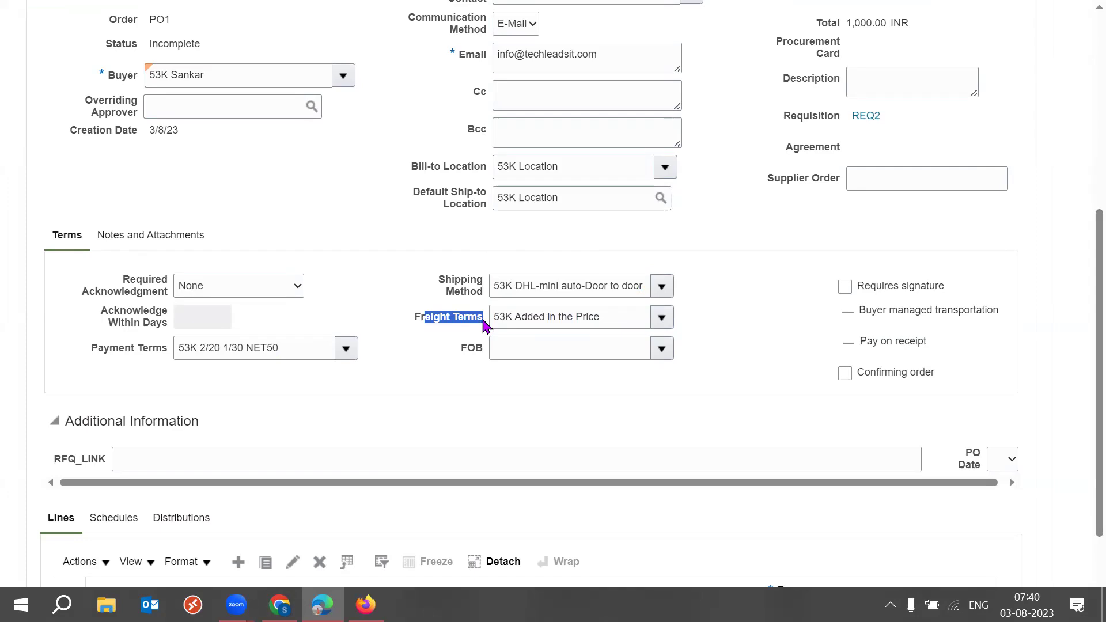
click(700, 324)
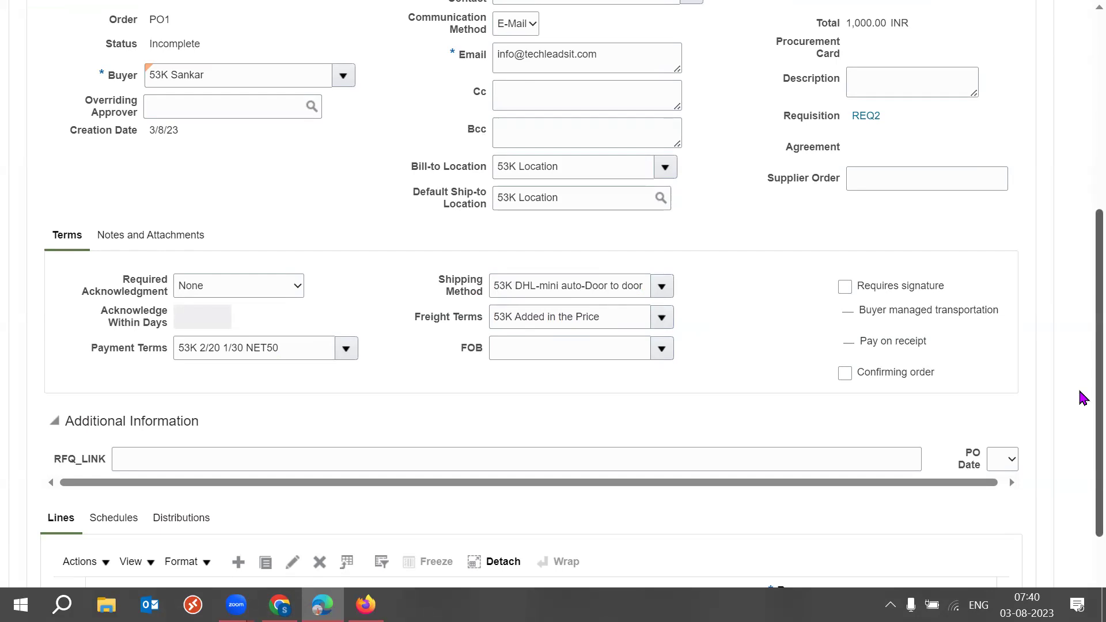
Enter the supplier's order number in the purchase order's Supplier Order field
scroll(1081, 398, up, 5)
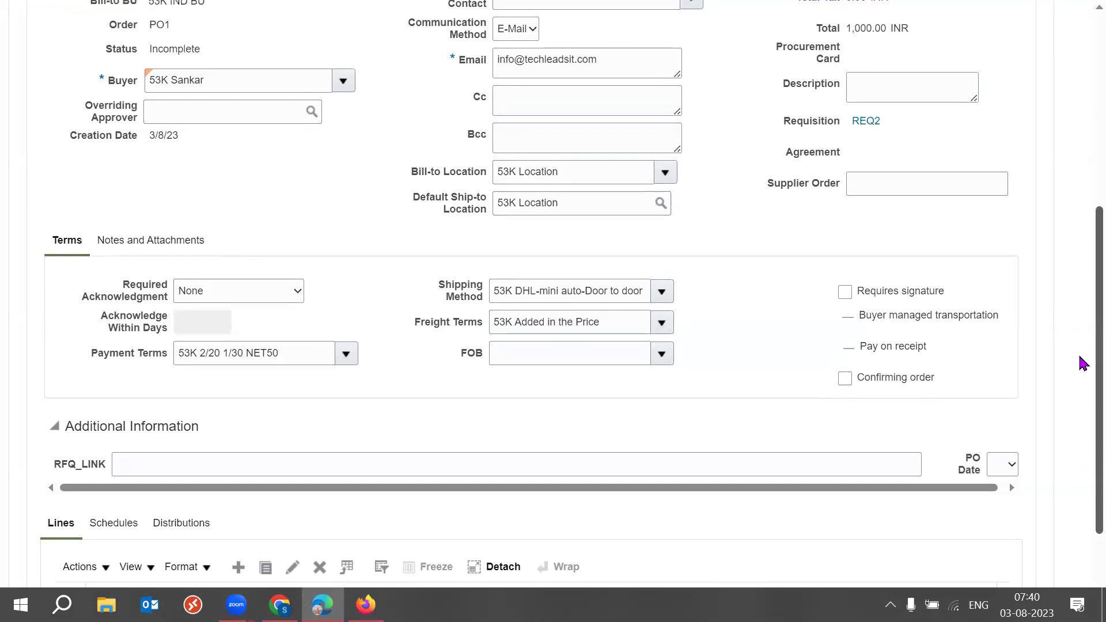
scroll(1081, 267, up, 1)
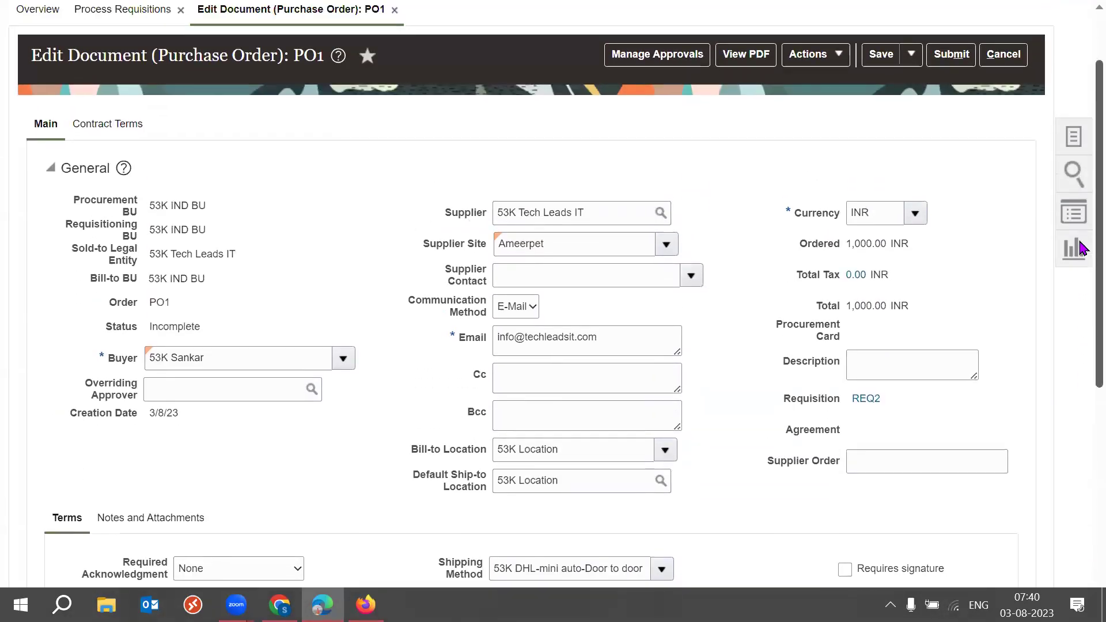
scroll(1080, 383, down, 1)
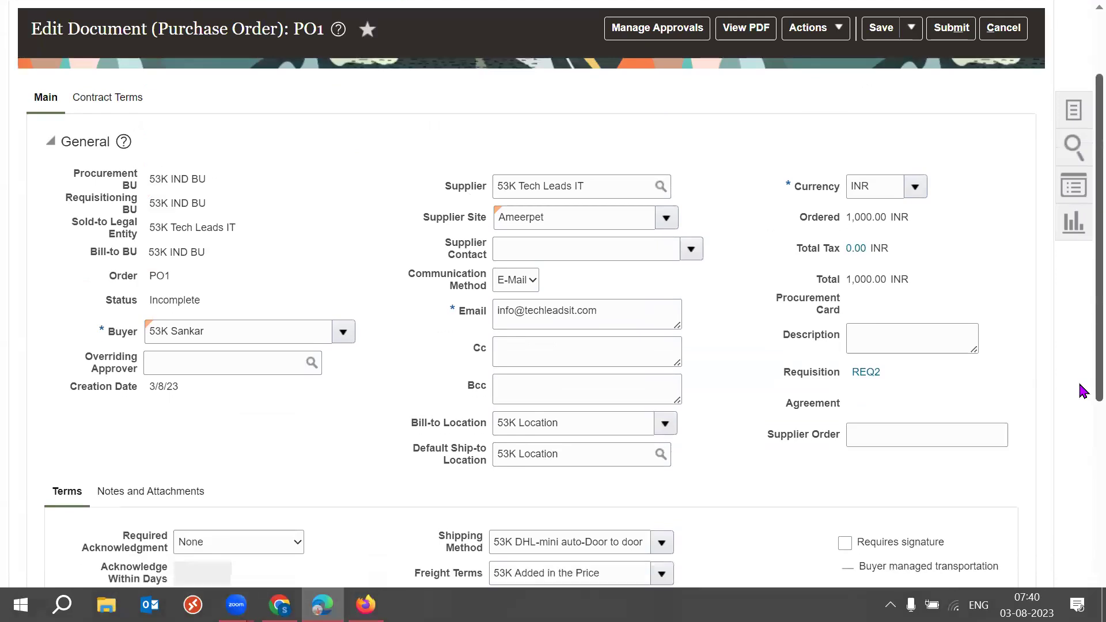
click(928, 426)
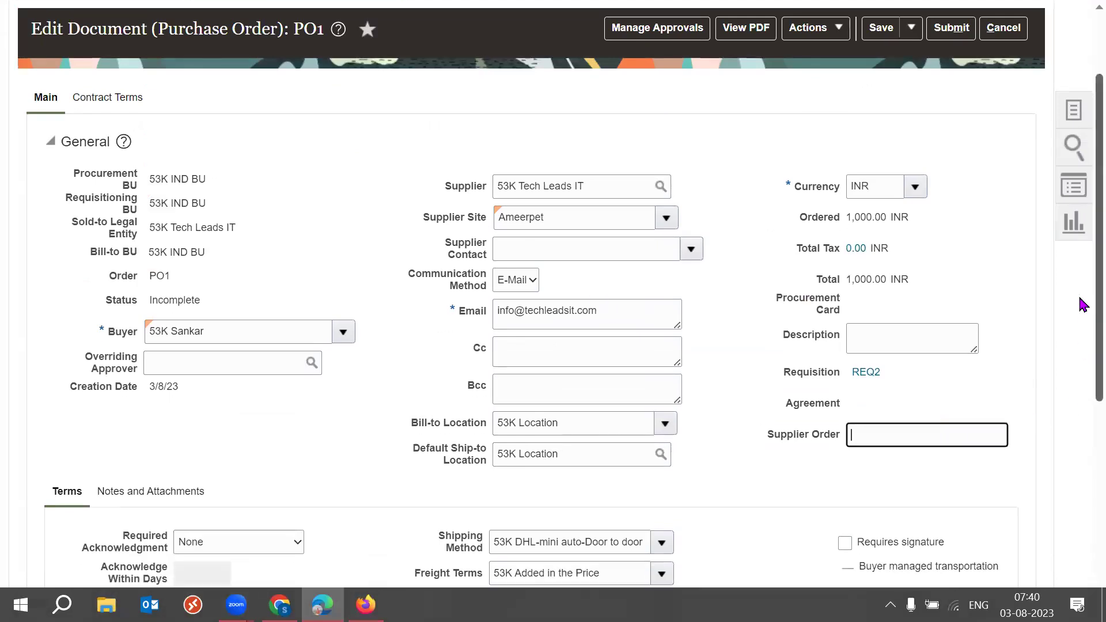
scroll(1078, 296, up, 3)
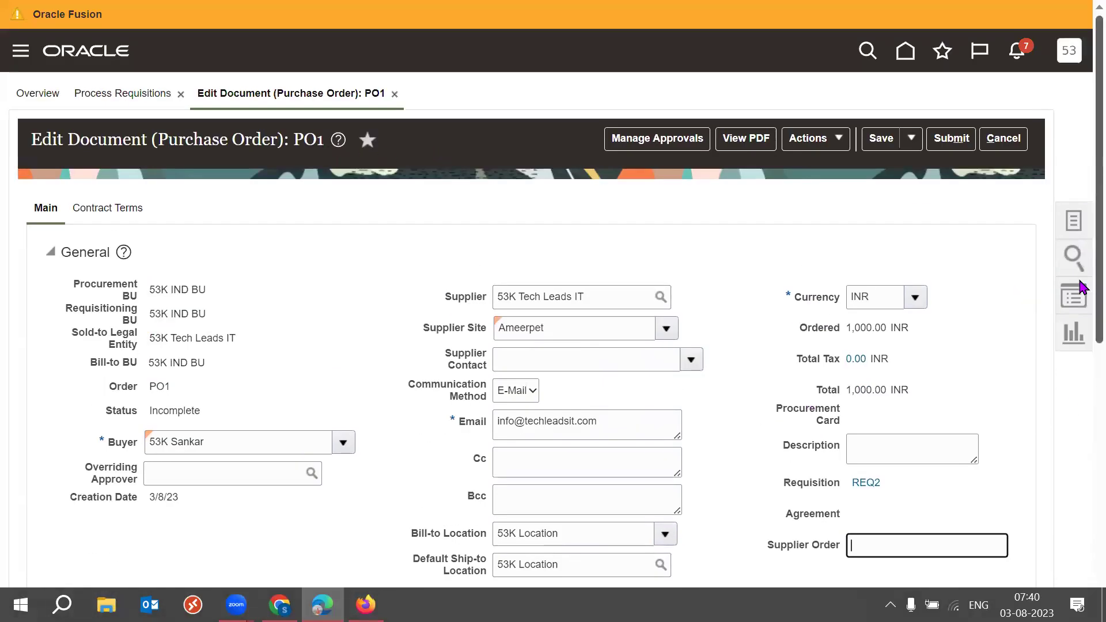
scroll(932, 384, down, 5)
text(7843)
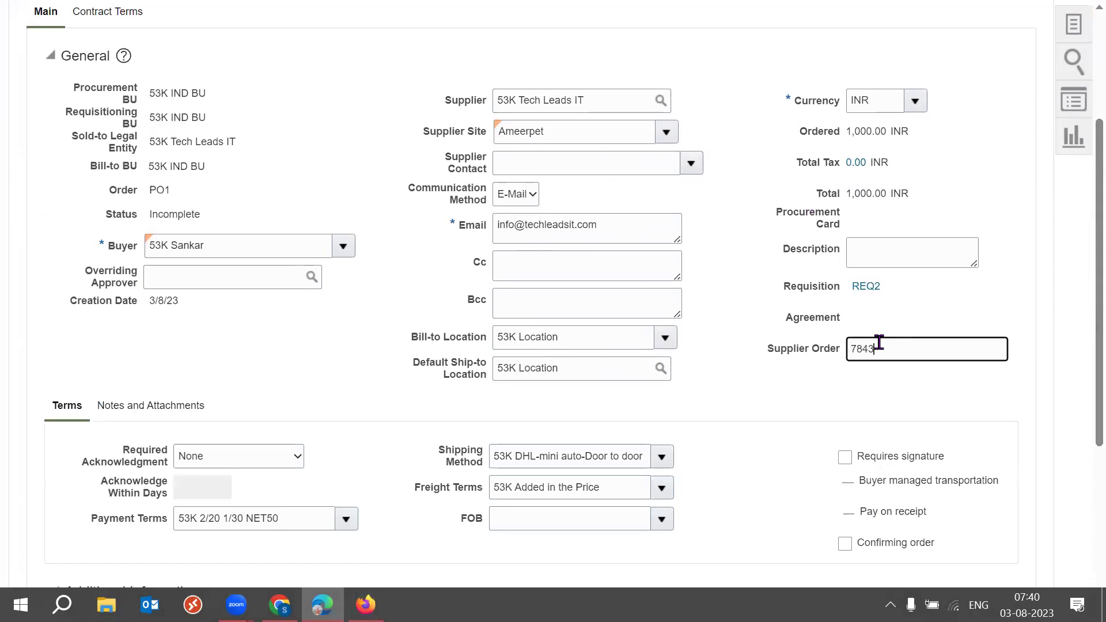
click(753, 400)
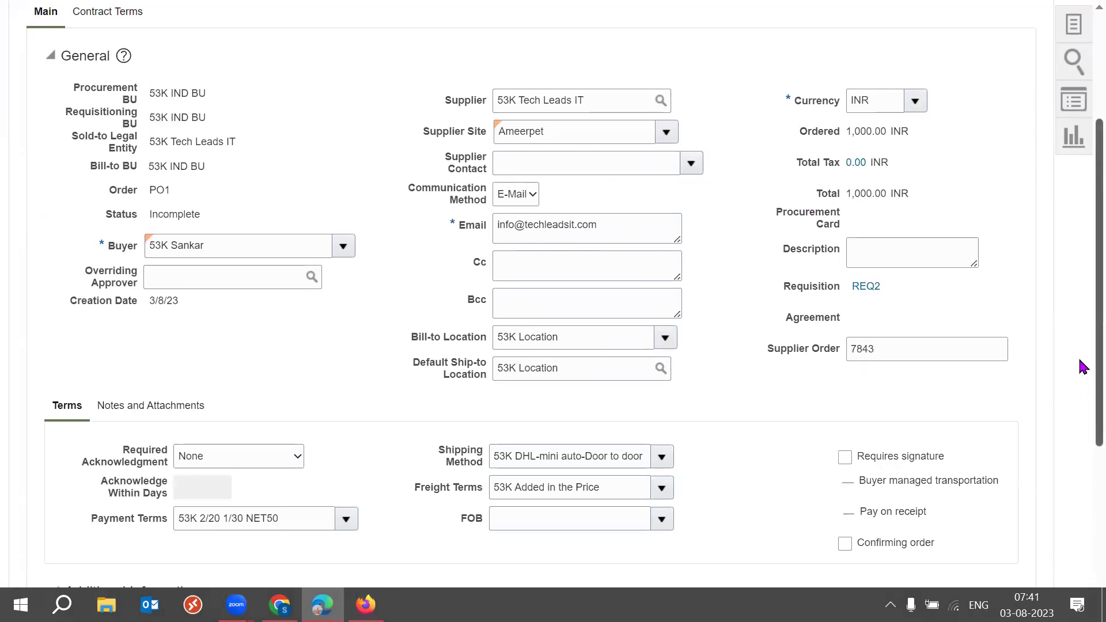
Examine the quantity and the other details of the purchase order line for item 53KFG102
scroll(1083, 401, down, 1)
scroll(1080, 421, down, 6)
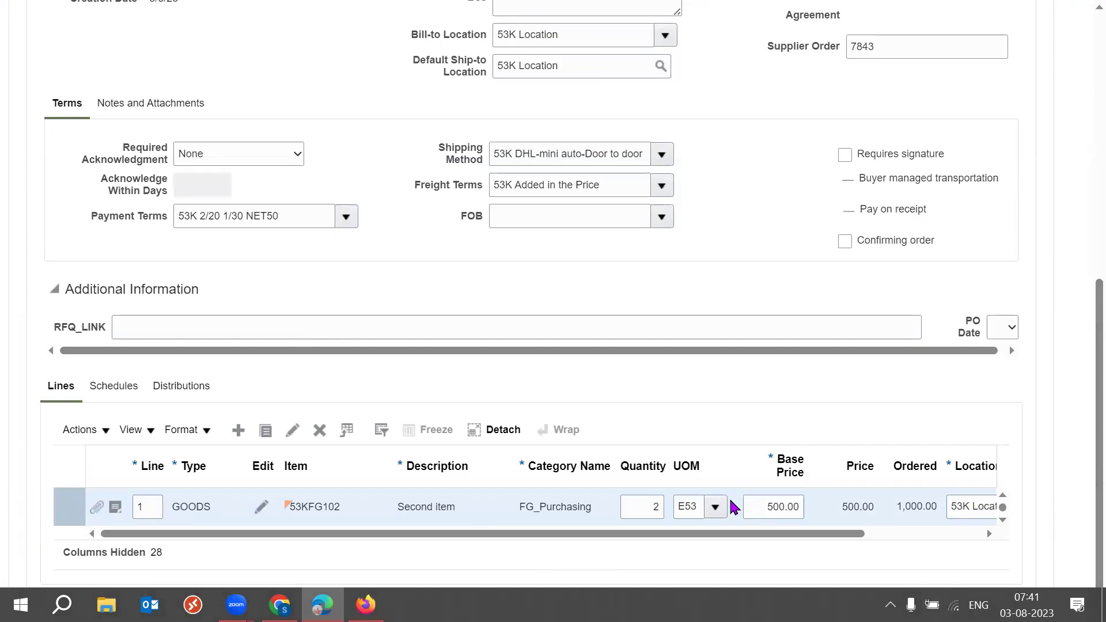
double_click(636, 507)
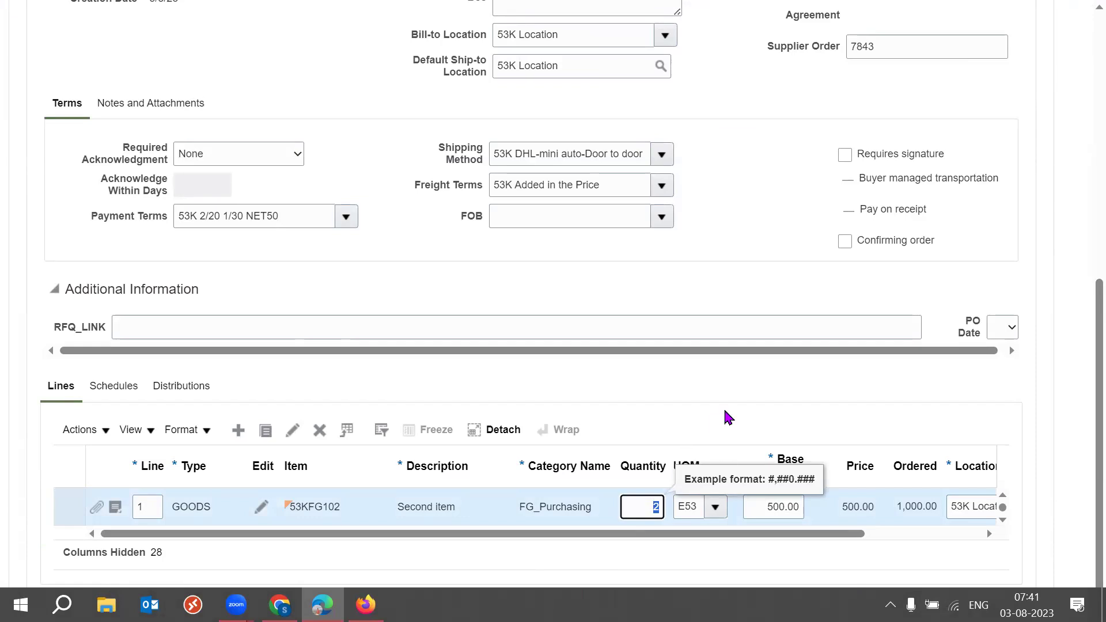
click(641, 504)
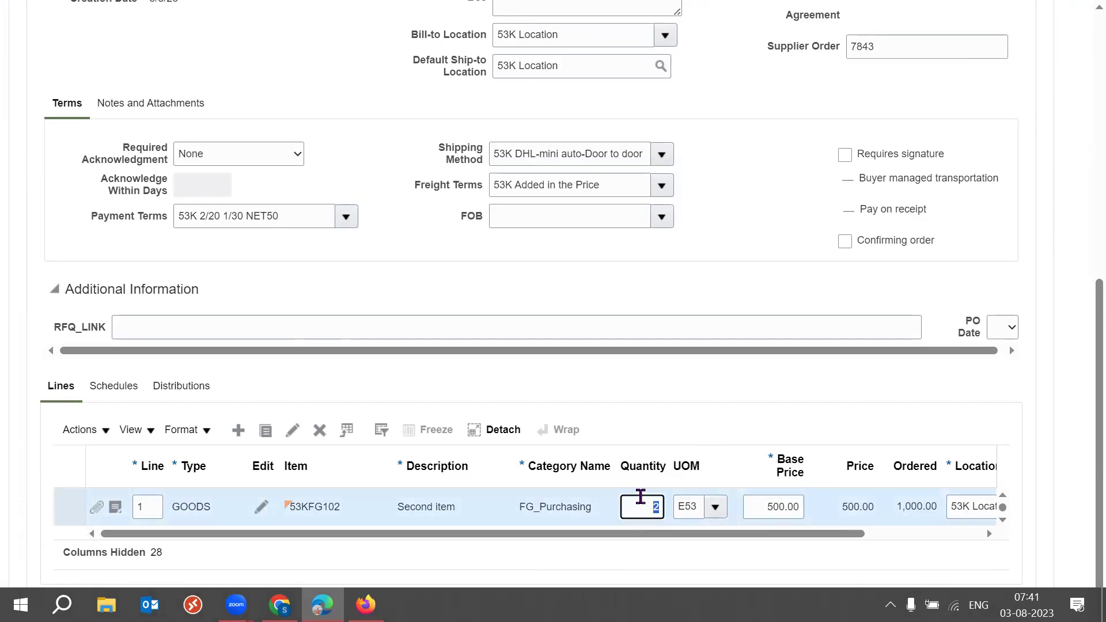
click(760, 411)
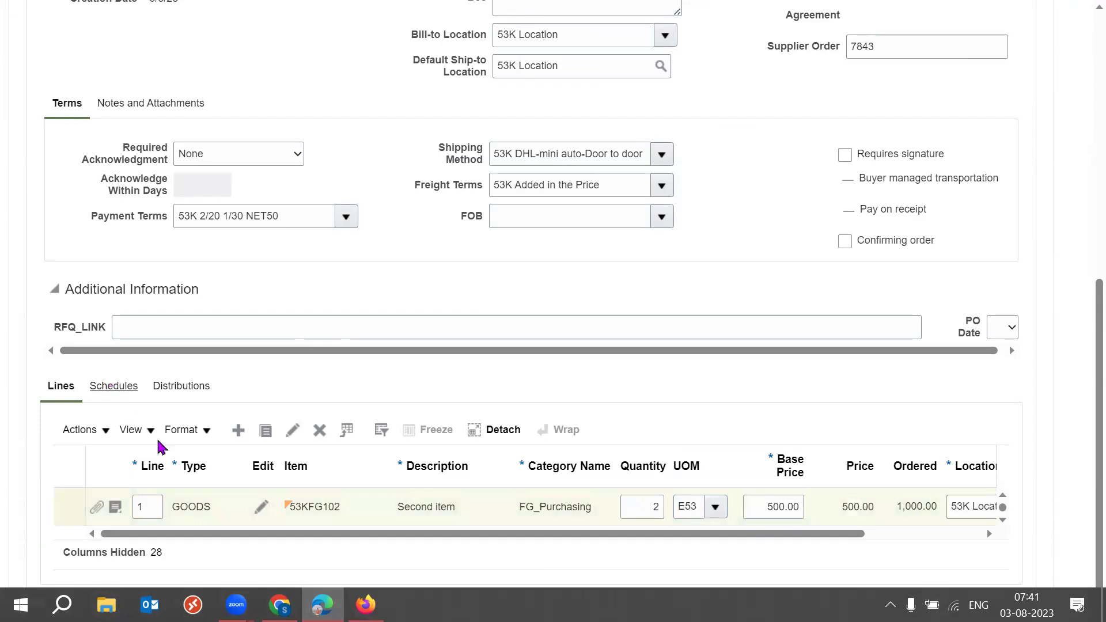
drag(173, 534, 190, 548)
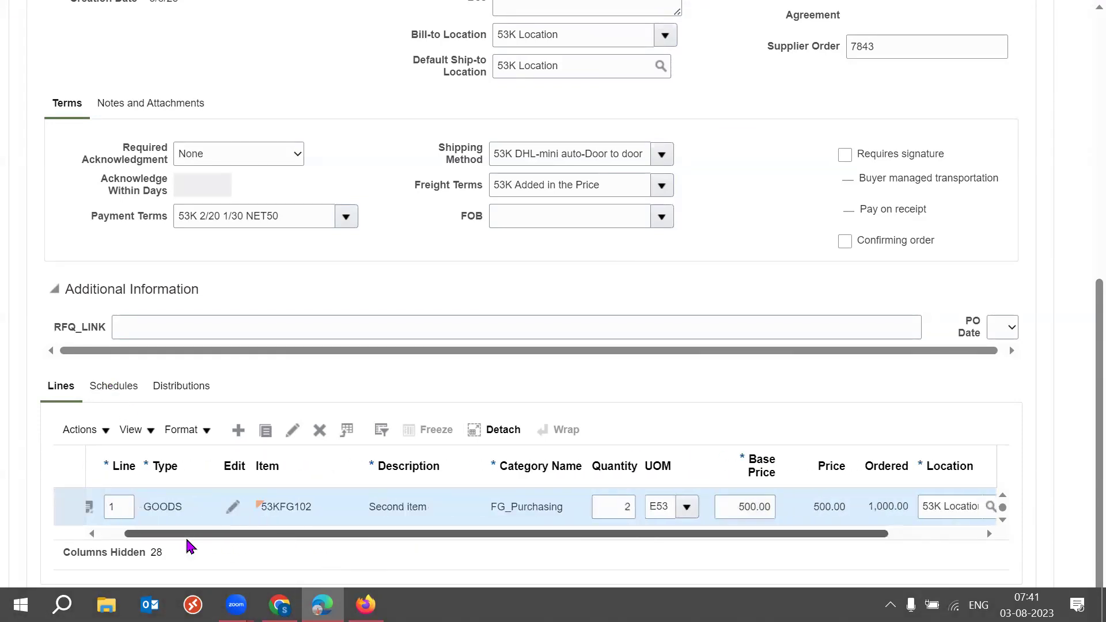
Open the purchase order's schedules and show all columns of the schedules table
click(115, 387)
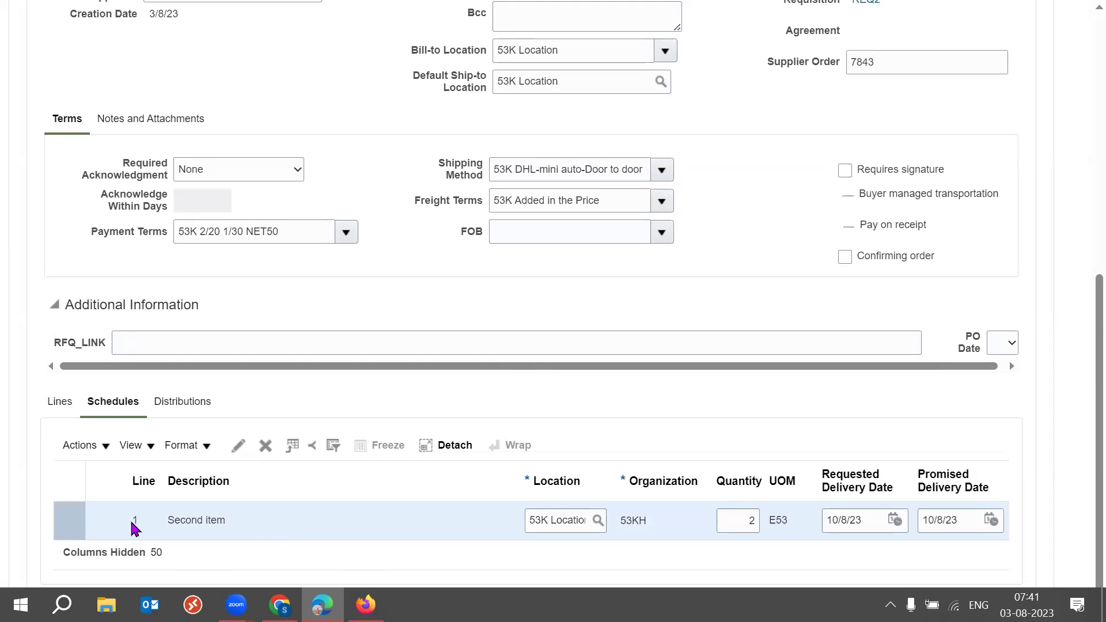
drag(128, 526, 147, 529)
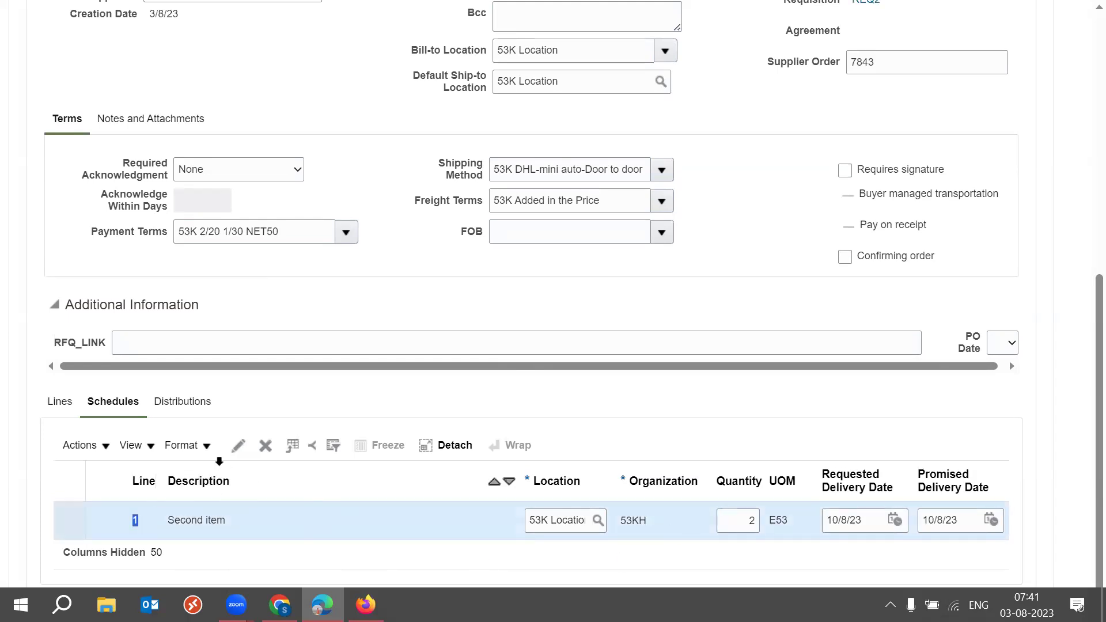
click(144, 450)
mouse_move(211, 287)
click(299, 293)
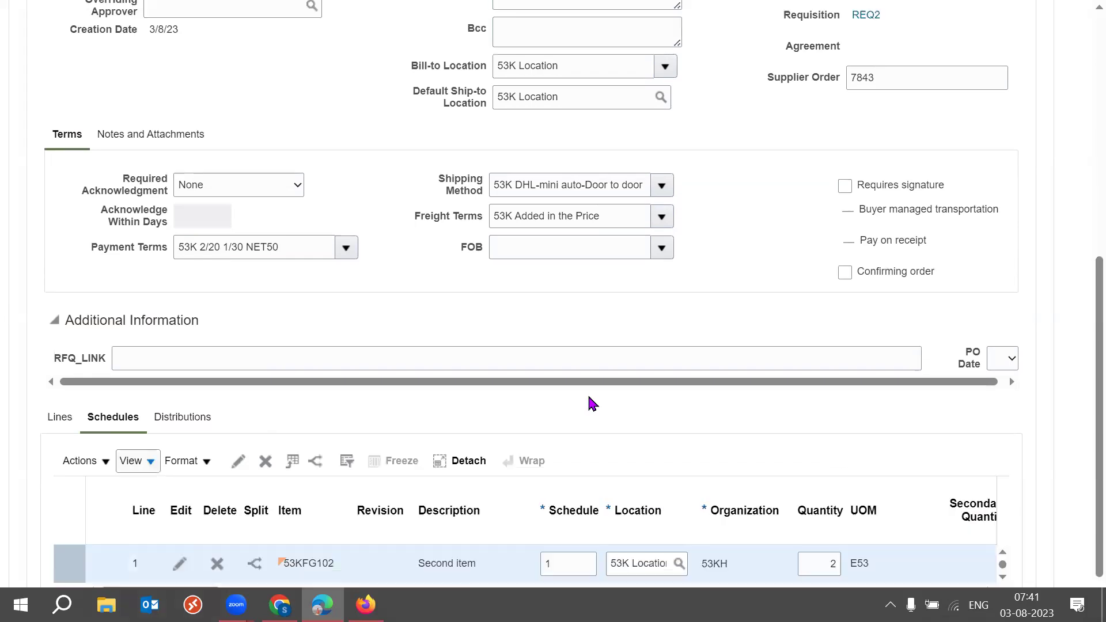
scroll(1083, 498, down, 1)
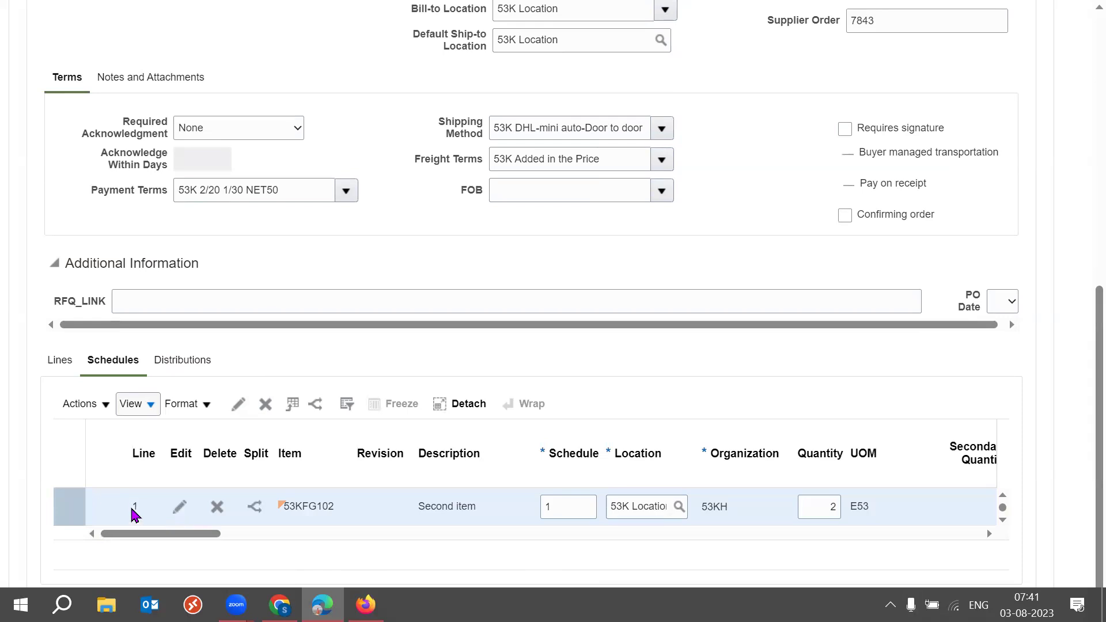
Examine the schedule number, location, price and delivery dates of line 1's schedule
click(576, 505)
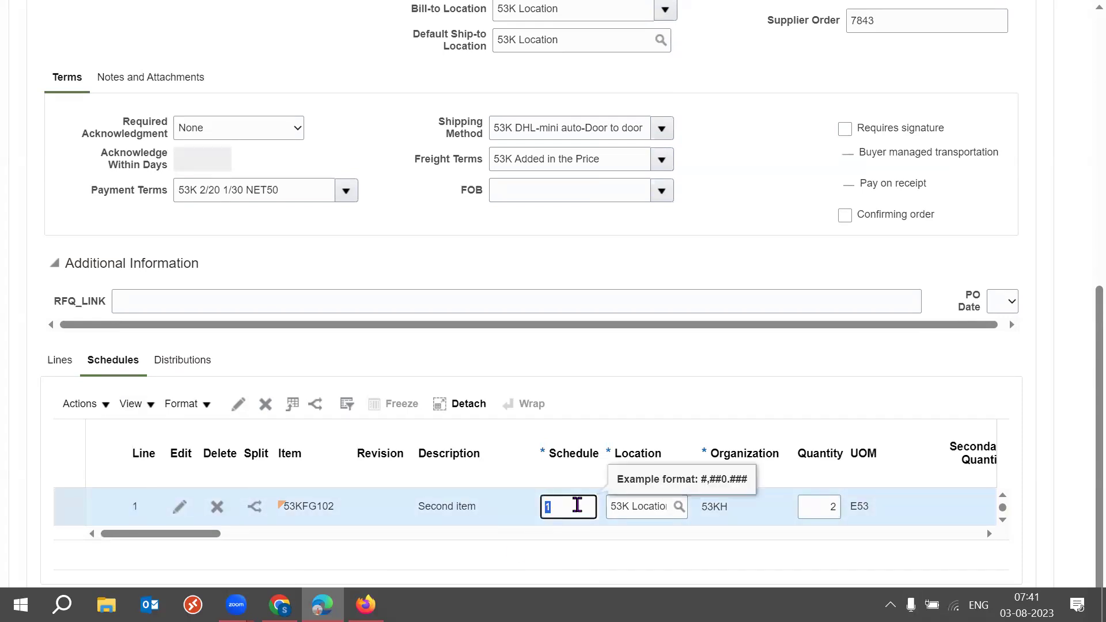
click(629, 532)
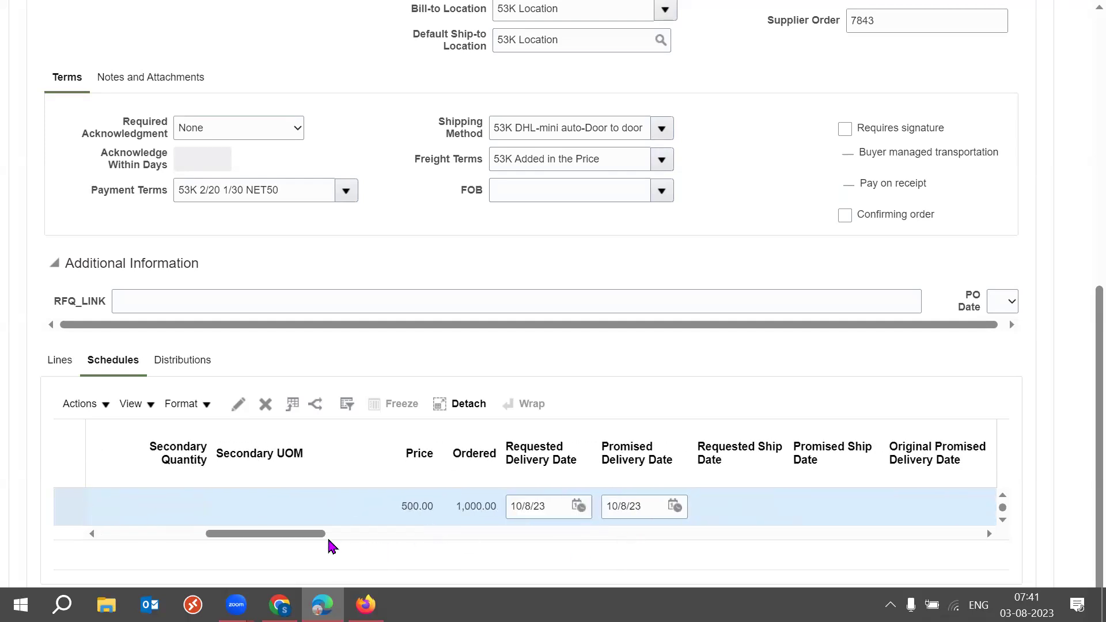
drag(301, 534, 199, 536)
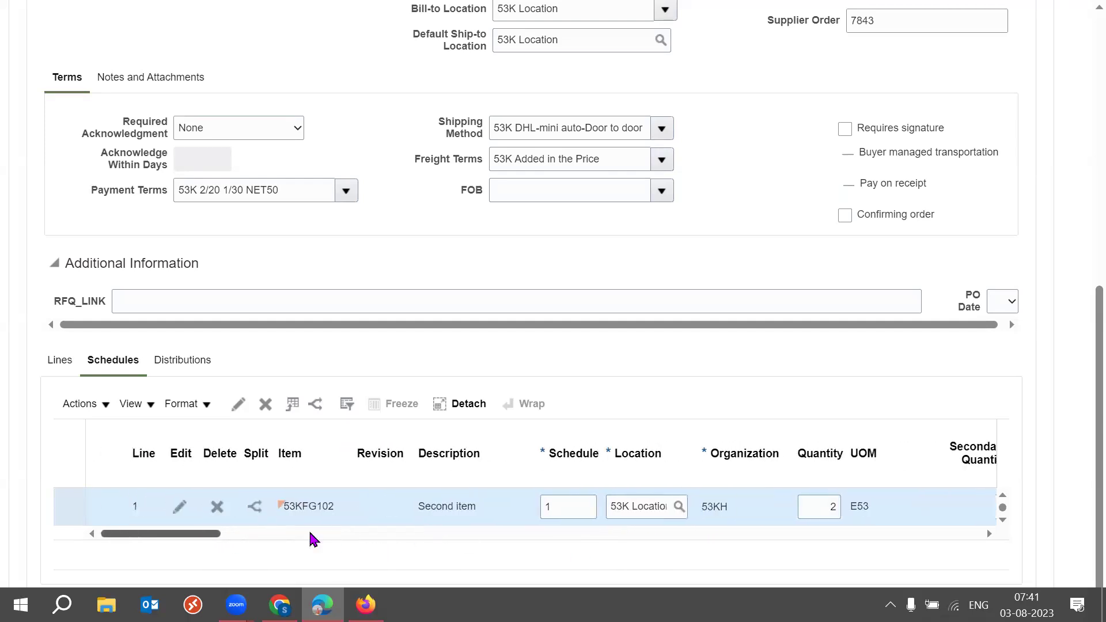
click(630, 507)
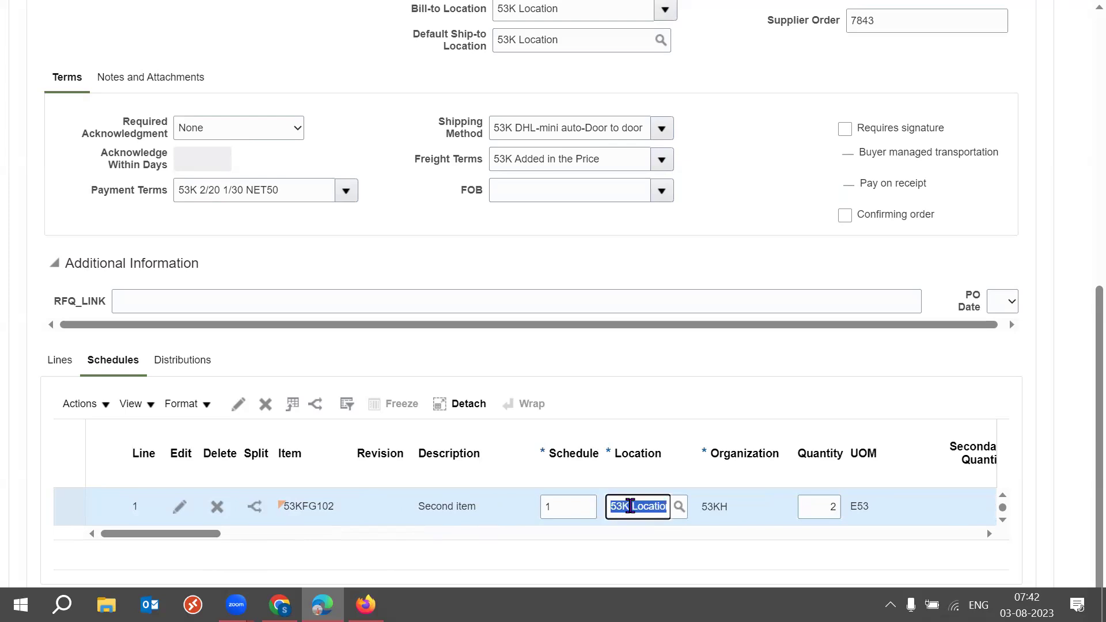
drag(210, 536, 328, 552)
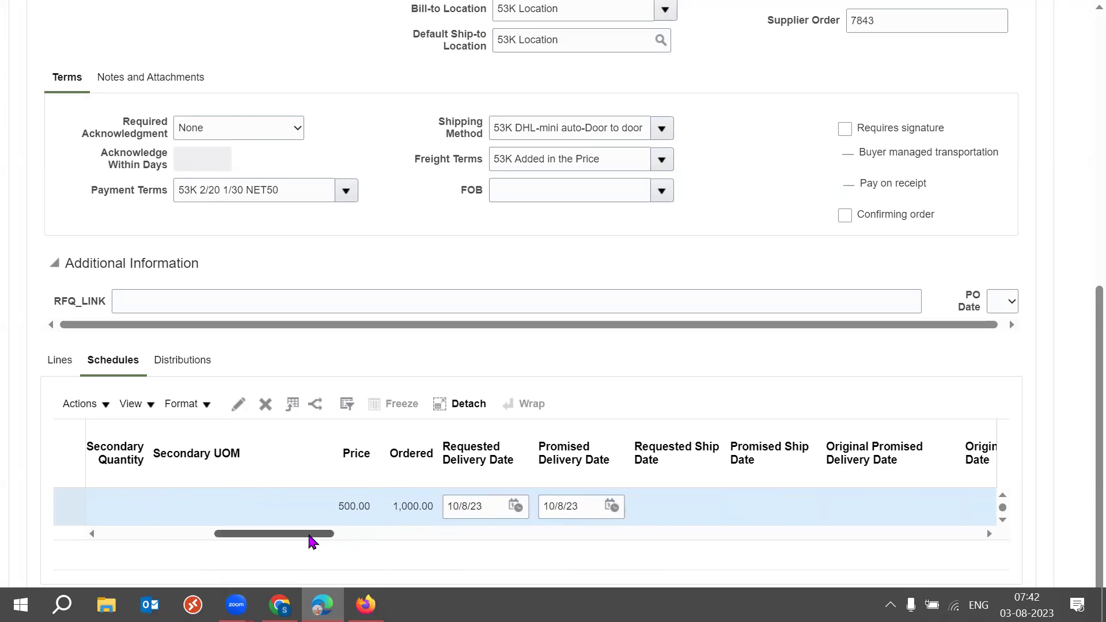
drag(308, 541, 181, 536)
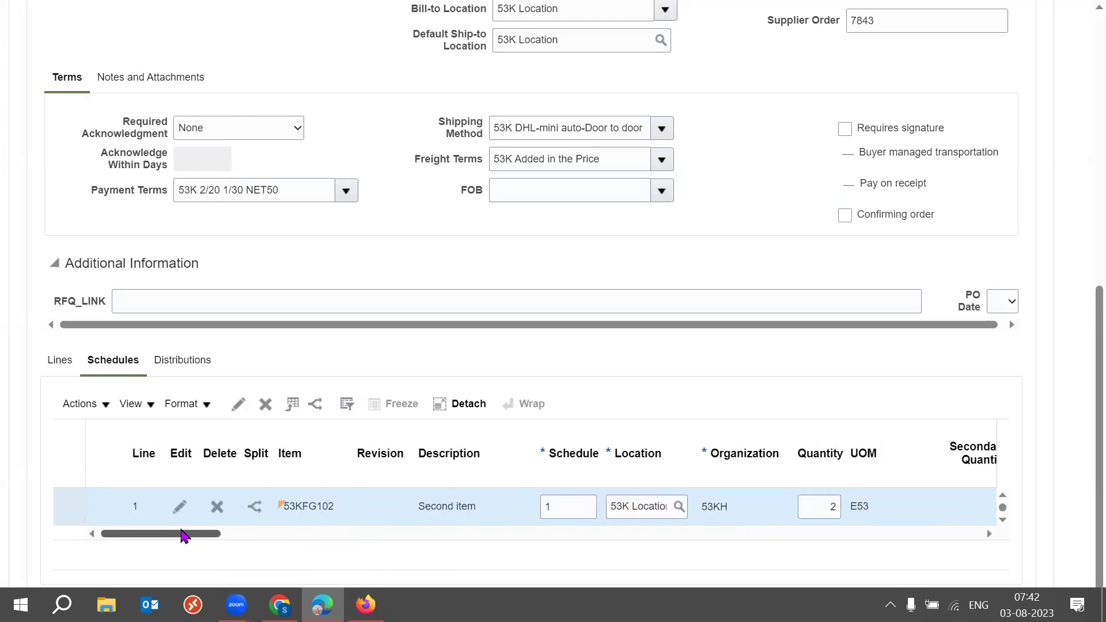
Split line 1's schedule to add a second schedule for item 53KFG102 and view the new schedule's fields
click(316, 405)
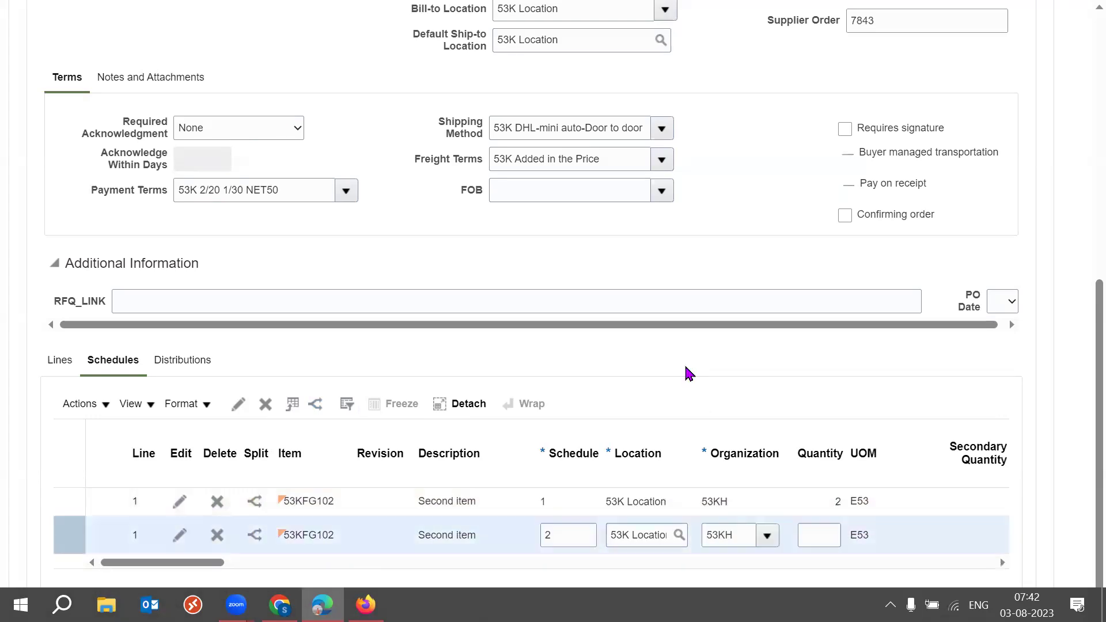
click(570, 528)
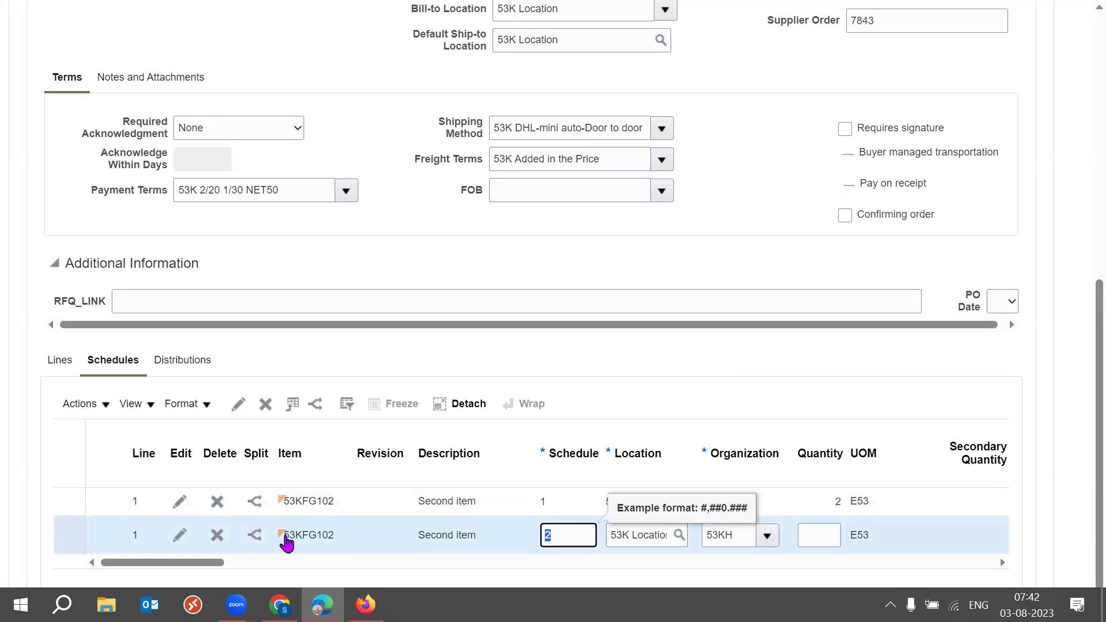
drag(202, 566, 234, 565)
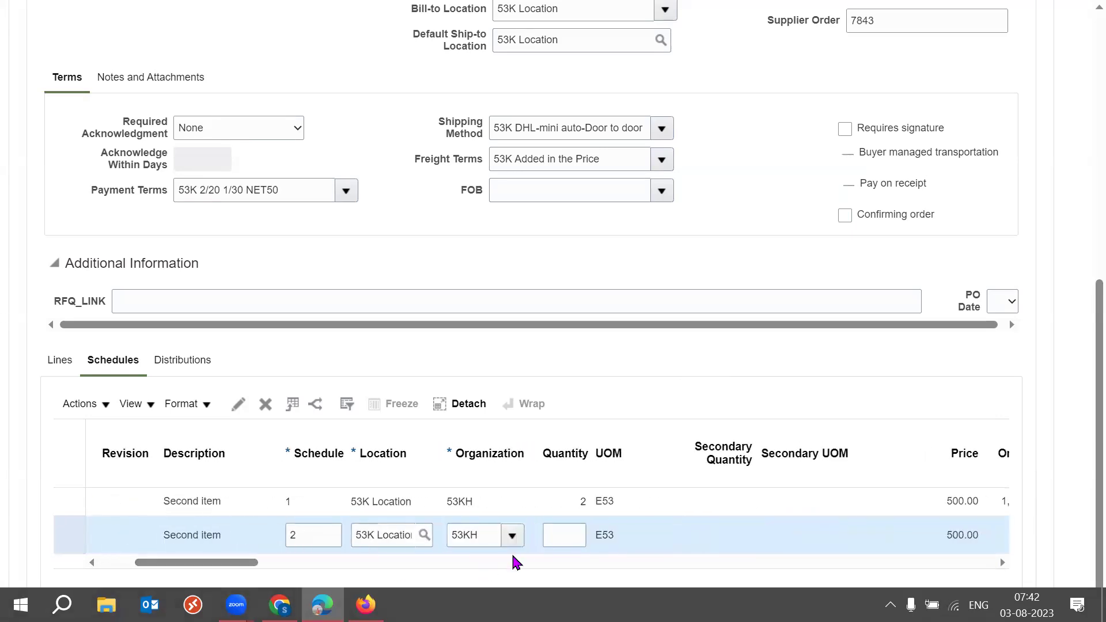
Set the quantity of schedule 2 for item 53KFG102 to 1
click(559, 534)
text(1)
key(Tab)
Set the quantity of schedule 1 for item 53KFG102 to 1
drag(262, 569, 190, 570)
click(567, 500)
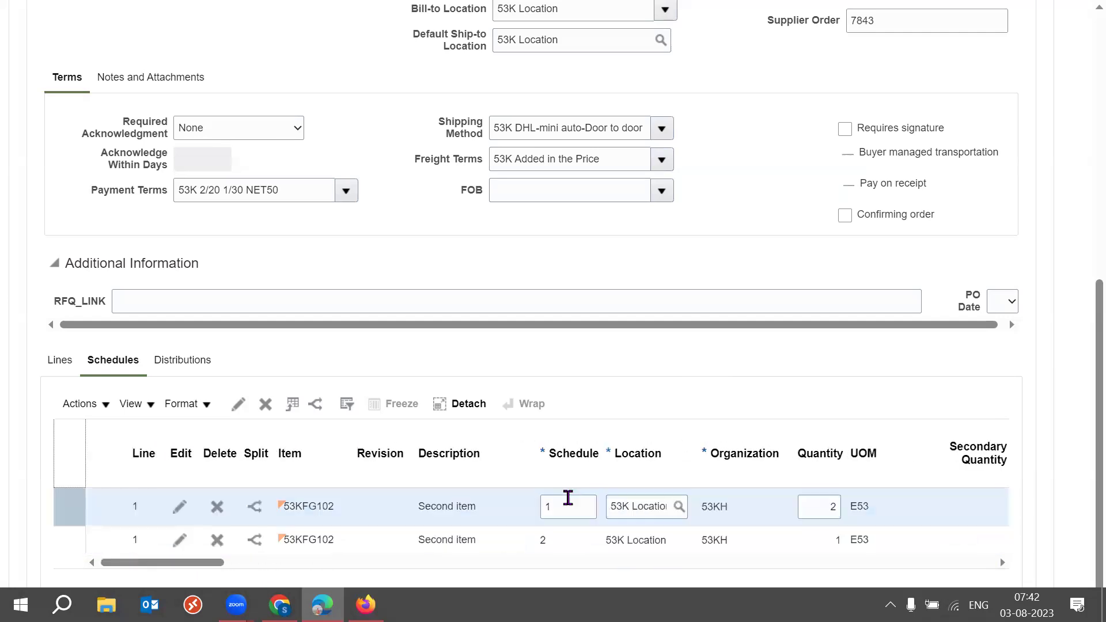
click(563, 503)
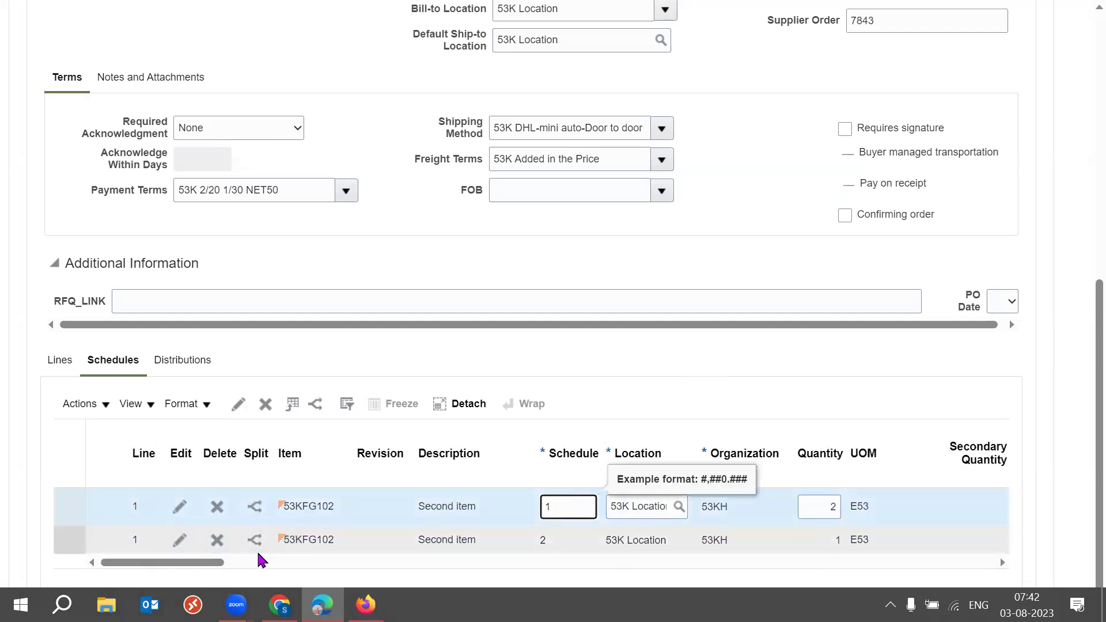
drag(209, 569, 264, 570)
click(417, 508)
key(BackSpace)
text(1)
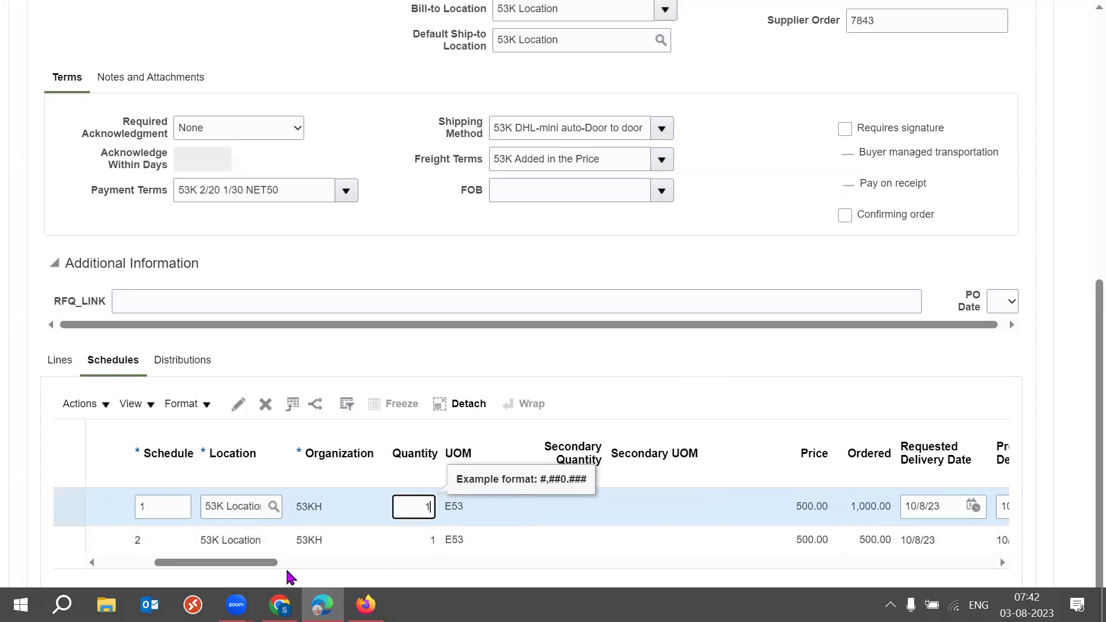
Set the requested delivery date of schedule 2 to 12/8/23
drag(254, 565, 293, 570)
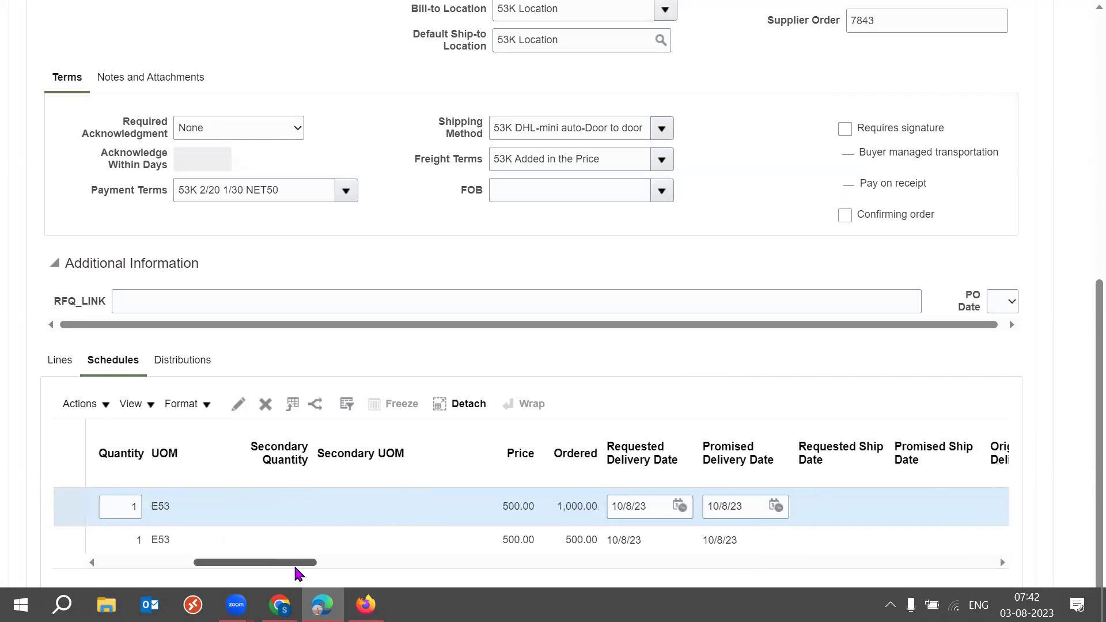
click(676, 506)
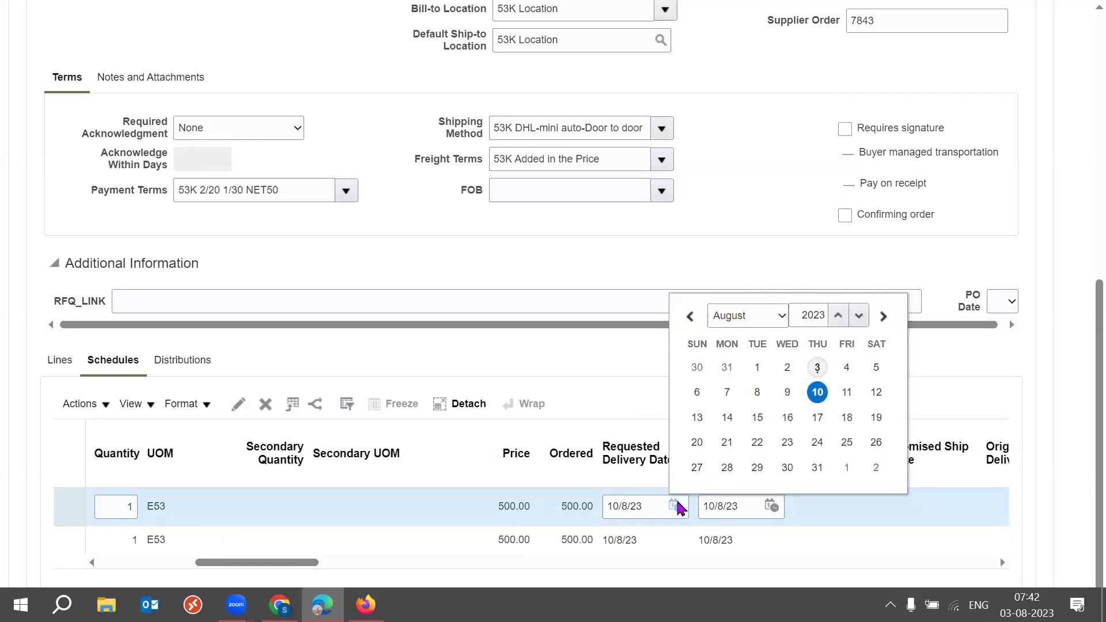
click(630, 538)
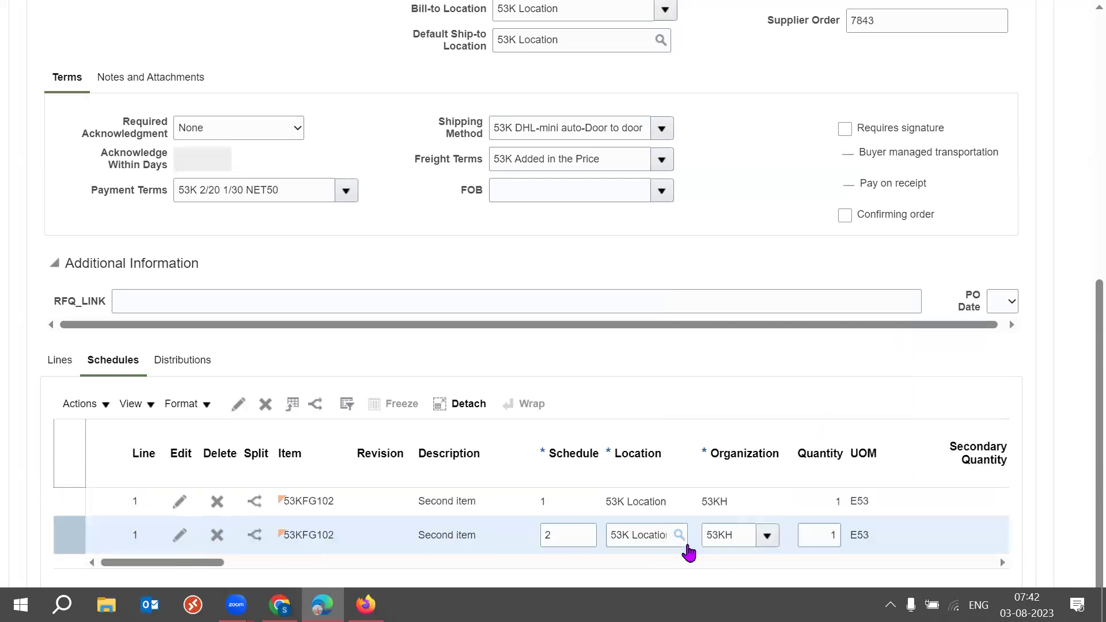
drag(162, 563, 279, 564)
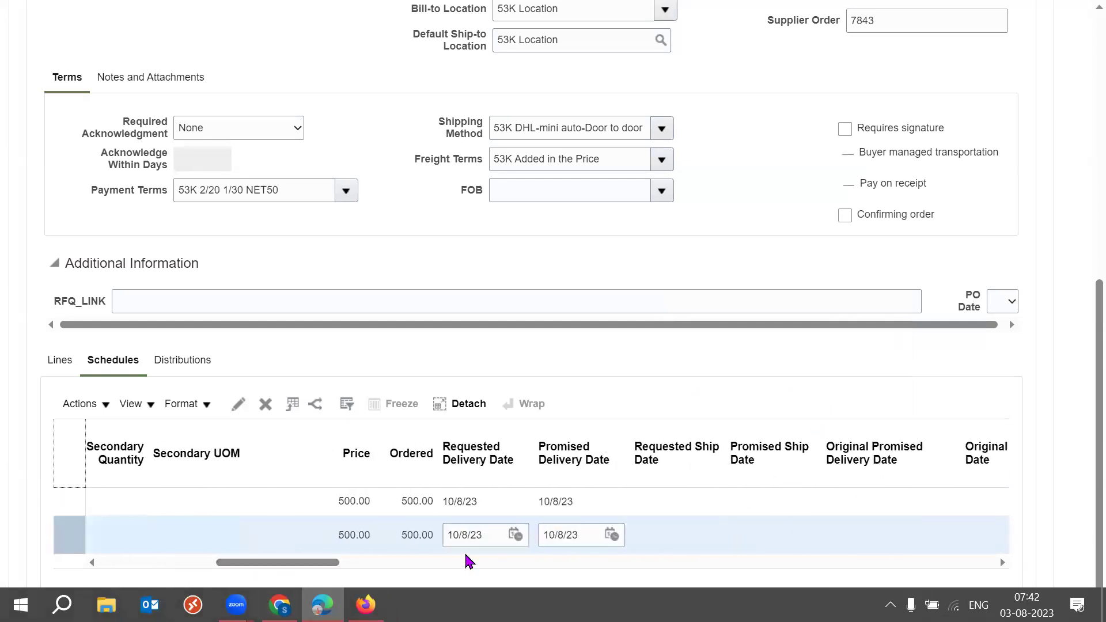
click(516, 536)
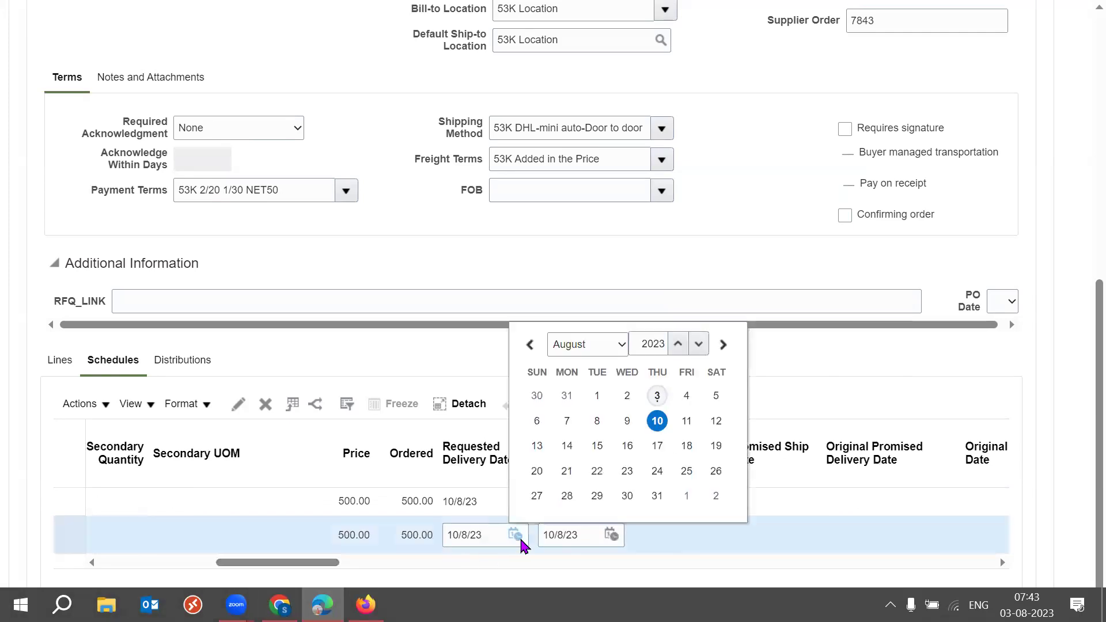
click(717, 421)
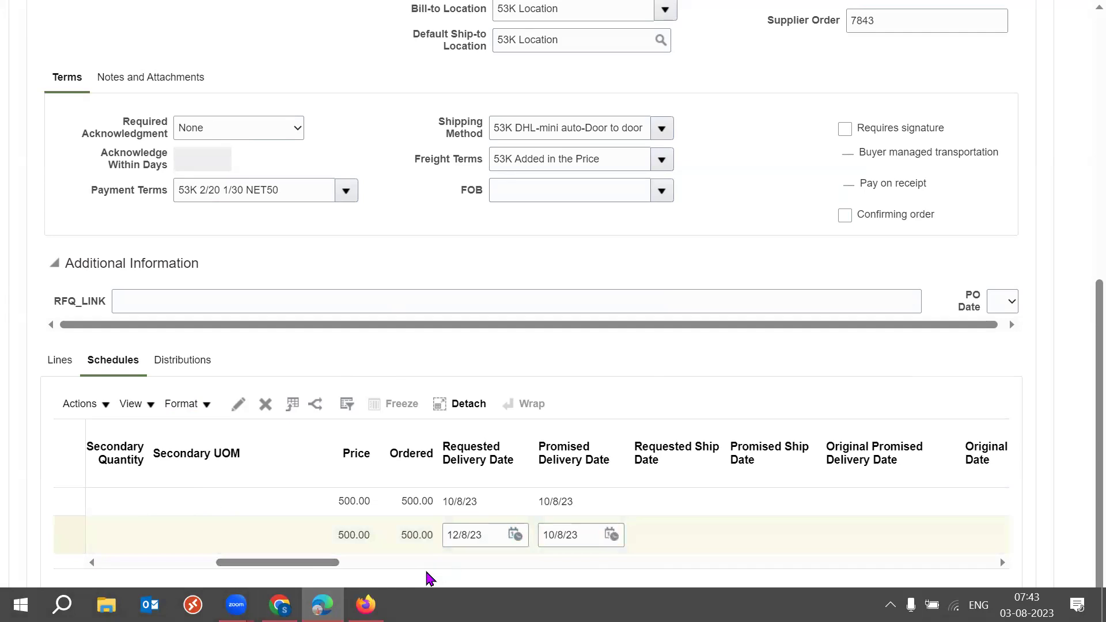
Examine schedule 2's location, organization, shipping method and destination type in the schedules table
drag(301, 568, 230, 573)
triple_click(341, 541)
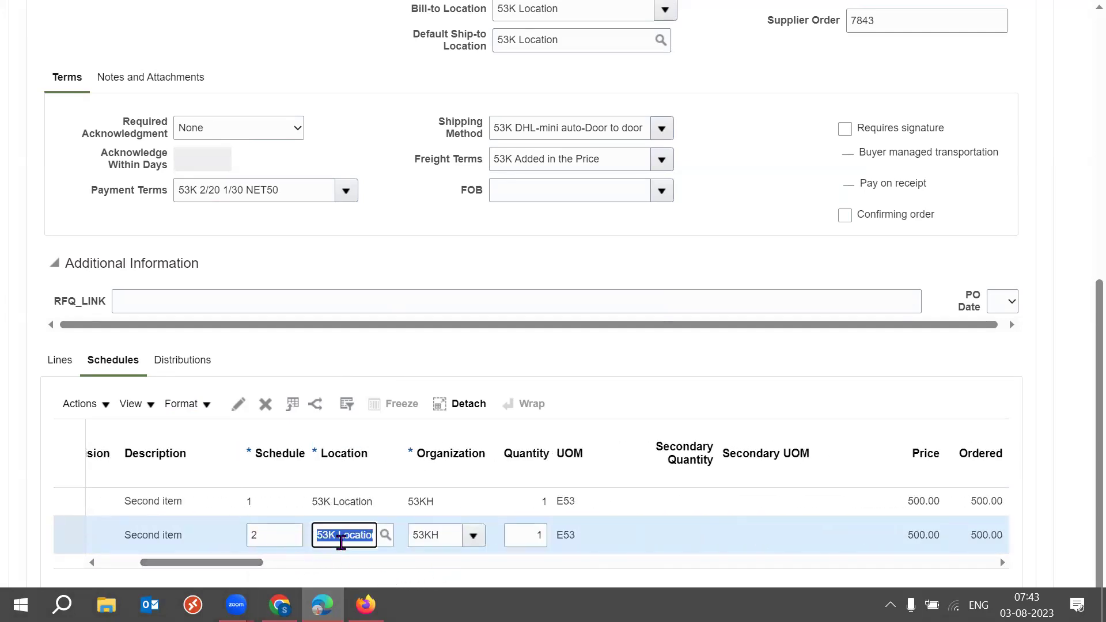
drag(234, 567, 190, 567)
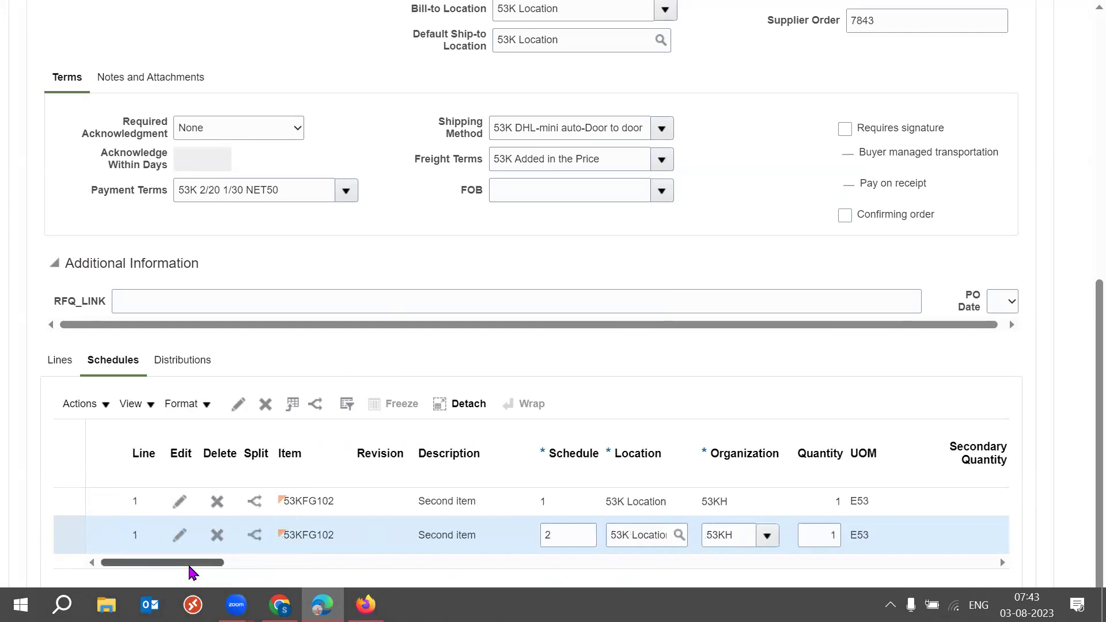
drag(190, 567, 437, 587)
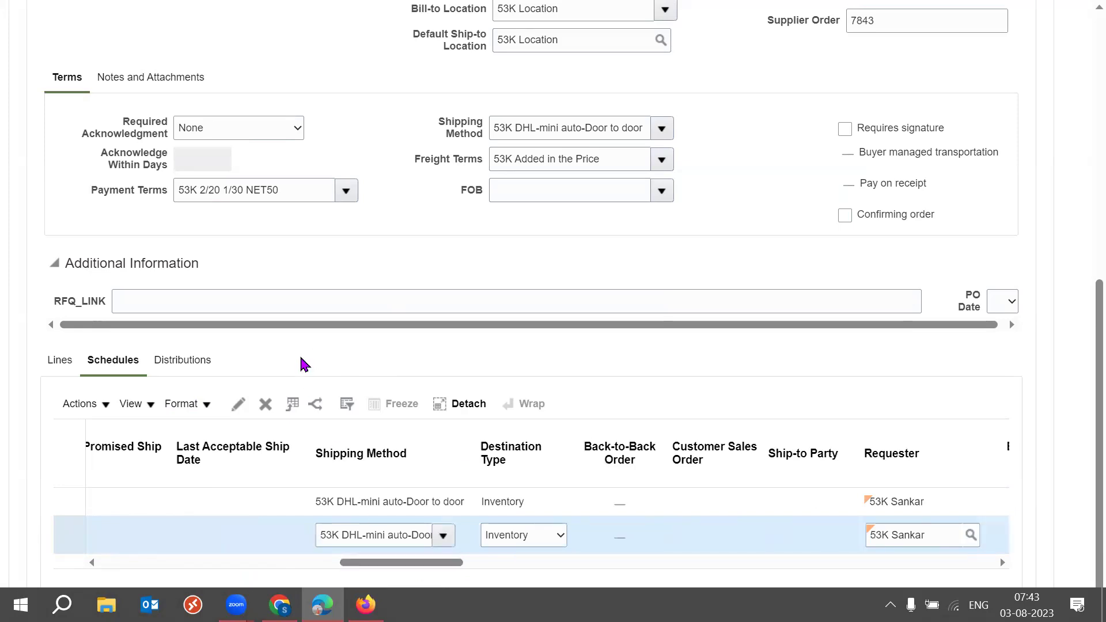
Open schedule 2 for editing and examine its shipping details and receiving controls, including the receipt tolerances and receipt routing
click(239, 406)
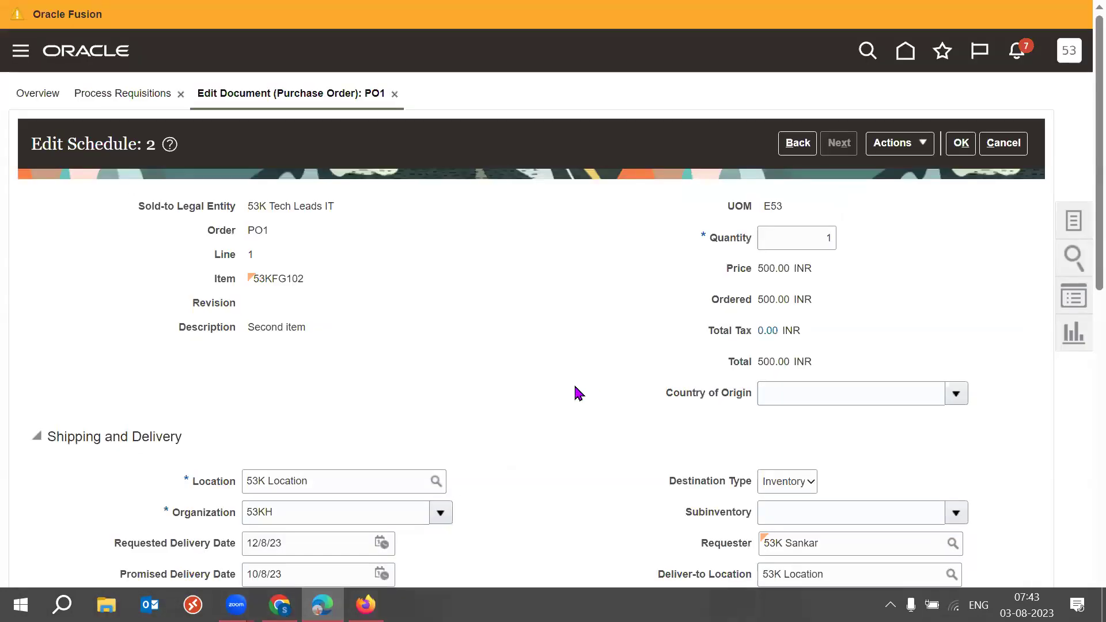
scroll(577, 393, down, 8)
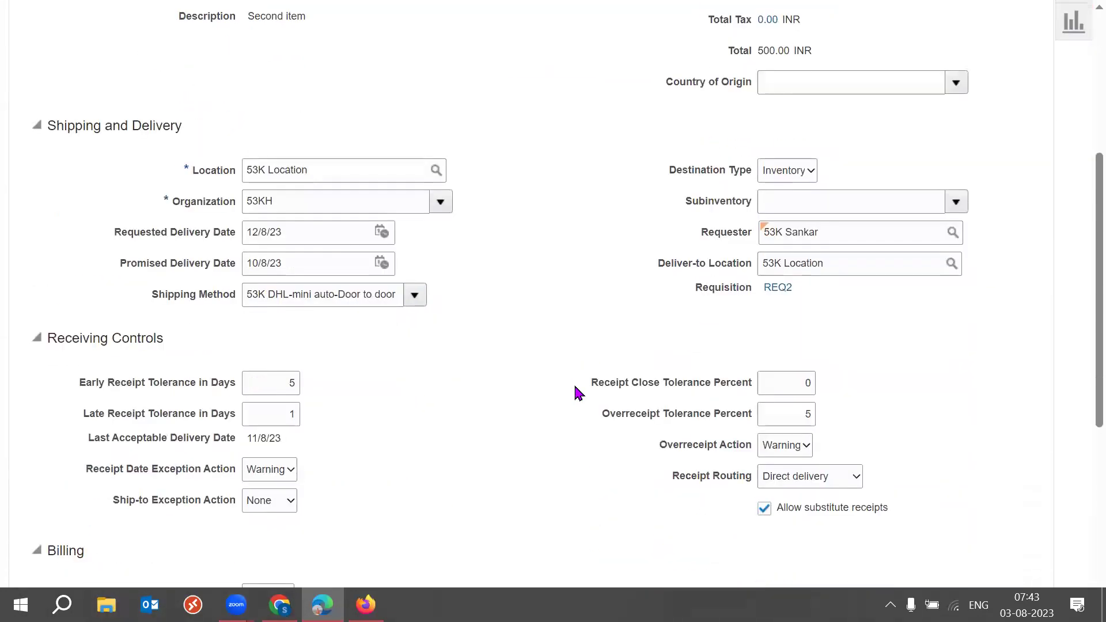
drag(197, 228, 245, 249)
click(246, 249)
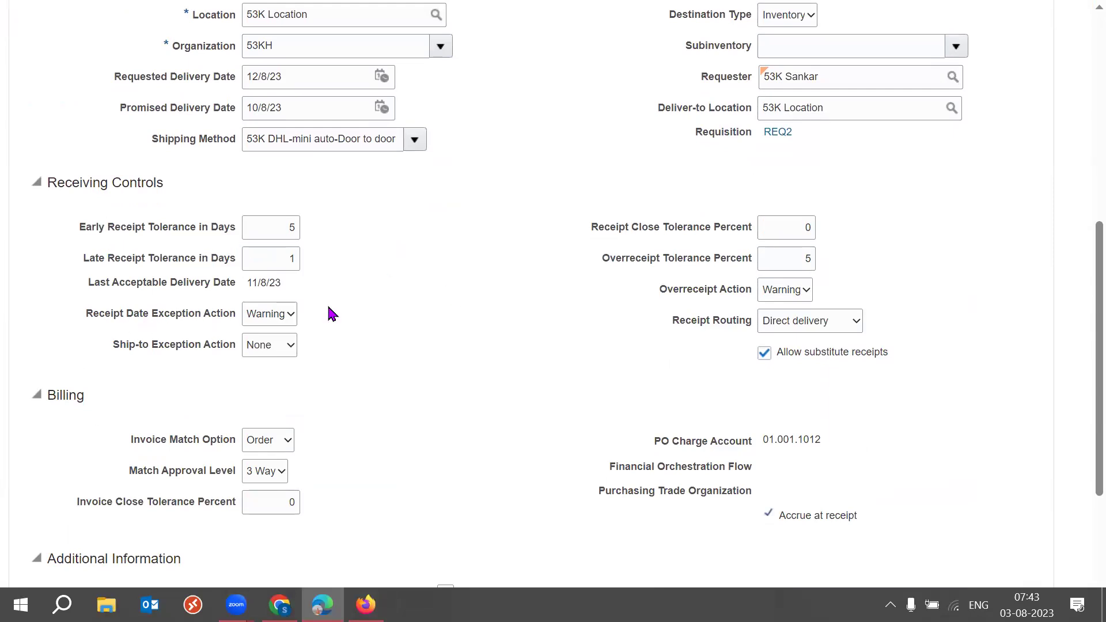
drag(602, 261, 715, 264)
click(685, 329)
drag(672, 321, 731, 322)
click(938, 350)
drag(119, 249, 925, 369)
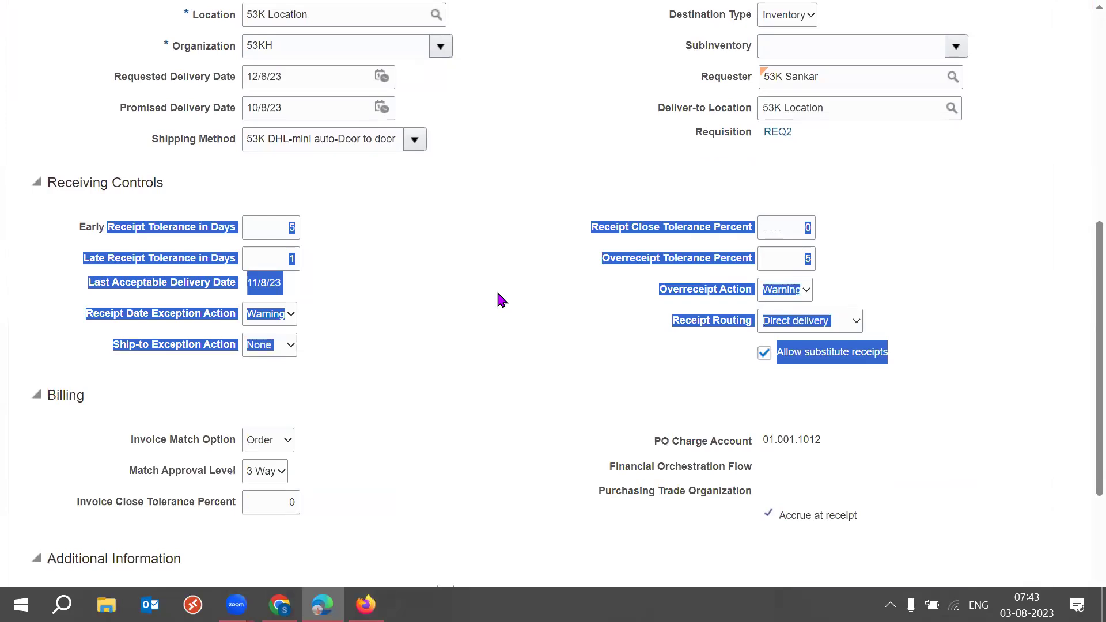
click(500, 299)
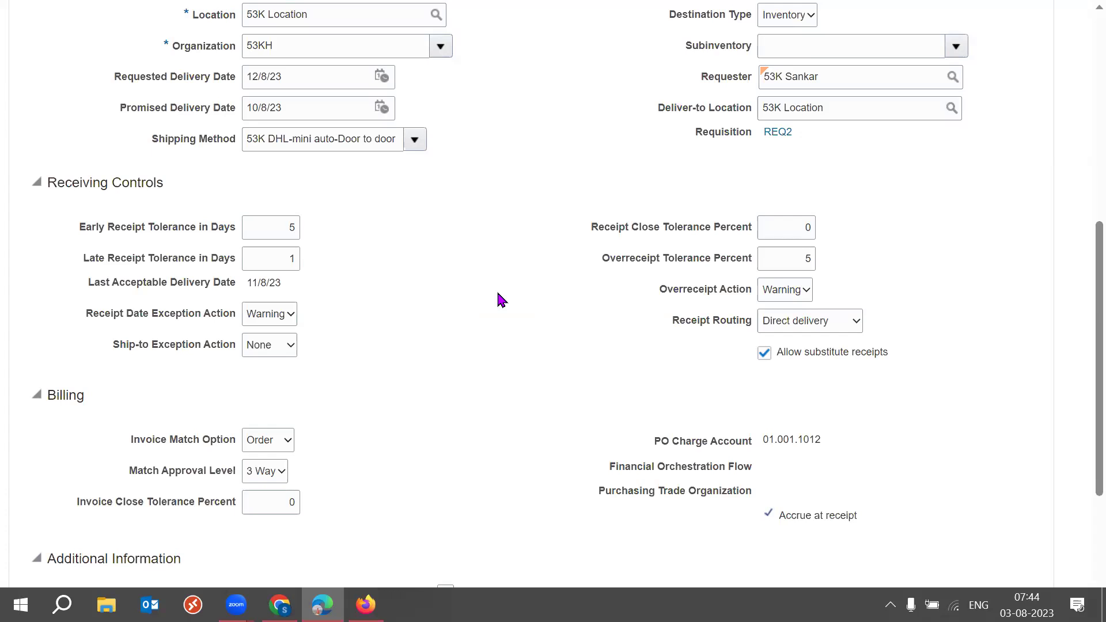
Examine schedule 2's overreceipt tolerance and the available receipt routing options, and return to the purchase order
drag(1081, 353, 1079, 165)
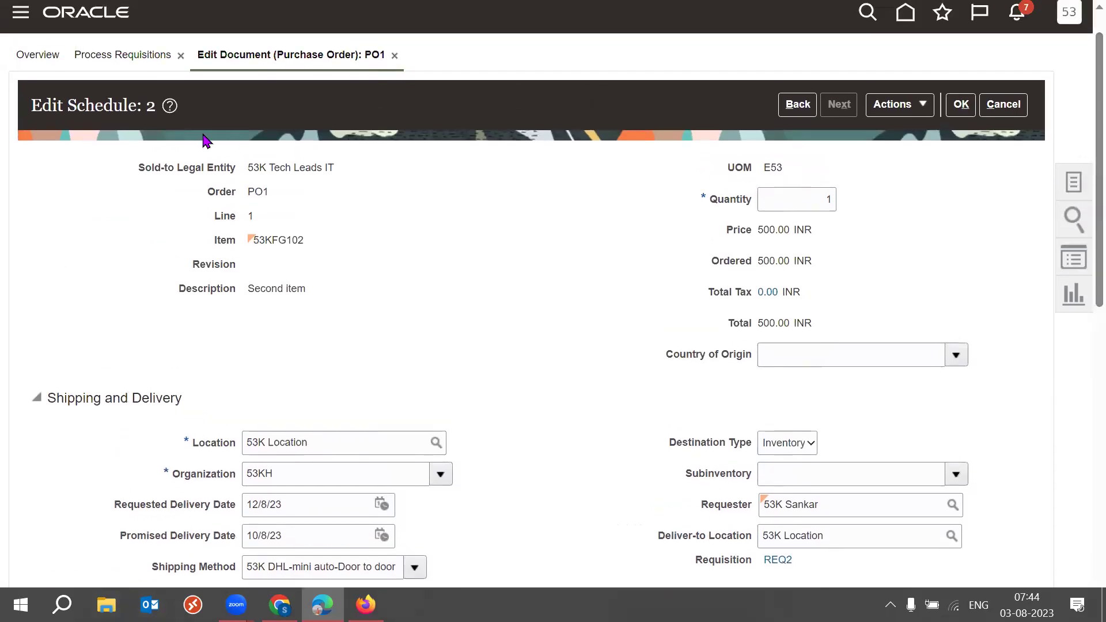
drag(142, 106, 157, 106)
drag(1079, 291, 1079, 424)
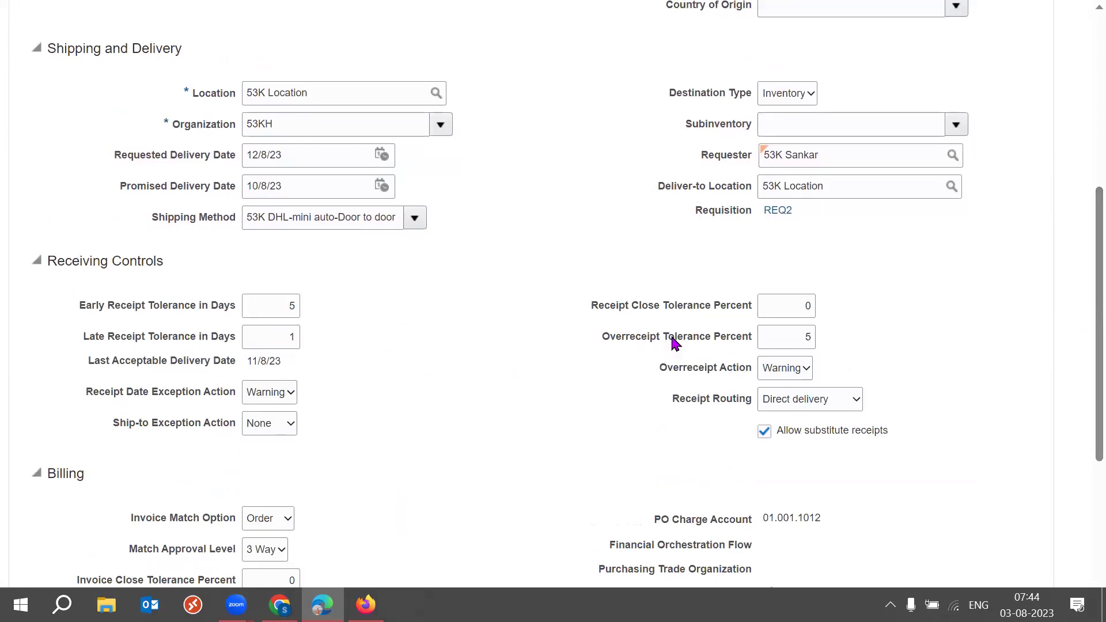
drag(605, 337, 701, 344)
click(966, 376)
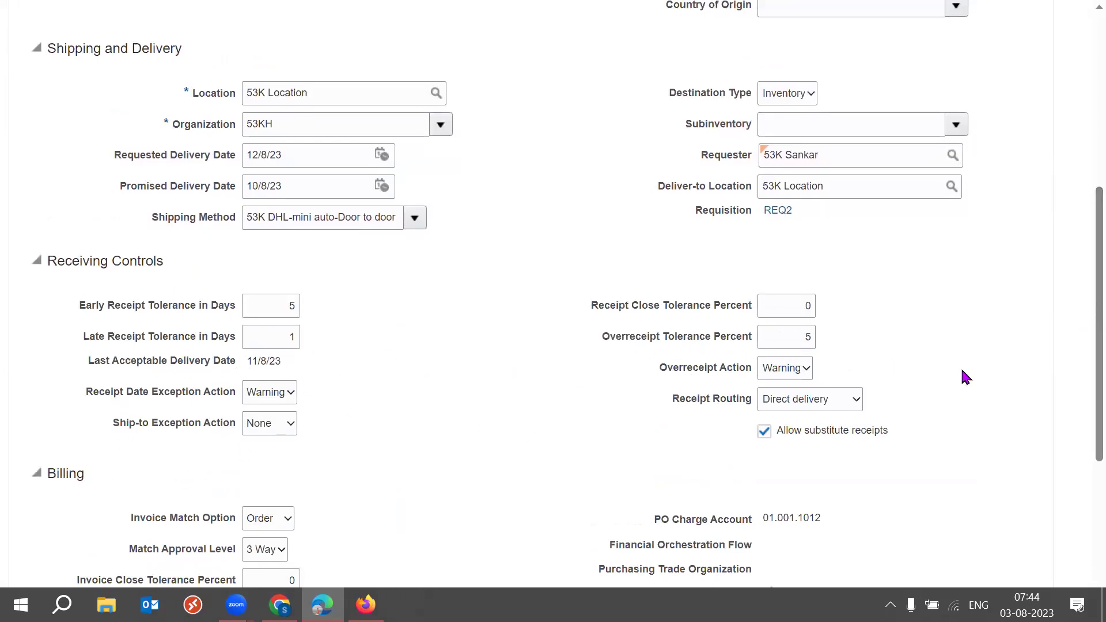
click(853, 400)
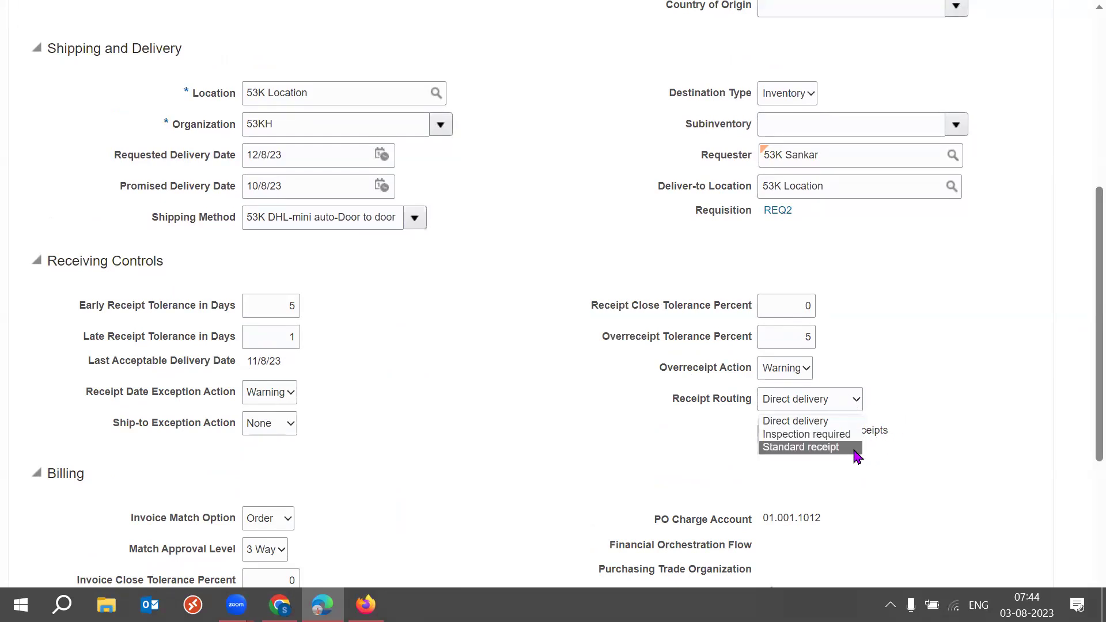
click(974, 354)
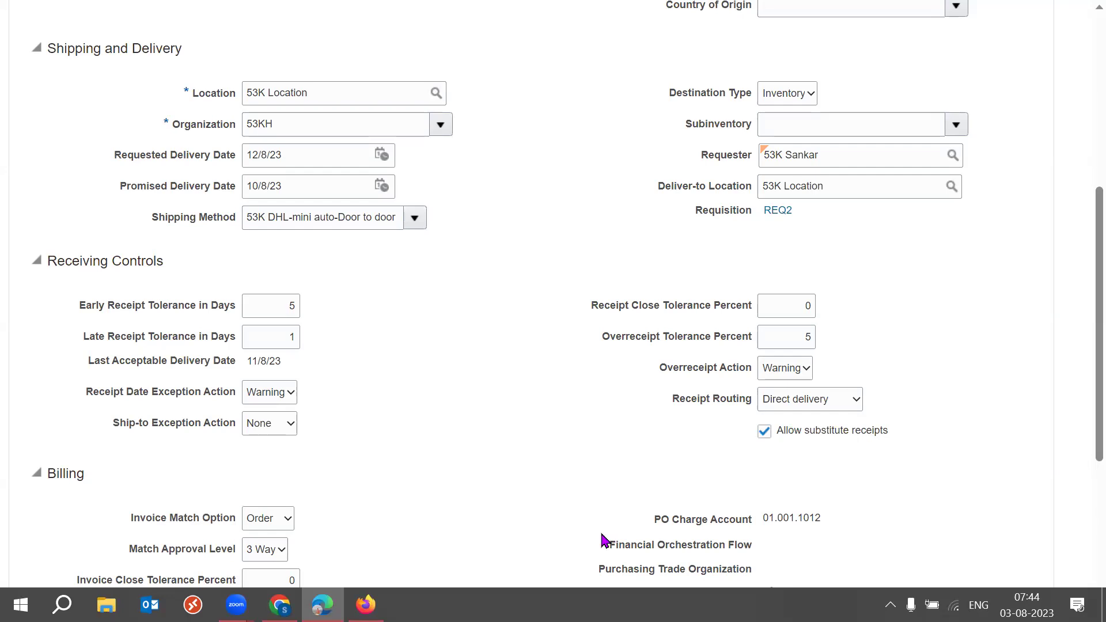
scroll(543, 461, up, 7)
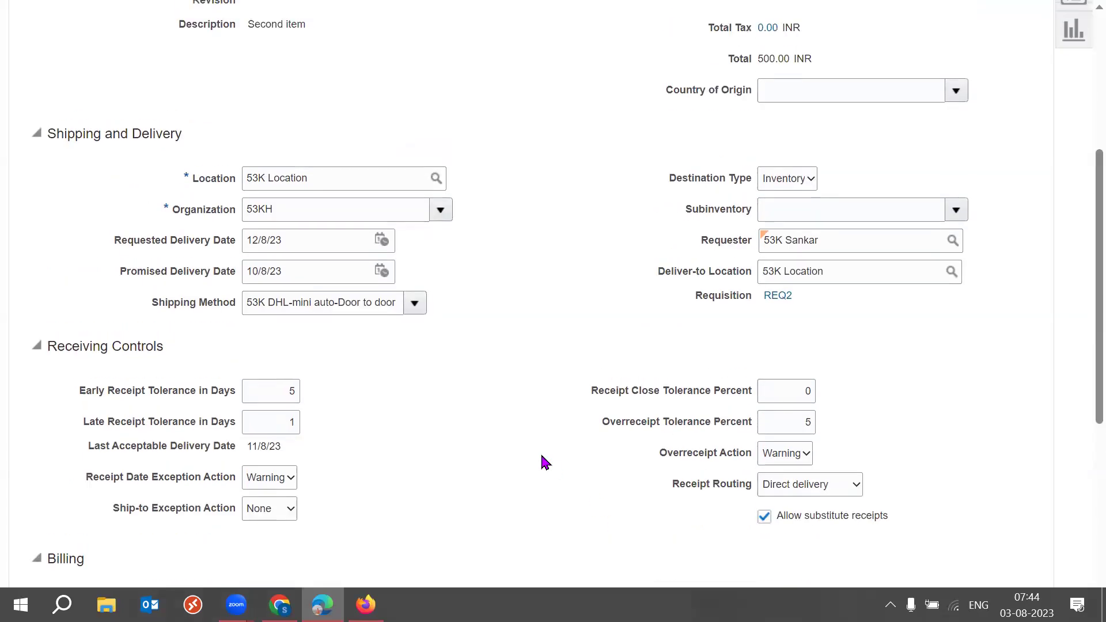
click(961, 143)
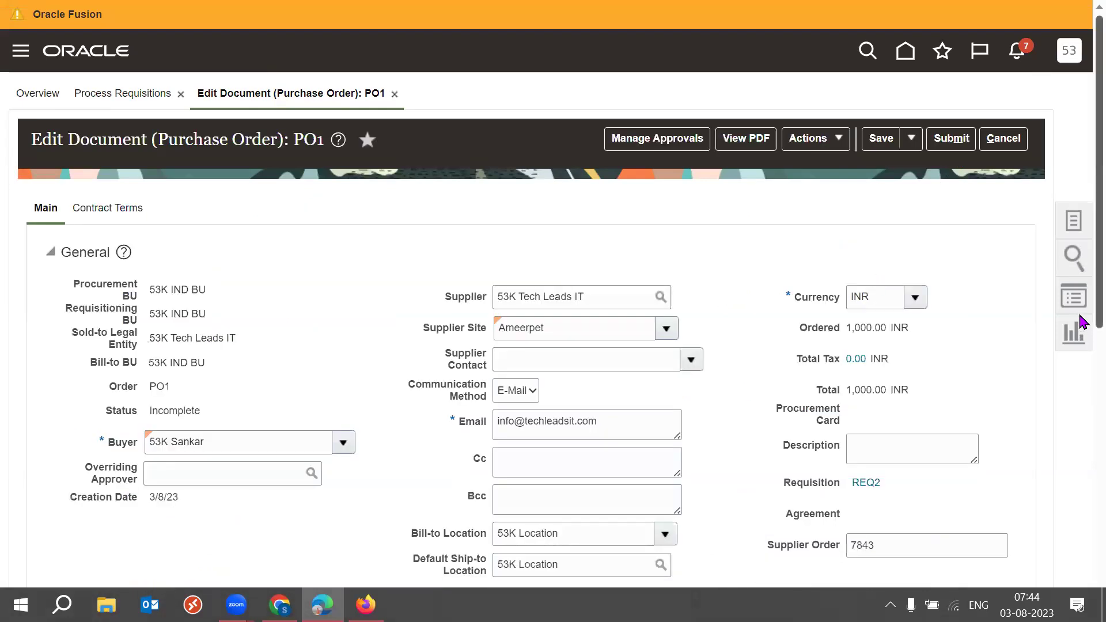
Show the purchase order's distributions and open the first distribution of line 1 for editing
scroll(1083, 380, down, 8)
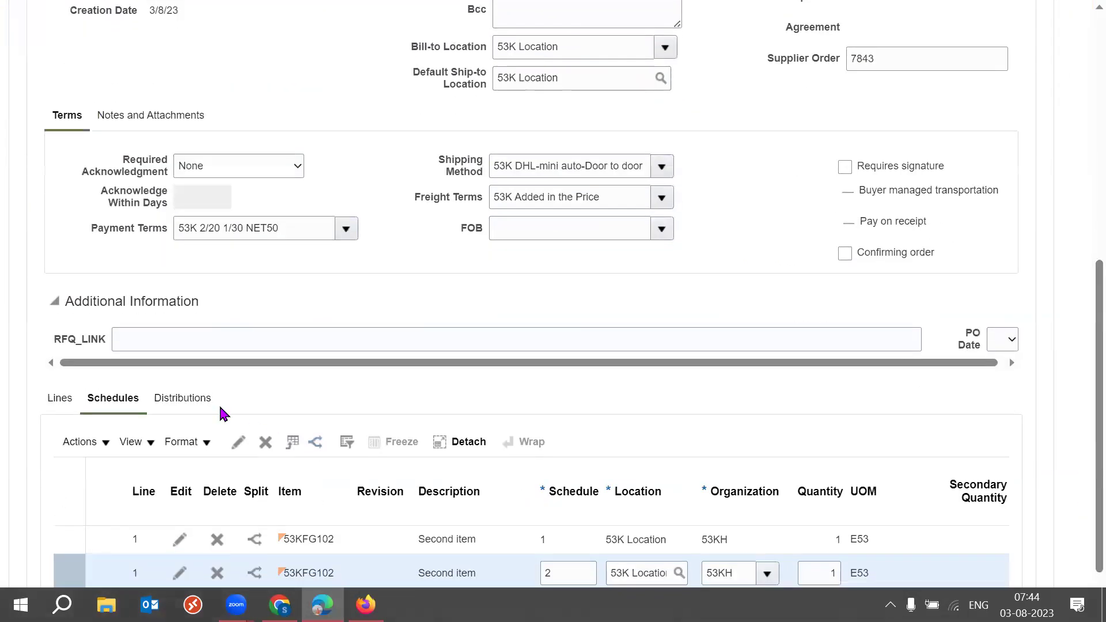
click(185, 399)
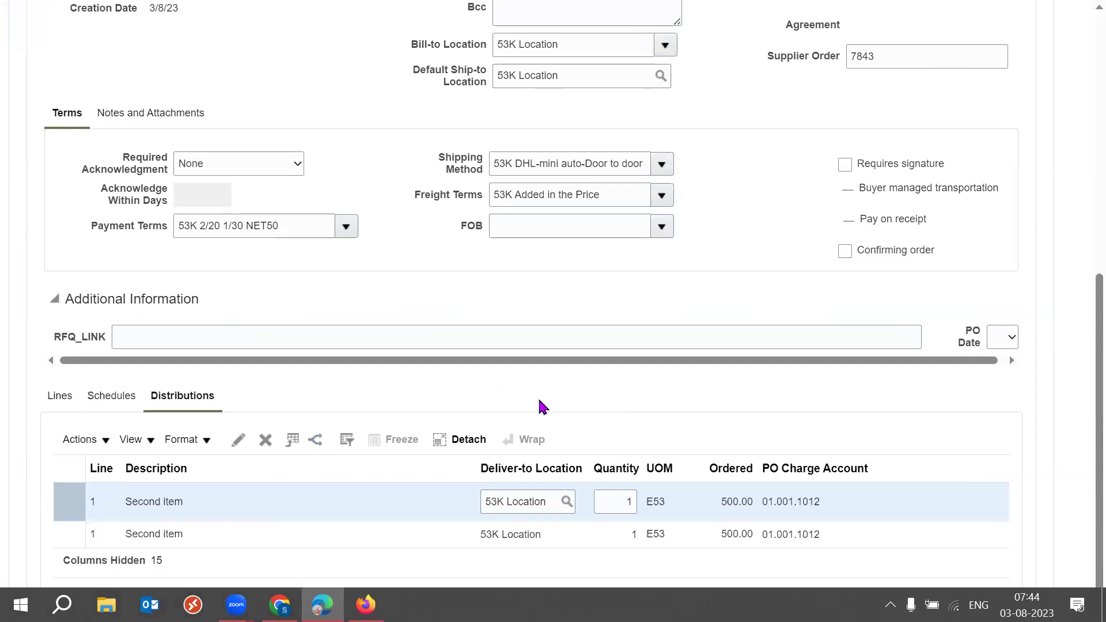
click(238, 439)
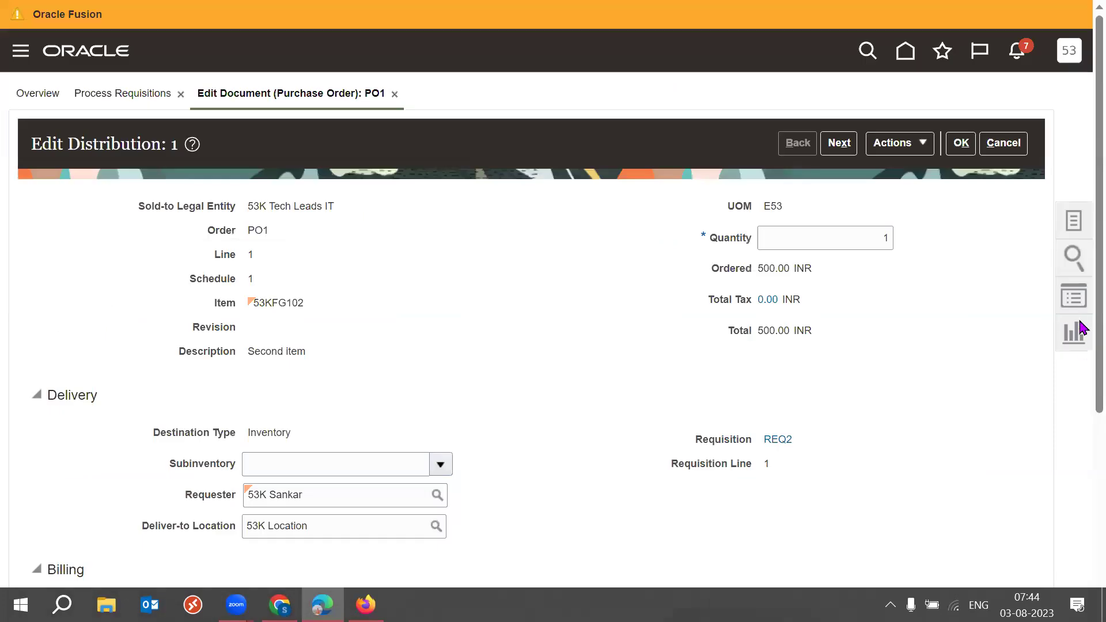
Examine the PO variance account and the PO accrual account of distribution 1
scroll(1083, 397, down, 2)
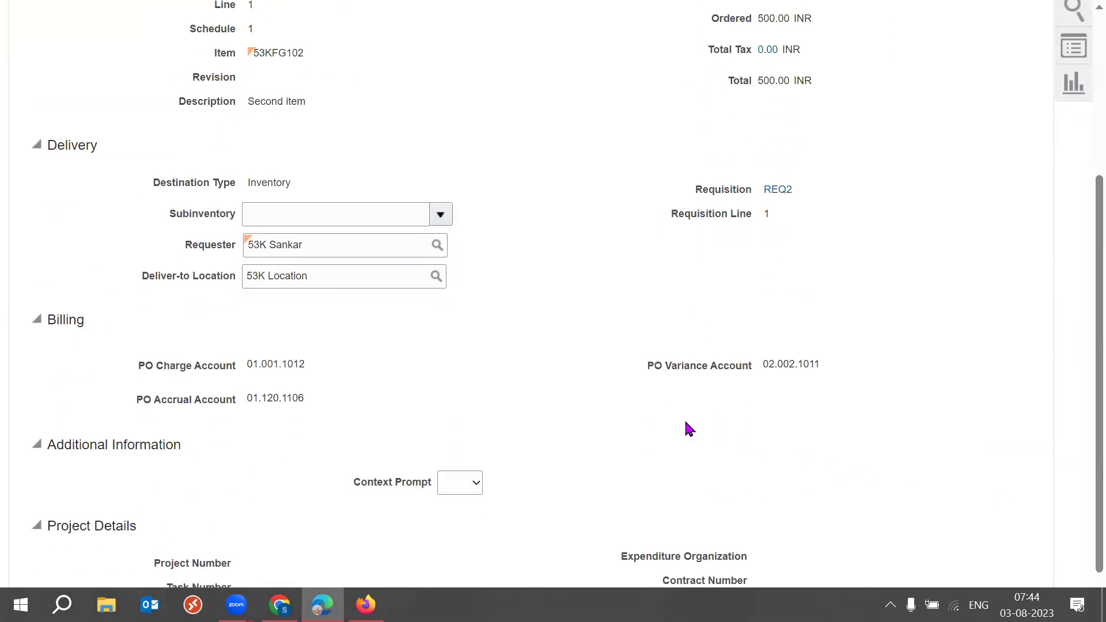
drag(650, 367, 702, 367)
drag(125, 398, 215, 398)
click(459, 438)
Examine the deliver-to location in the delivery details of distribution 1
click(341, 279)
double_click(341, 280)
triple_click(340, 280)
click(340, 281)
triple_click(341, 281)
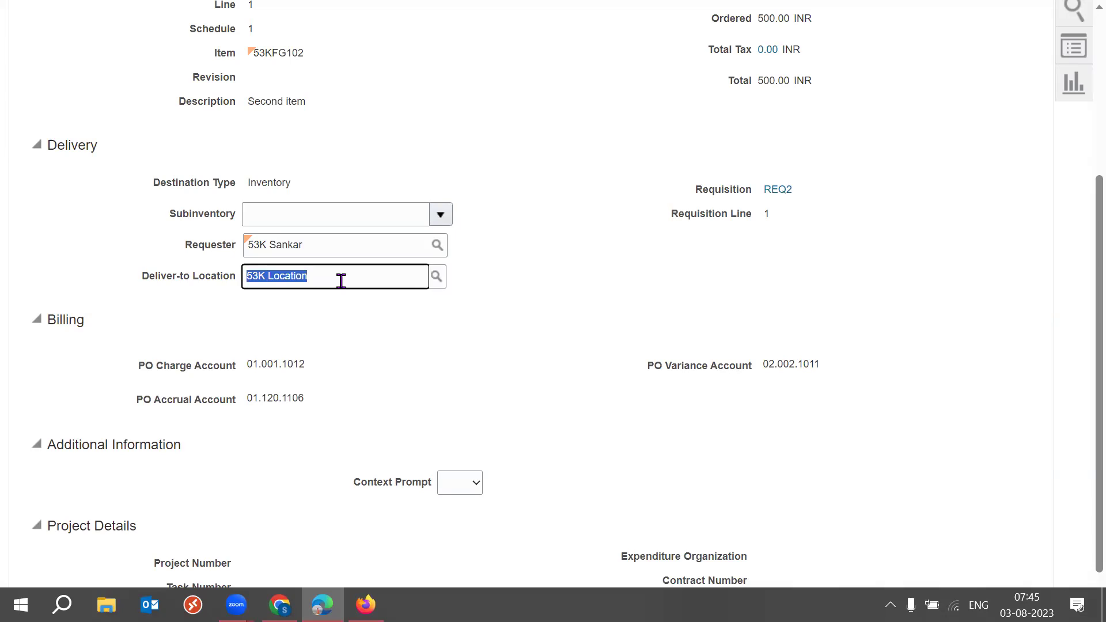
click(609, 342)
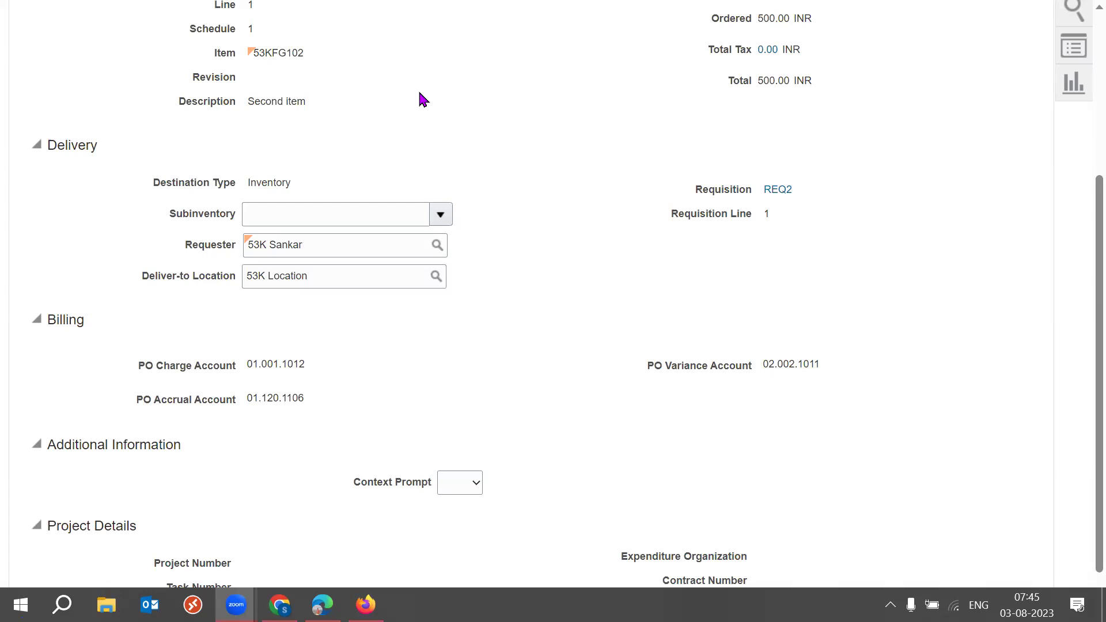
click(583, 186)
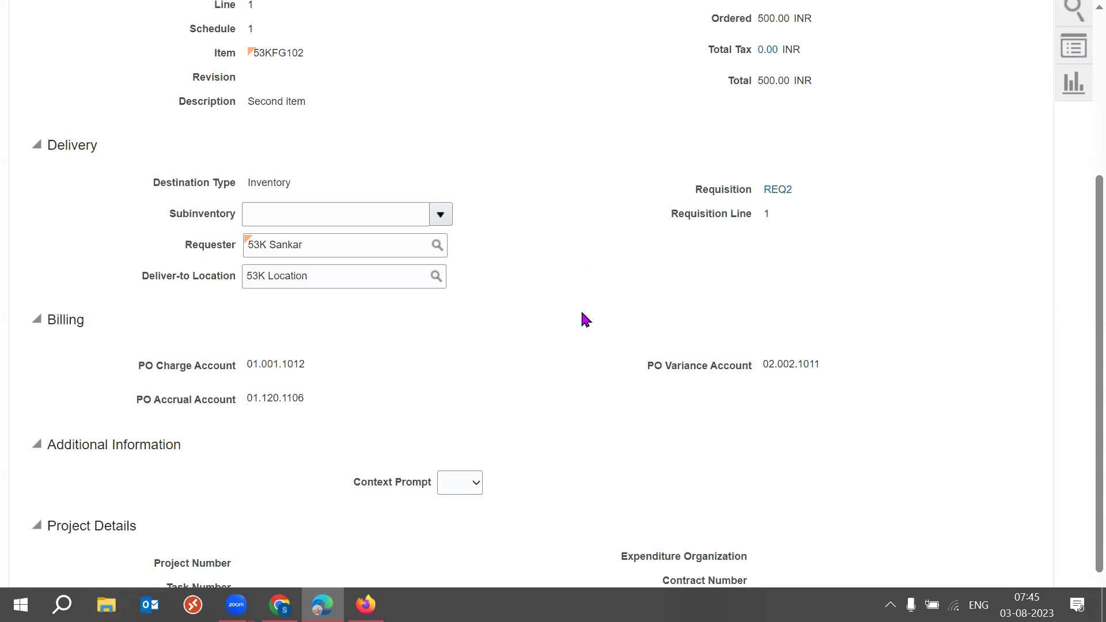
triple_click(333, 277)
click(458, 335)
scroll(601, 456, up, 2)
triple_click(356, 389)
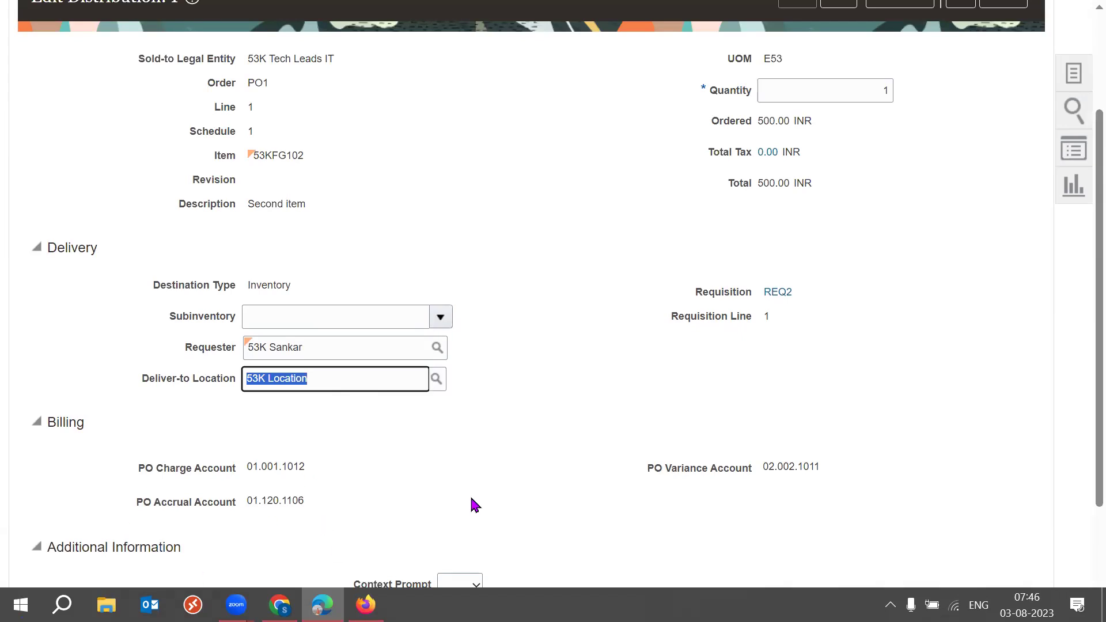
click(505, 502)
Examine the charge, accrual and variance accounts in distribution 1's billing details
scroll(504, 503, down, 2)
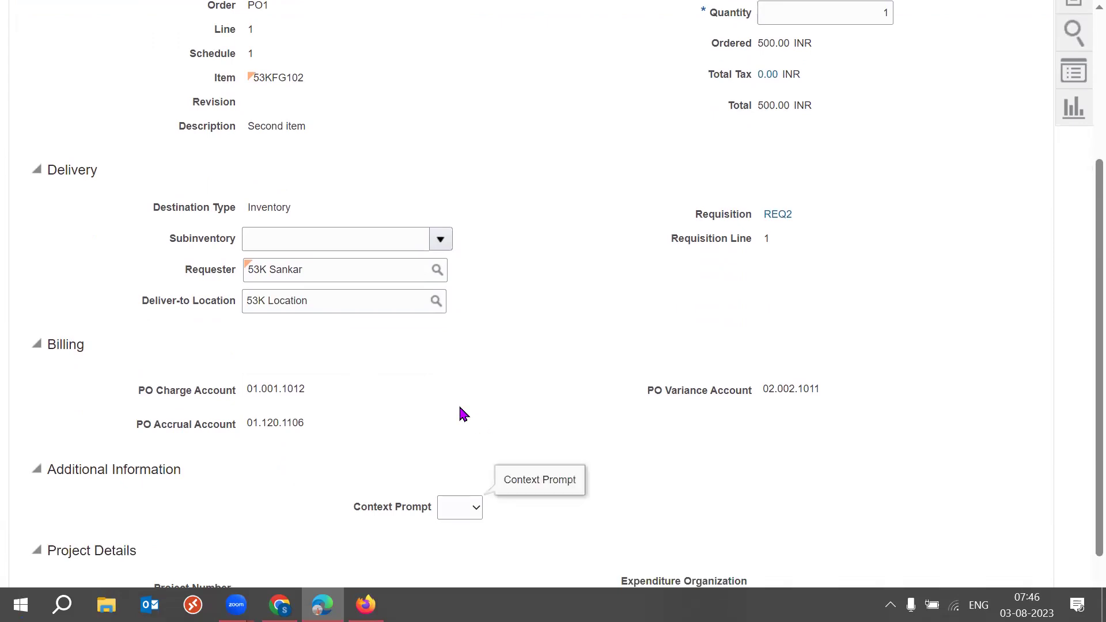
drag(138, 385, 856, 405)
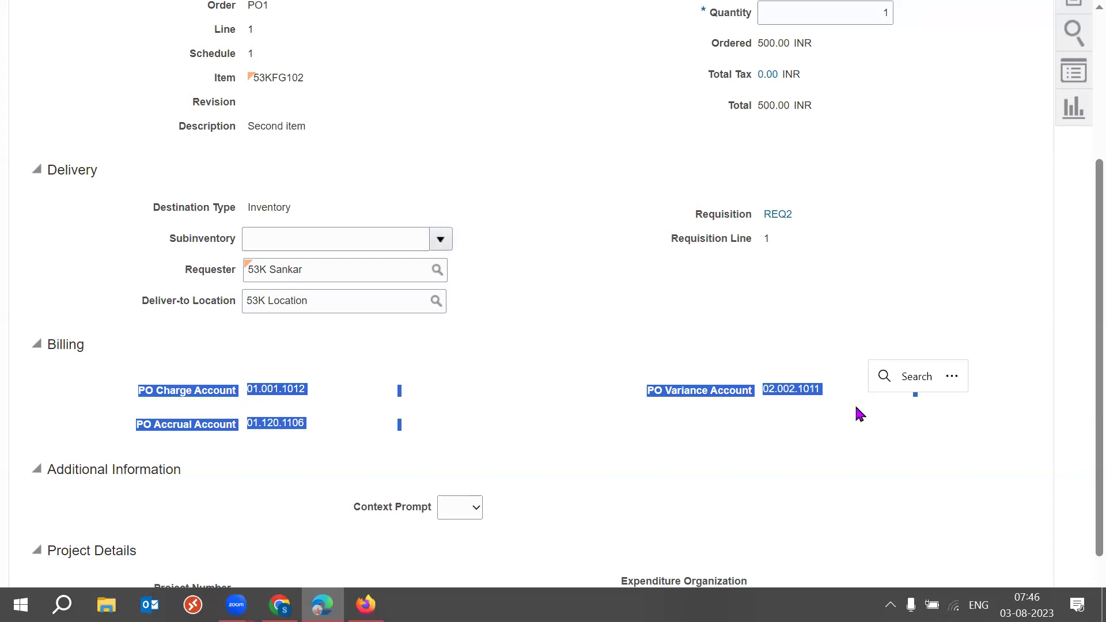
scroll(1079, 346, up, 5)
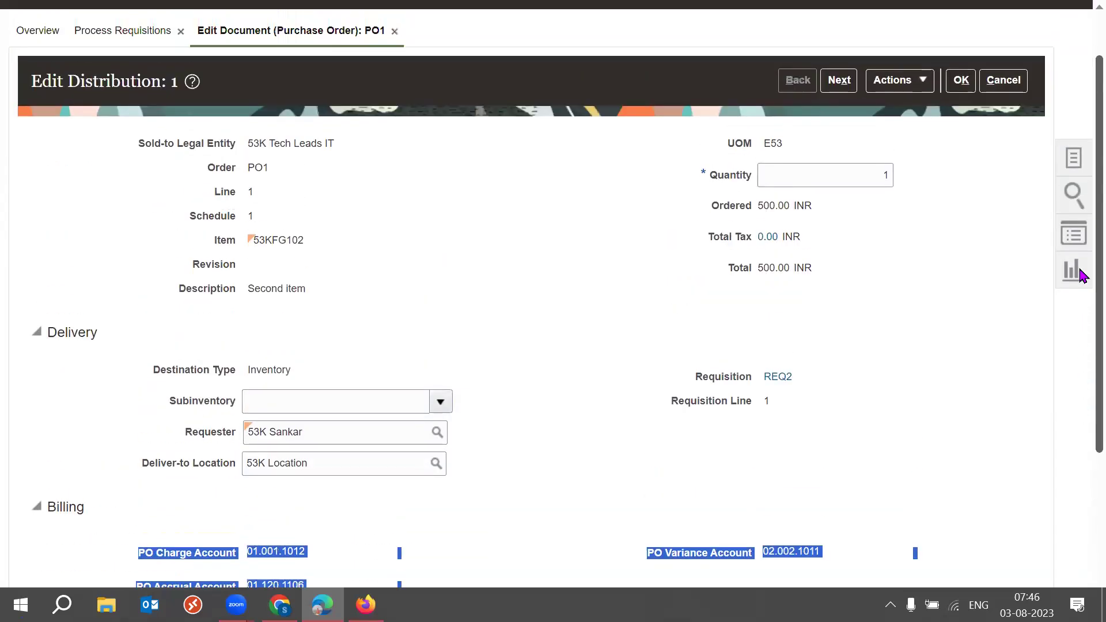
Accept the edits to distribution 1 and save the purchase order
click(961, 135)
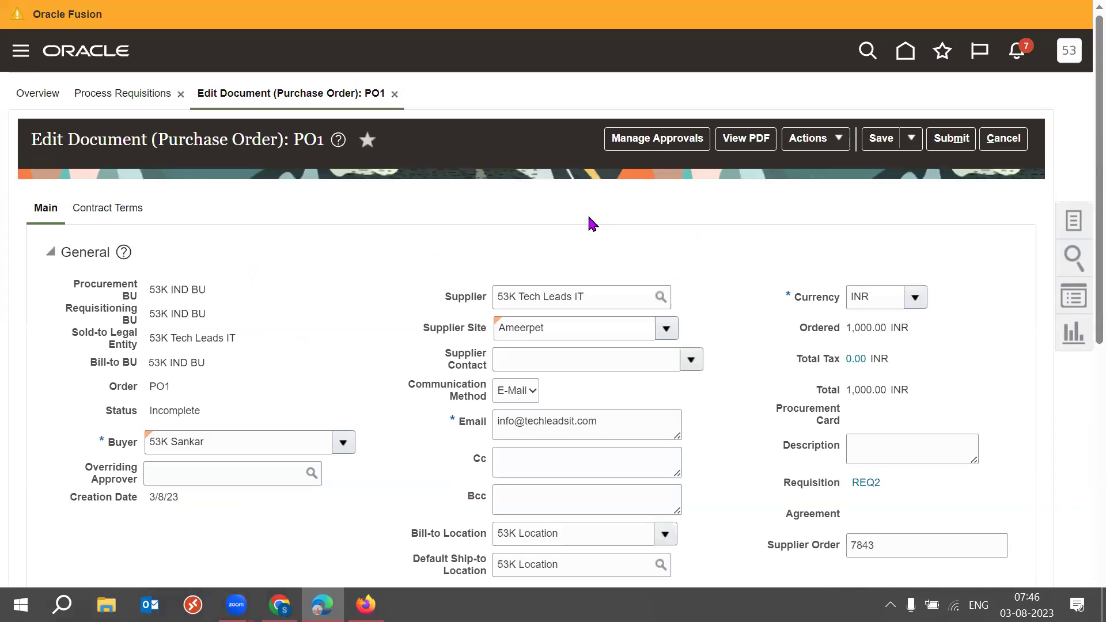
click(880, 140)
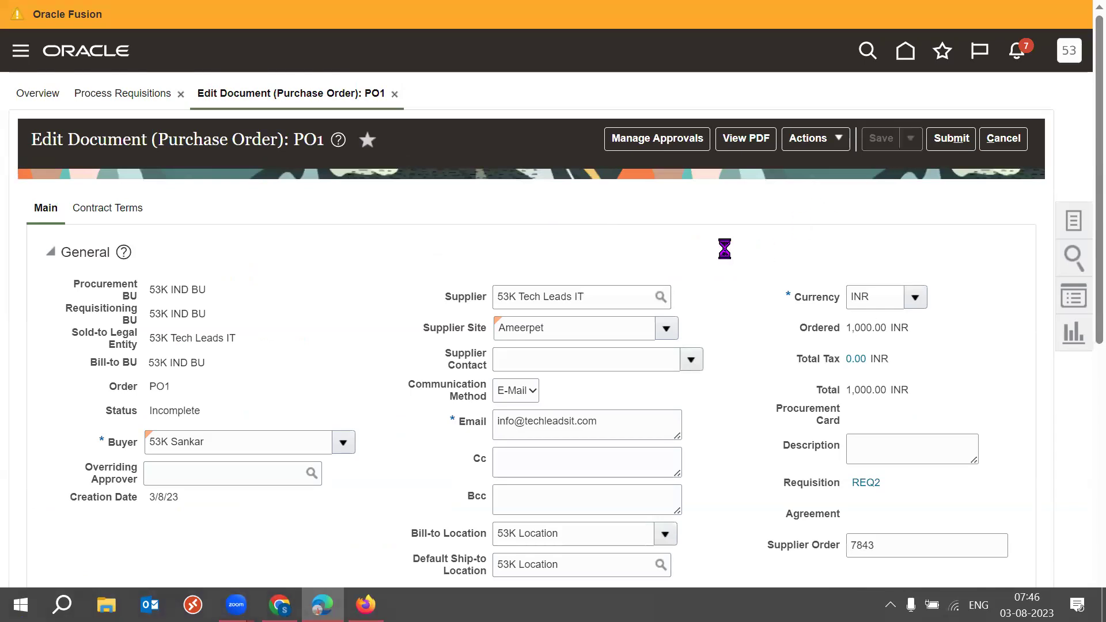
Examine the note to supplier, note to receiver and attachments in the purchase order header
scroll(1082, 366, down, 6)
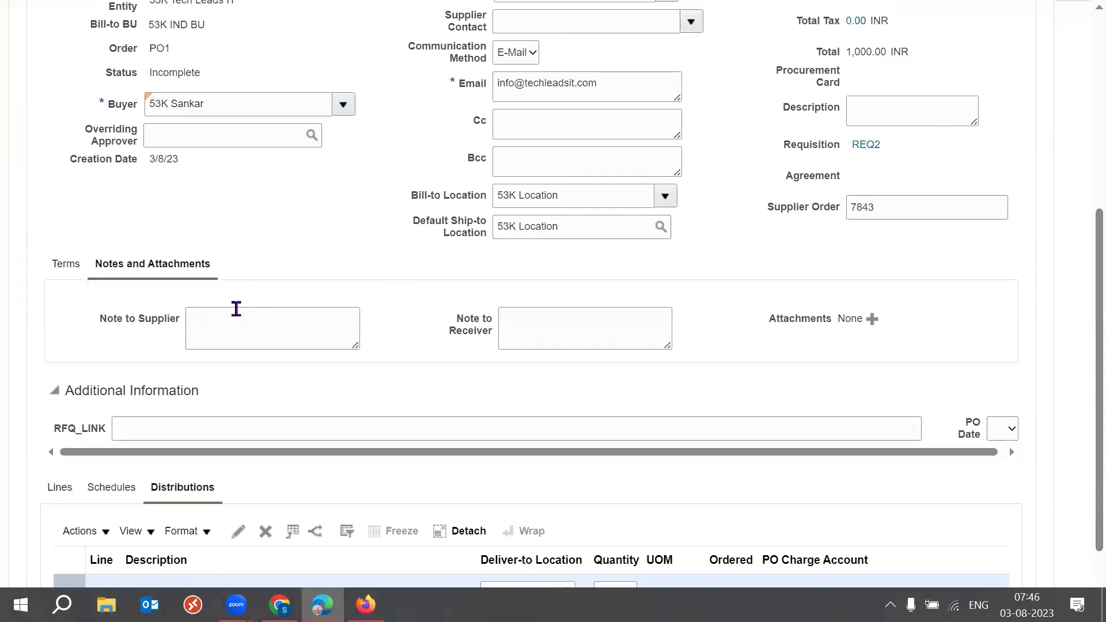
triple_click(132, 318)
click(405, 272)
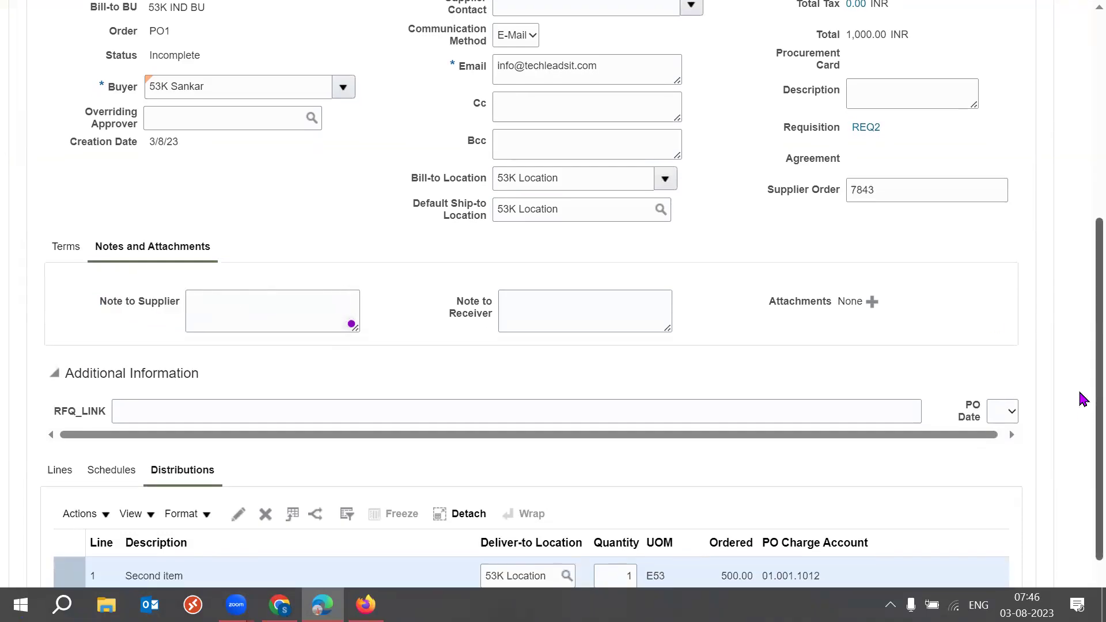
drag(119, 304, 167, 306)
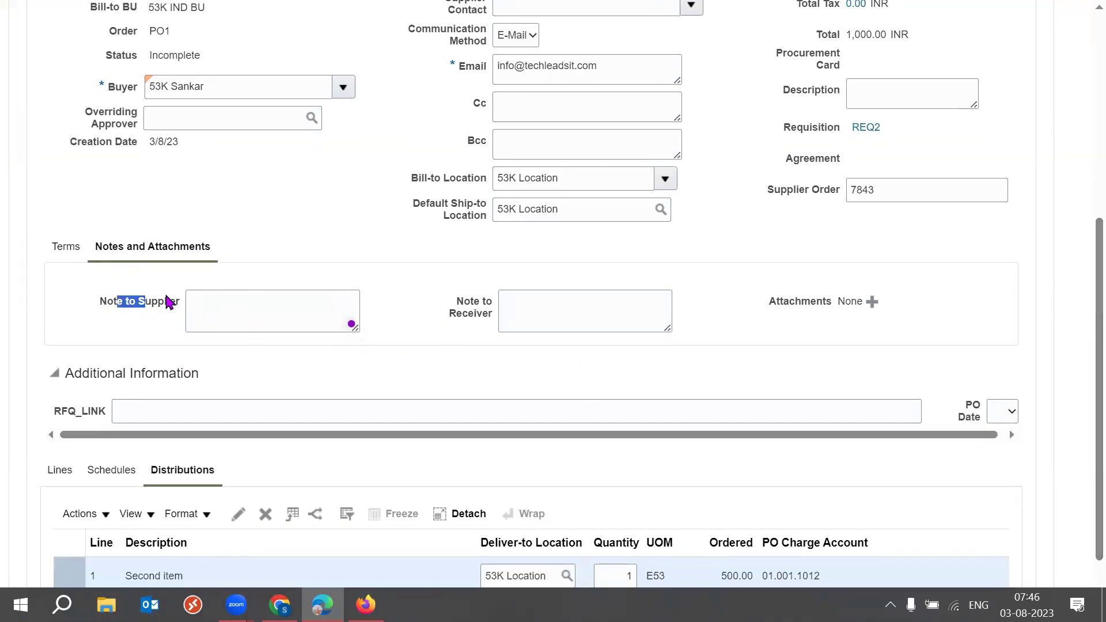
click(434, 340)
scroll(1082, 427, down, 2)
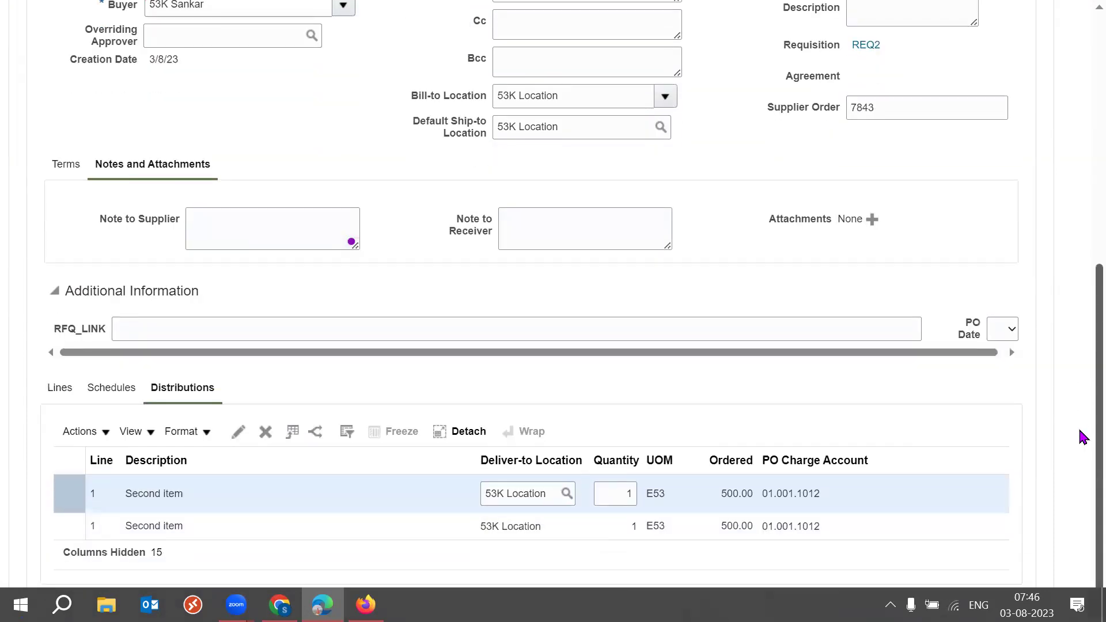
scroll(1079, 427, up, 4)
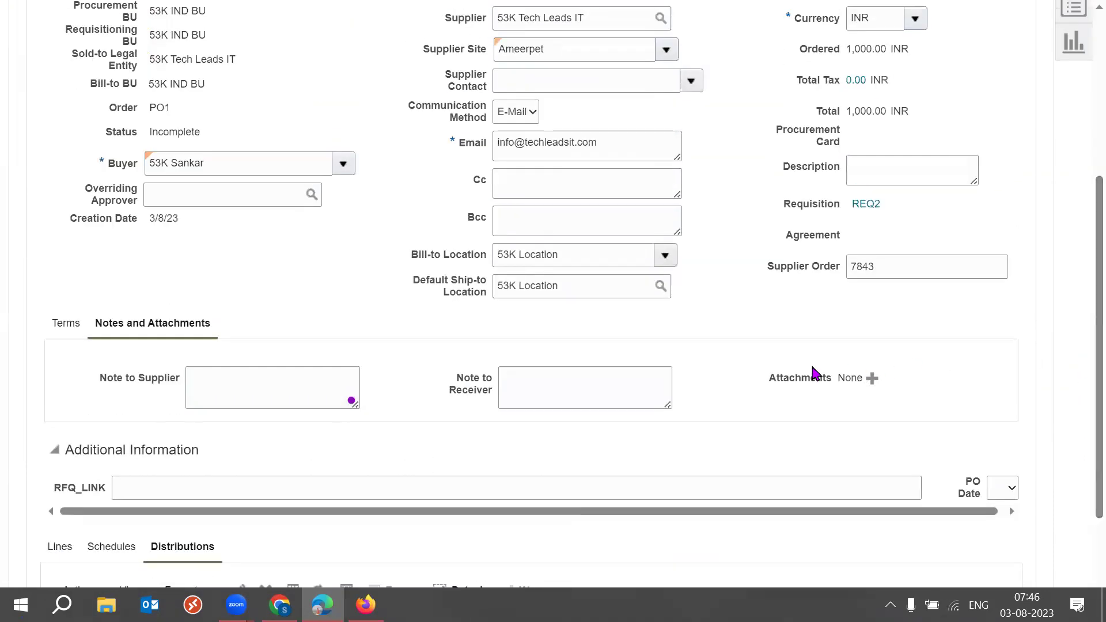
double_click(796, 381)
click(1070, 413)
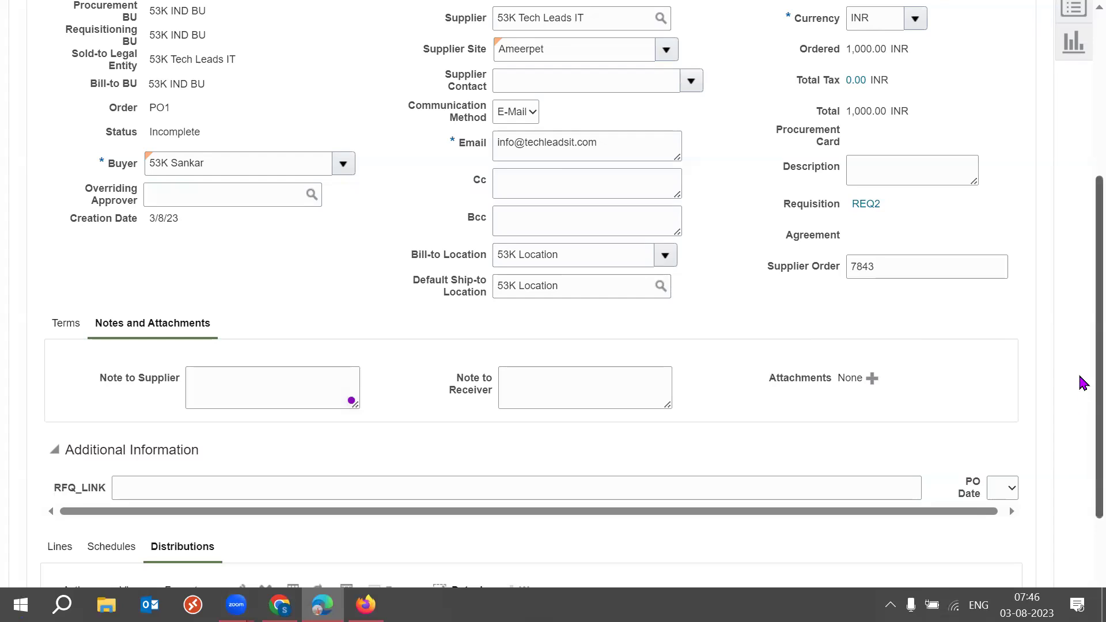
Show the purchase order's lines and open line 1 for item 53KFG102 for editing
scroll(1082, 415, down, 2)
scroll(1083, 426, down, 2)
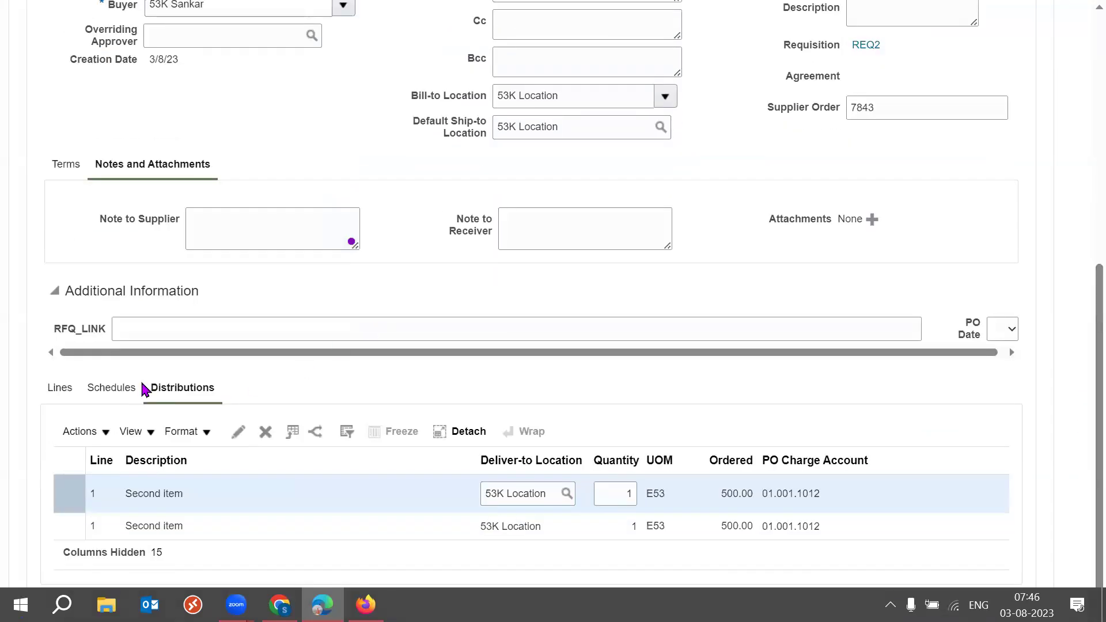
click(60, 393)
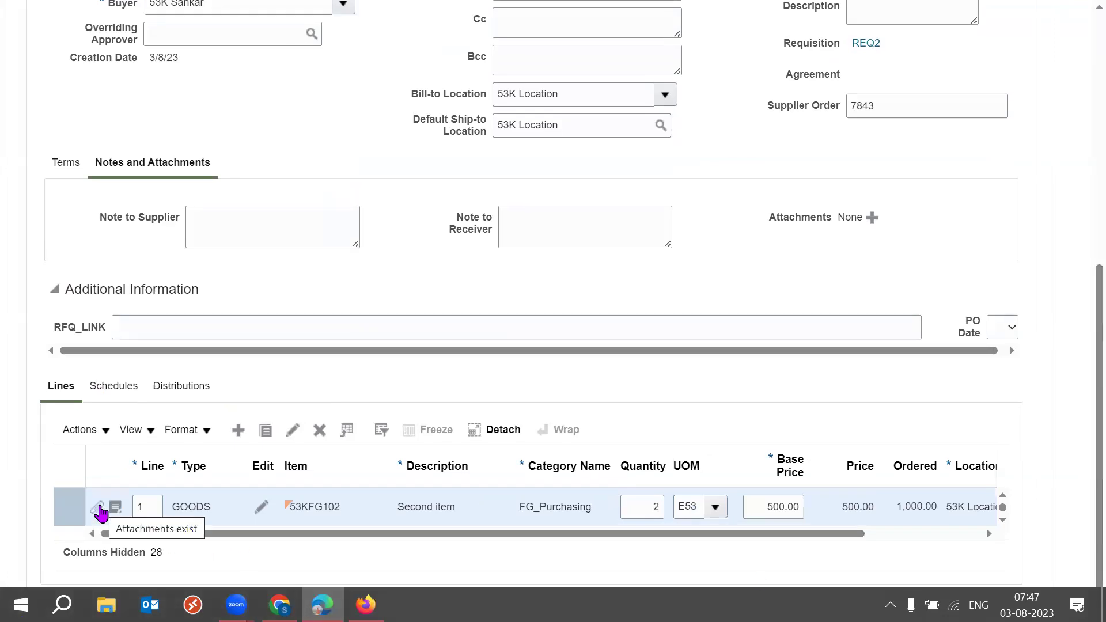
click(292, 431)
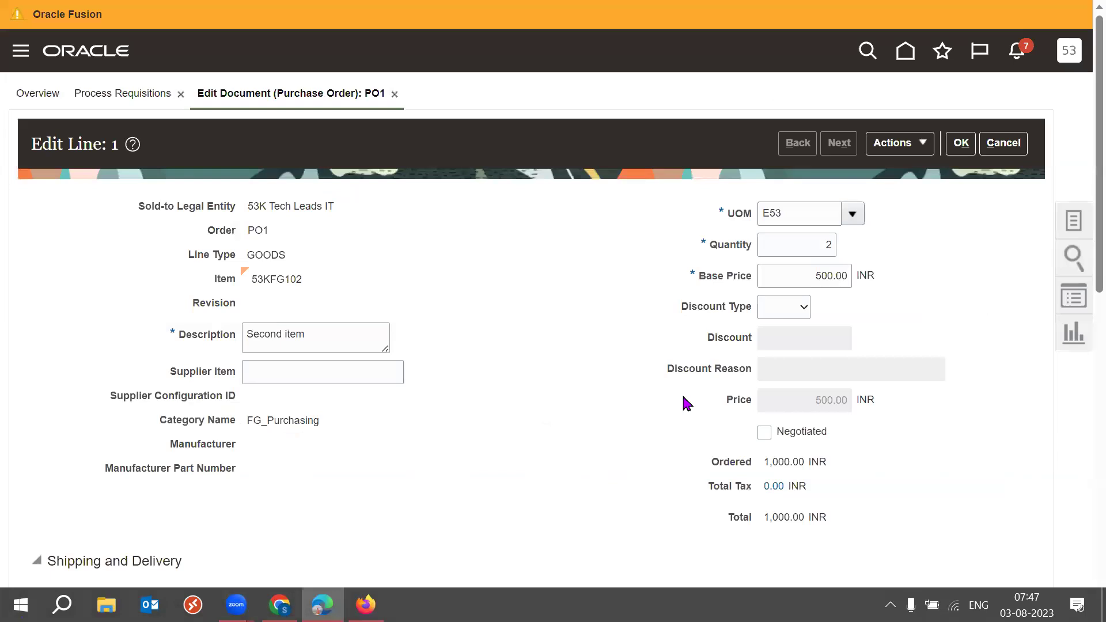
Examine line 1's details down to its note to supplier and its attachment error.JPG
scroll(625, 416, down, 8)
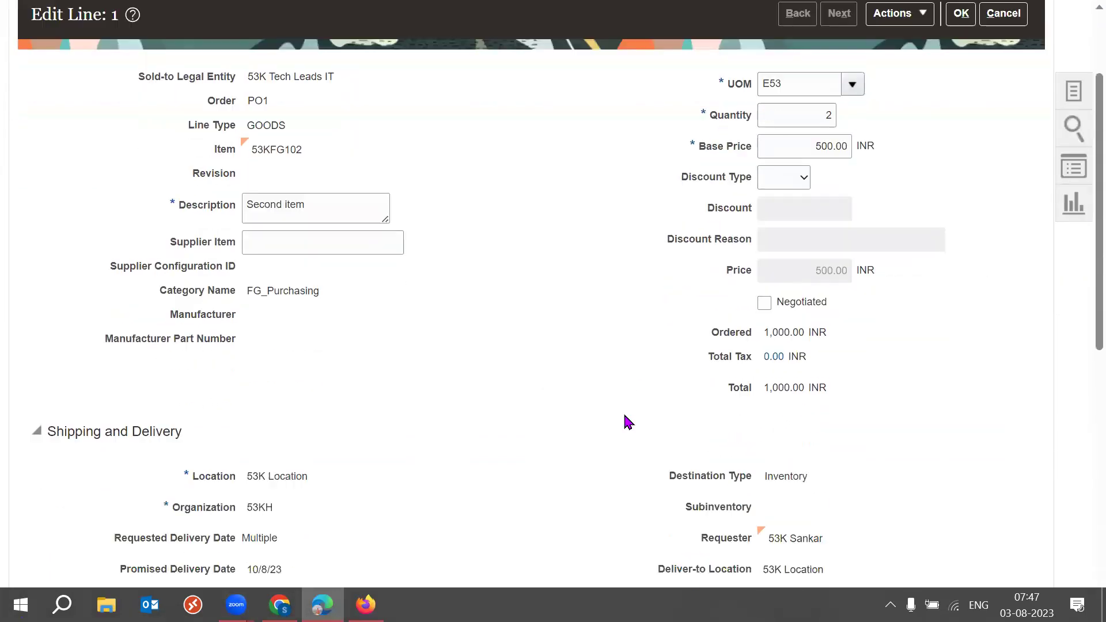
scroll(624, 416, down, 4)
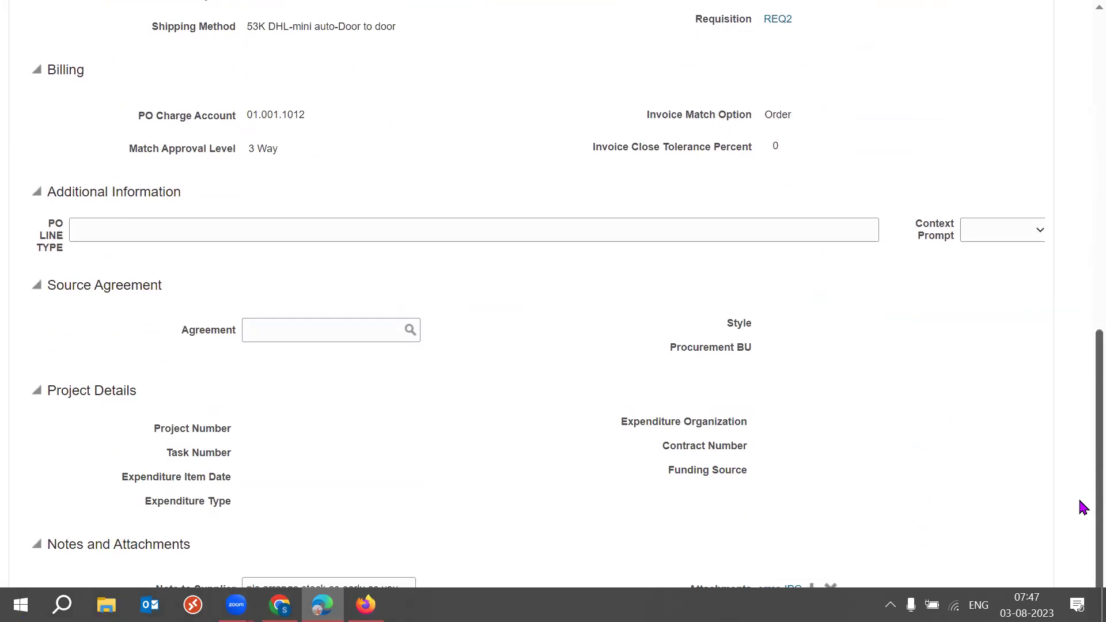
key(F11)
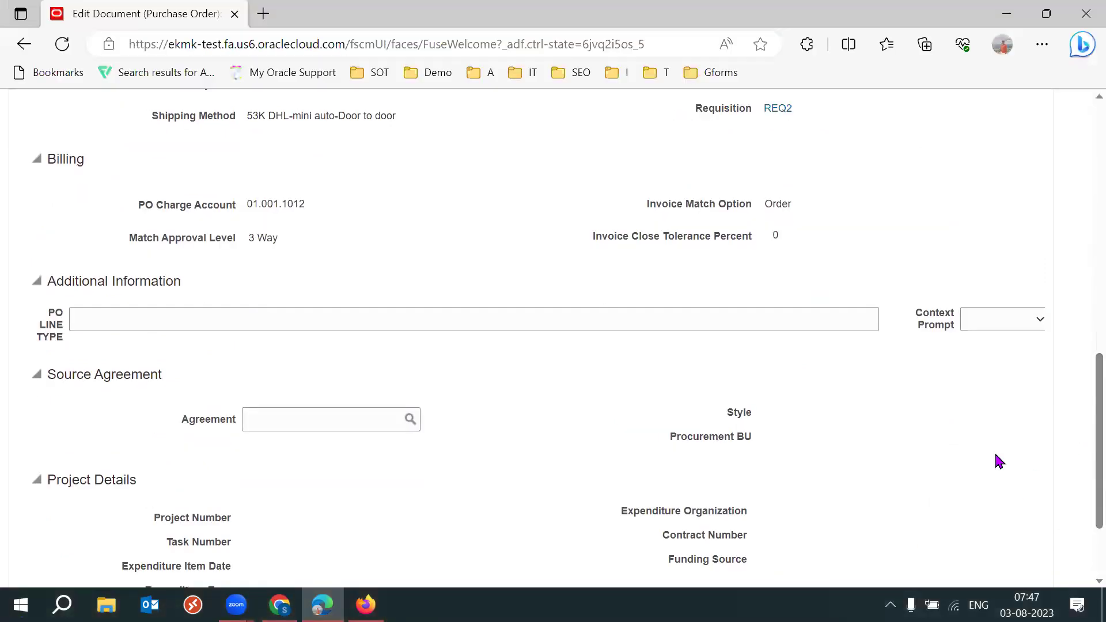
scroll(1081, 536, down, 2)
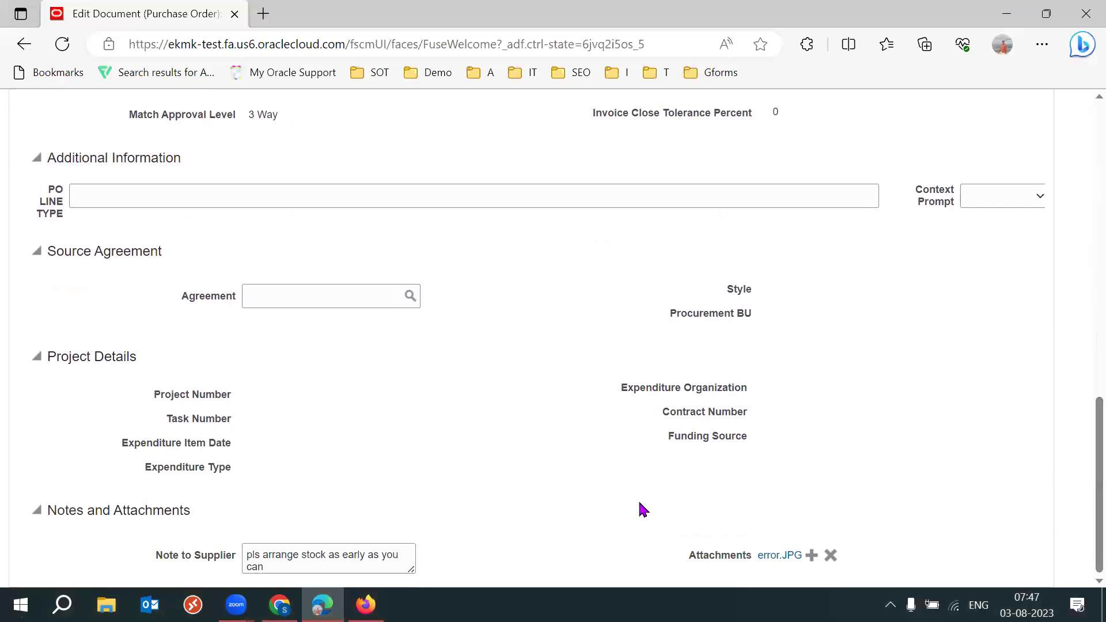
triple_click(357, 560)
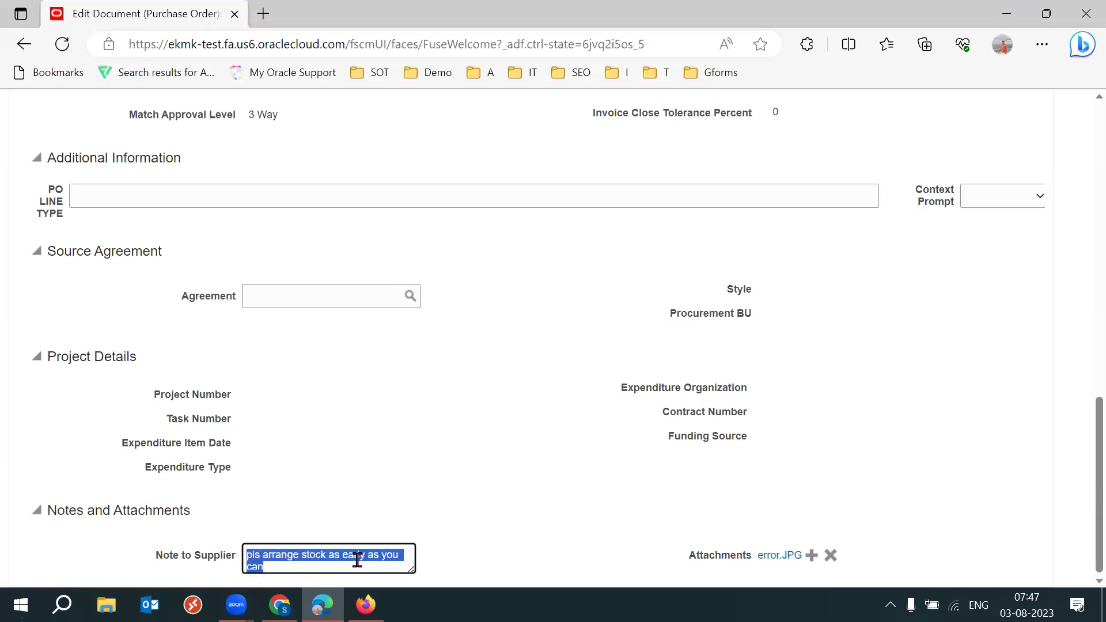
click(468, 466)
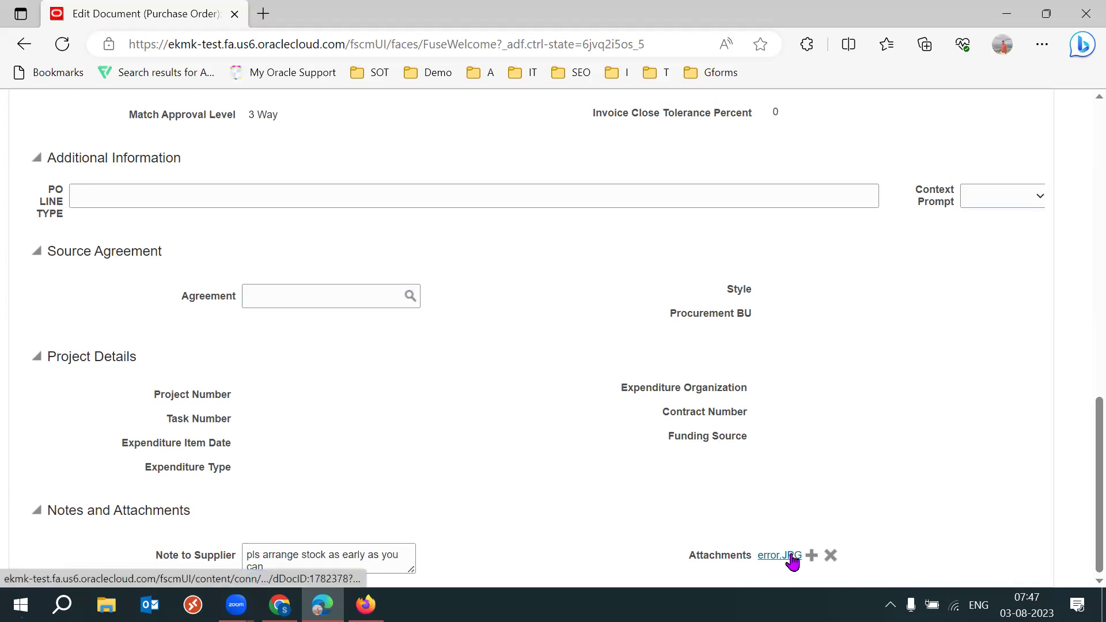
mouse_move(793, 558)
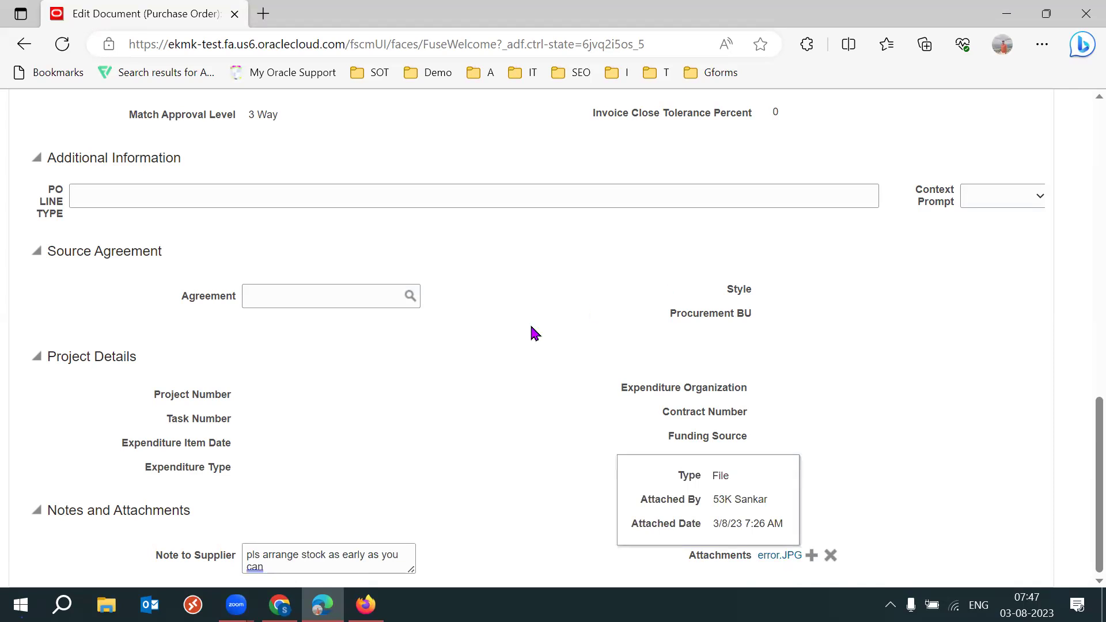
drag(684, 556, 741, 553)
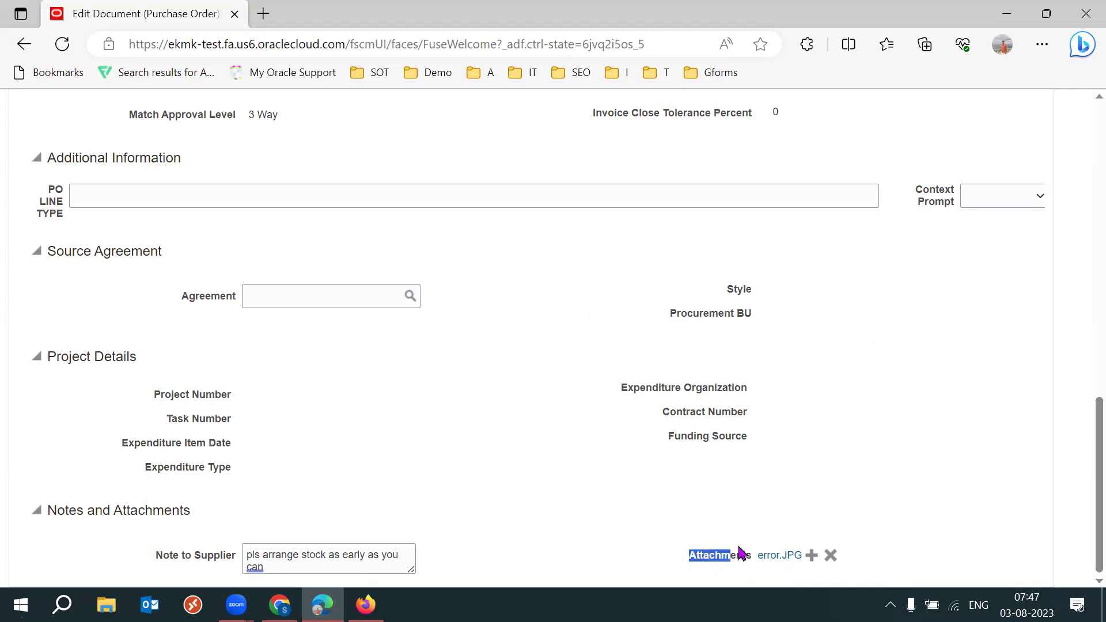
click(887, 397)
Accept the line 1 details and save the purchase order again
scroll(1082, 522, up, 20)
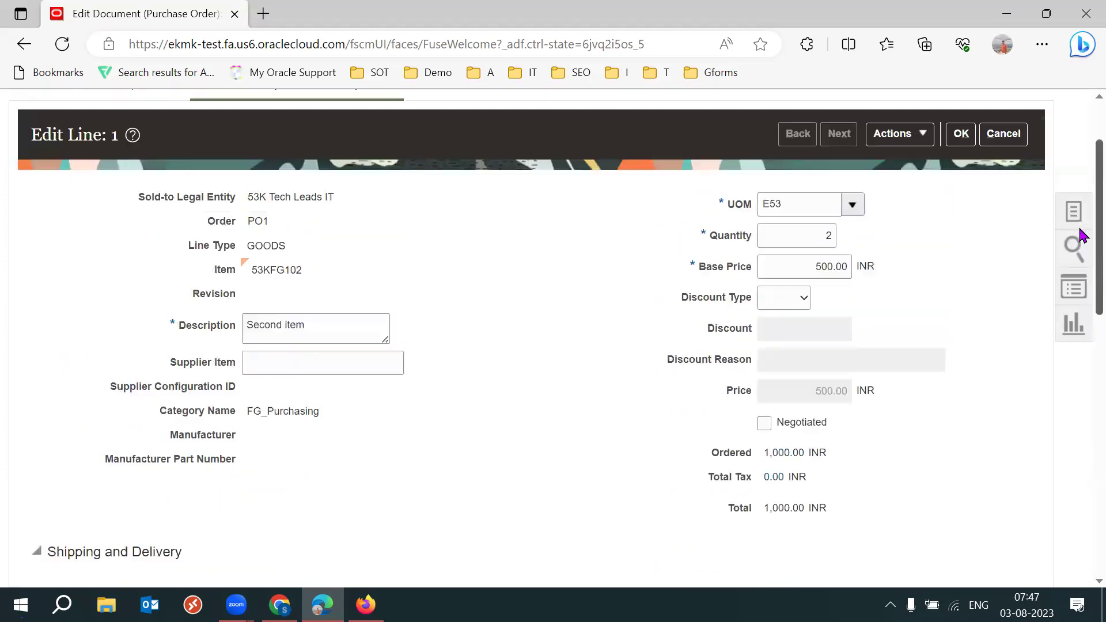
click(961, 218)
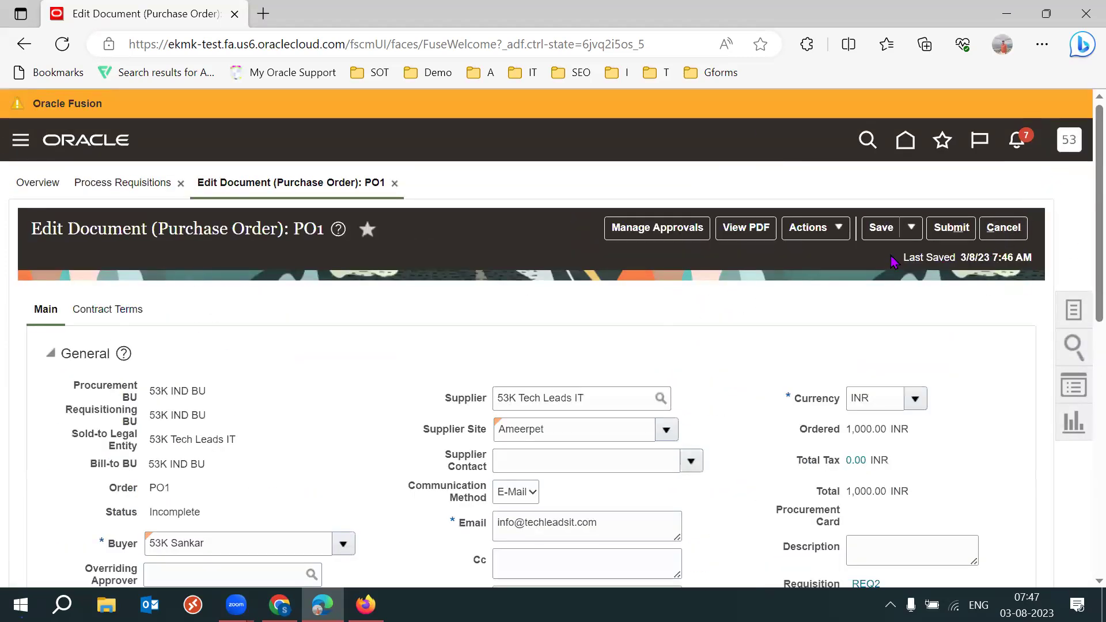
click(882, 229)
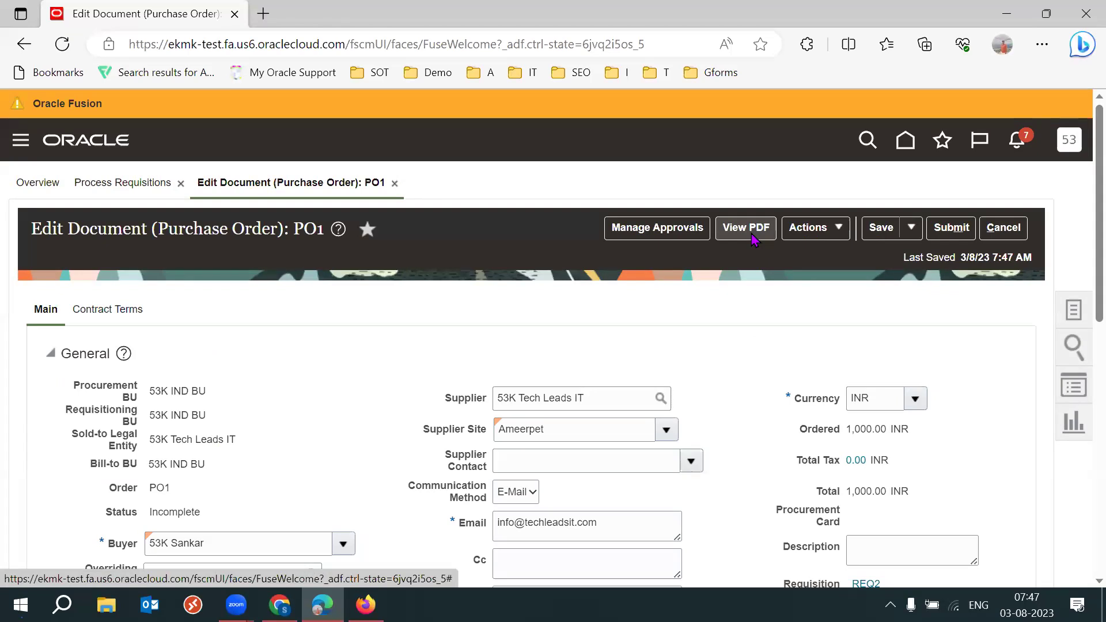
Open the approval management of the purchase order and examine its approval stages and participants
click(670, 238)
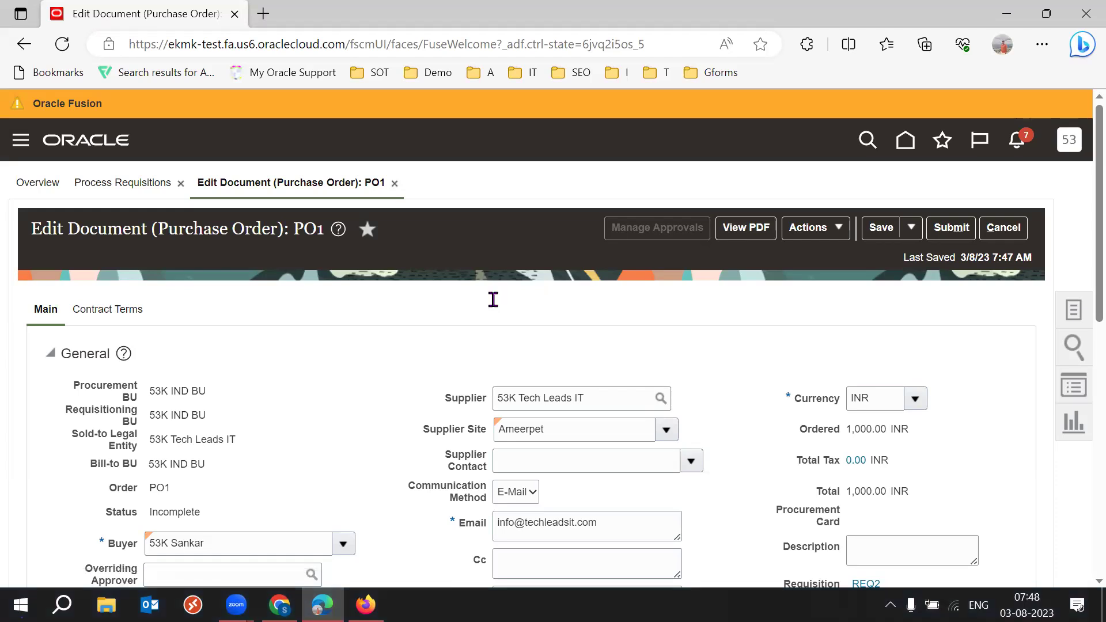
key(F11)
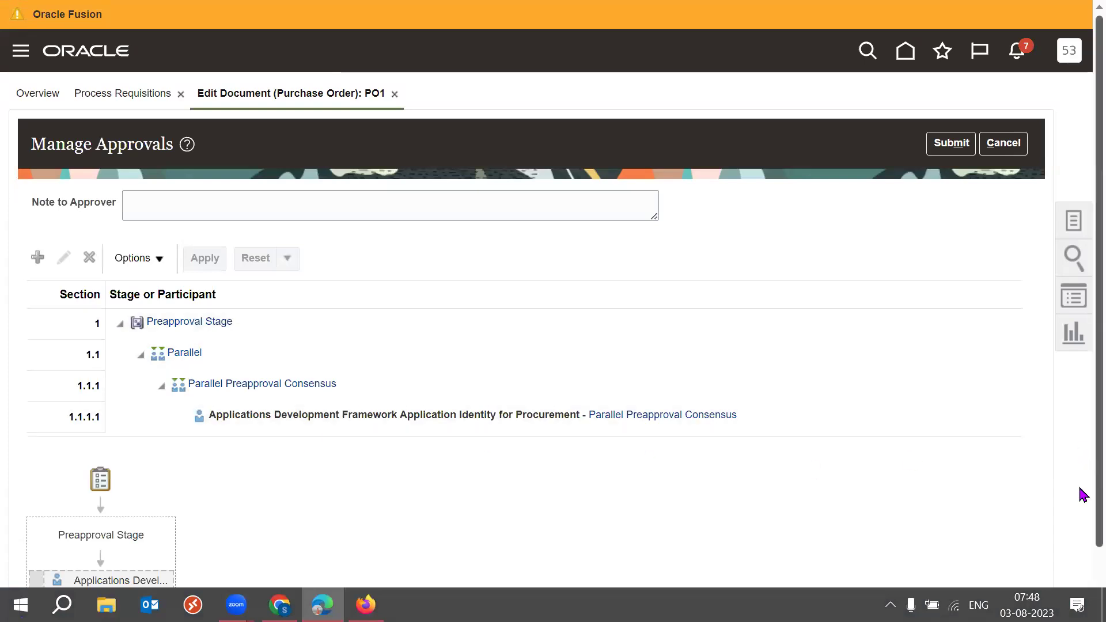
scroll(1082, 494, down, 2)
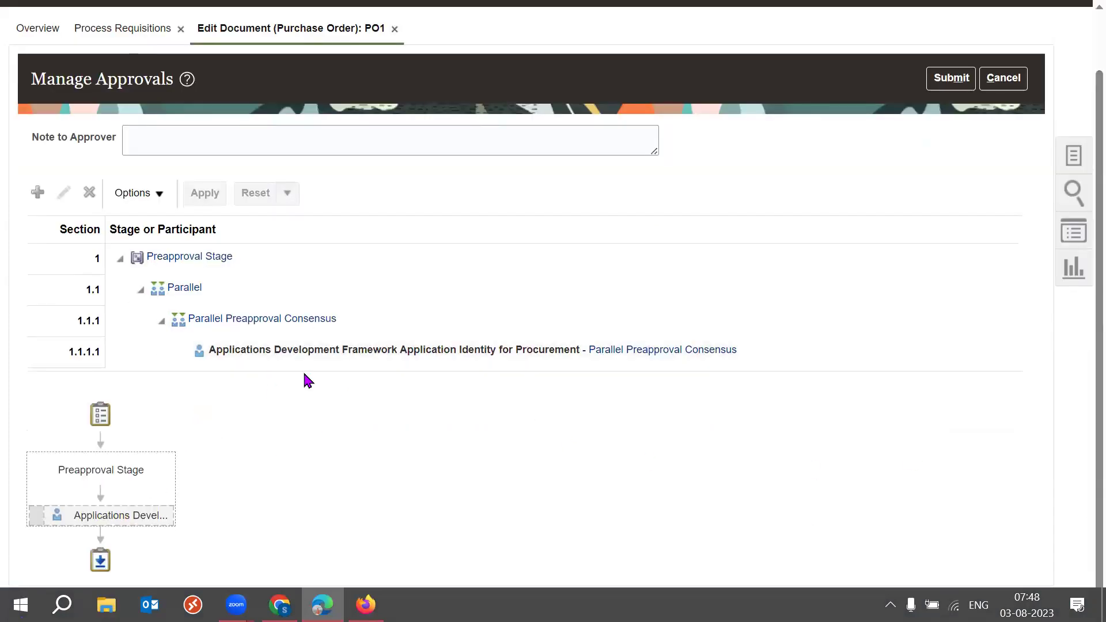
scroll(1079, 346, up, 2)
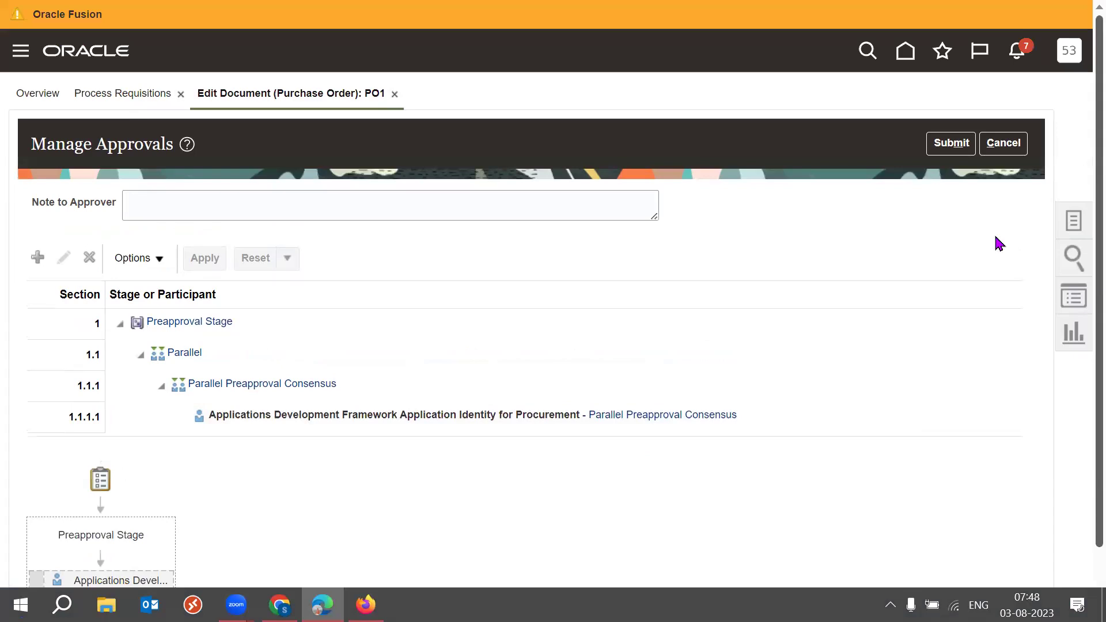
Submit the purchase order for approval and dismiss the confirmation
click(948, 148)
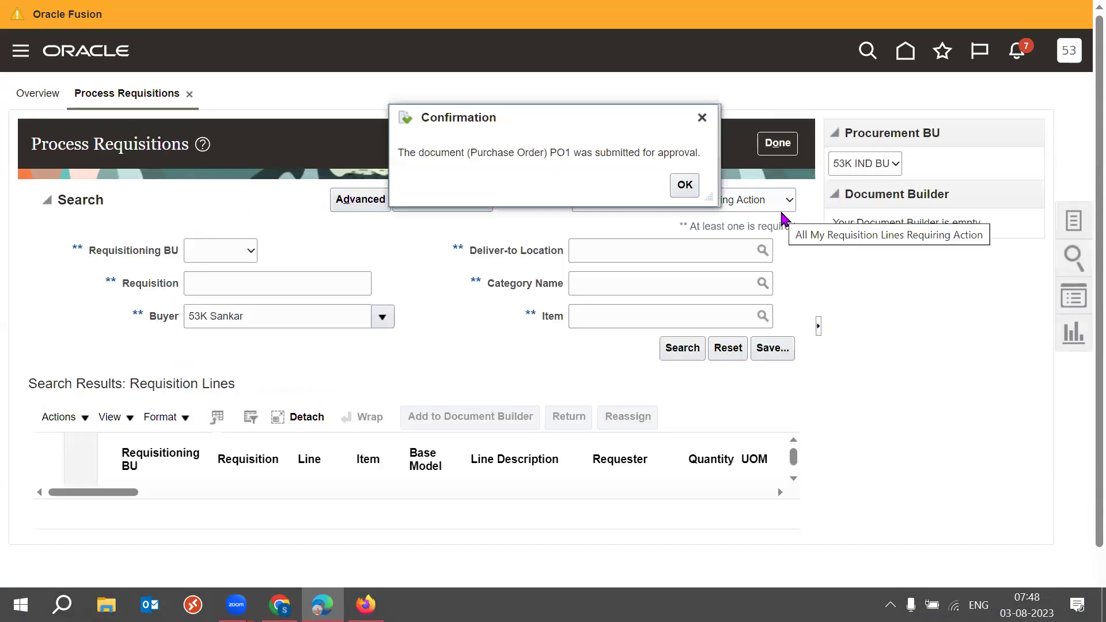
double_click(559, 153)
click(684, 185)
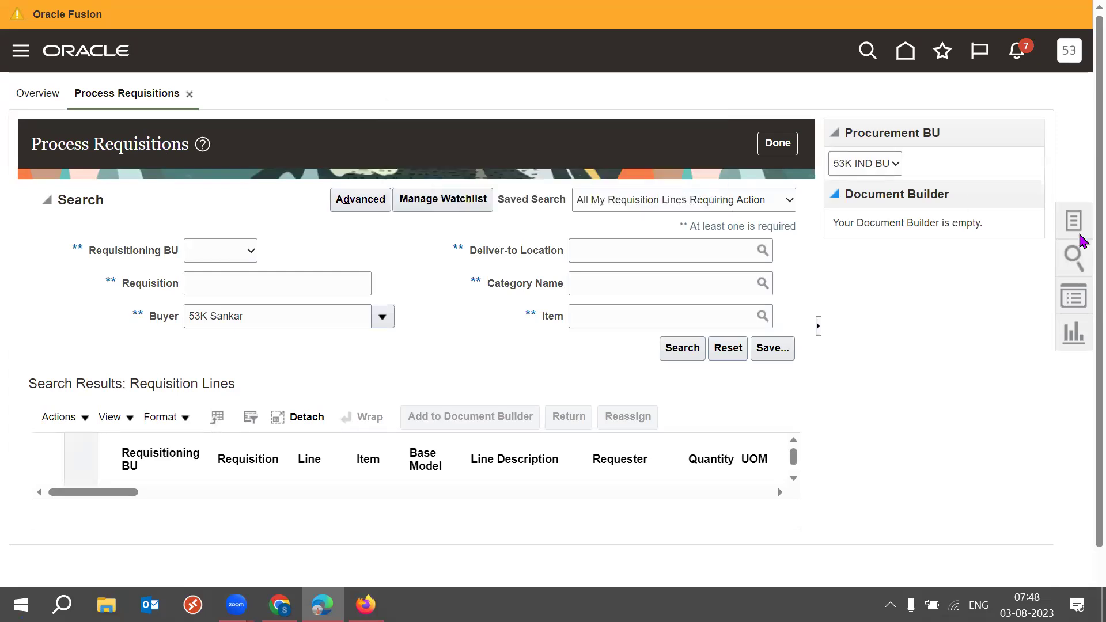
Open the Manage Orders task and search for the submitted purchase order to check its approval status
click(1083, 237)
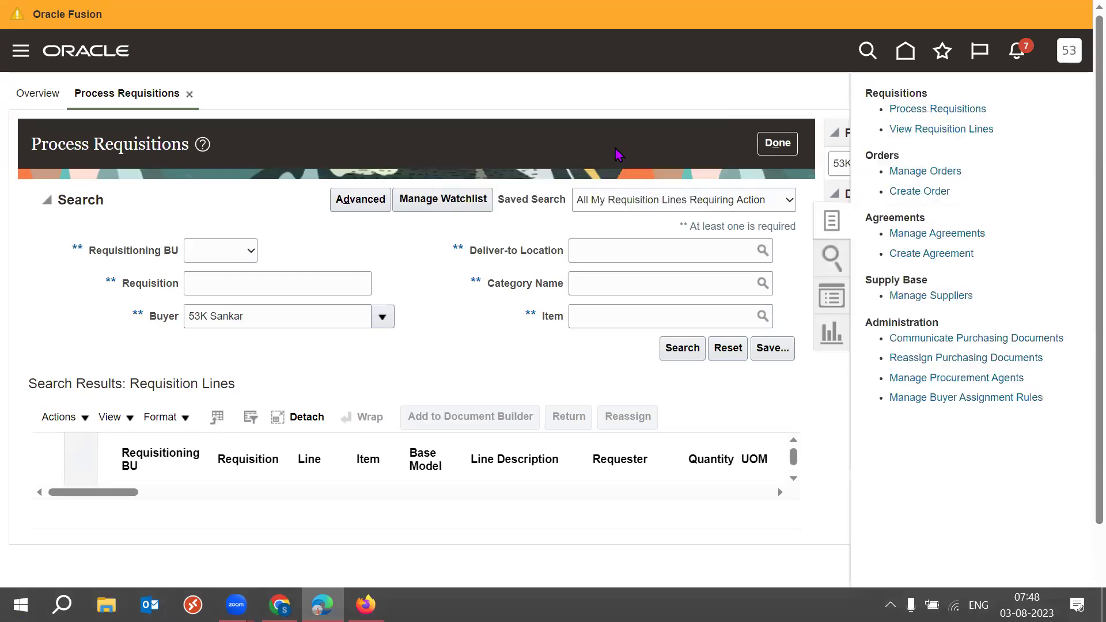
click(940, 171)
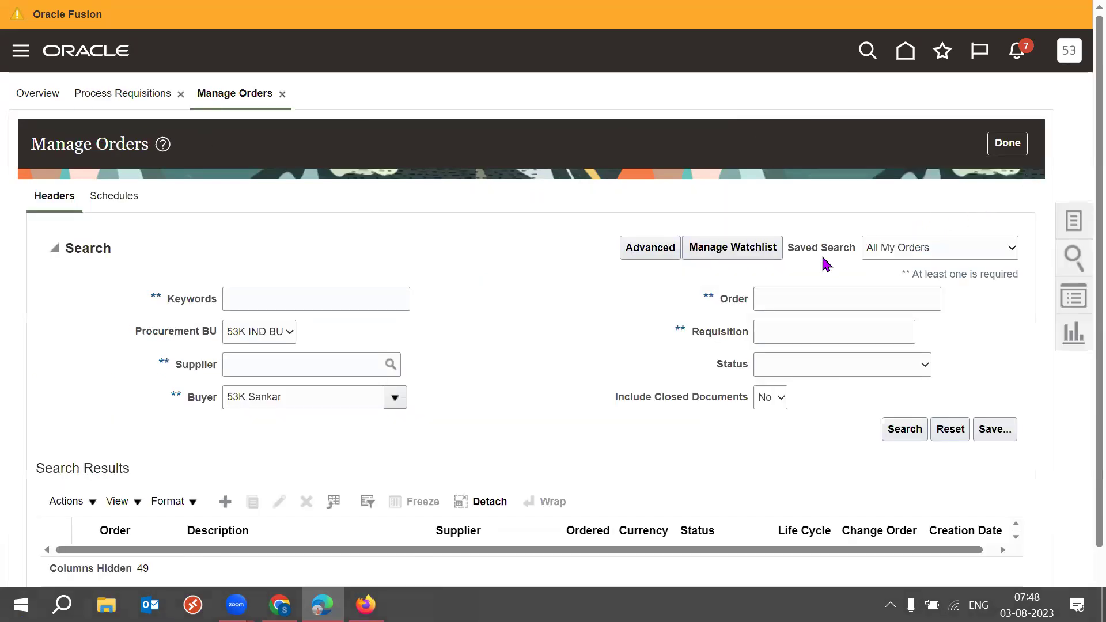
click(789, 294)
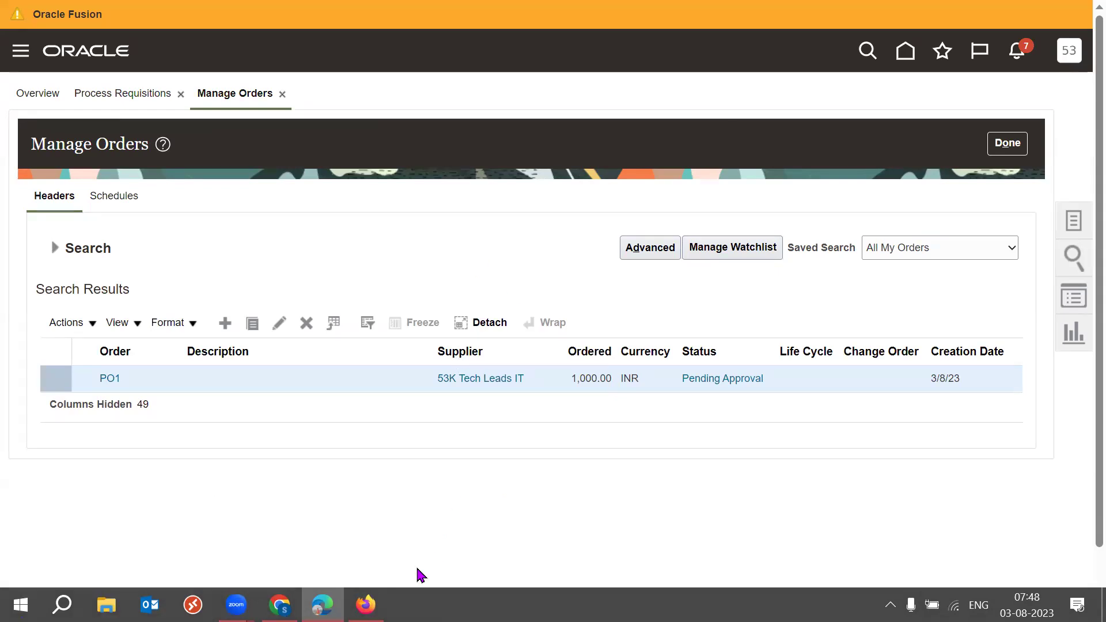
Switch to the administrator session in Firefox and open the Security Console from the home page
click(365, 605)
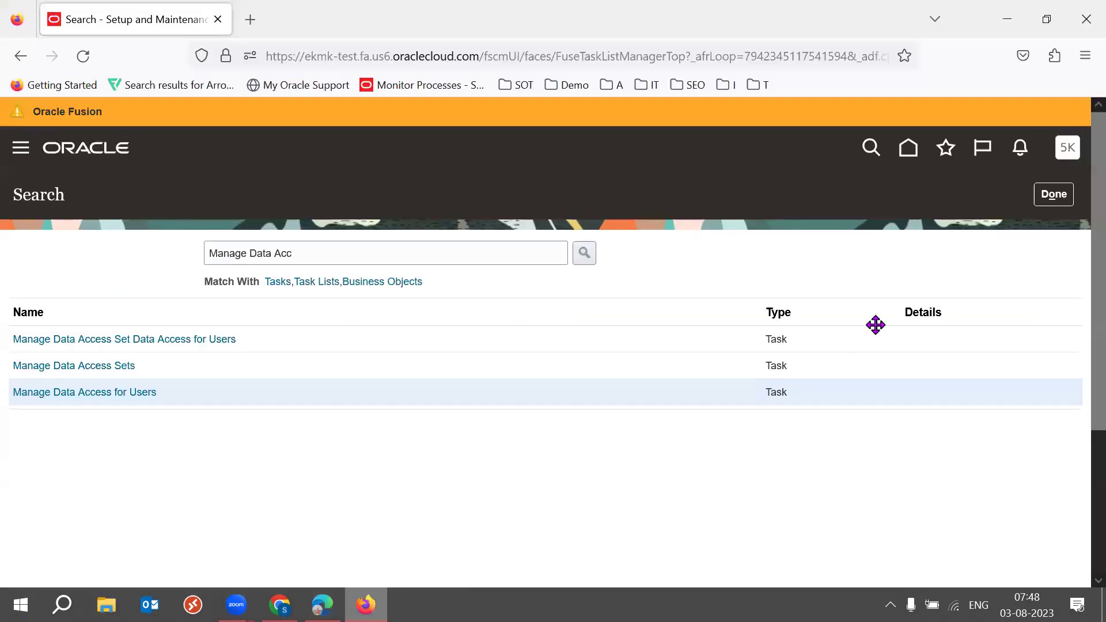
click(908, 150)
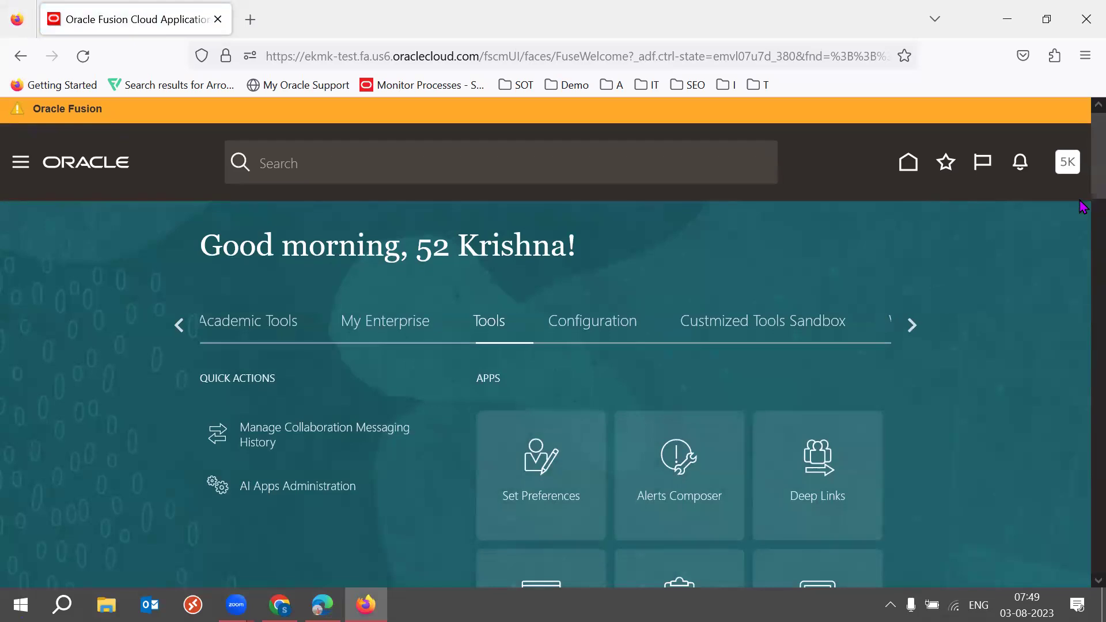
scroll(1083, 219, down, 3)
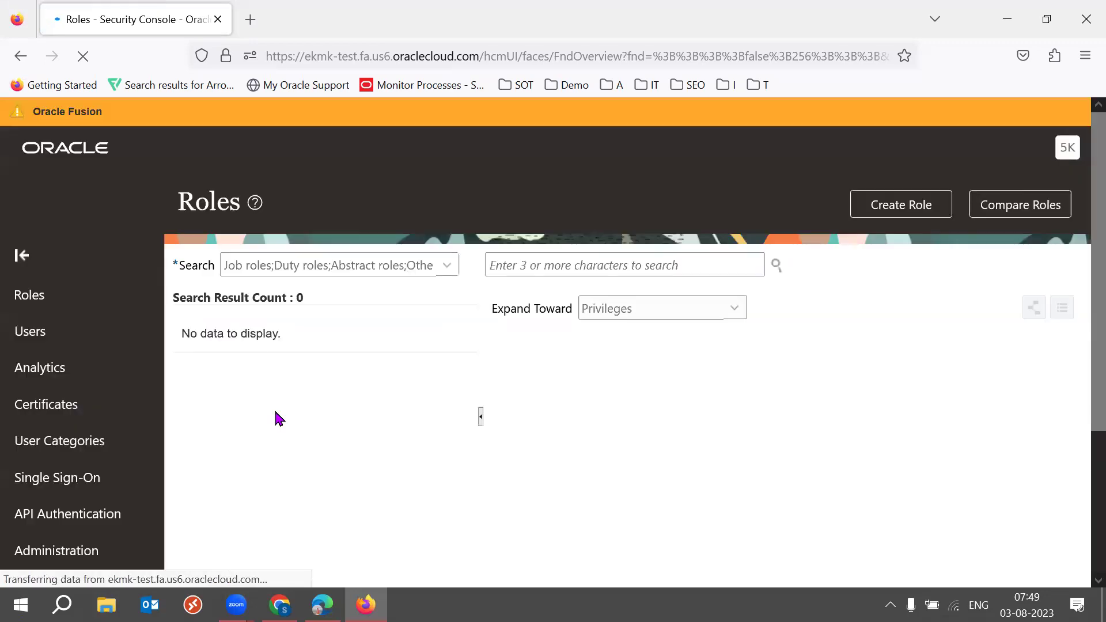
Search the user accounts for 53K and open the account details of the first matching user
click(67, 356)
click(624, 272)
text(53K)
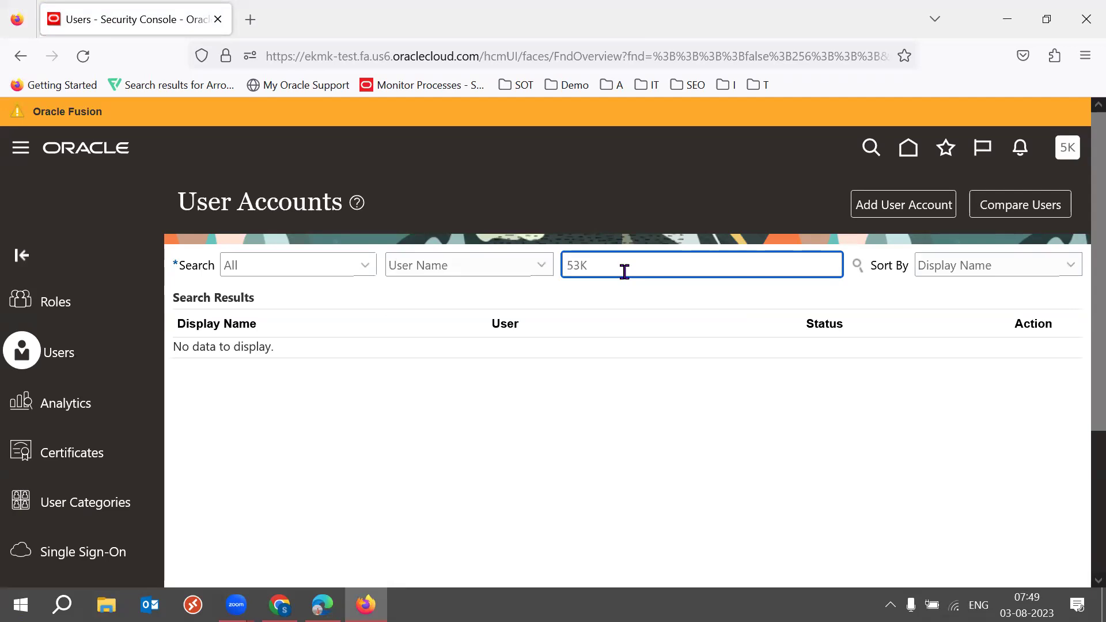
key(Return)
click(234, 367)
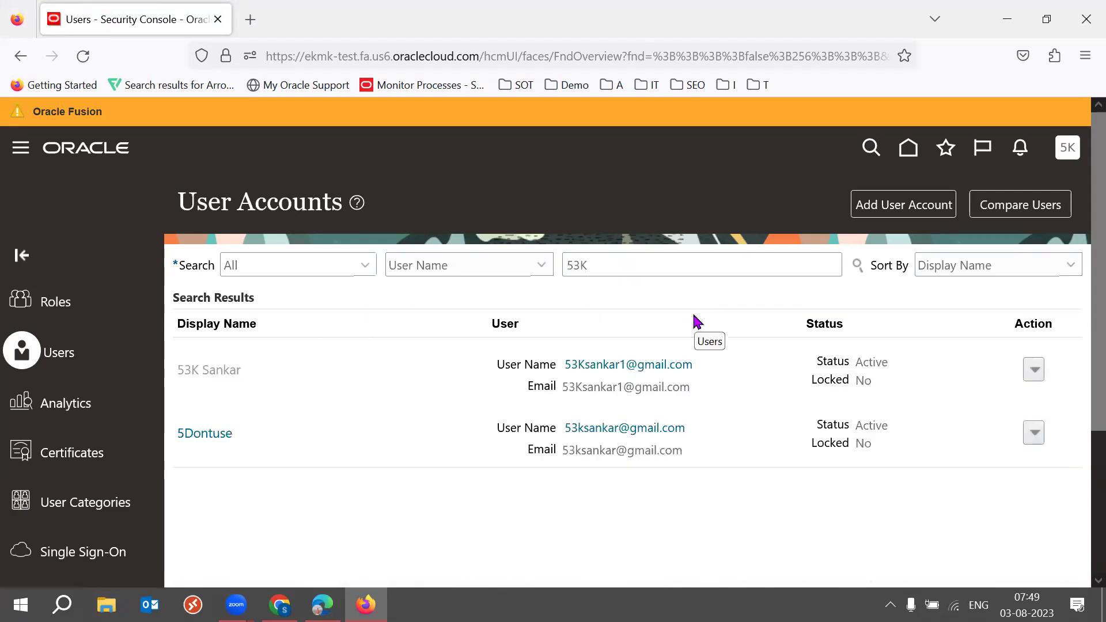
Edit the user account and add the Receiving Agent role membership to it
click(902, 207)
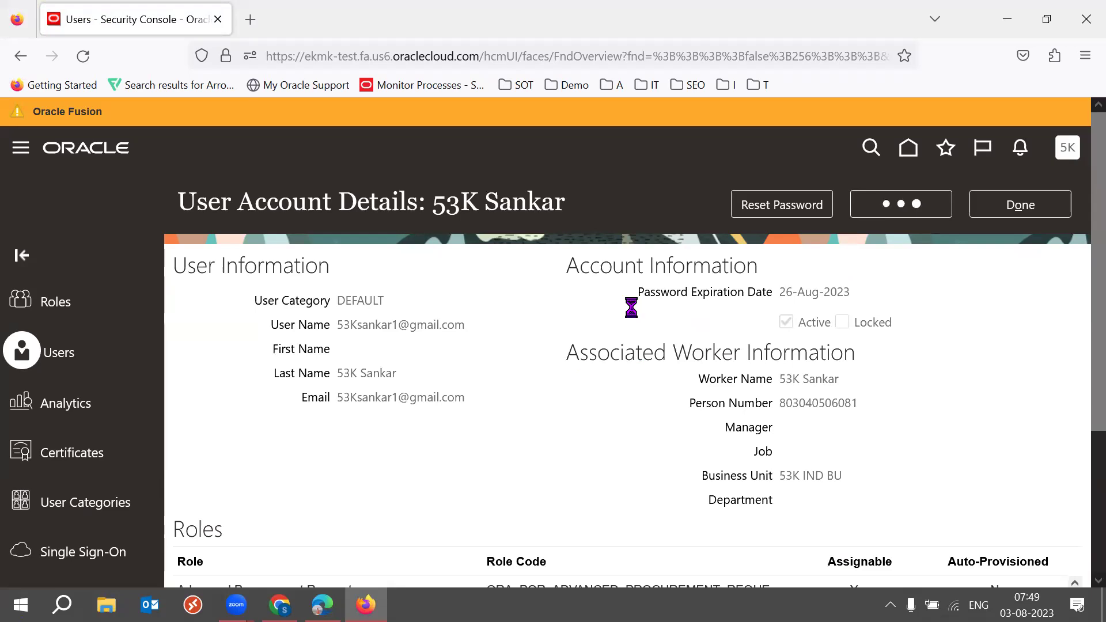
scroll(1084, 396, down, 3)
click(777, 488)
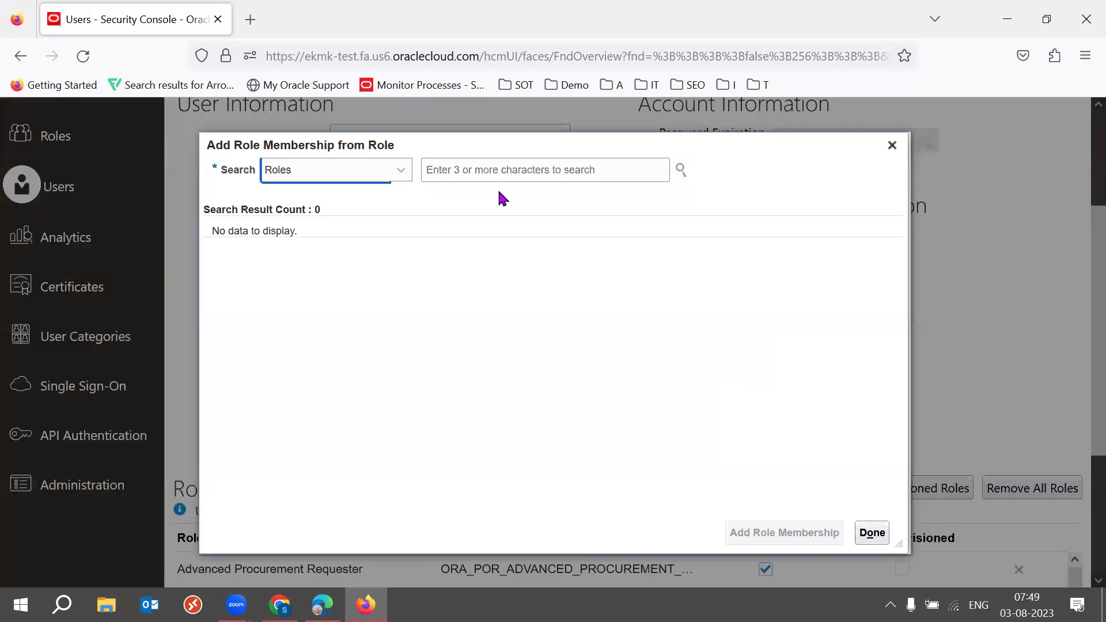
click(476, 169)
text(Rec)
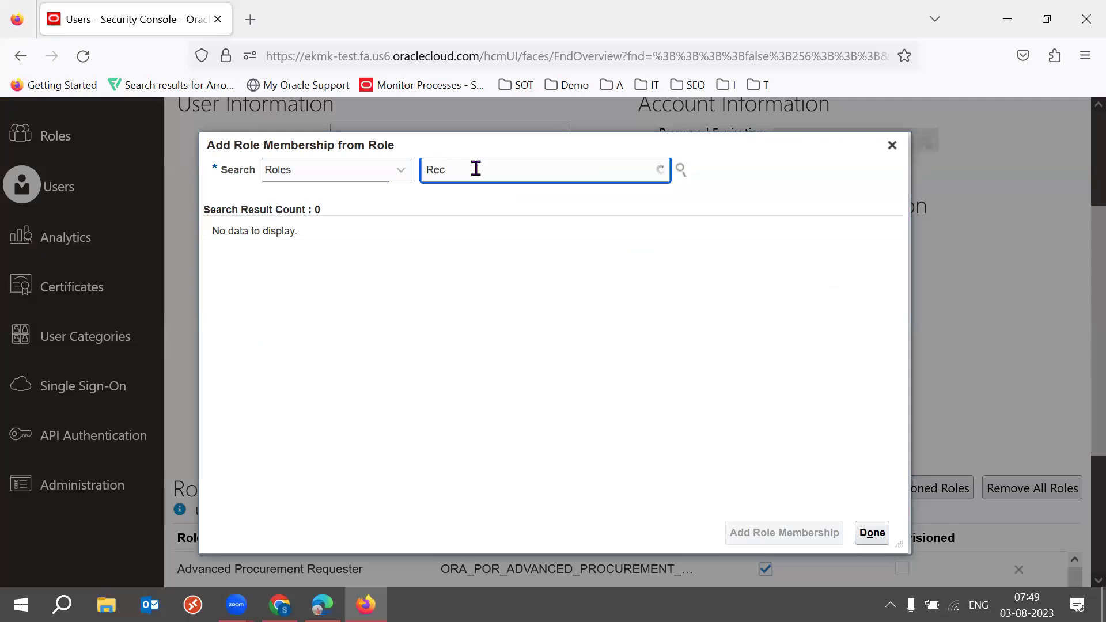
text(ei)
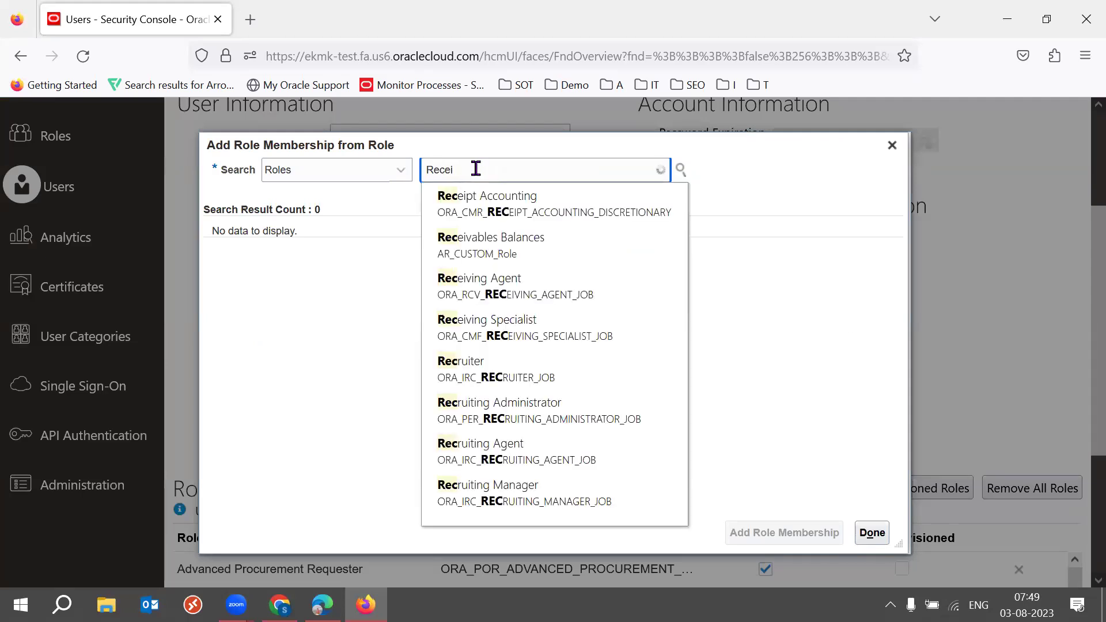
text(vi)
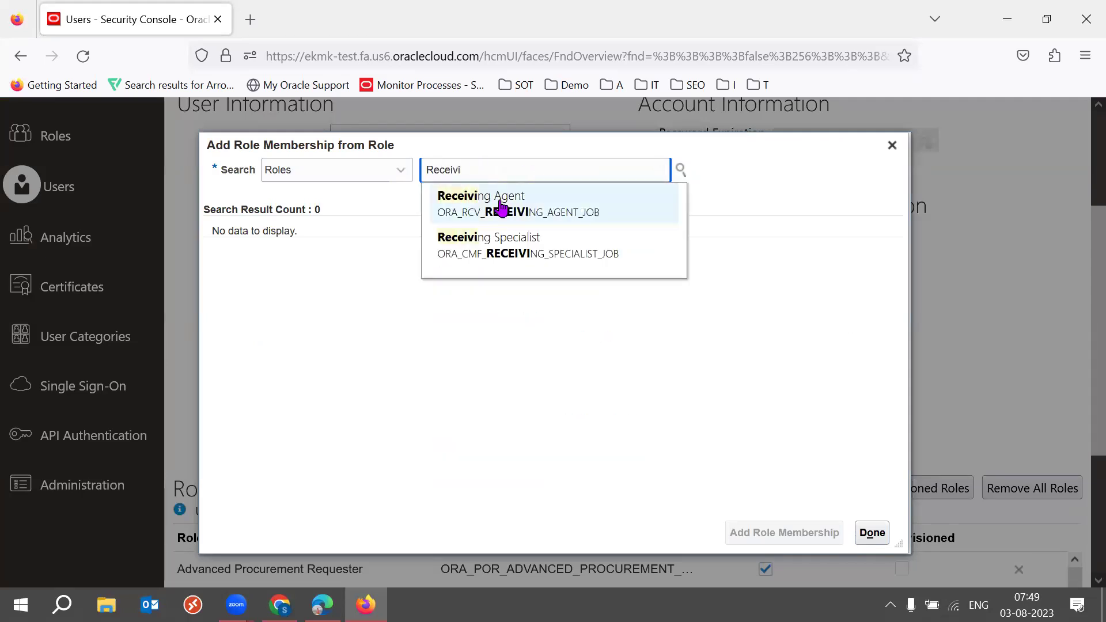
click(497, 201)
click(755, 531)
click(871, 531)
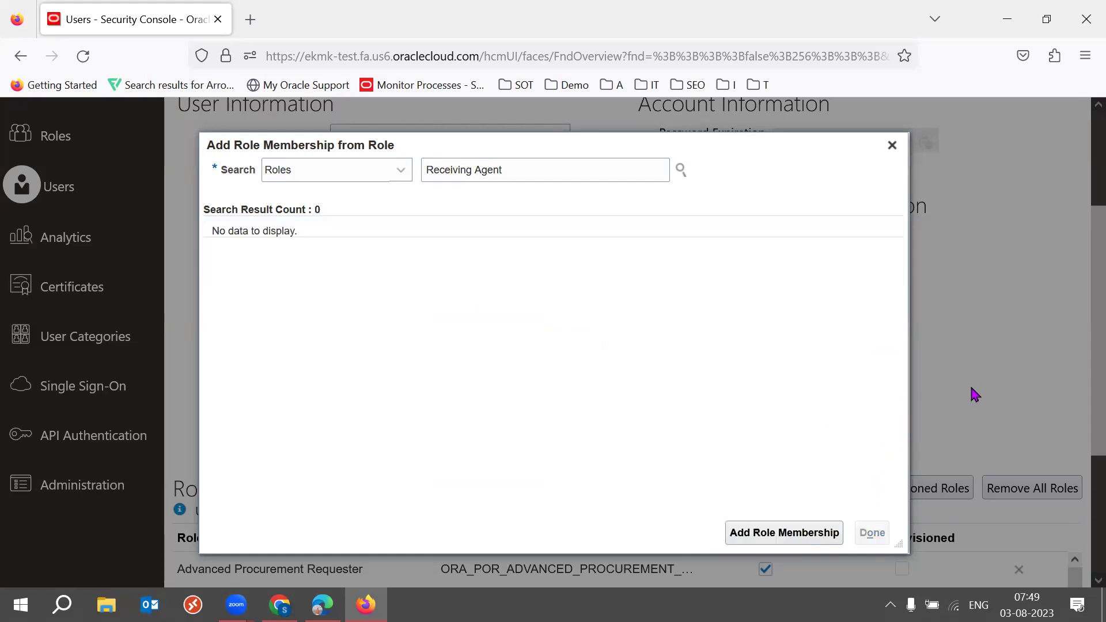
Save the edited user account and return to the user accounts list
scroll(1081, 314, up, 3)
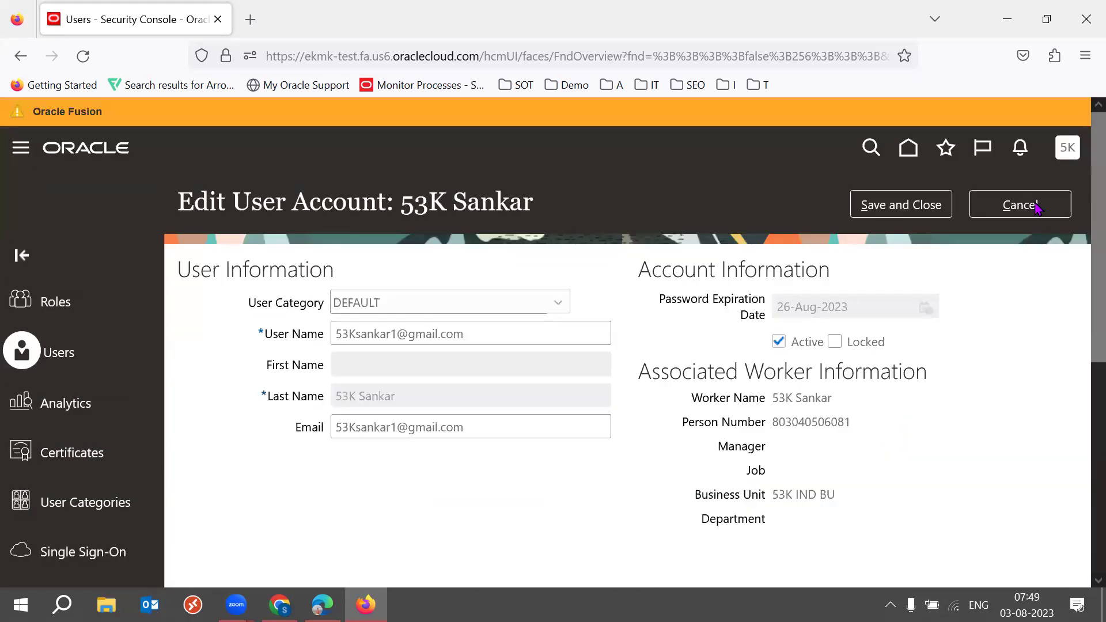
click(886, 208)
click(1044, 208)
In Setup and Maintenance, search the tasks for "Manage Data Acc" and open Manage Data Access for Users
click(1070, 149)
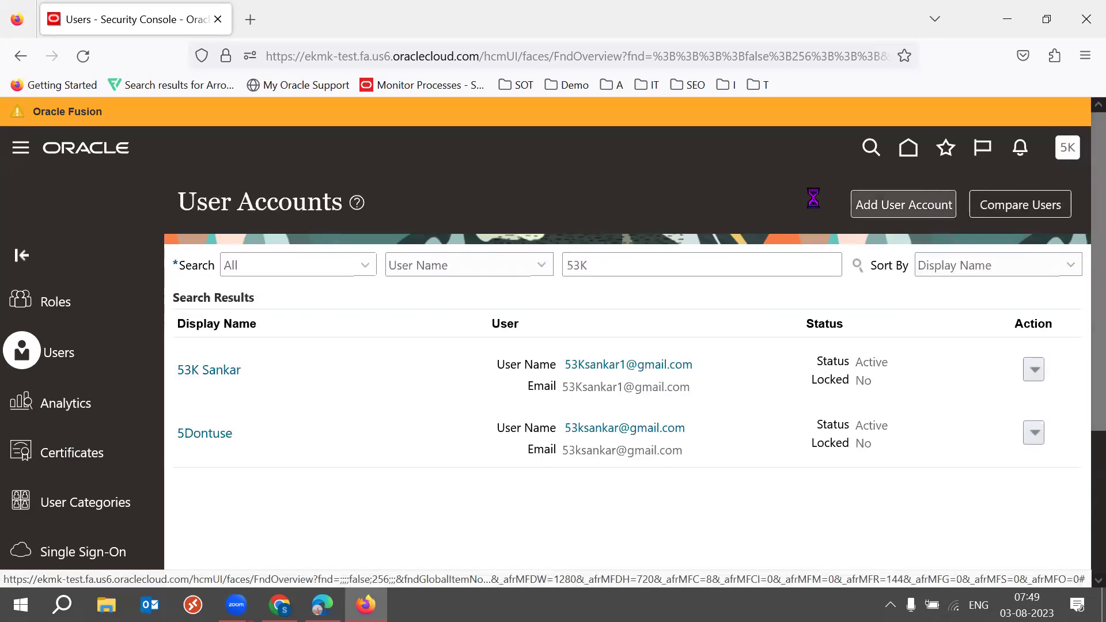
click(775, 406)
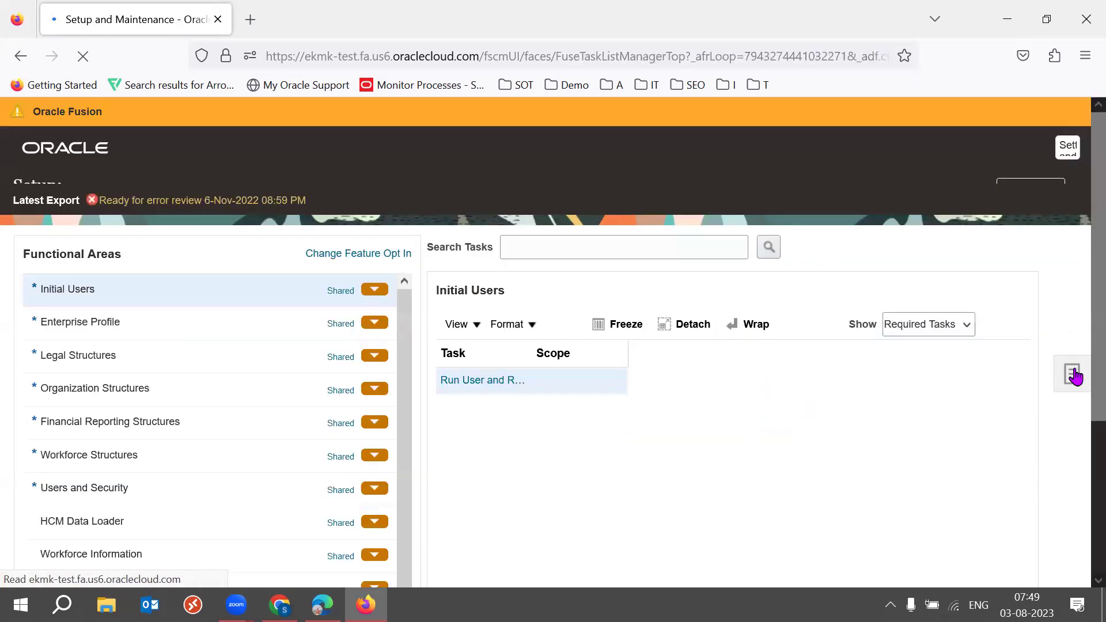
click(1069, 394)
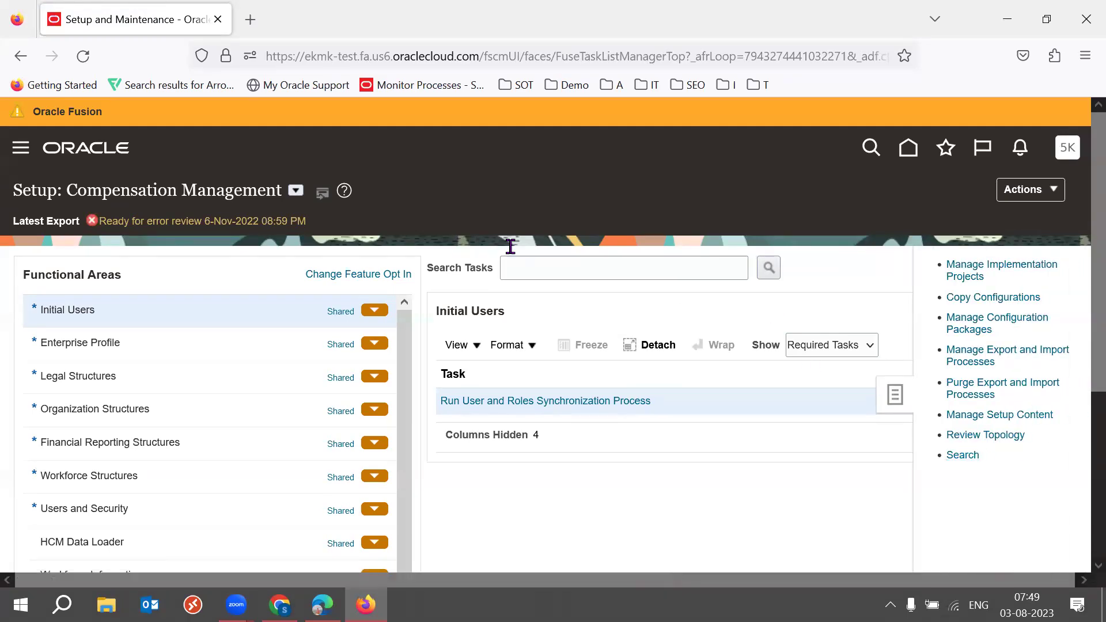
text(Manage Data A)
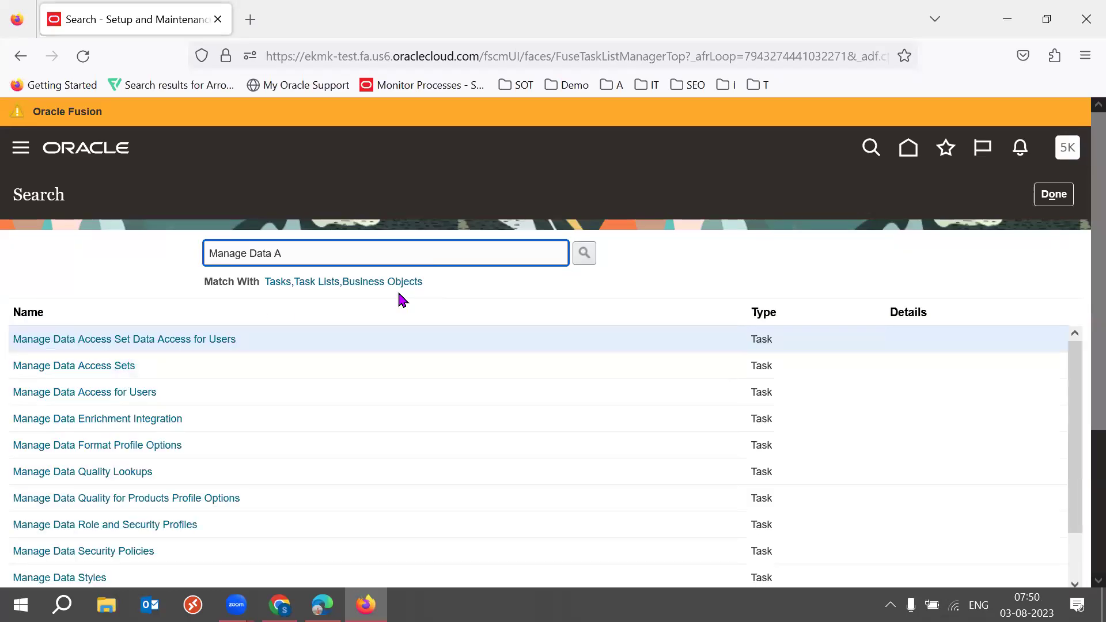
text(cc)
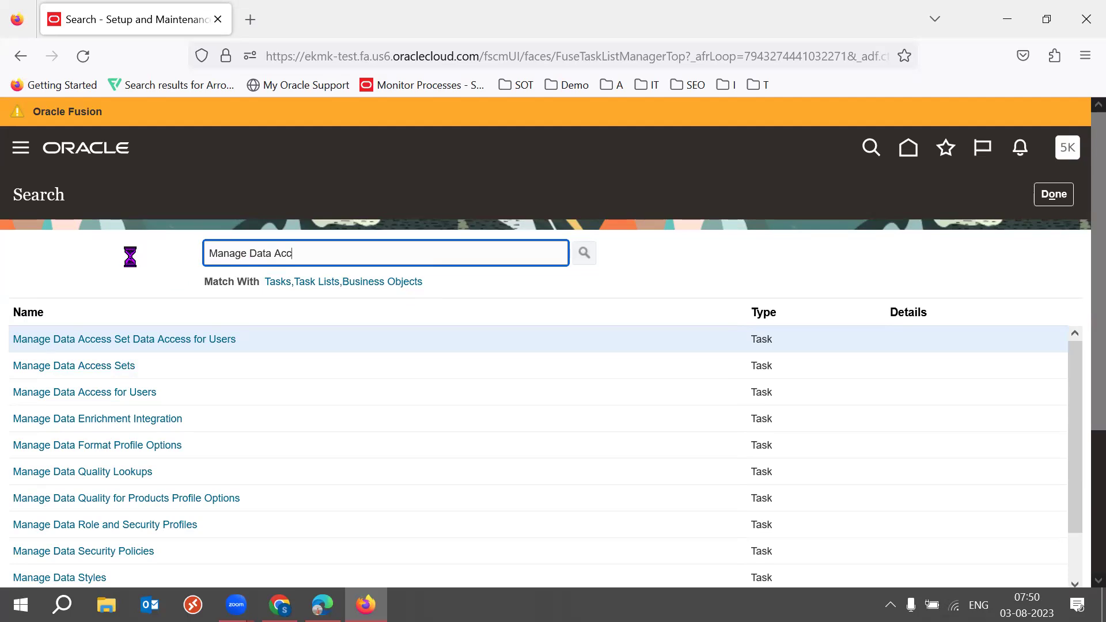
click(54, 396)
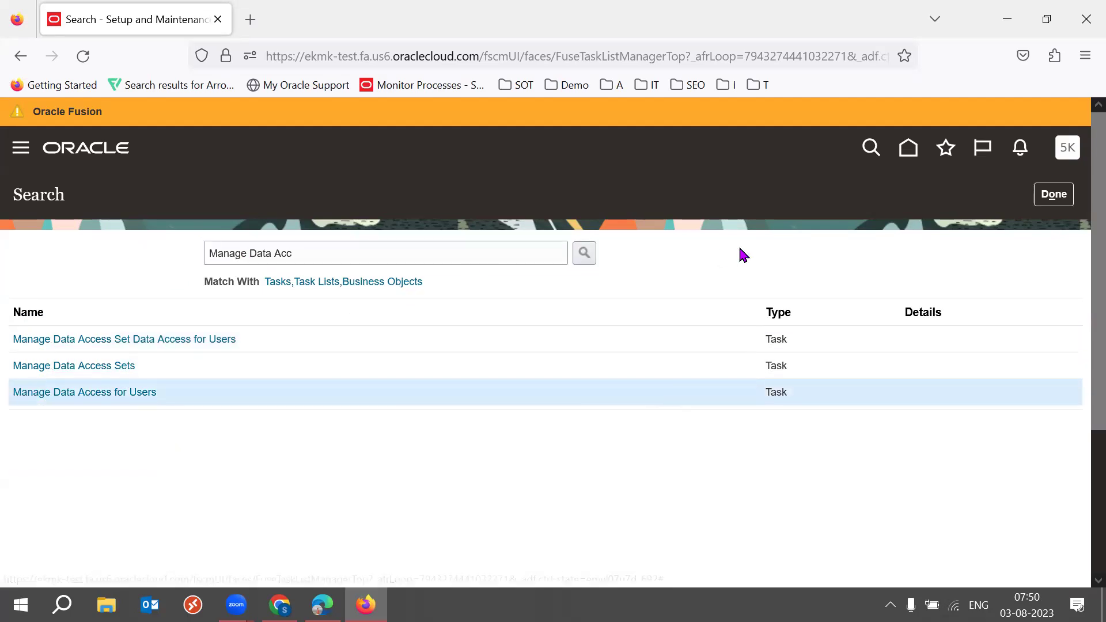
click(111, 396)
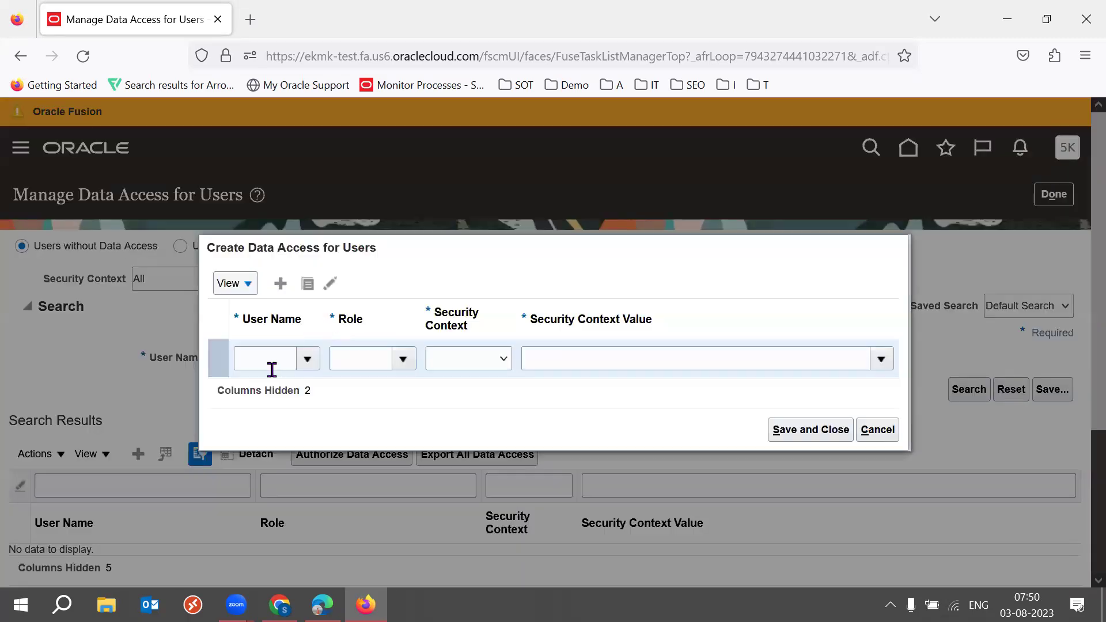
Look up 53K as the user name in the new data access record
click(272, 369)
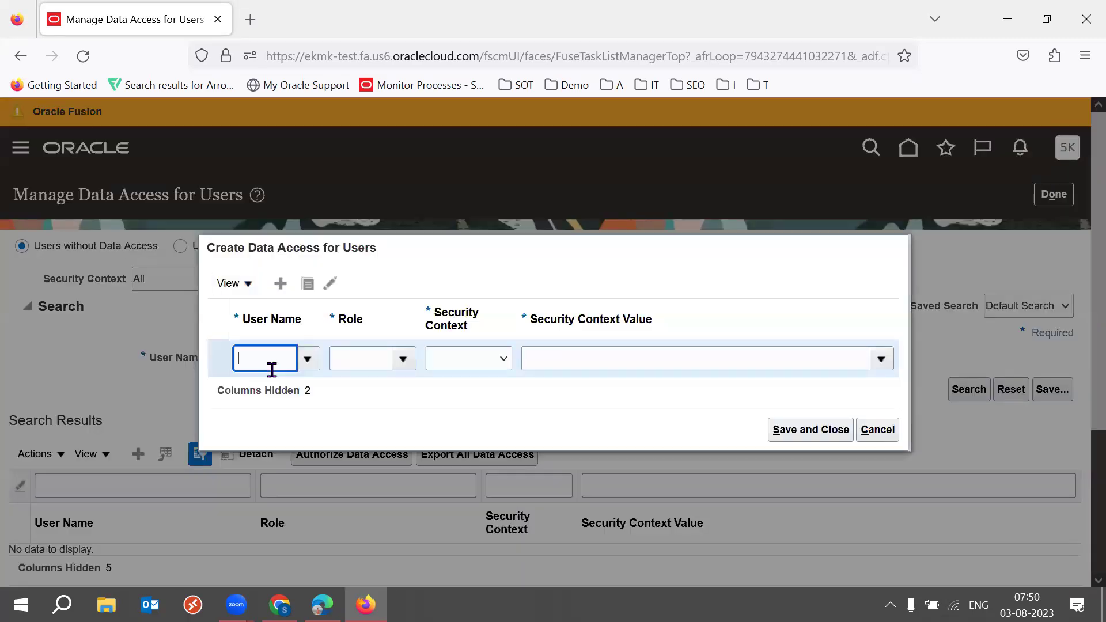
text(53K)
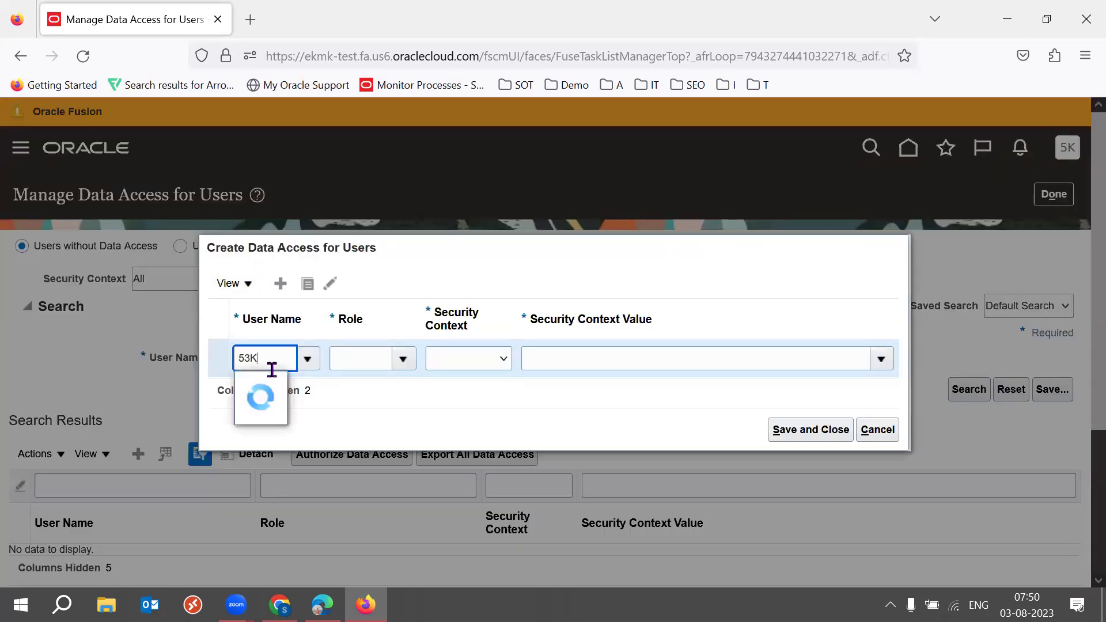